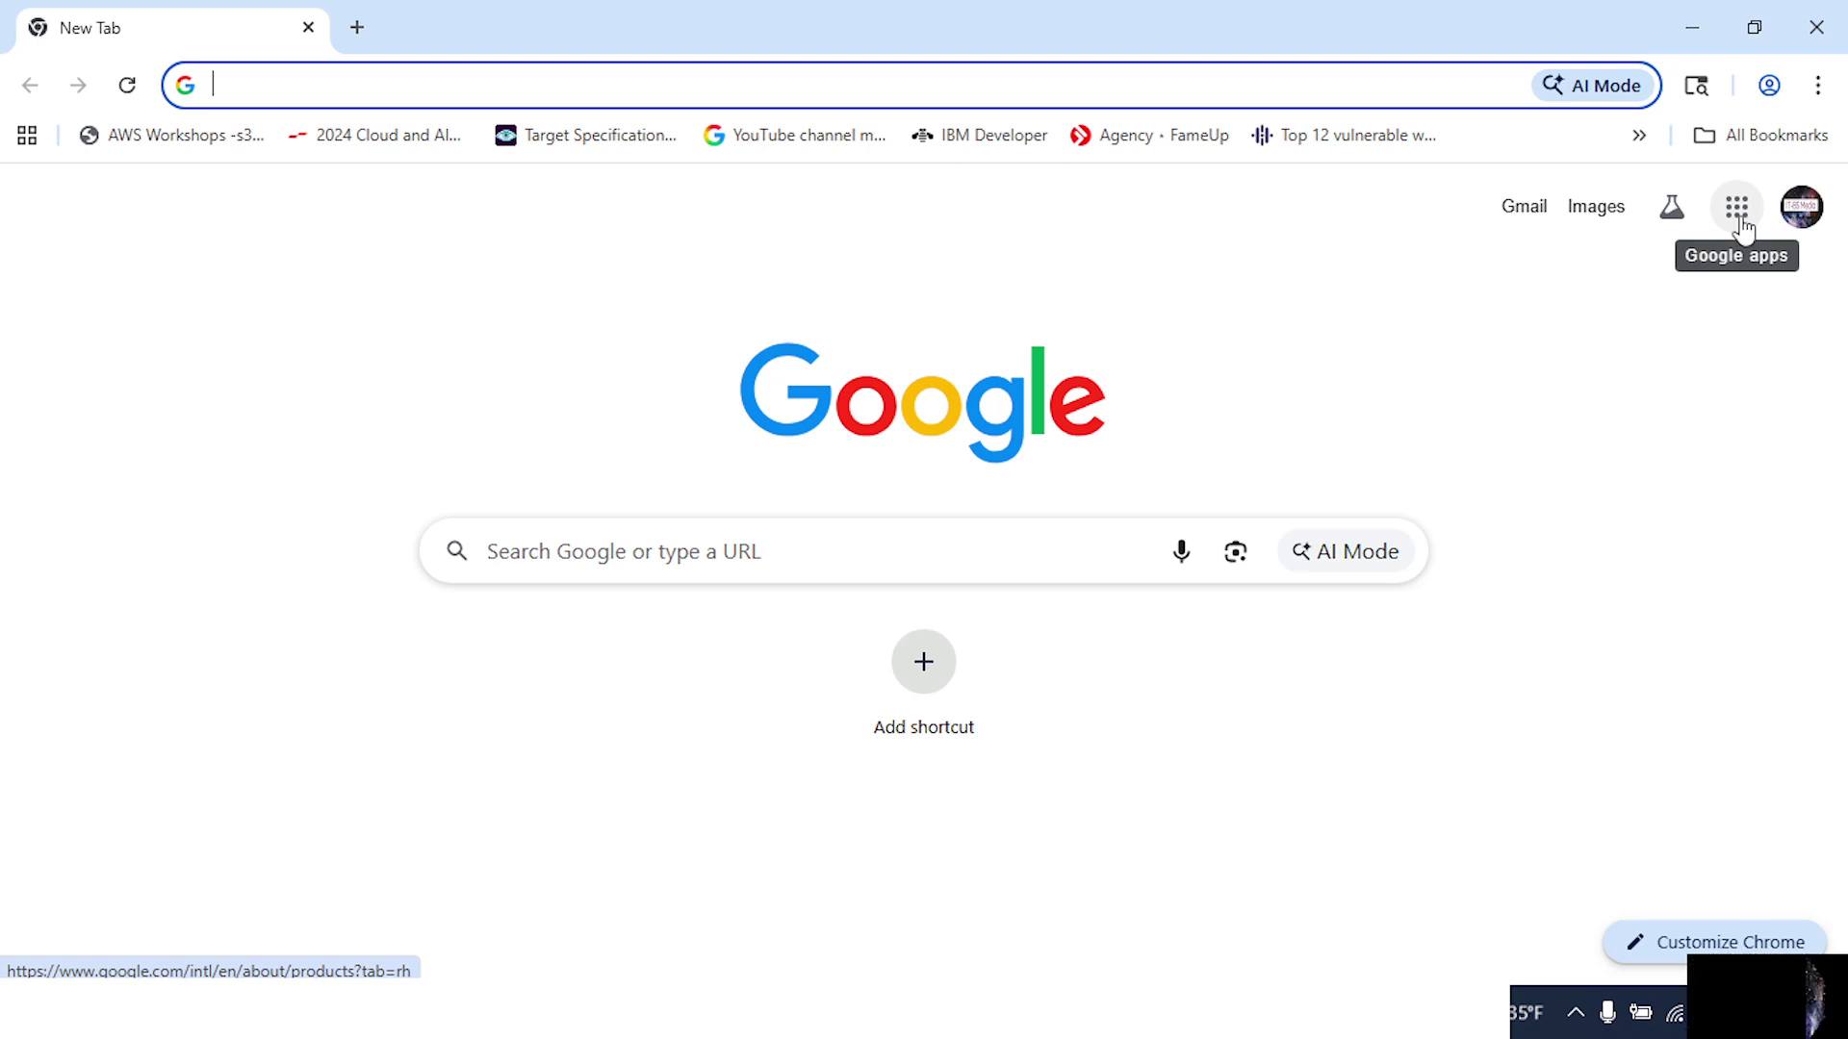
- Open Google Sheets from the list of Google apps
left_click(1740, 221)
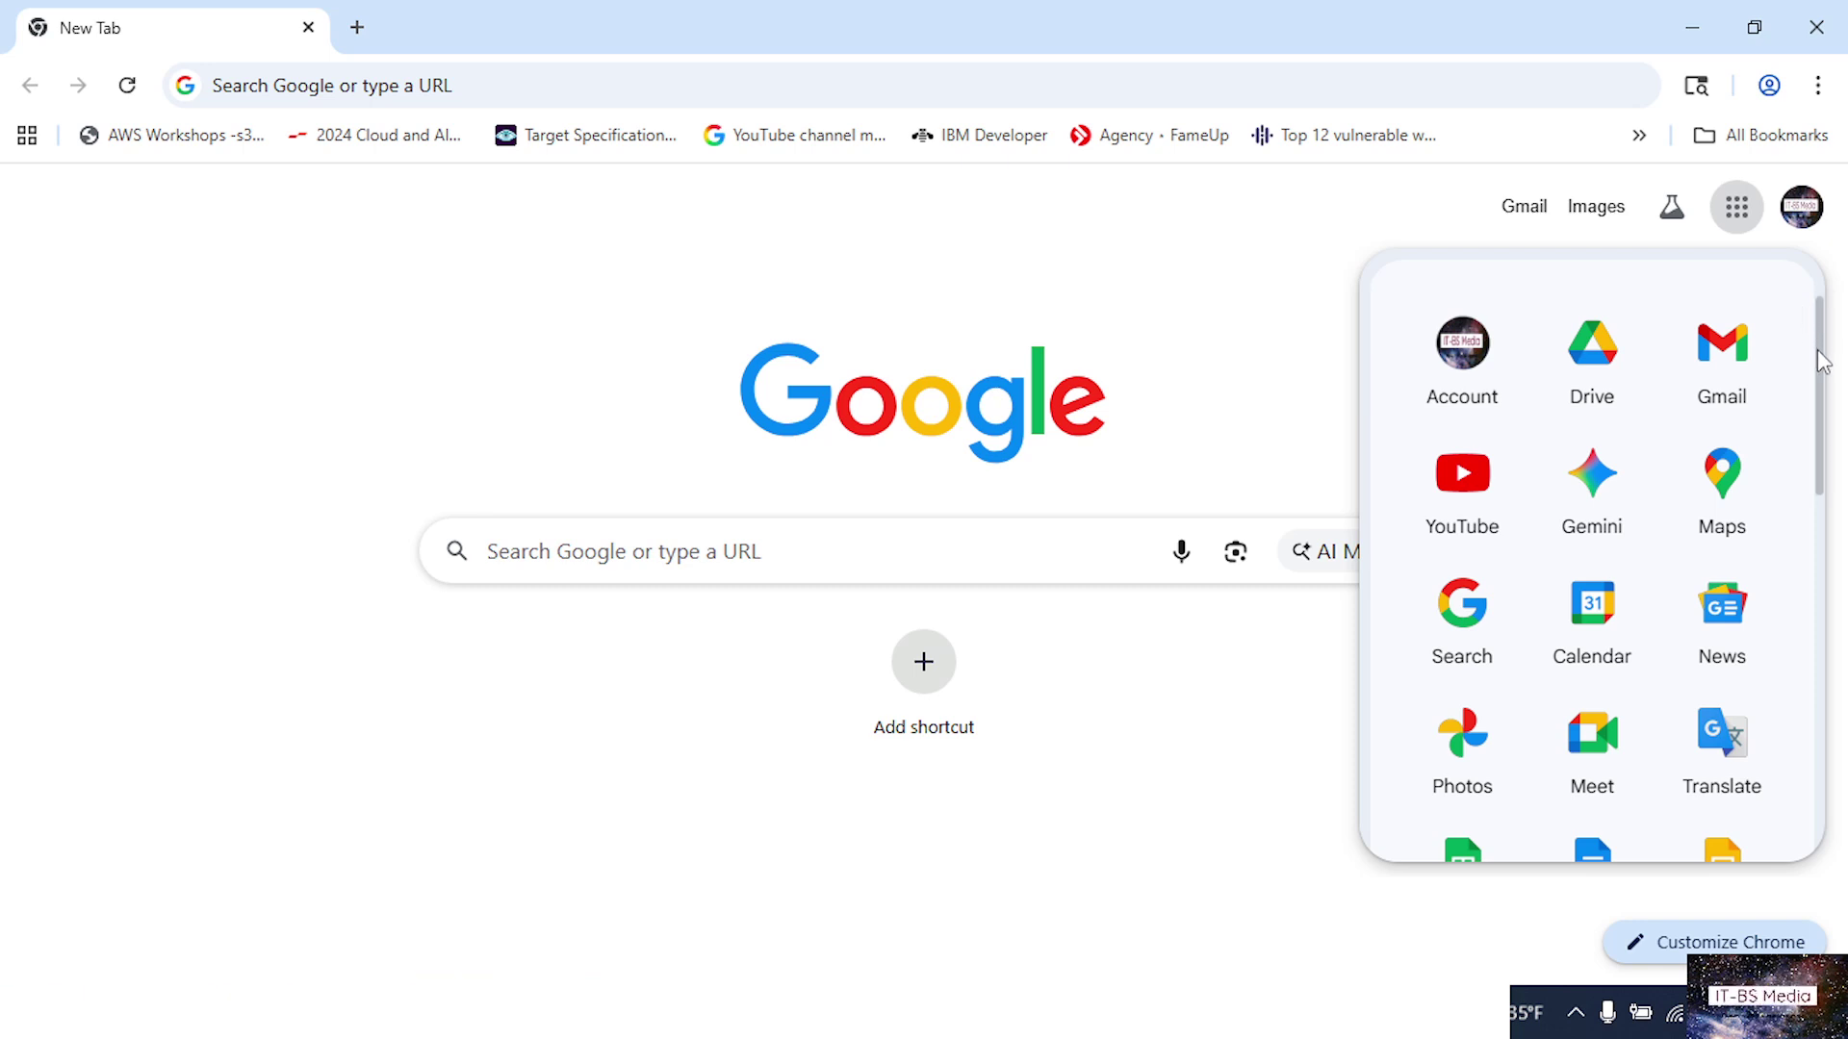
left_click_drag(1822, 356, 1823, 392)
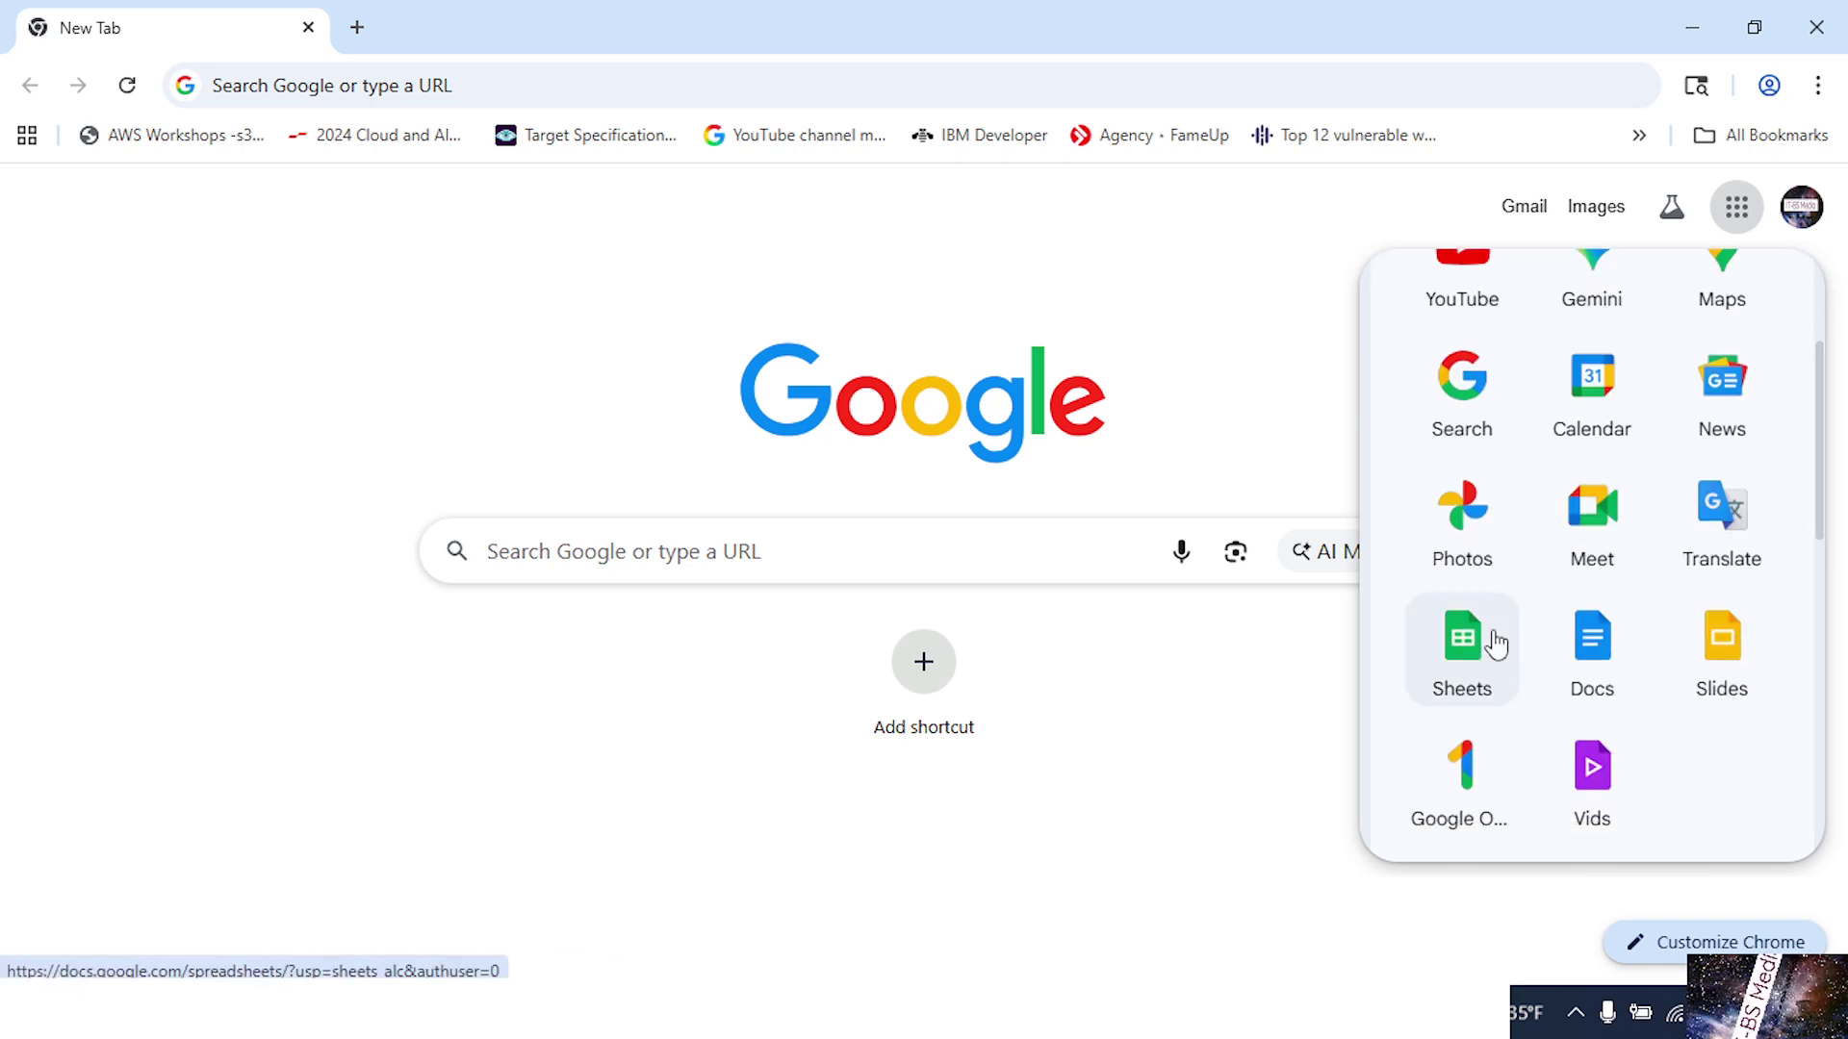
left_click(1469, 655)
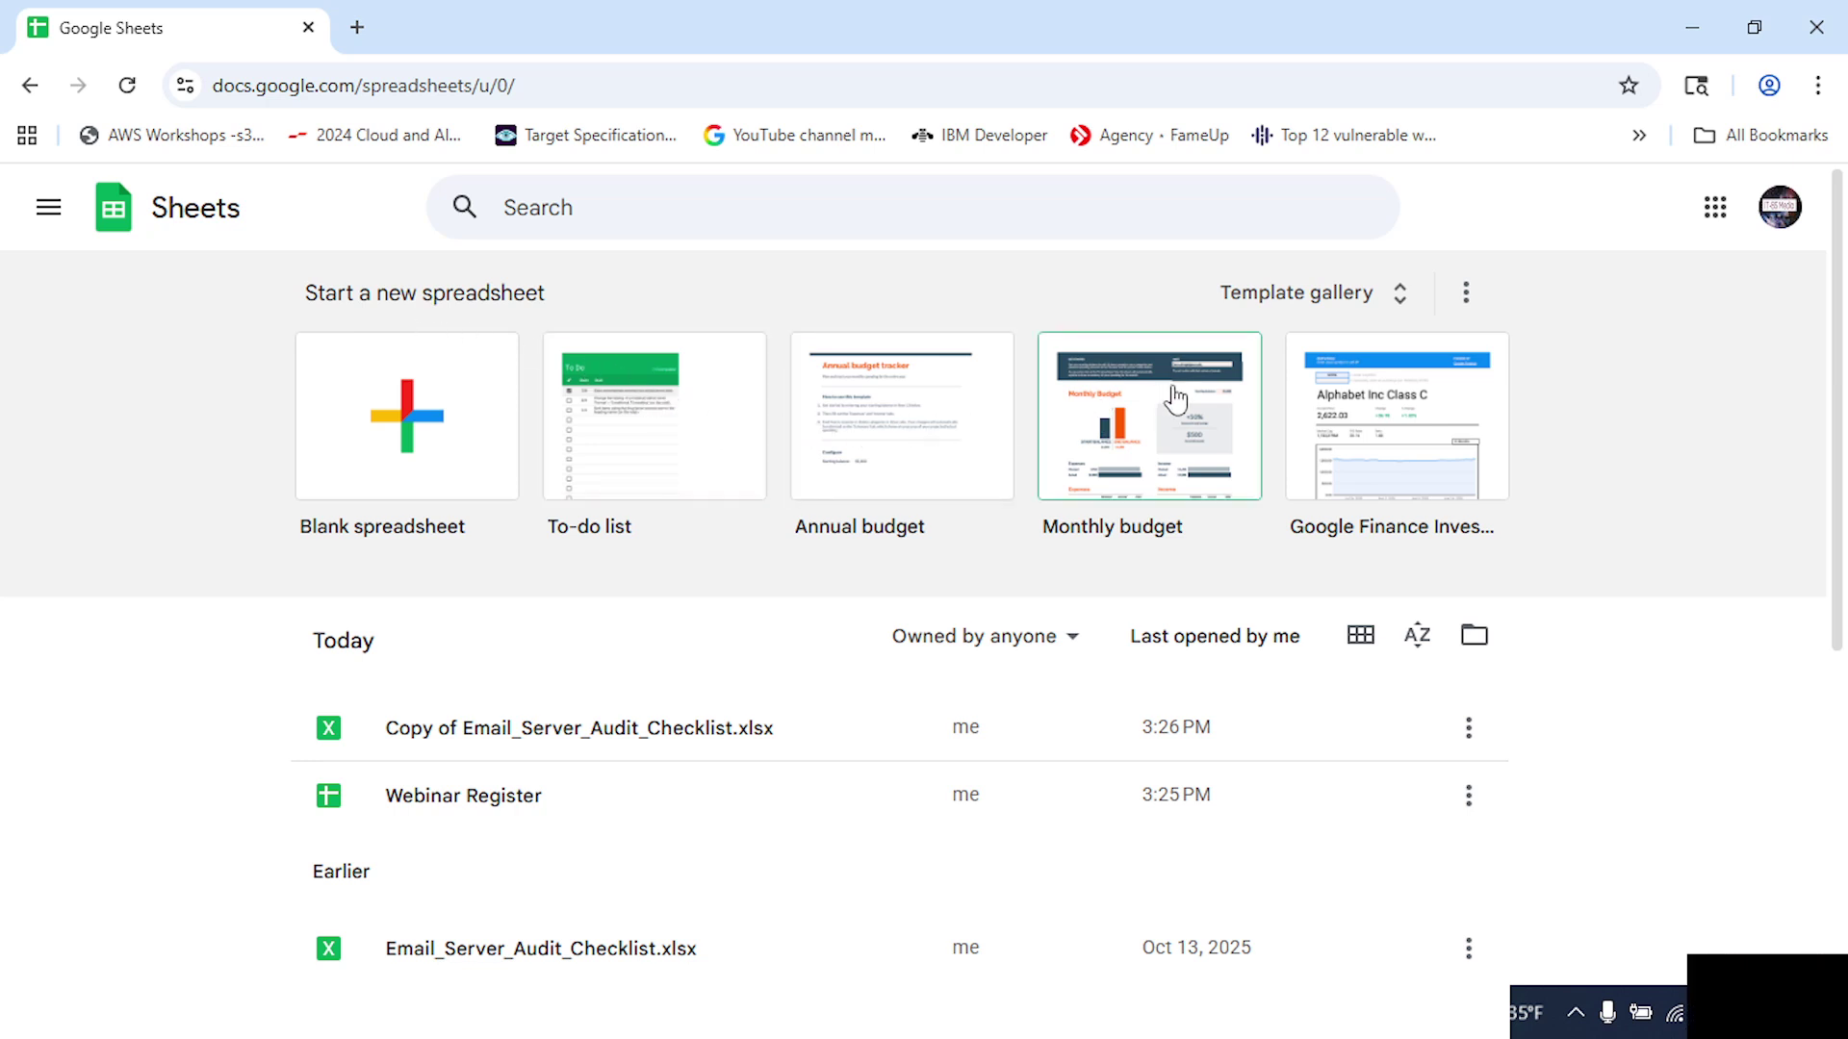
- Browse the template gallery, create a blank spreadsheet, and dismiss its pre-built table suggestions
left_click(1401, 304)
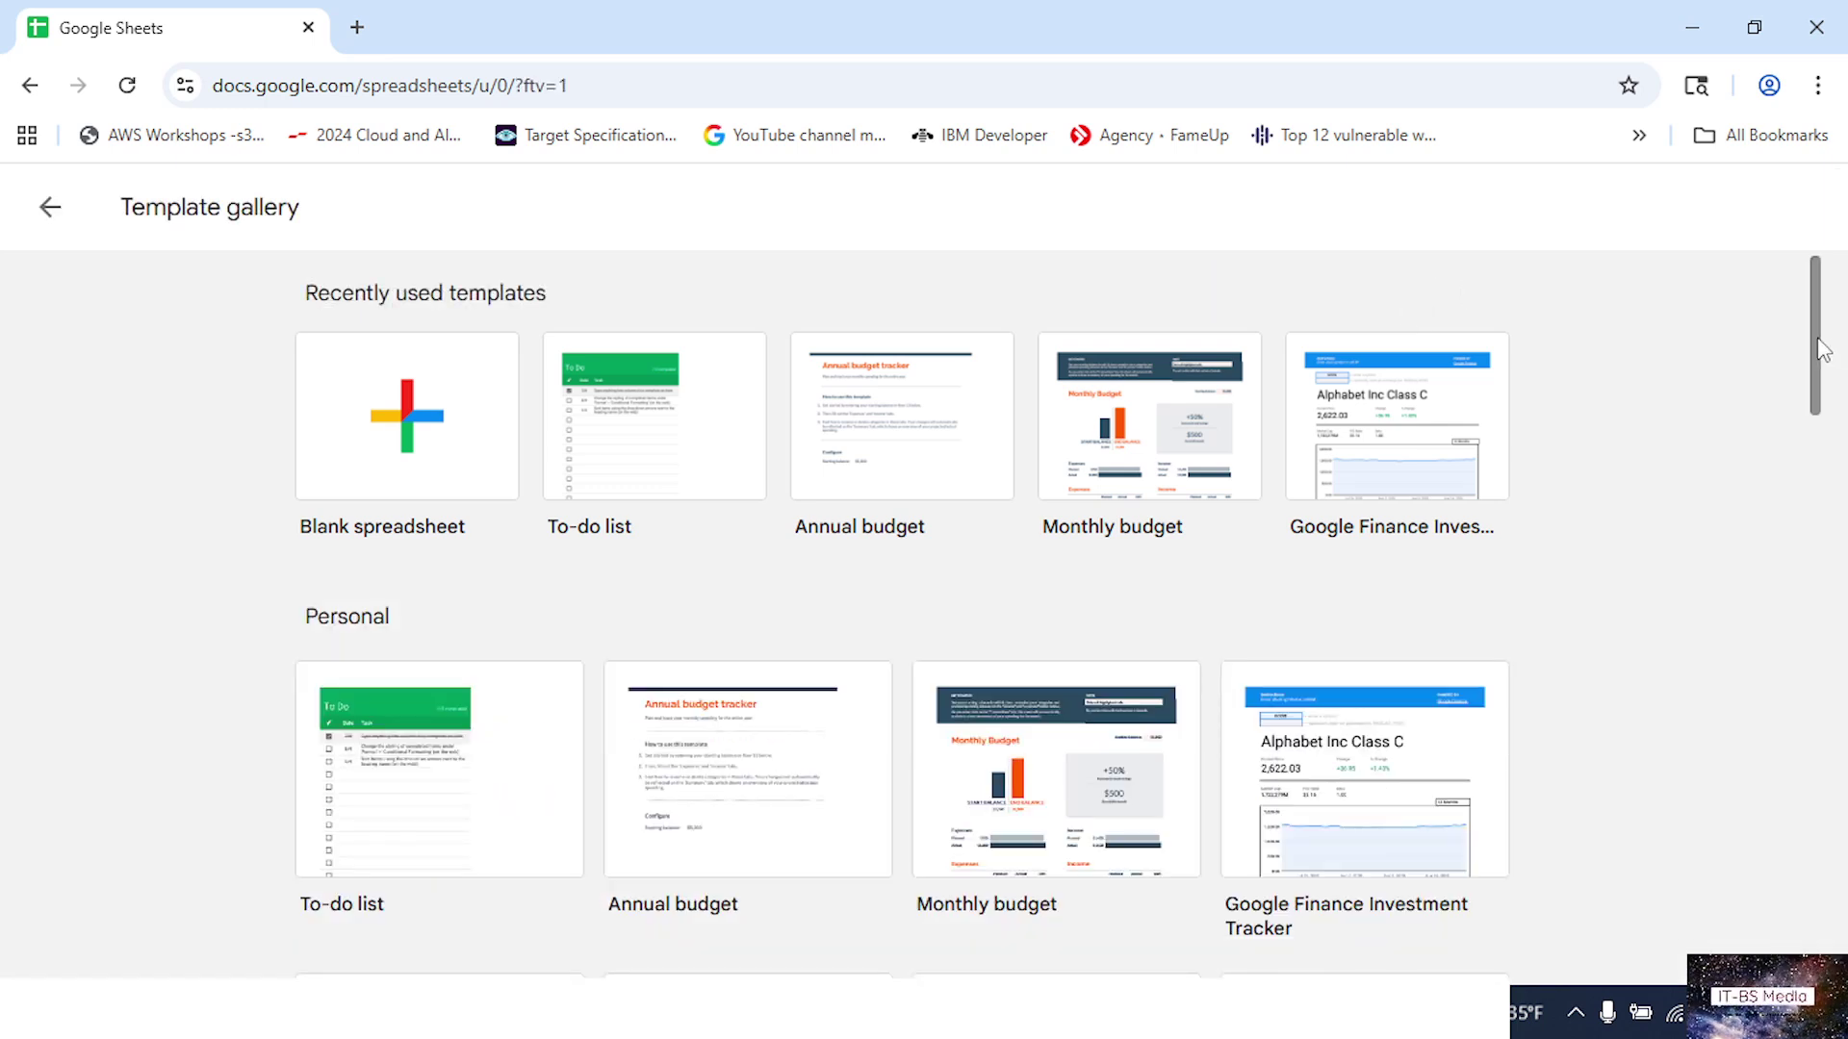
left_click_drag(1822, 352, 1808, 475)
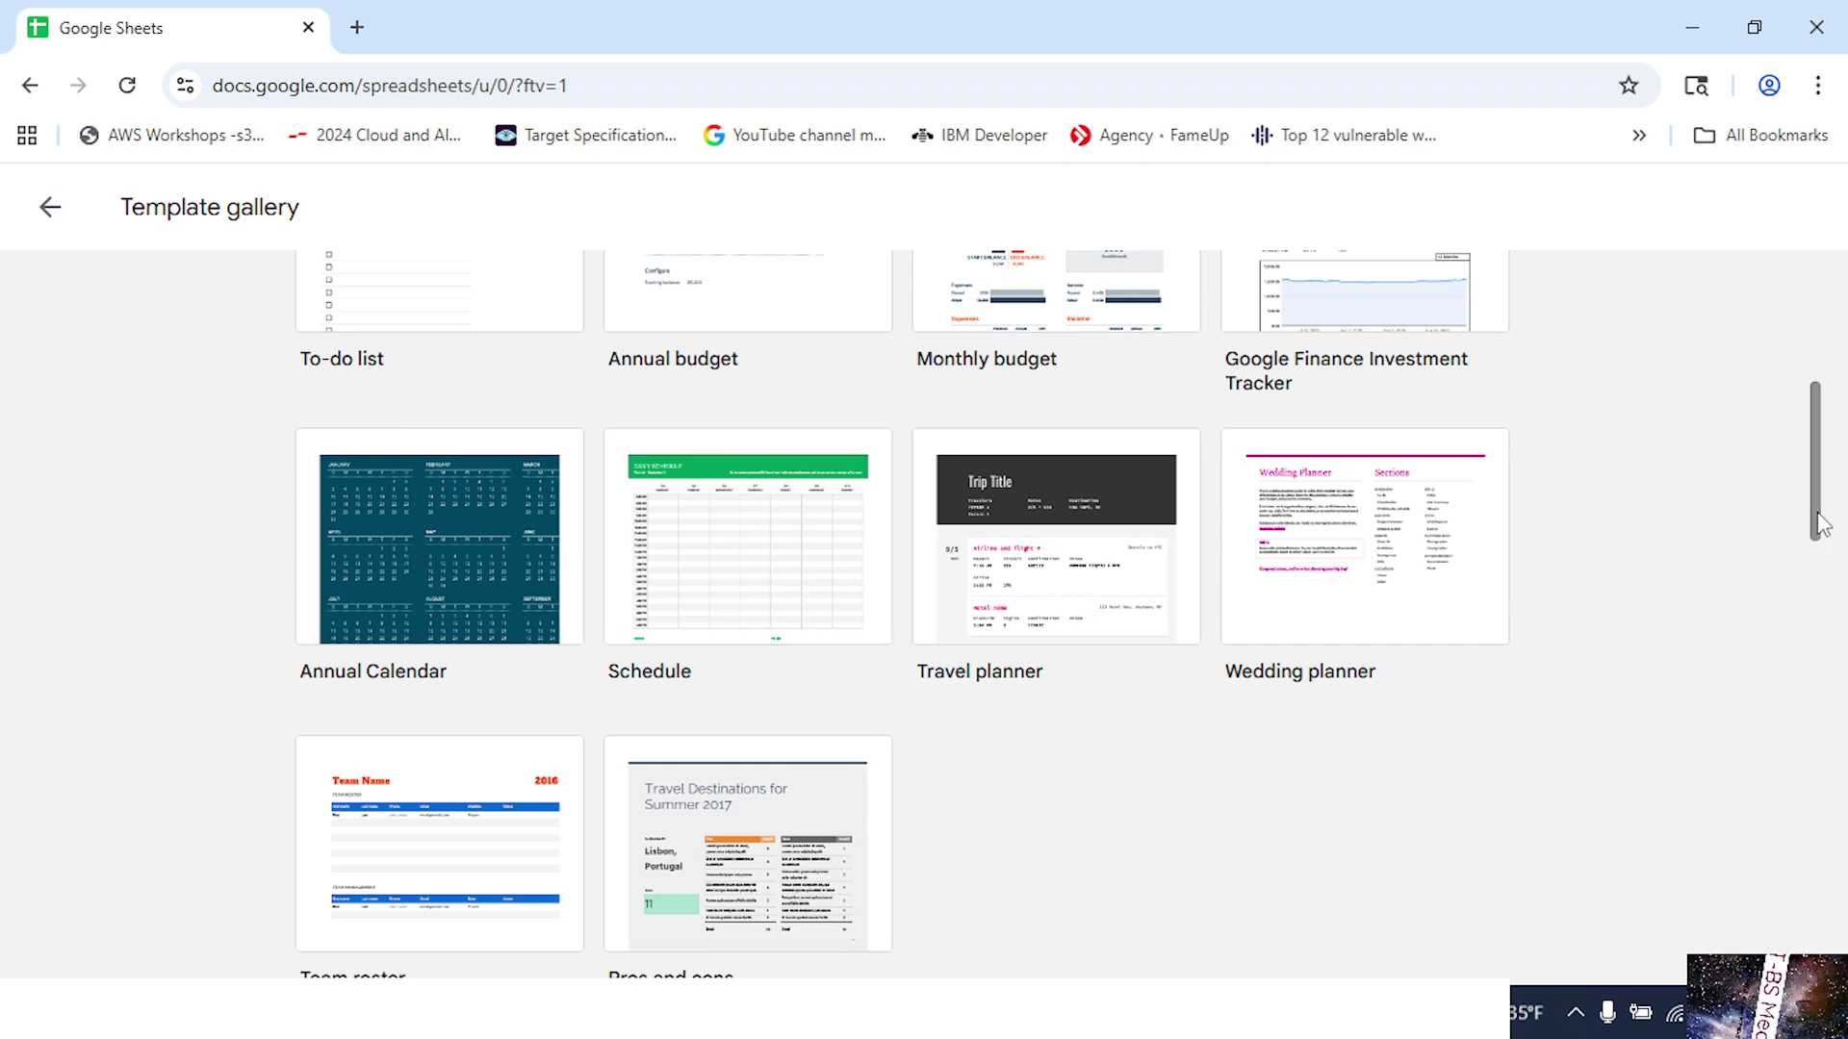
left_click_drag(1818, 527, 1807, 583)
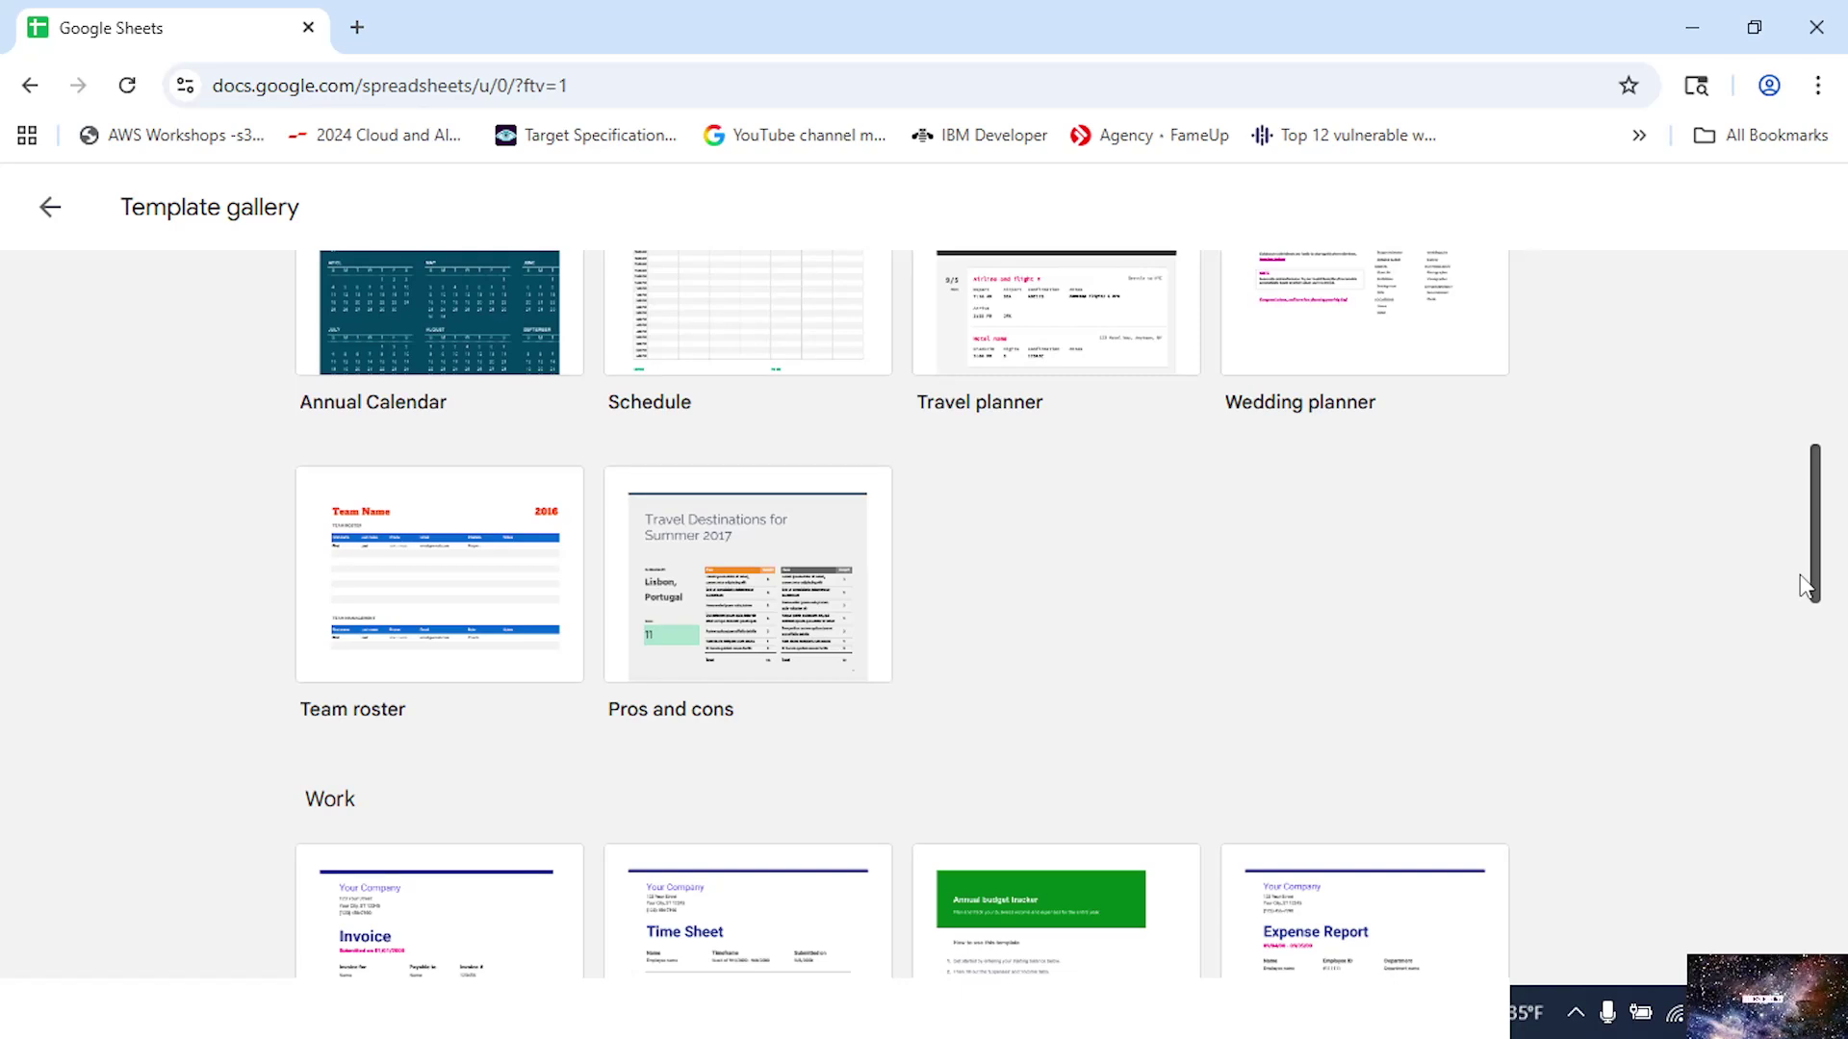
left_click_drag(1807, 585, 1806, 367)
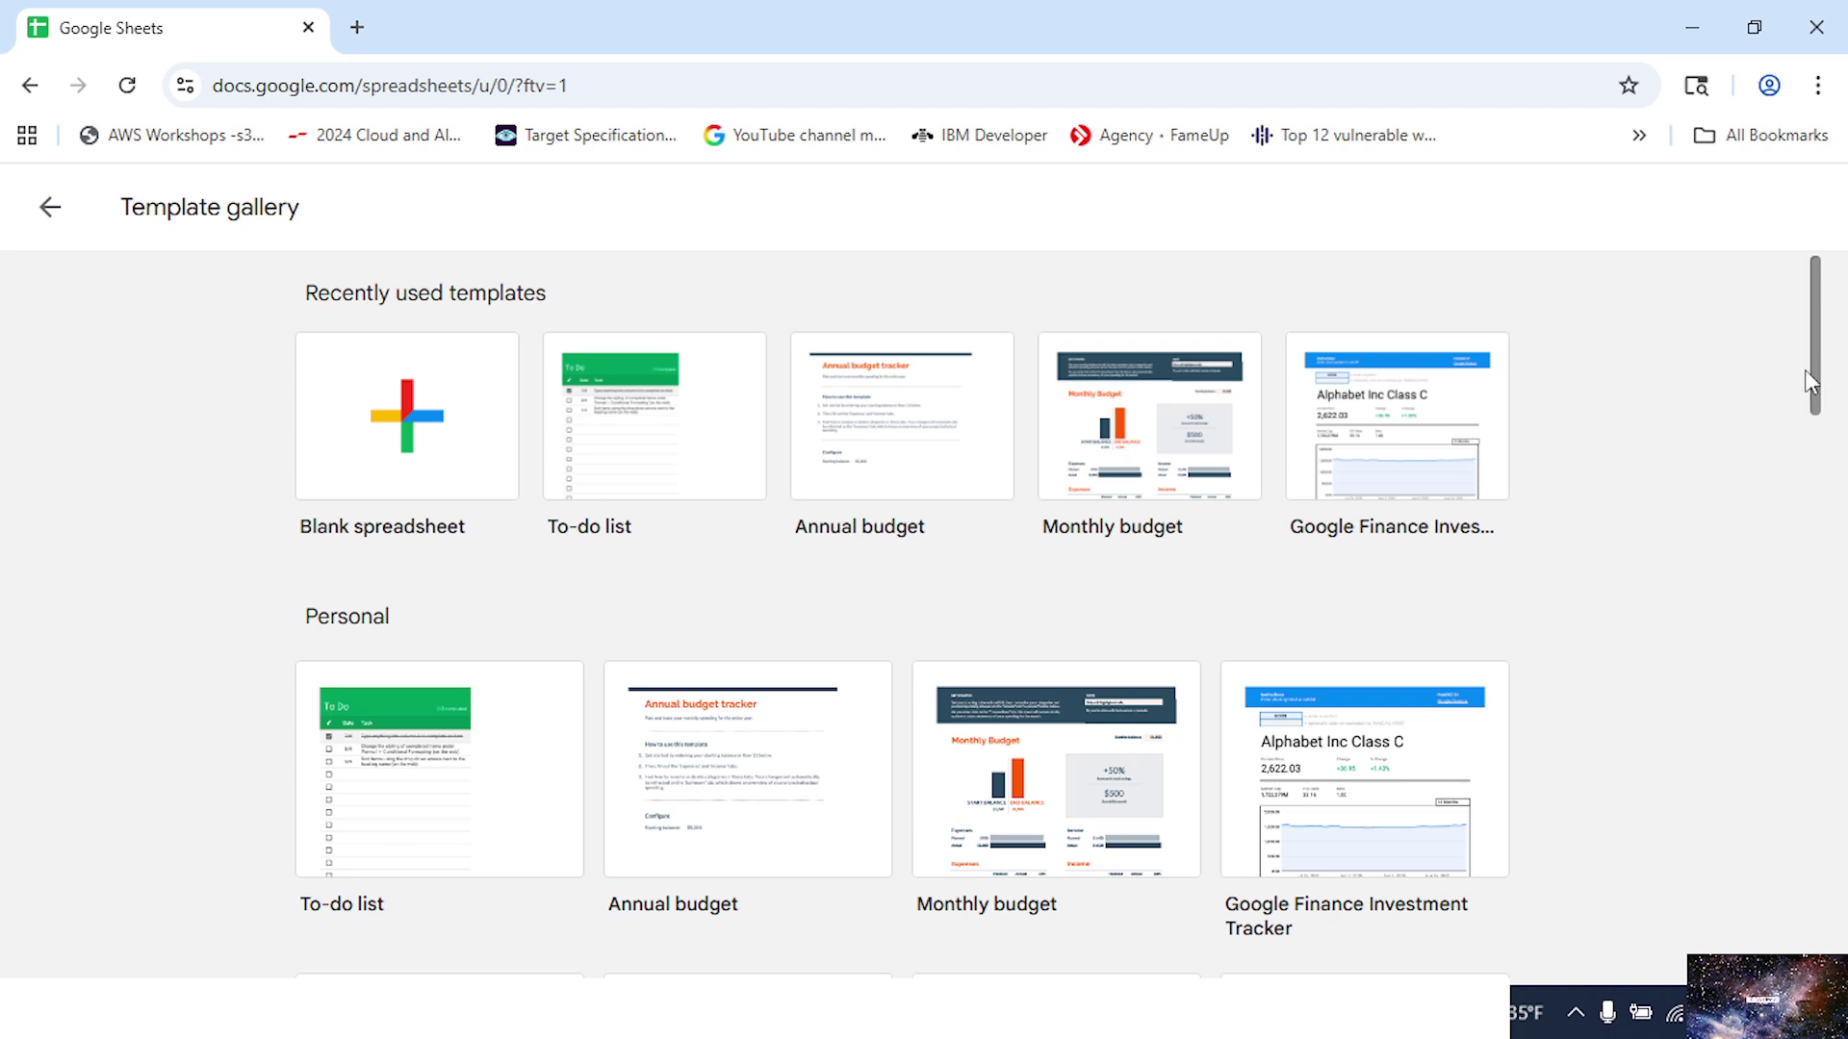
left_click(420, 433)
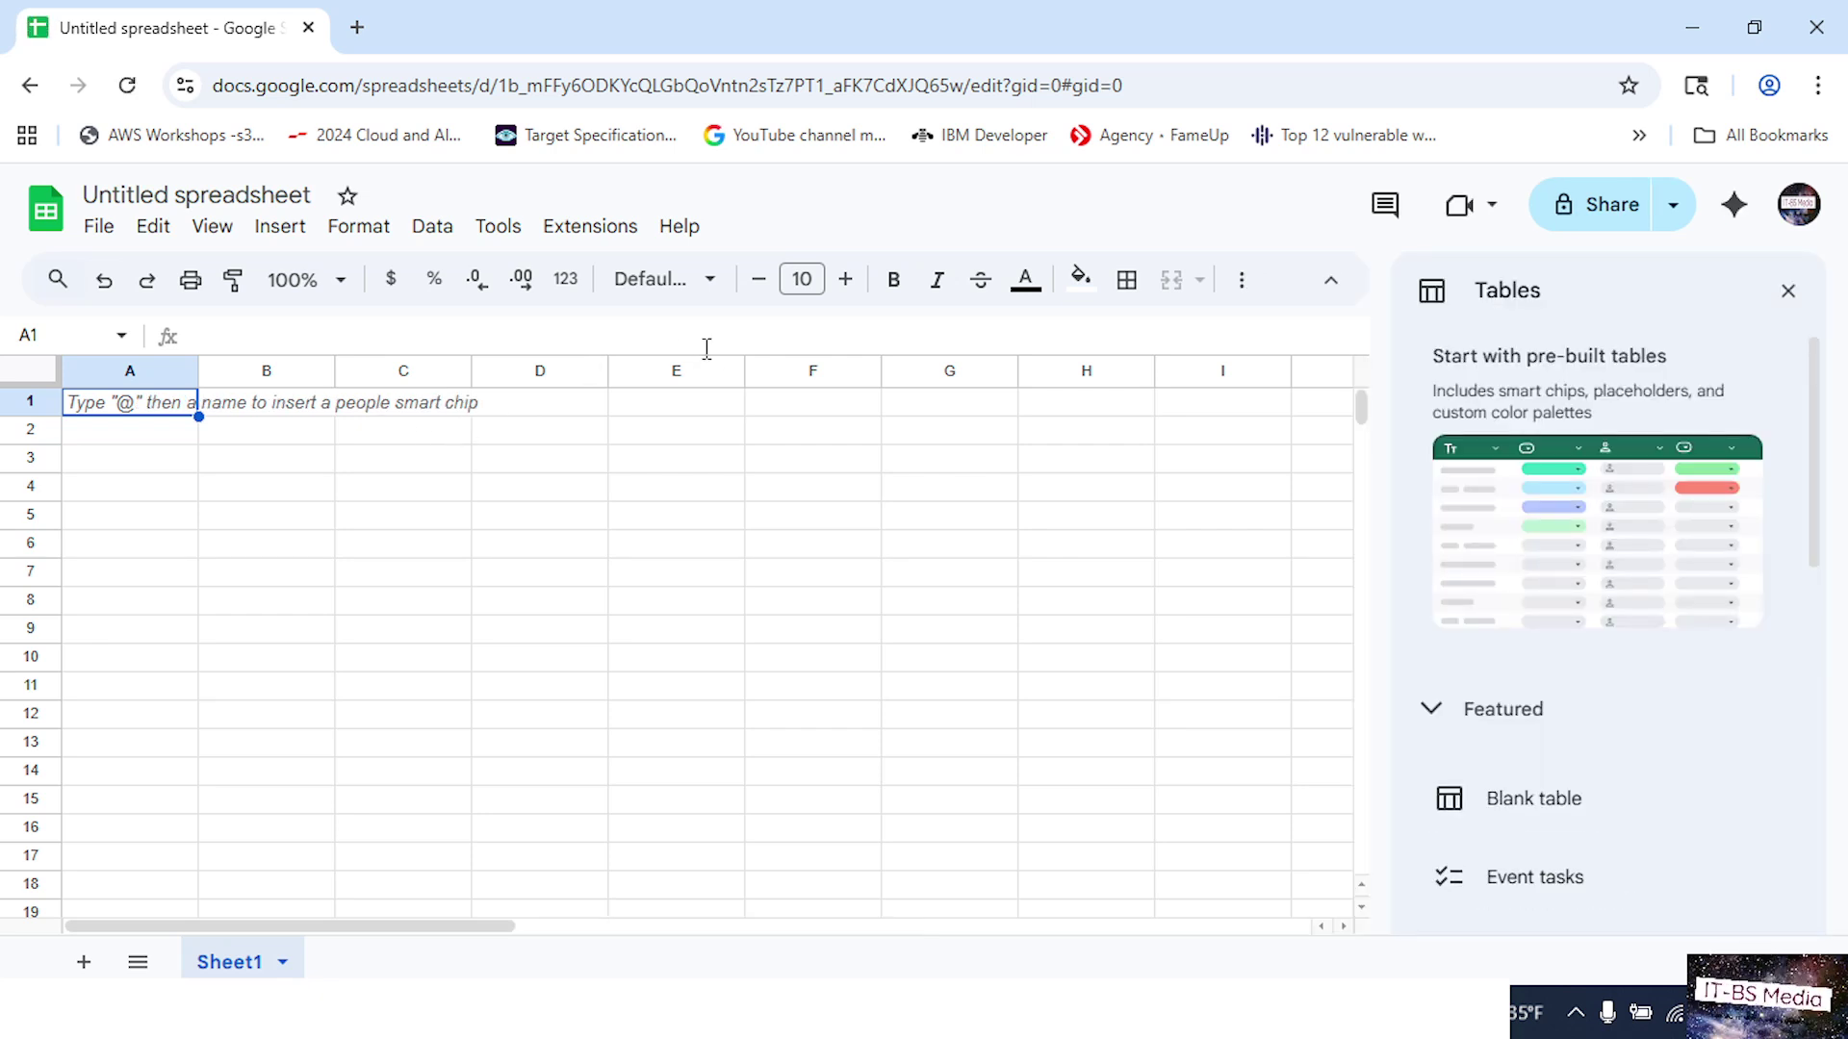
left_click(1790, 294)
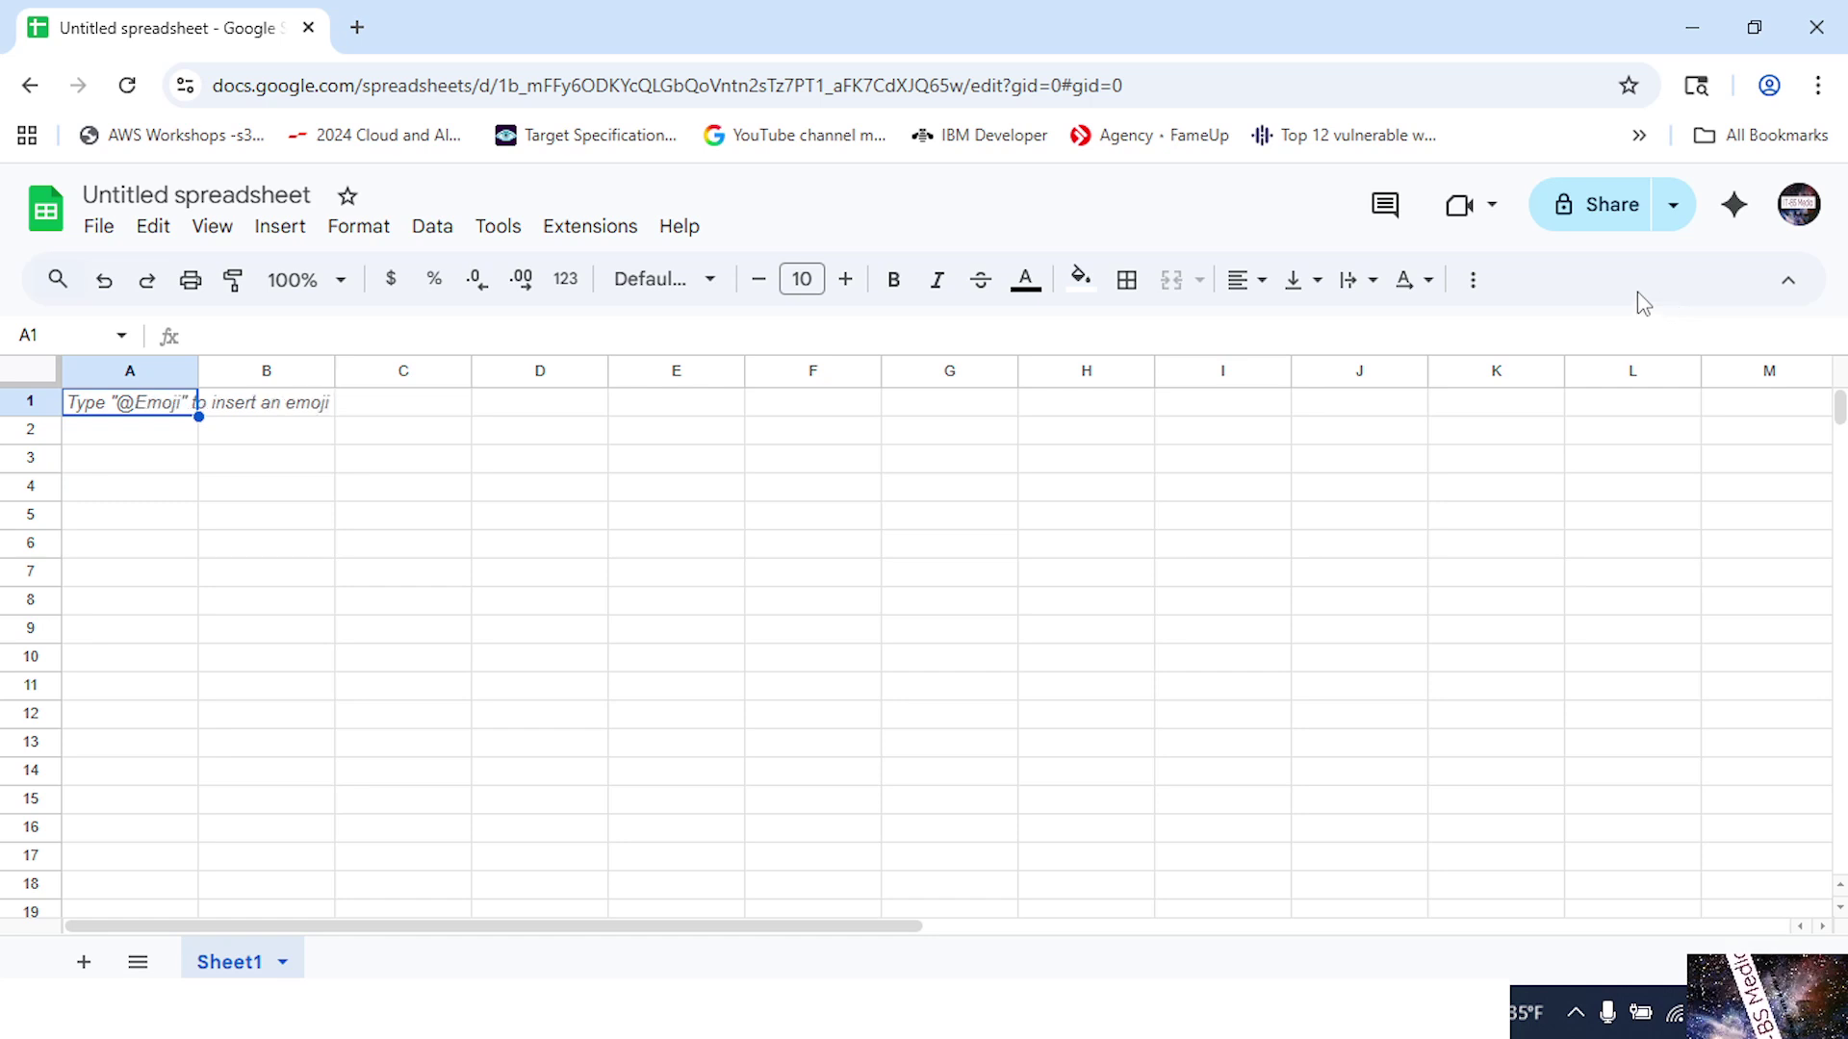
- Rename the untitled spreadsheet as "Google Sheet Lesson 1- Introduction"
left_click(243, 195)
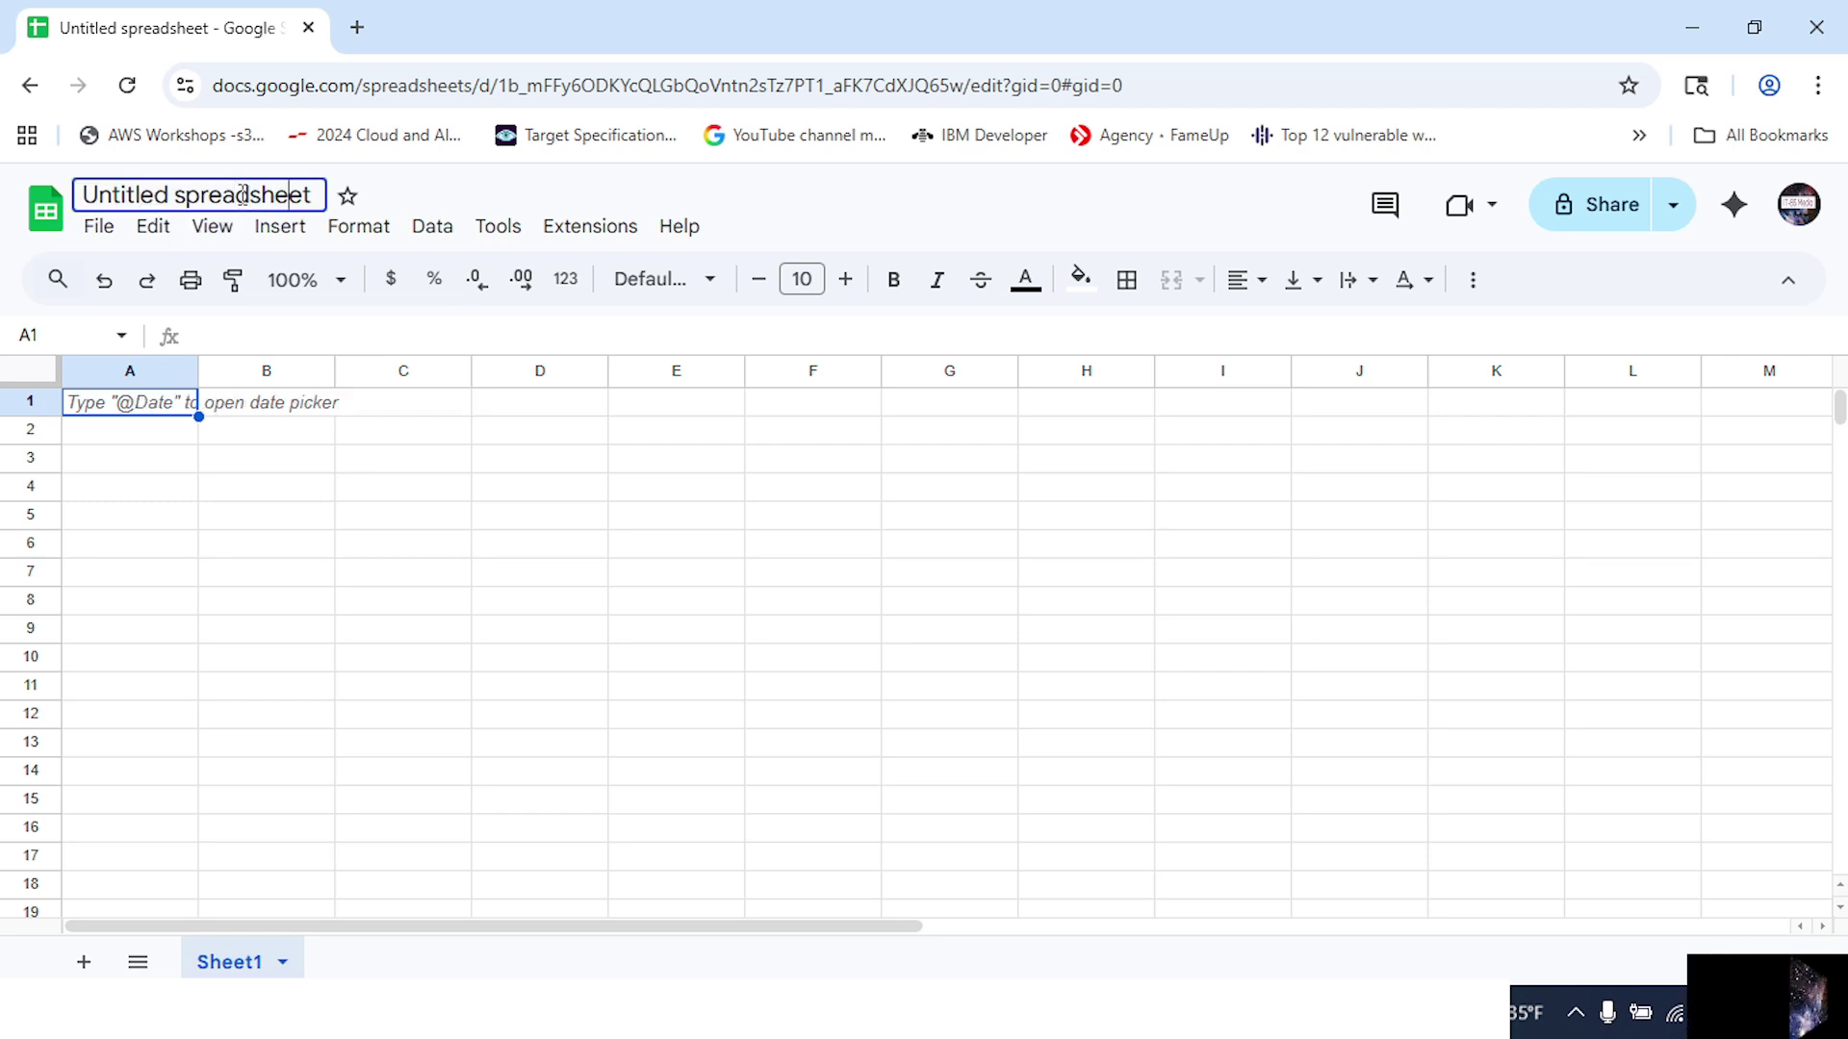
key("Delete")
key("Delete")
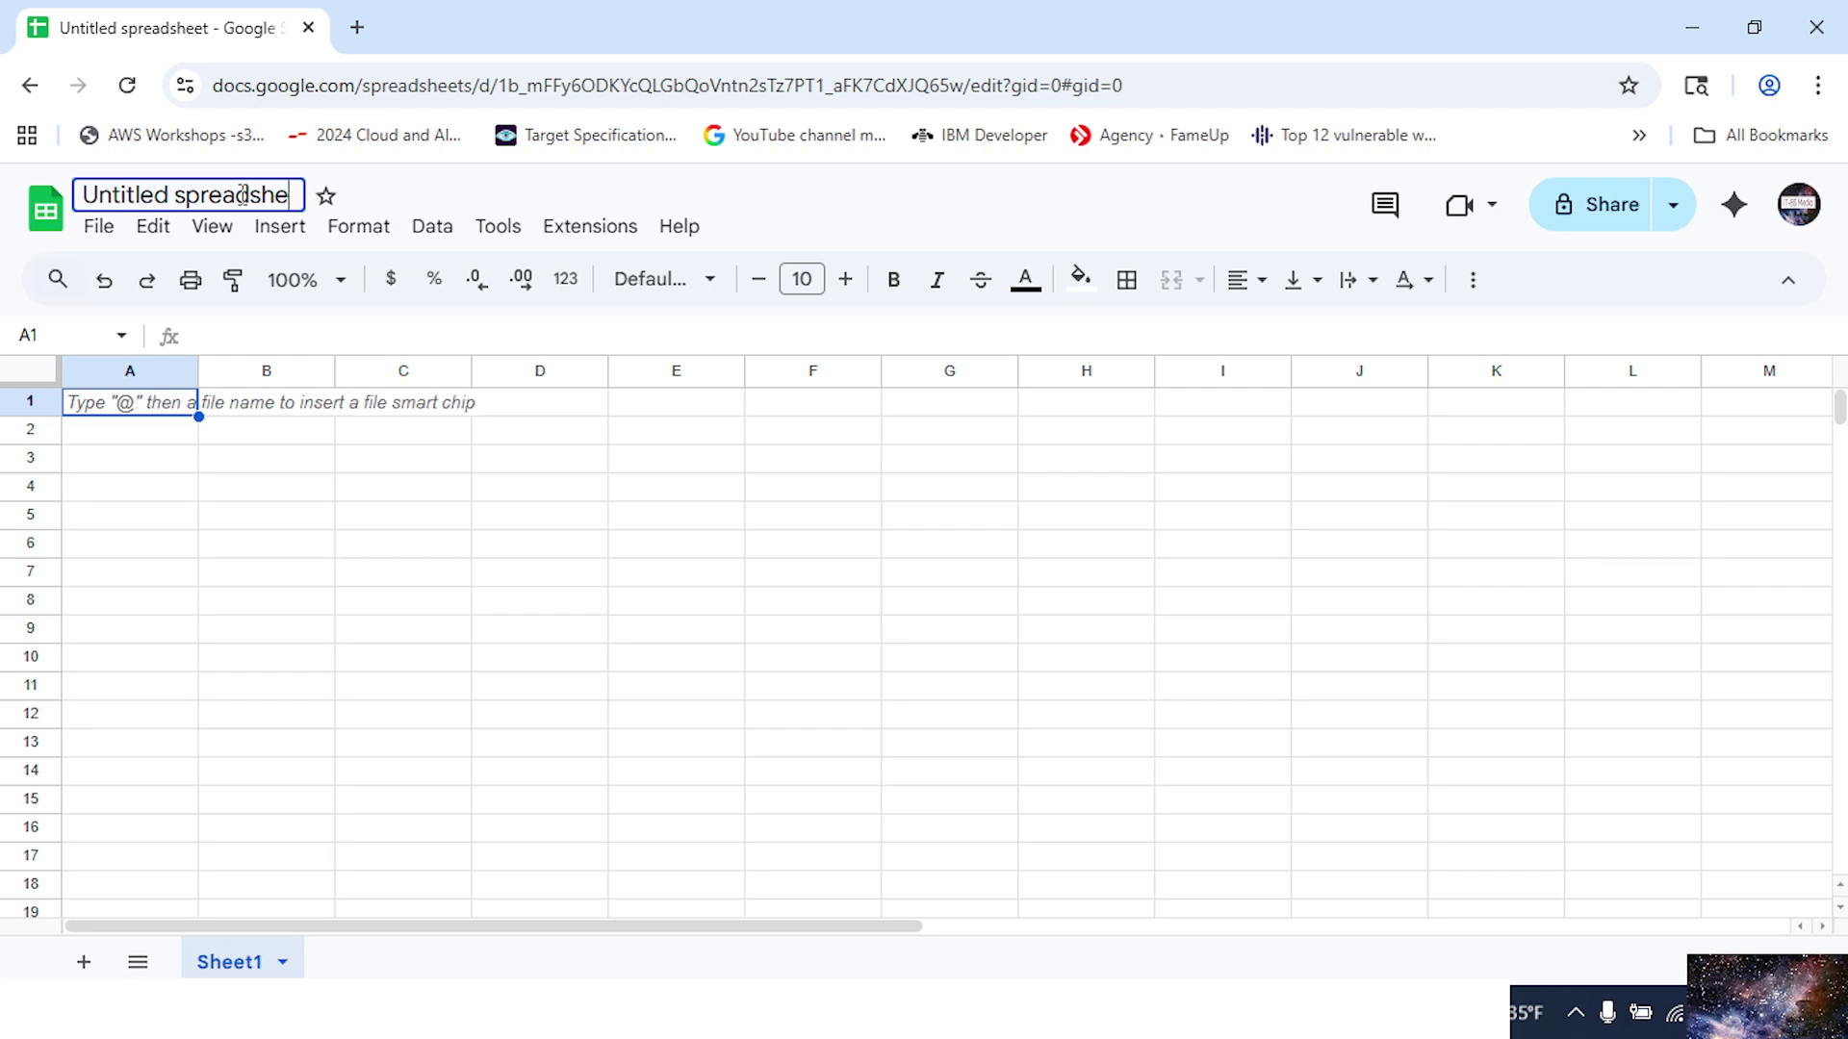
key("BackSpace")
key("BackSpace")
key("BackSpace")
key("BackSpace")
key("BackSpace")
key("BackSpace")
key("BackSpace")
key("BackSpace")
key("BackSpace")
key("BackSpace")
key("BackSpace")
key("BackSpace")
key("BackSpace")
key("BackSpace")
key("BackSpace")
key("BackSpace")
key("BackSpace")
key("BackSpace")
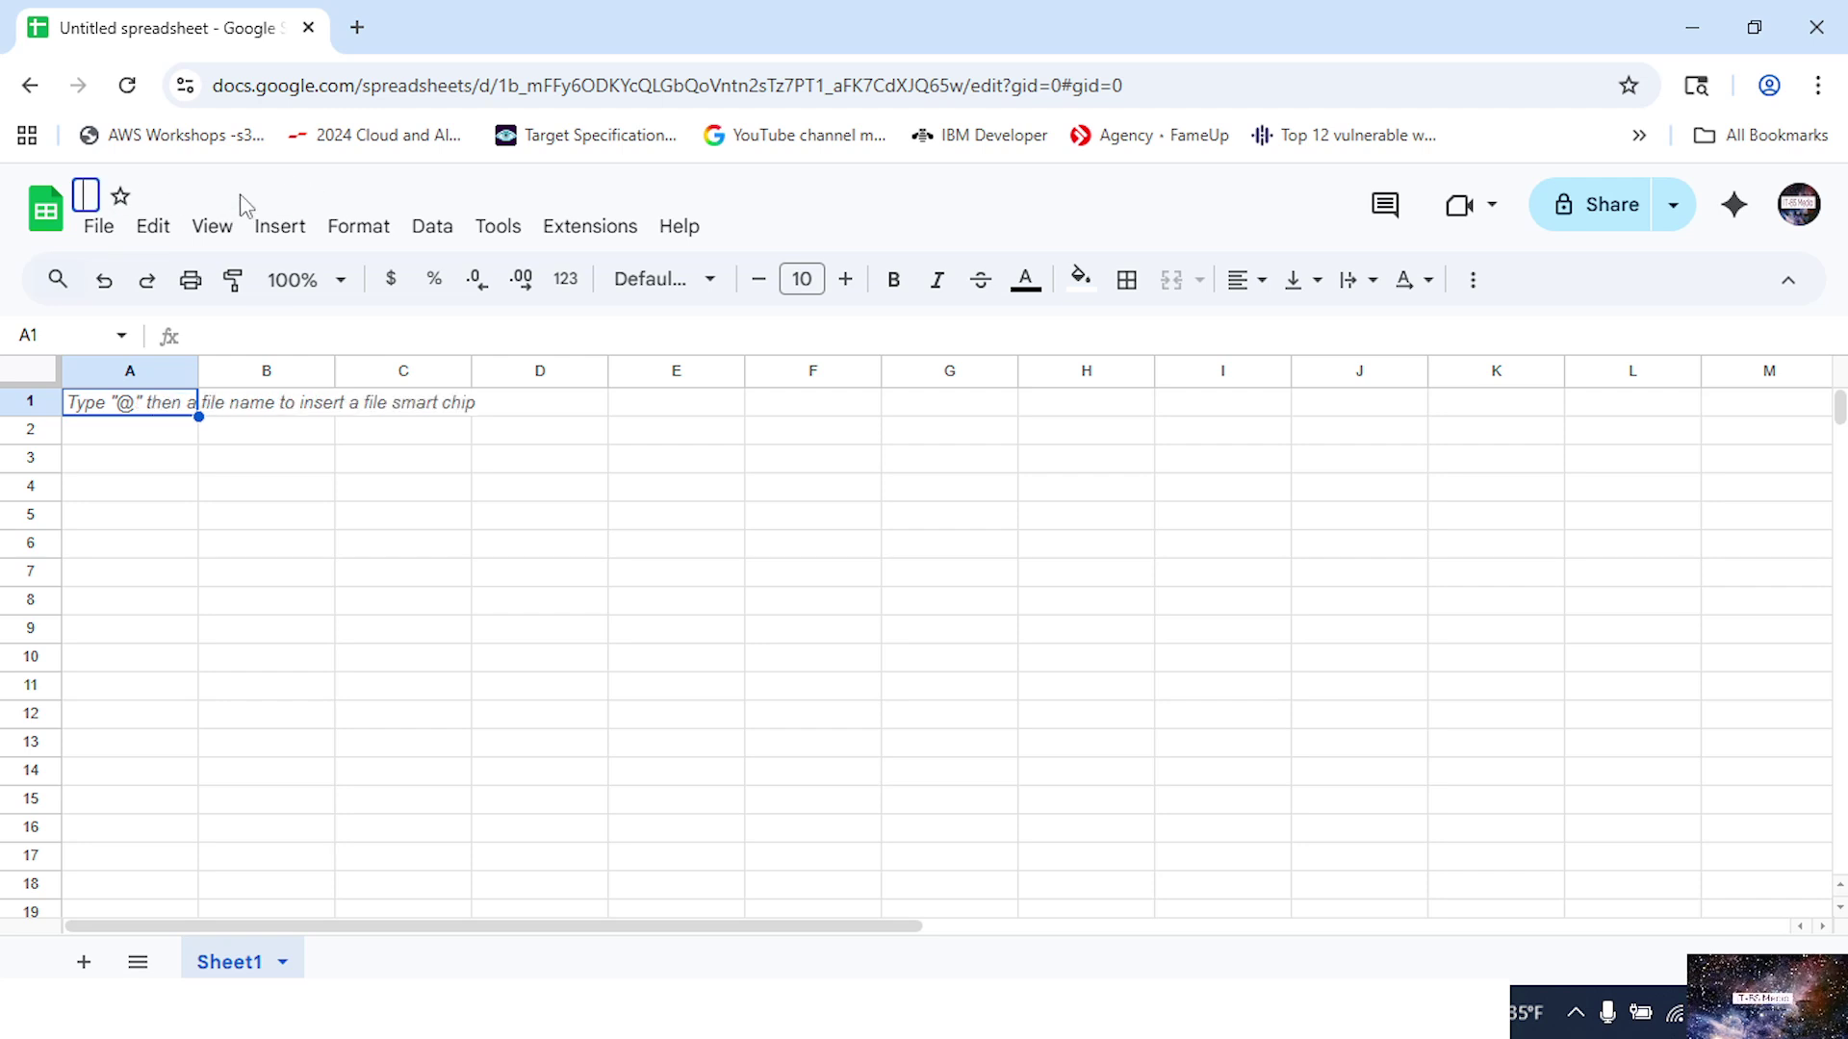
type("G")
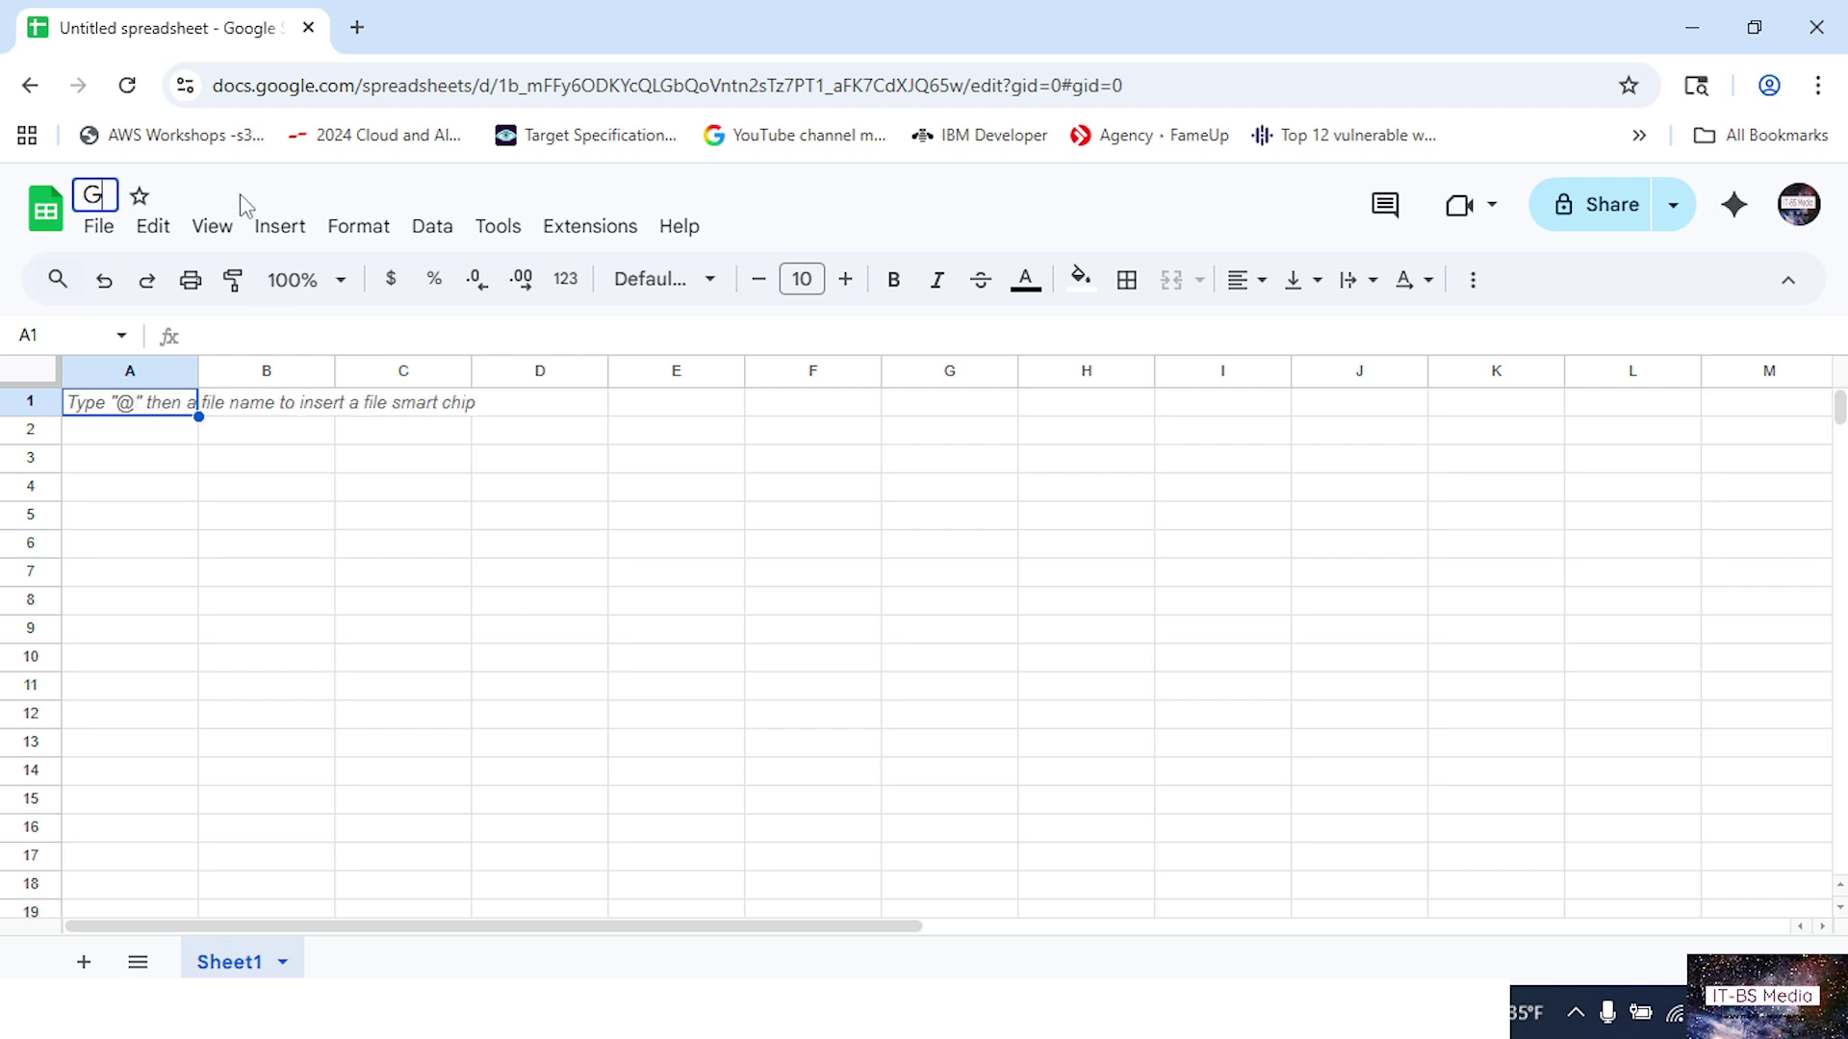
type("oogle")
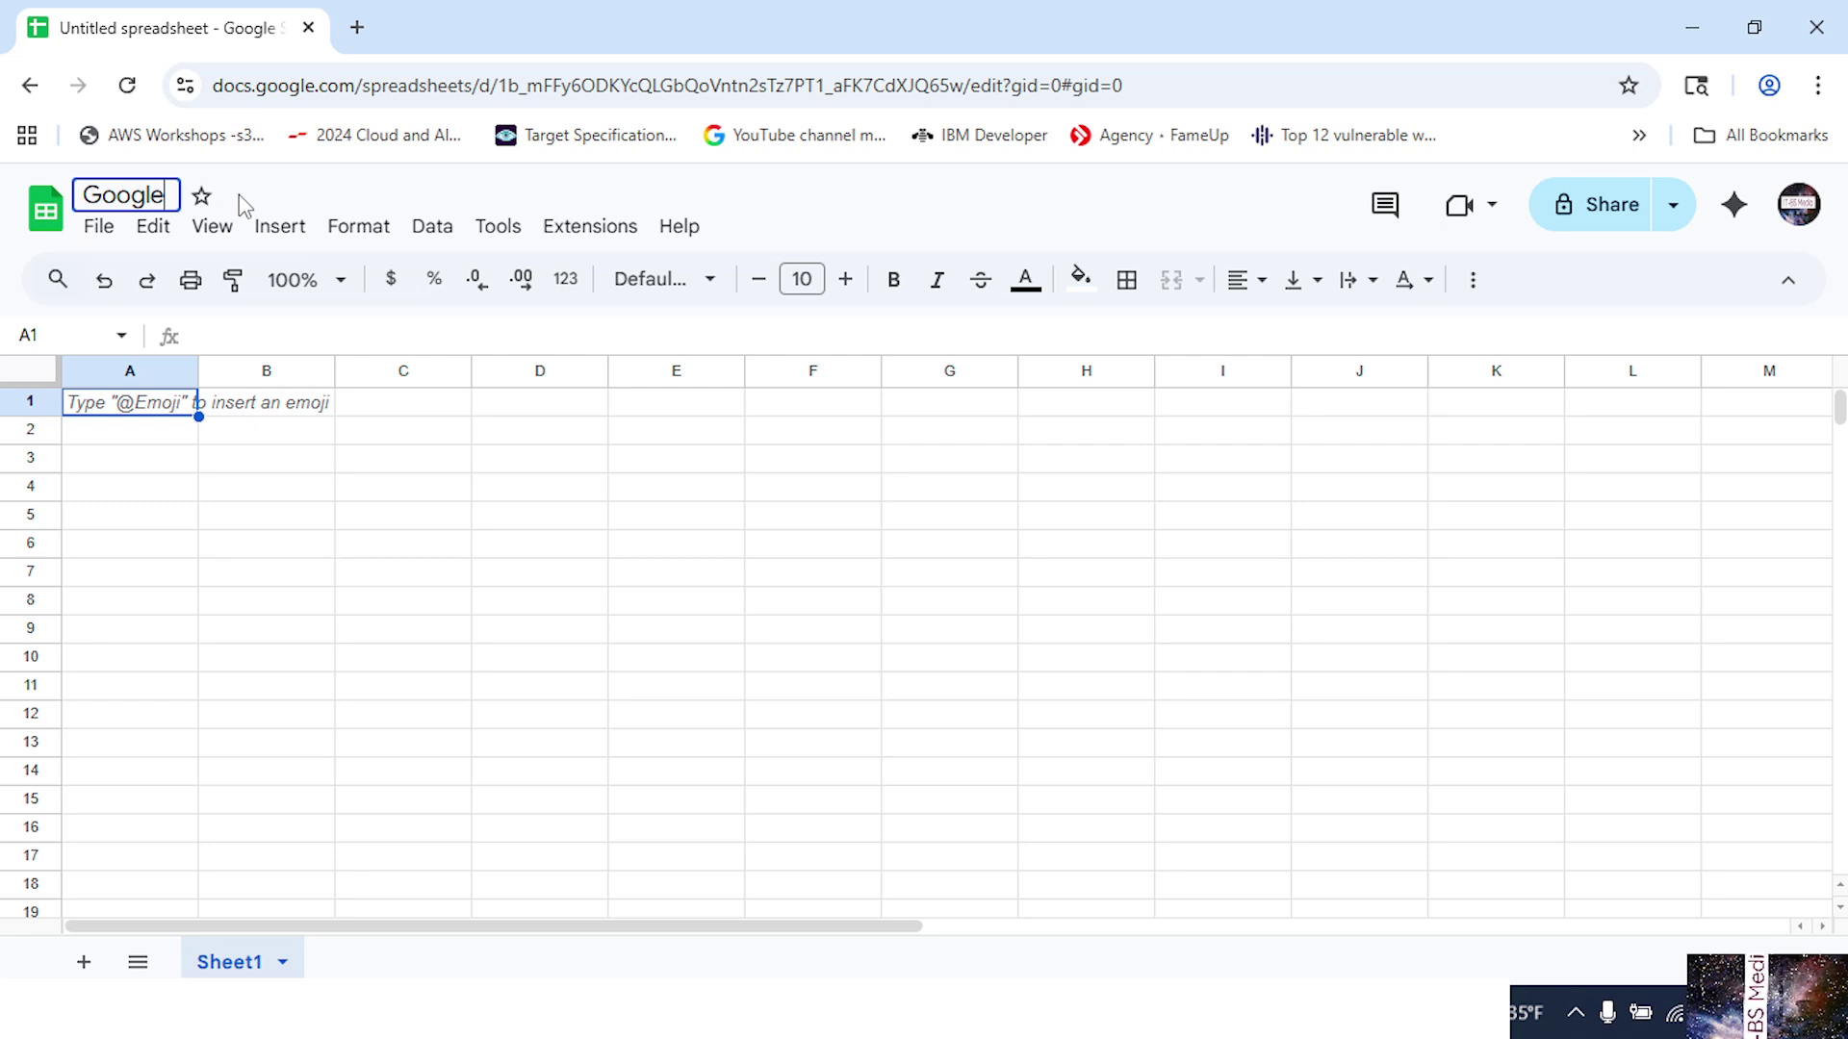
type(" Sheet")
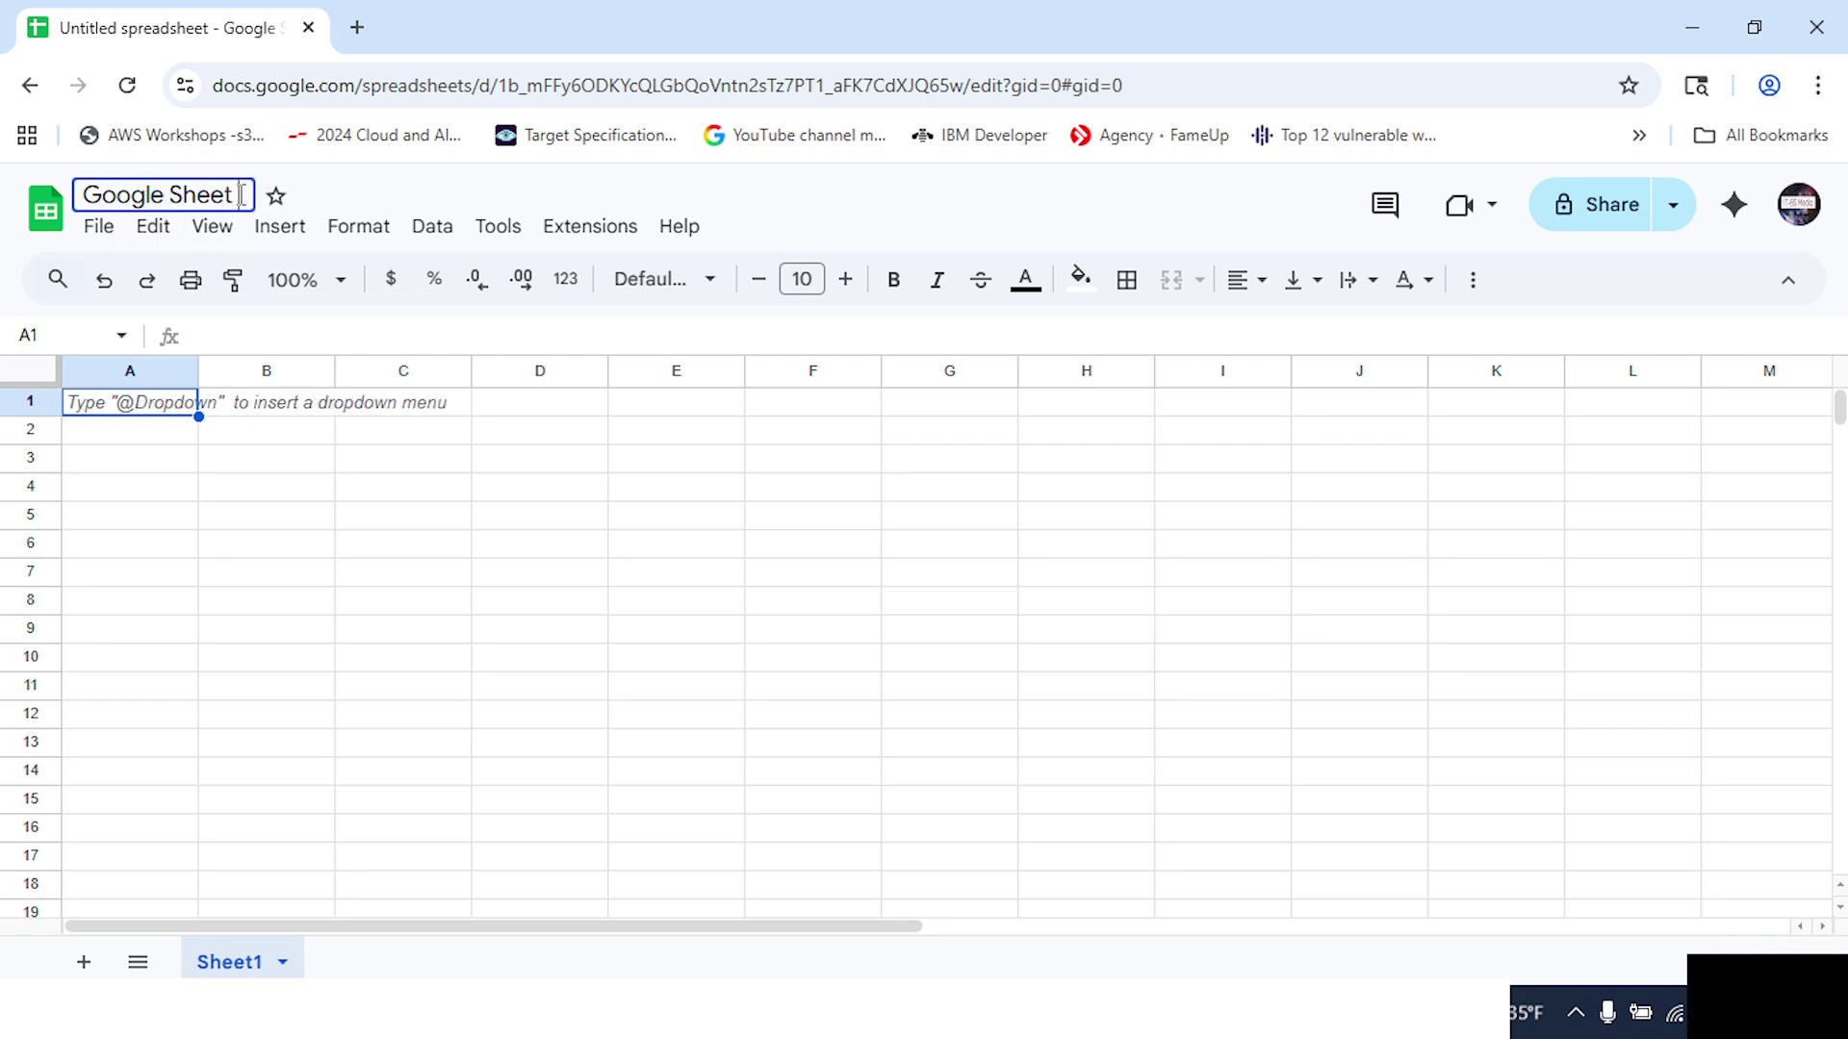
type(" Le")
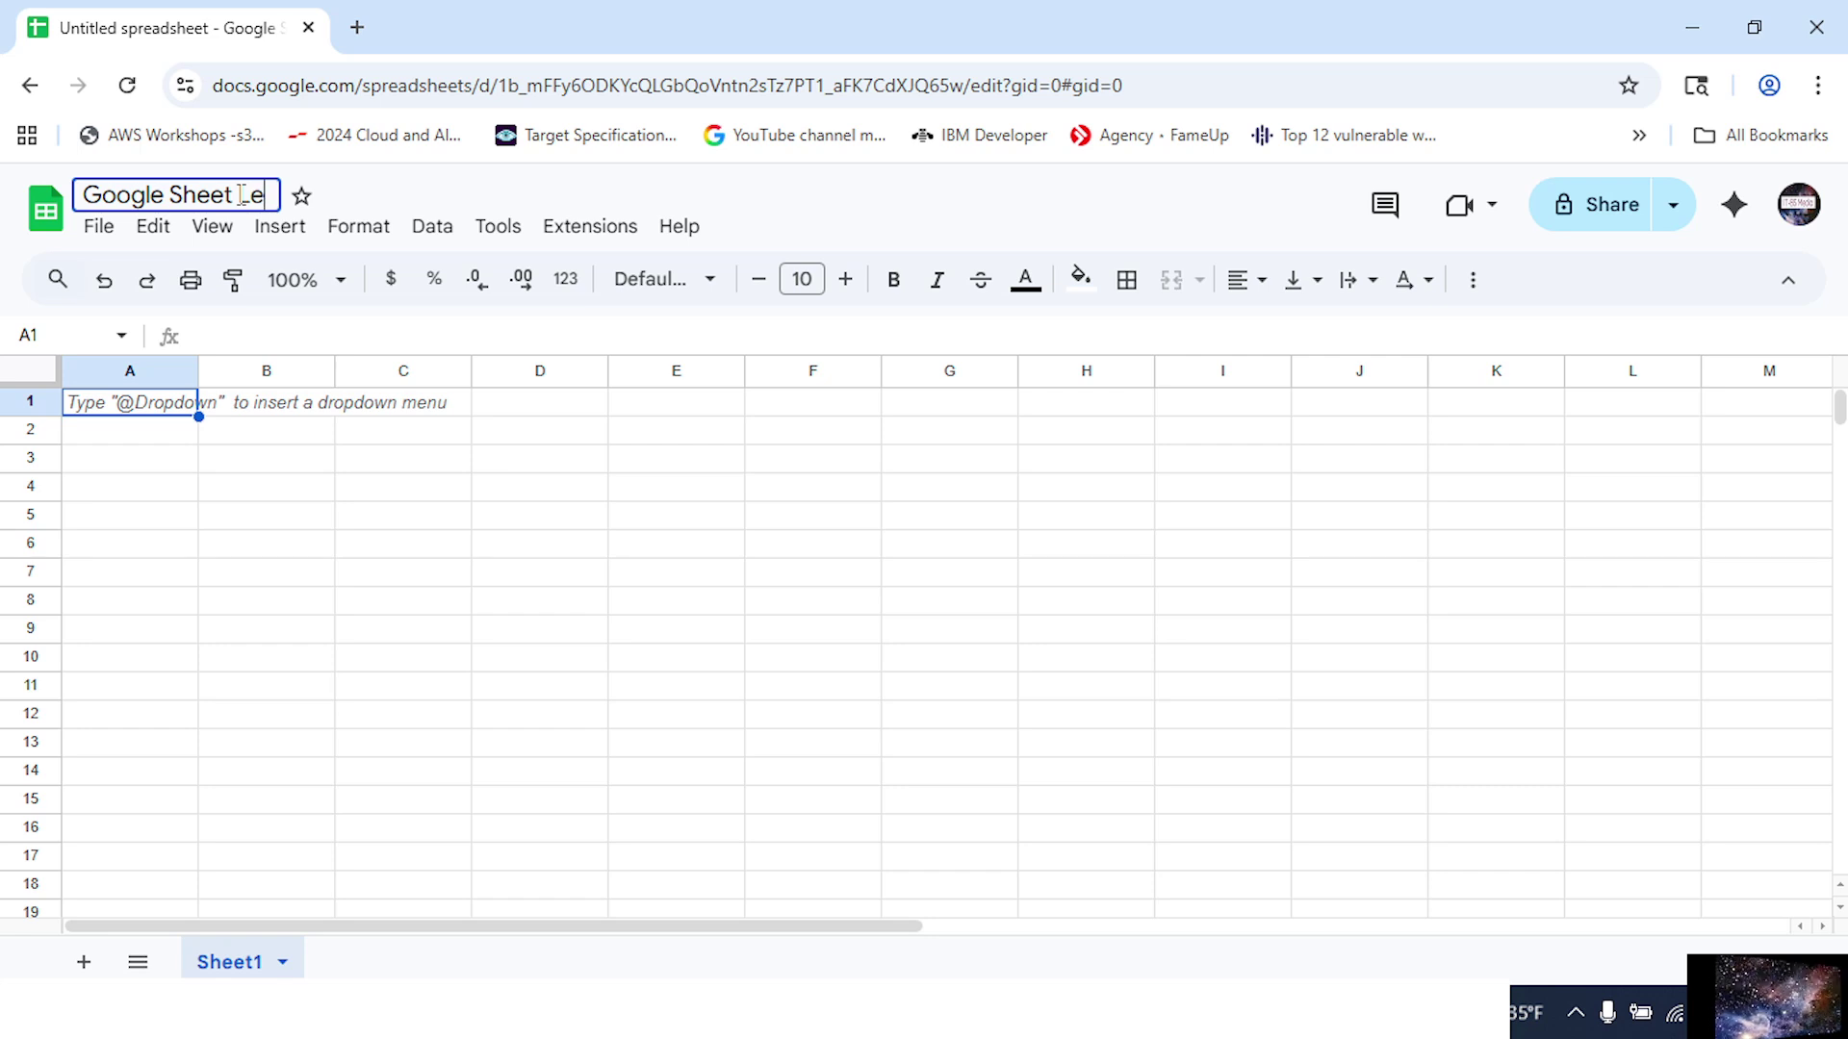
type("sson ")
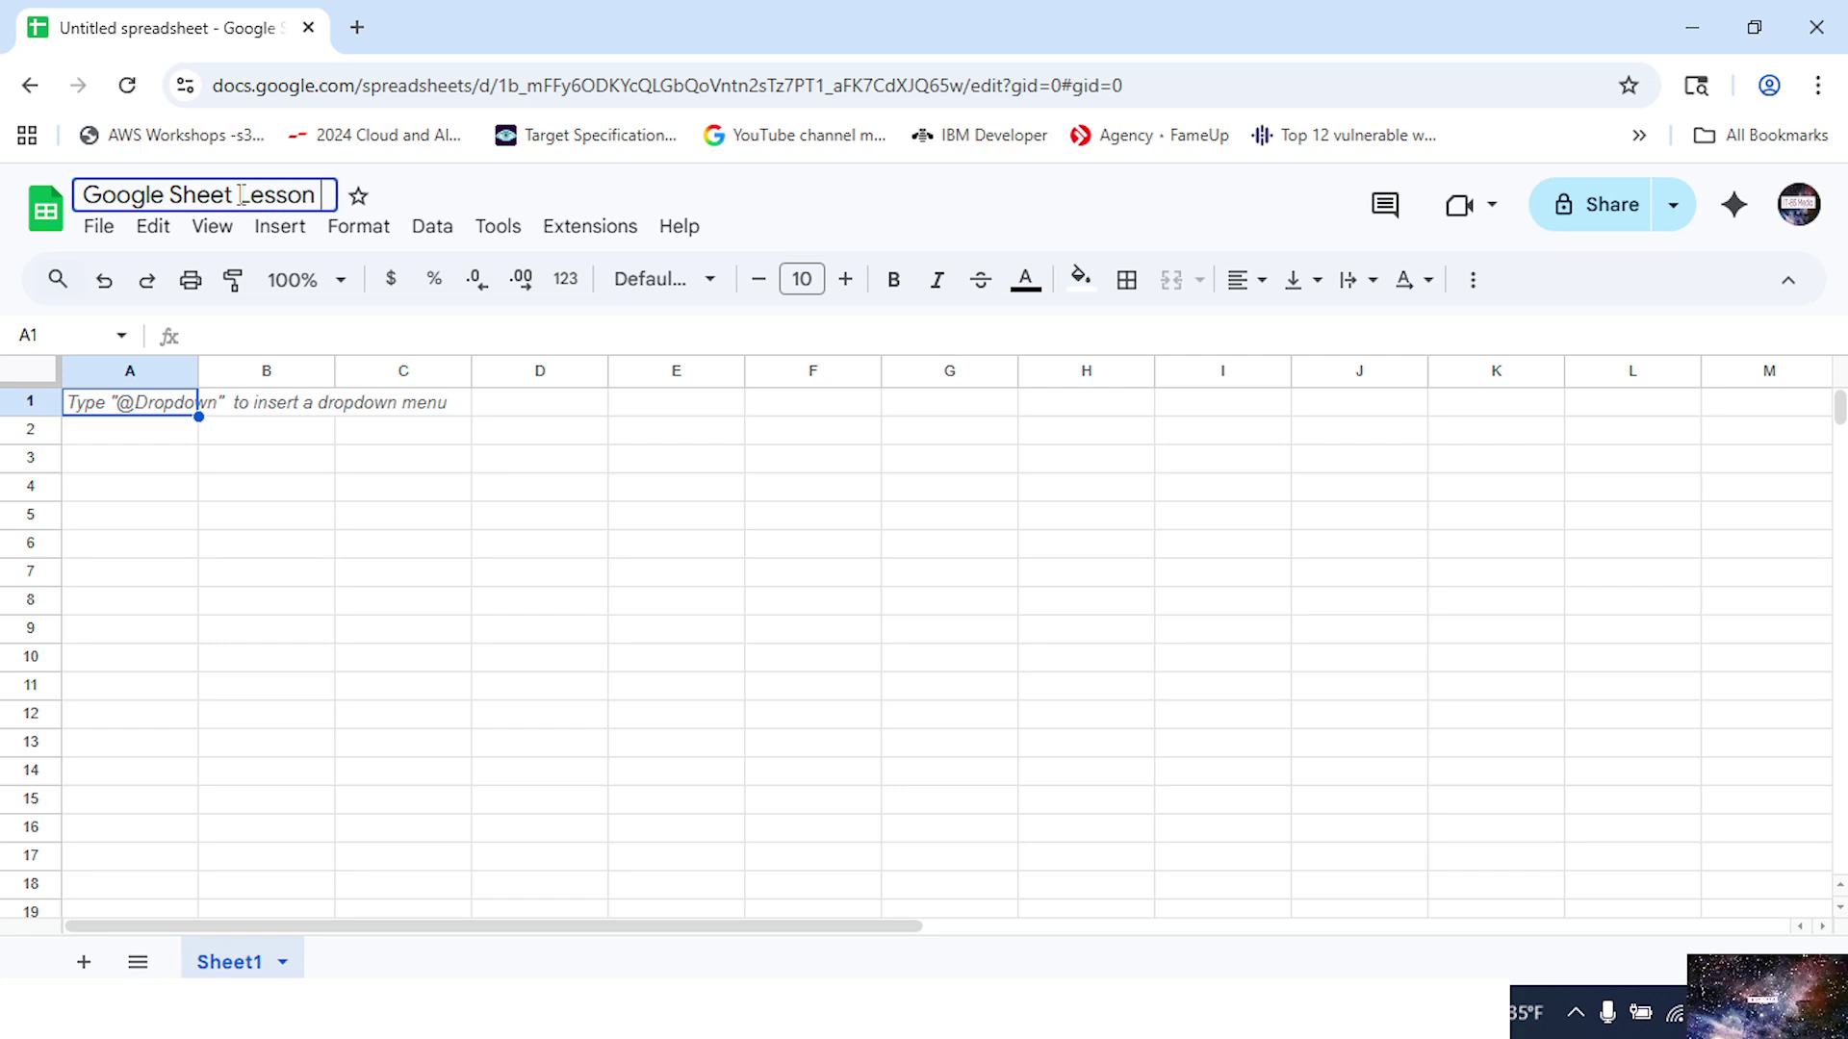
type("1- ")
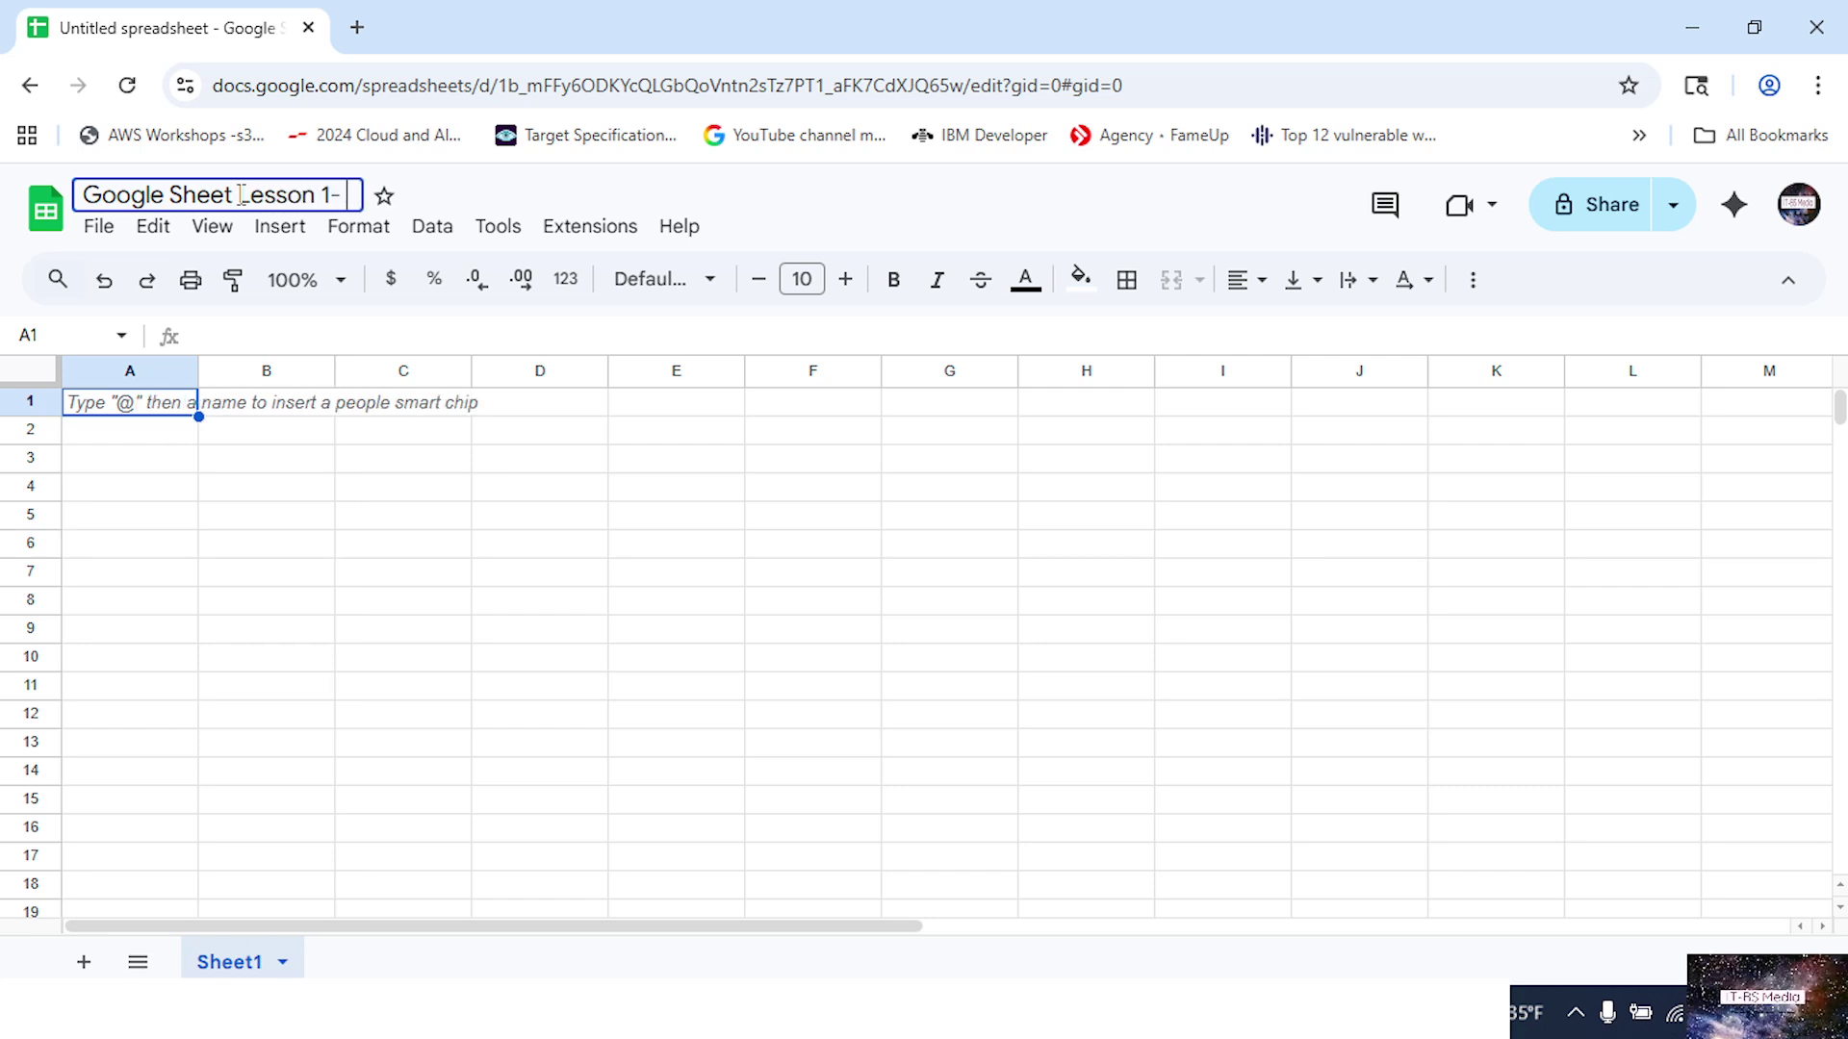
type("Intr")
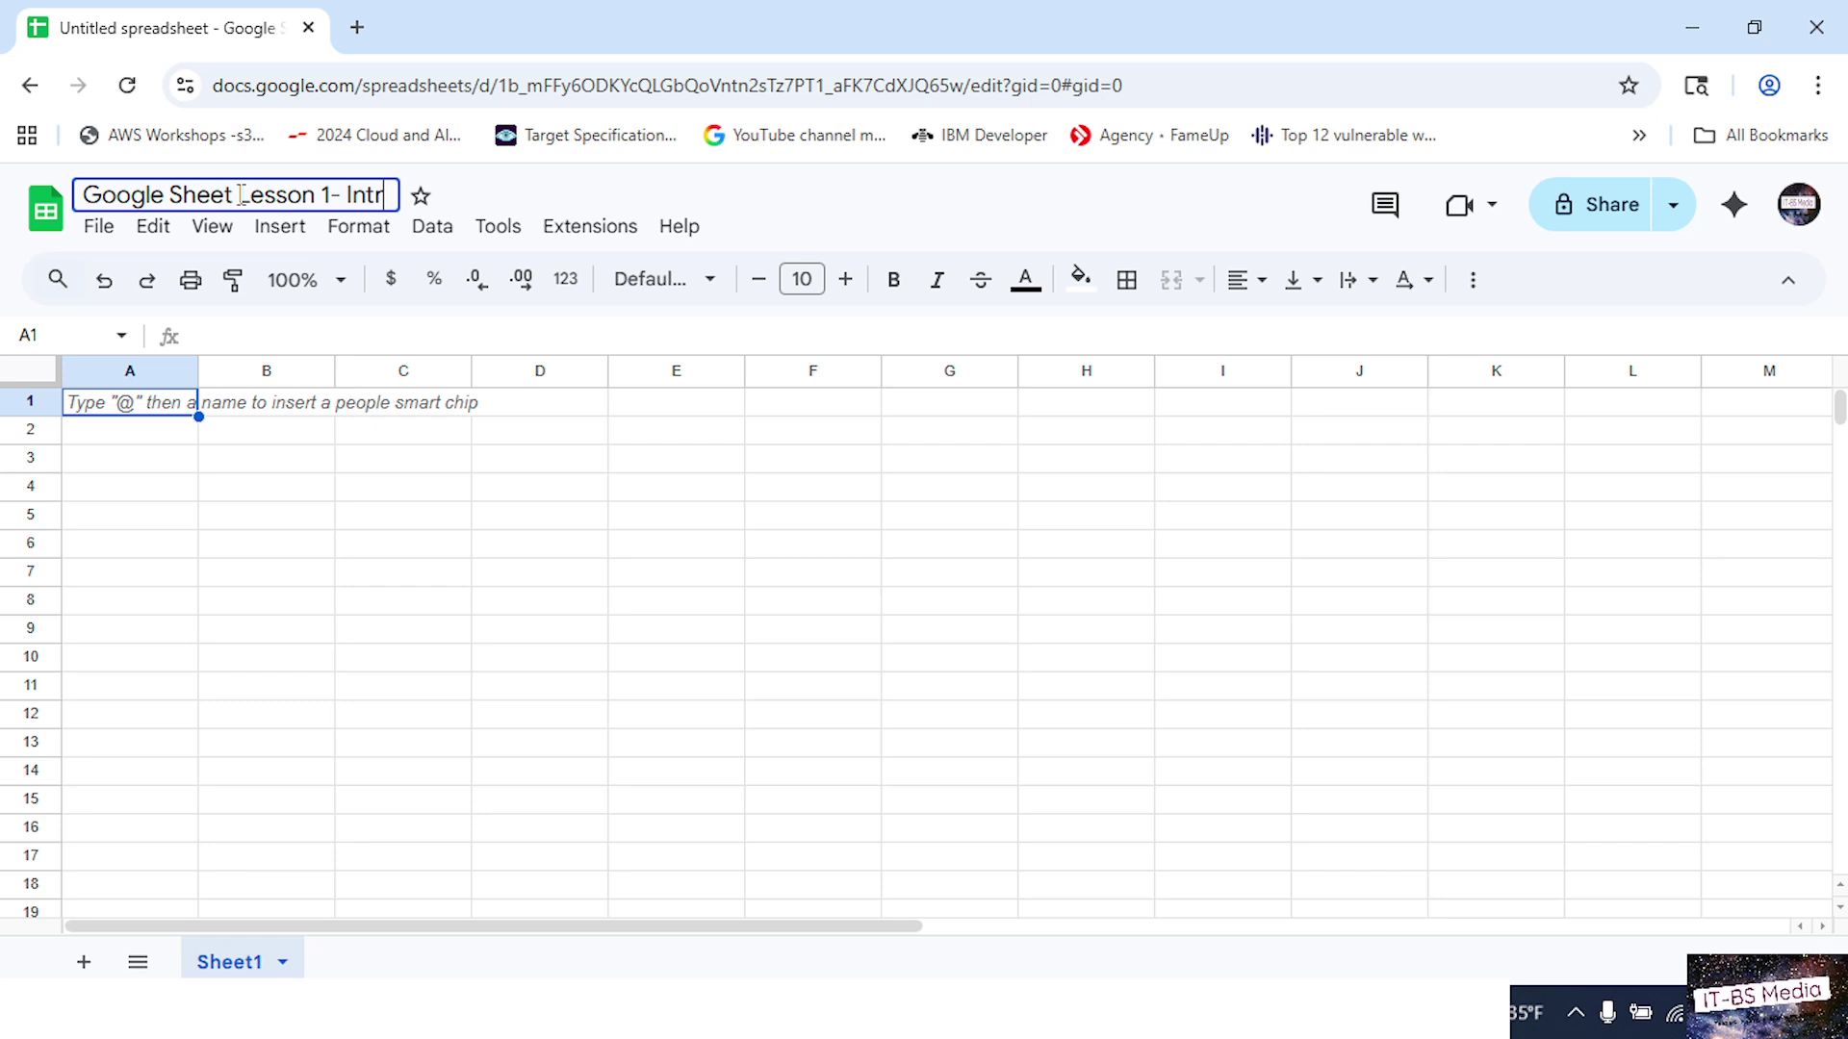
type("oduct")
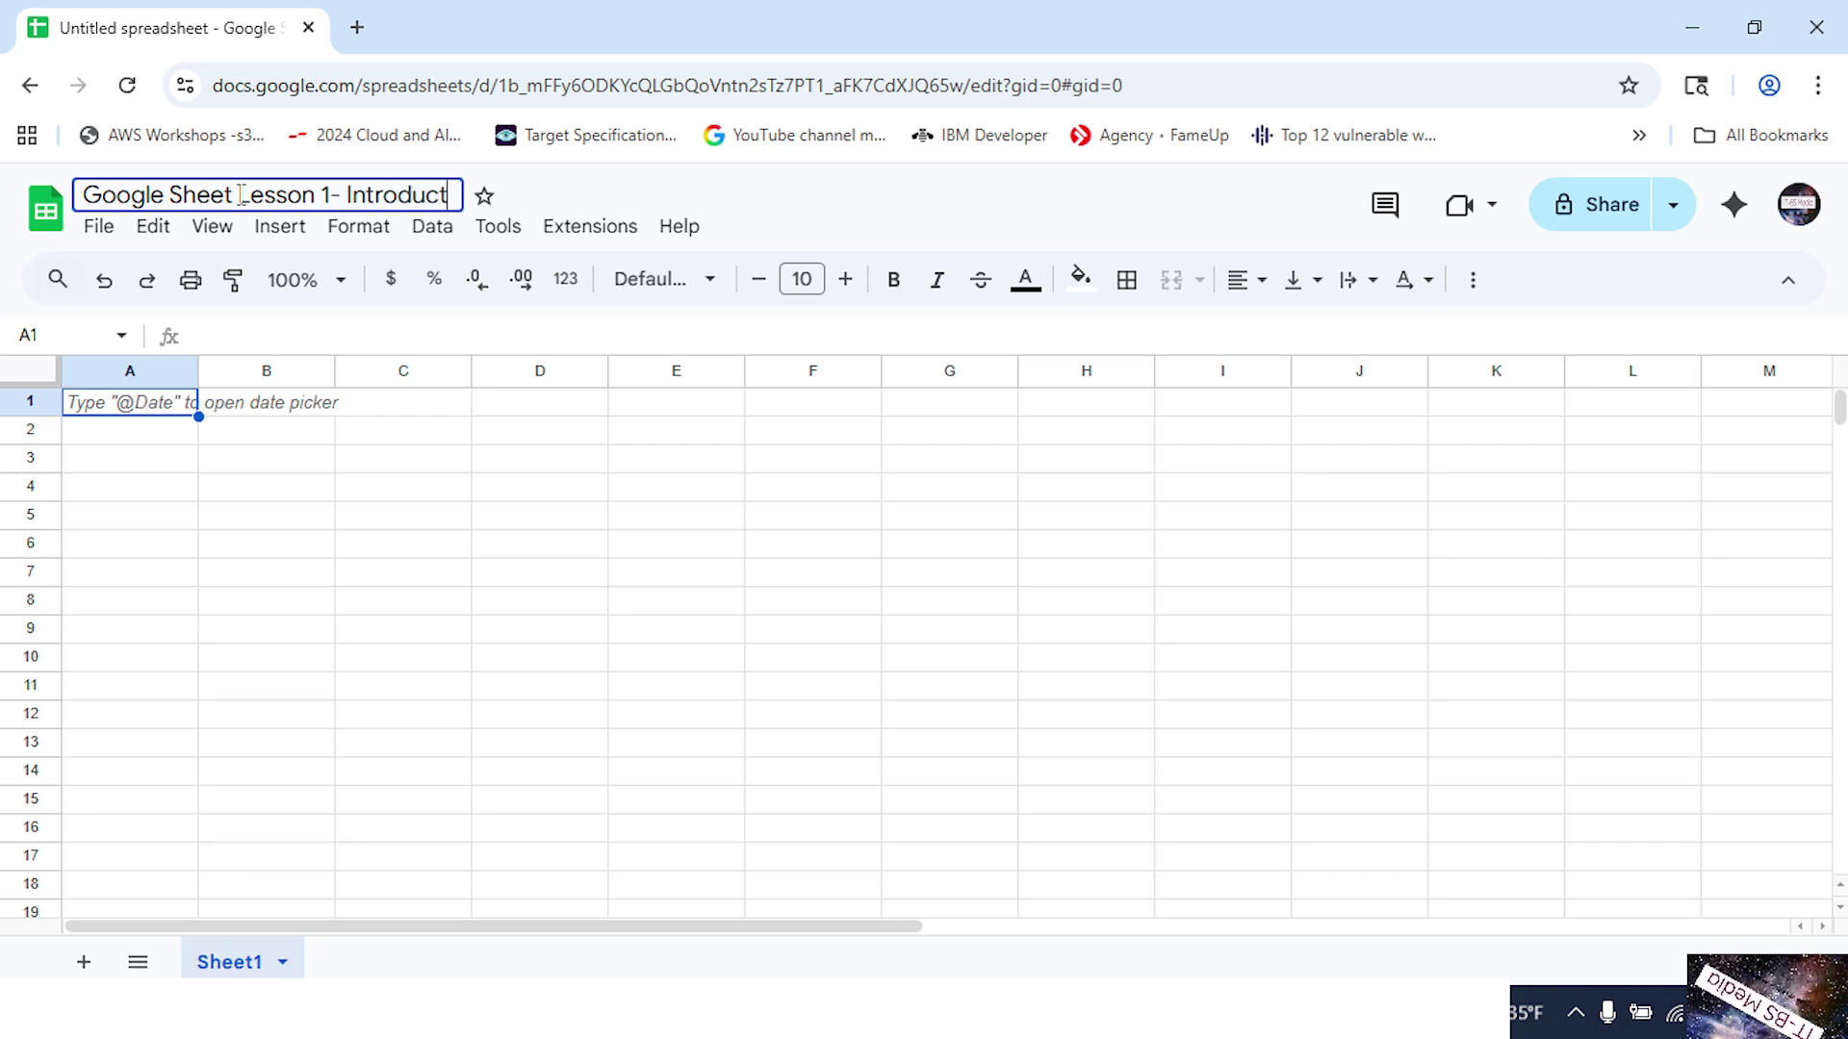
type("ion")
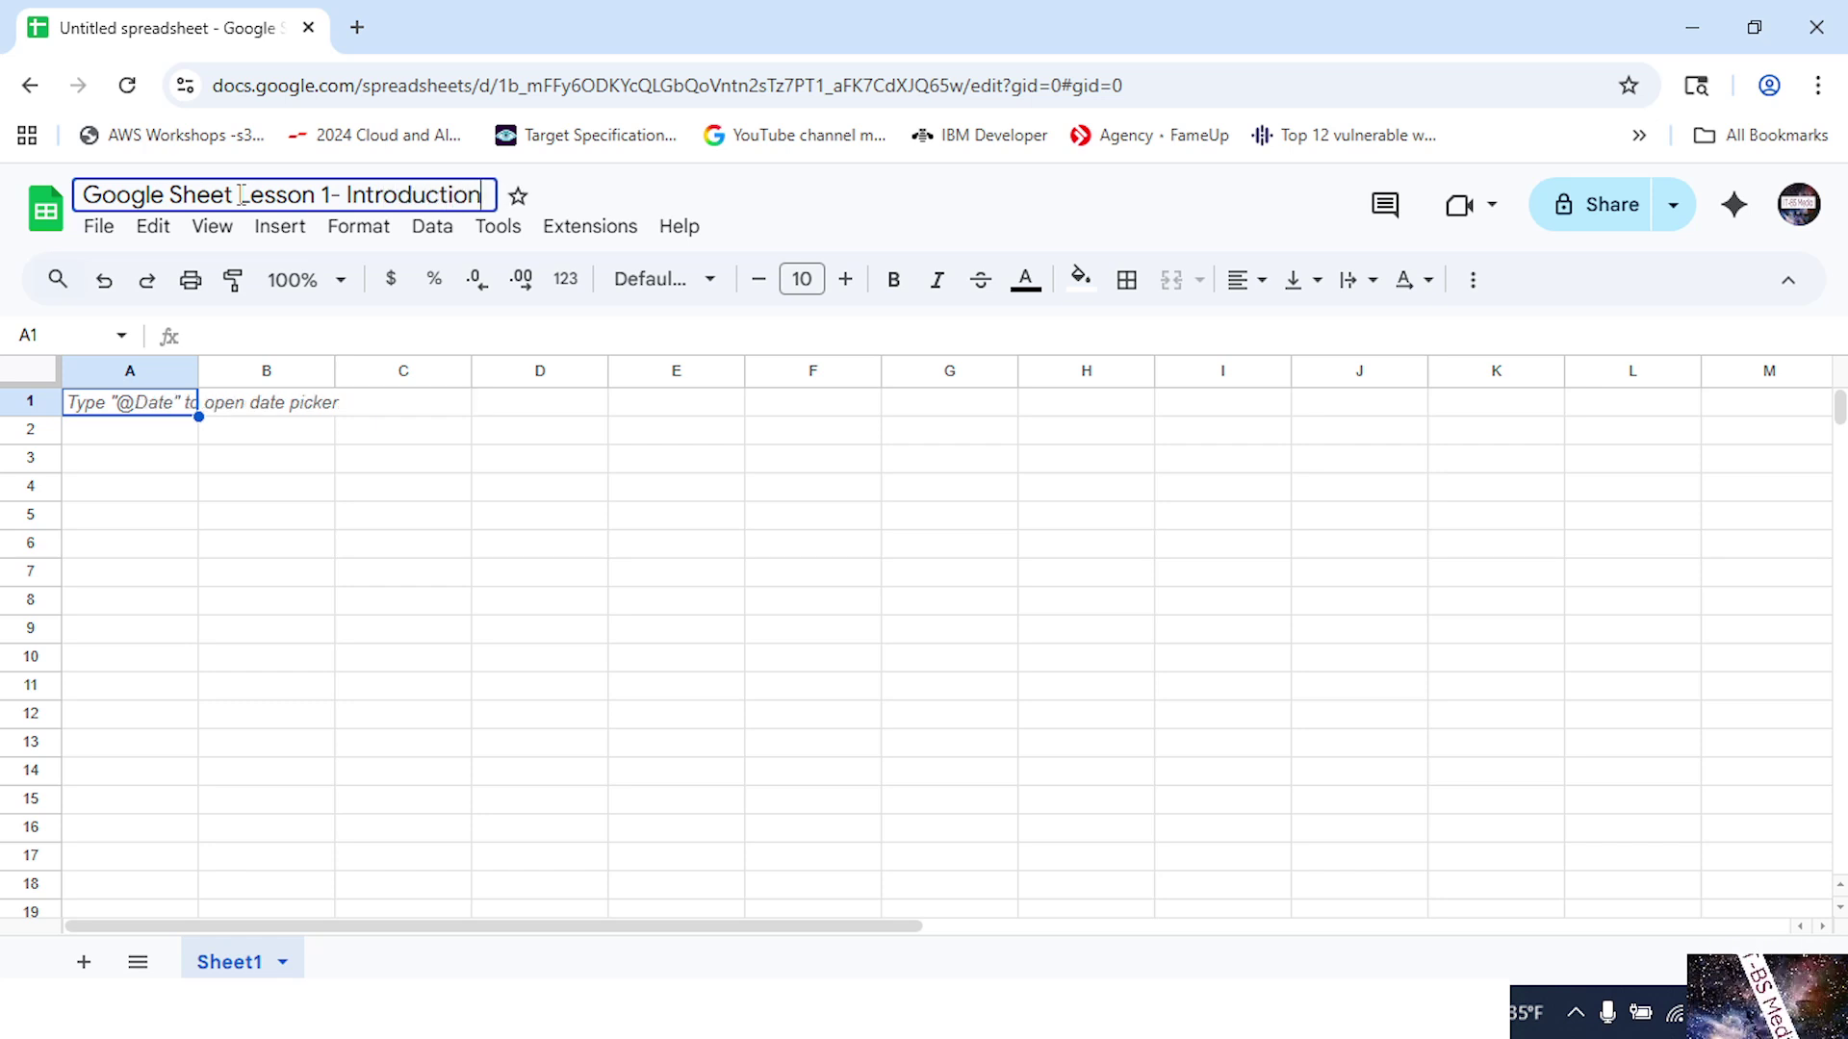
left_click(779, 211)
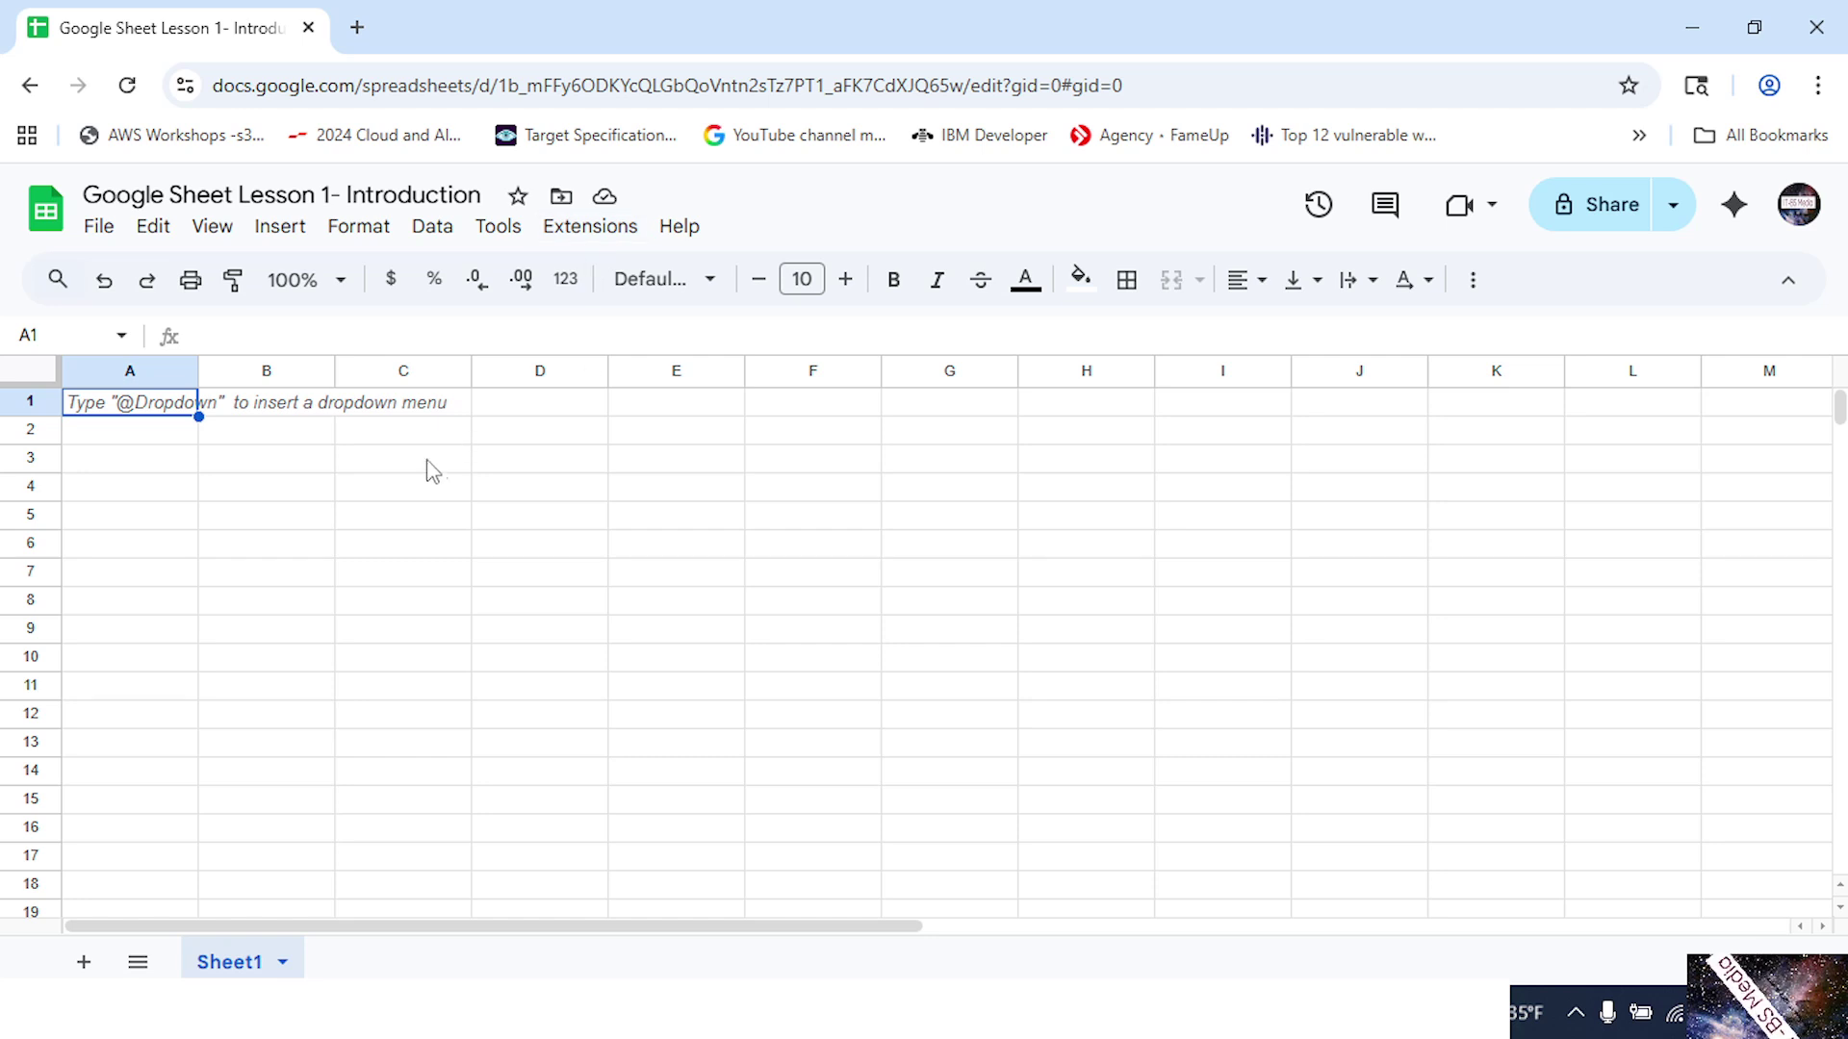
- Select cell C5 and the entire sheet, and clear the full selection by selecting cell B5
left_click(397, 519)
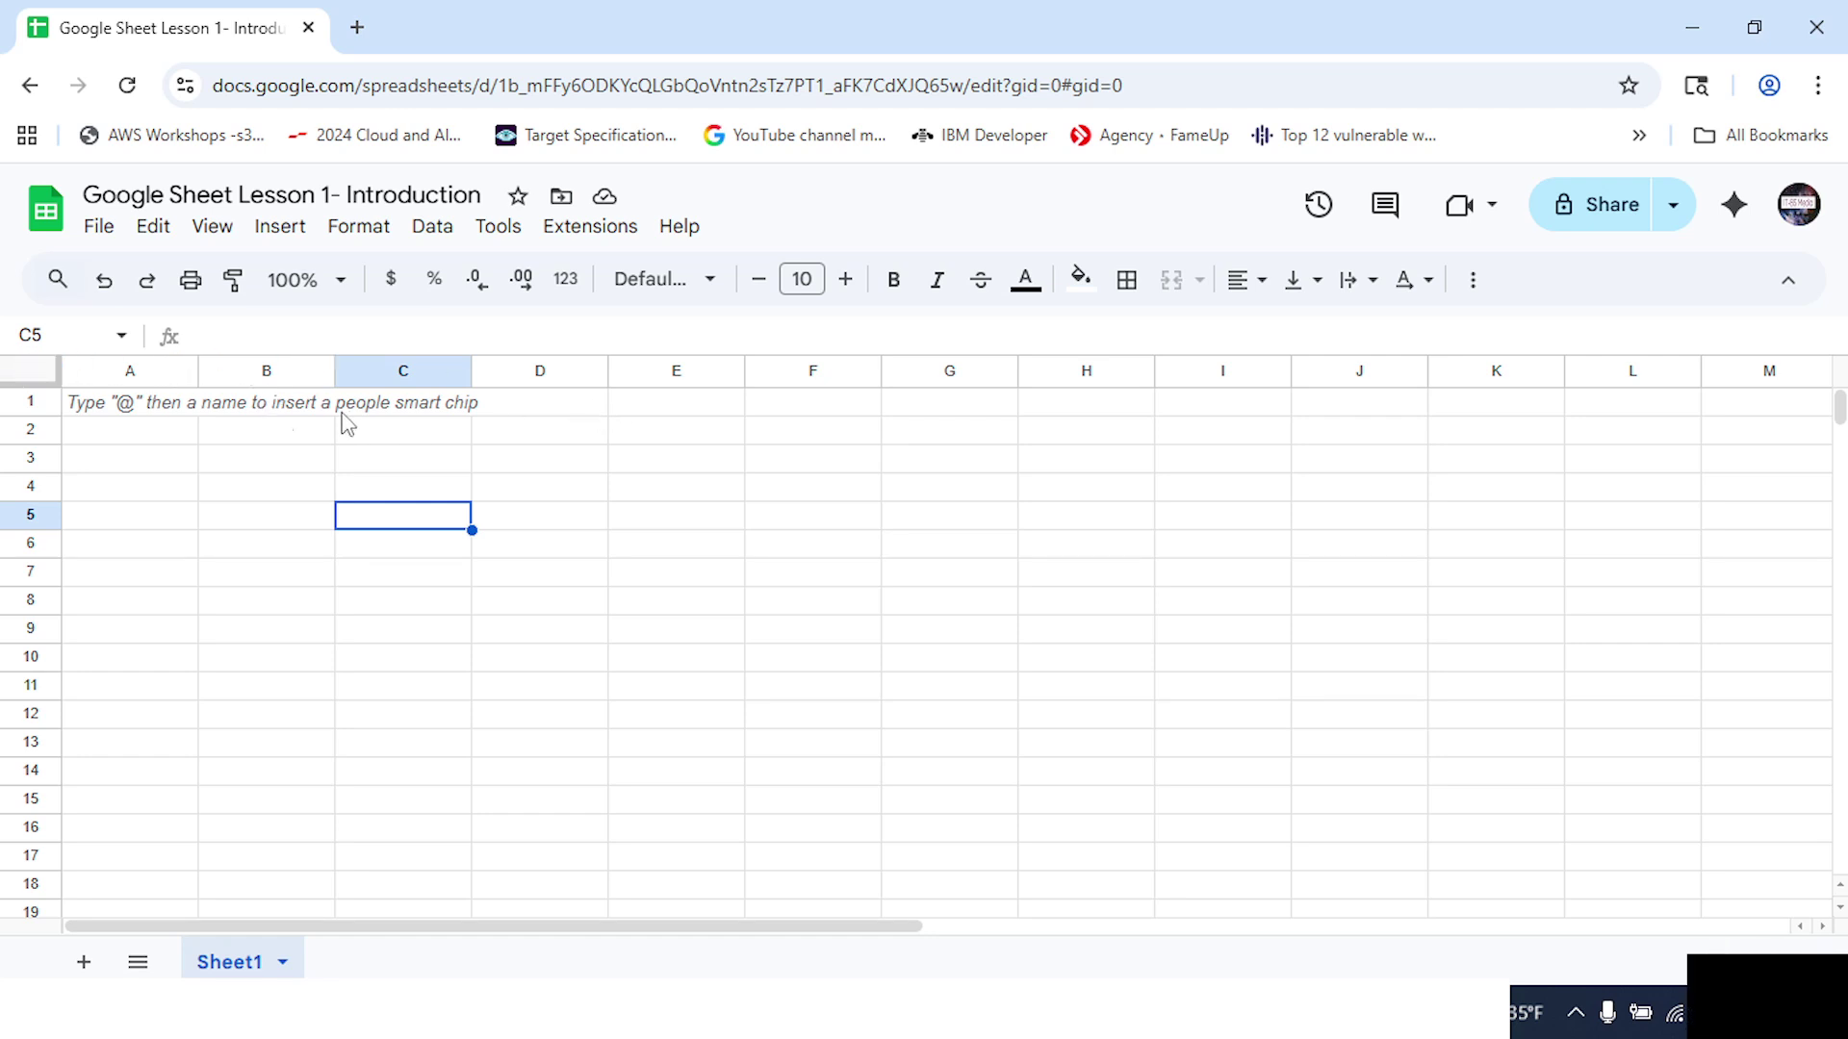
left_click(16, 374)
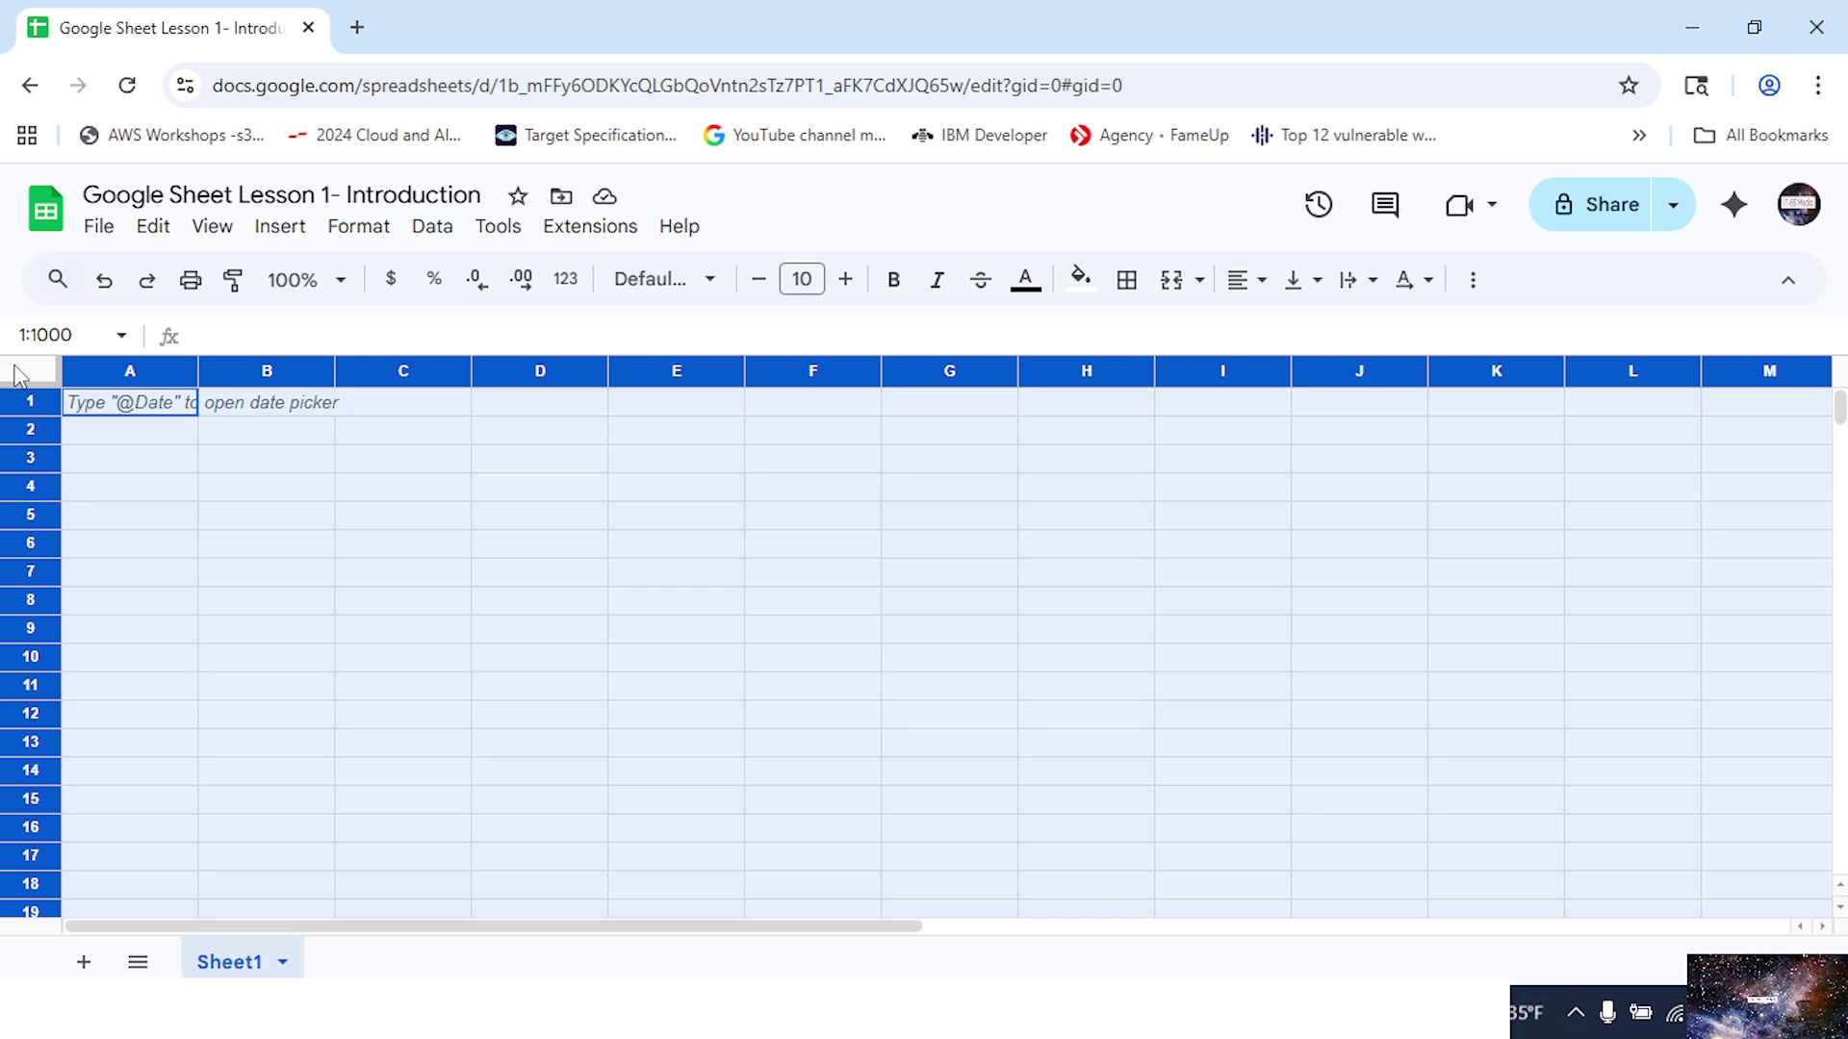
left_click(256, 503)
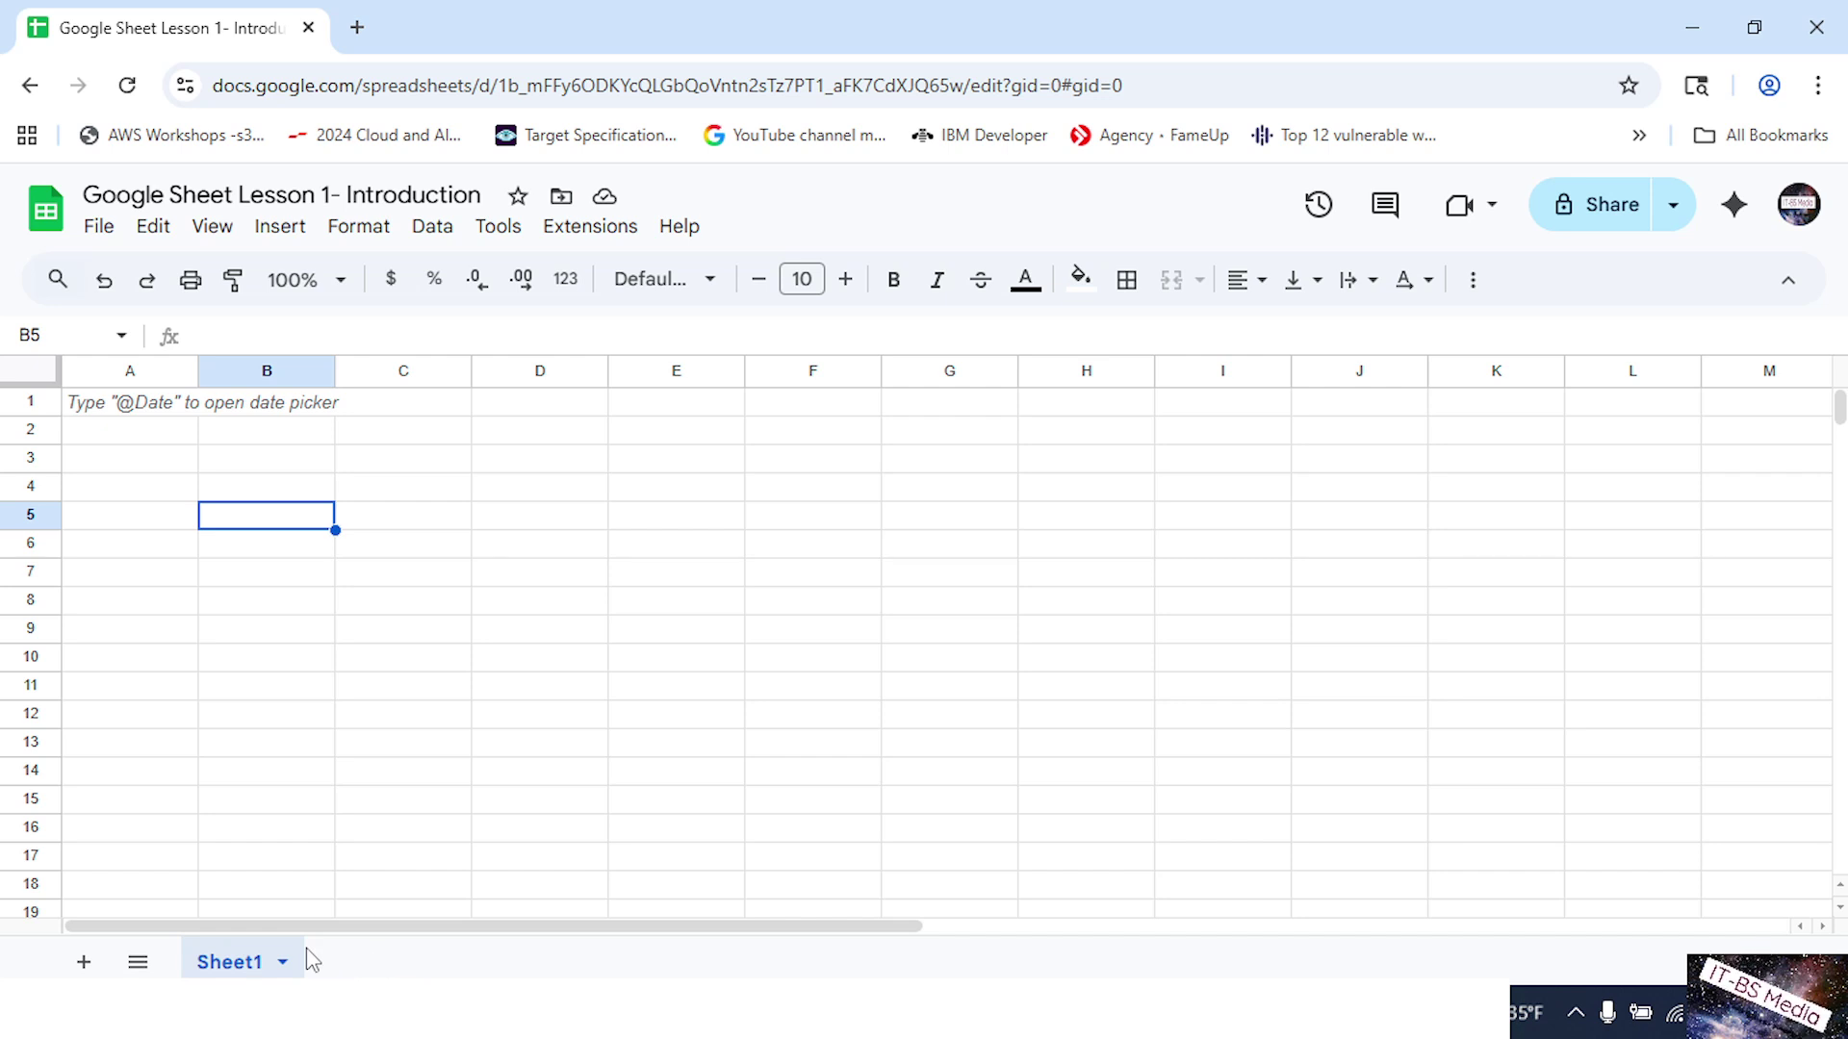
- Rename the Sheet1 worksheet as "Demo1"
right_click(222, 967)
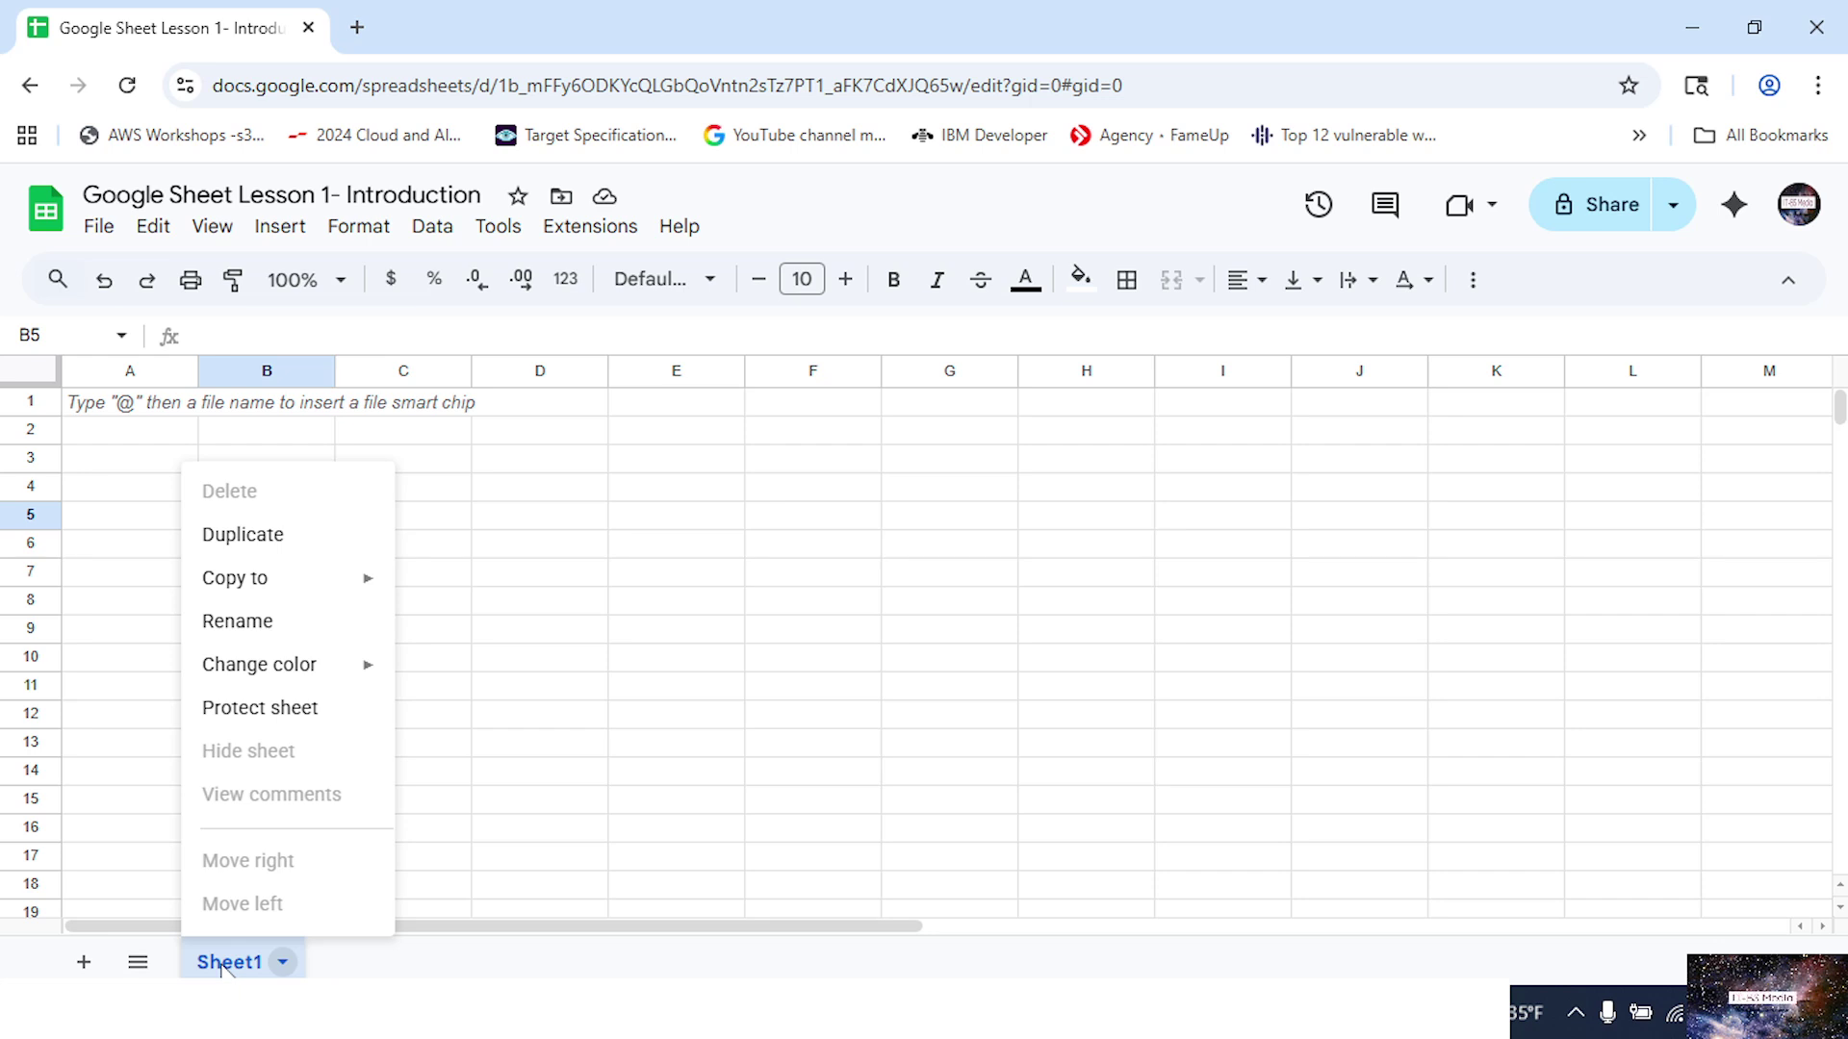
left_click(244, 627)
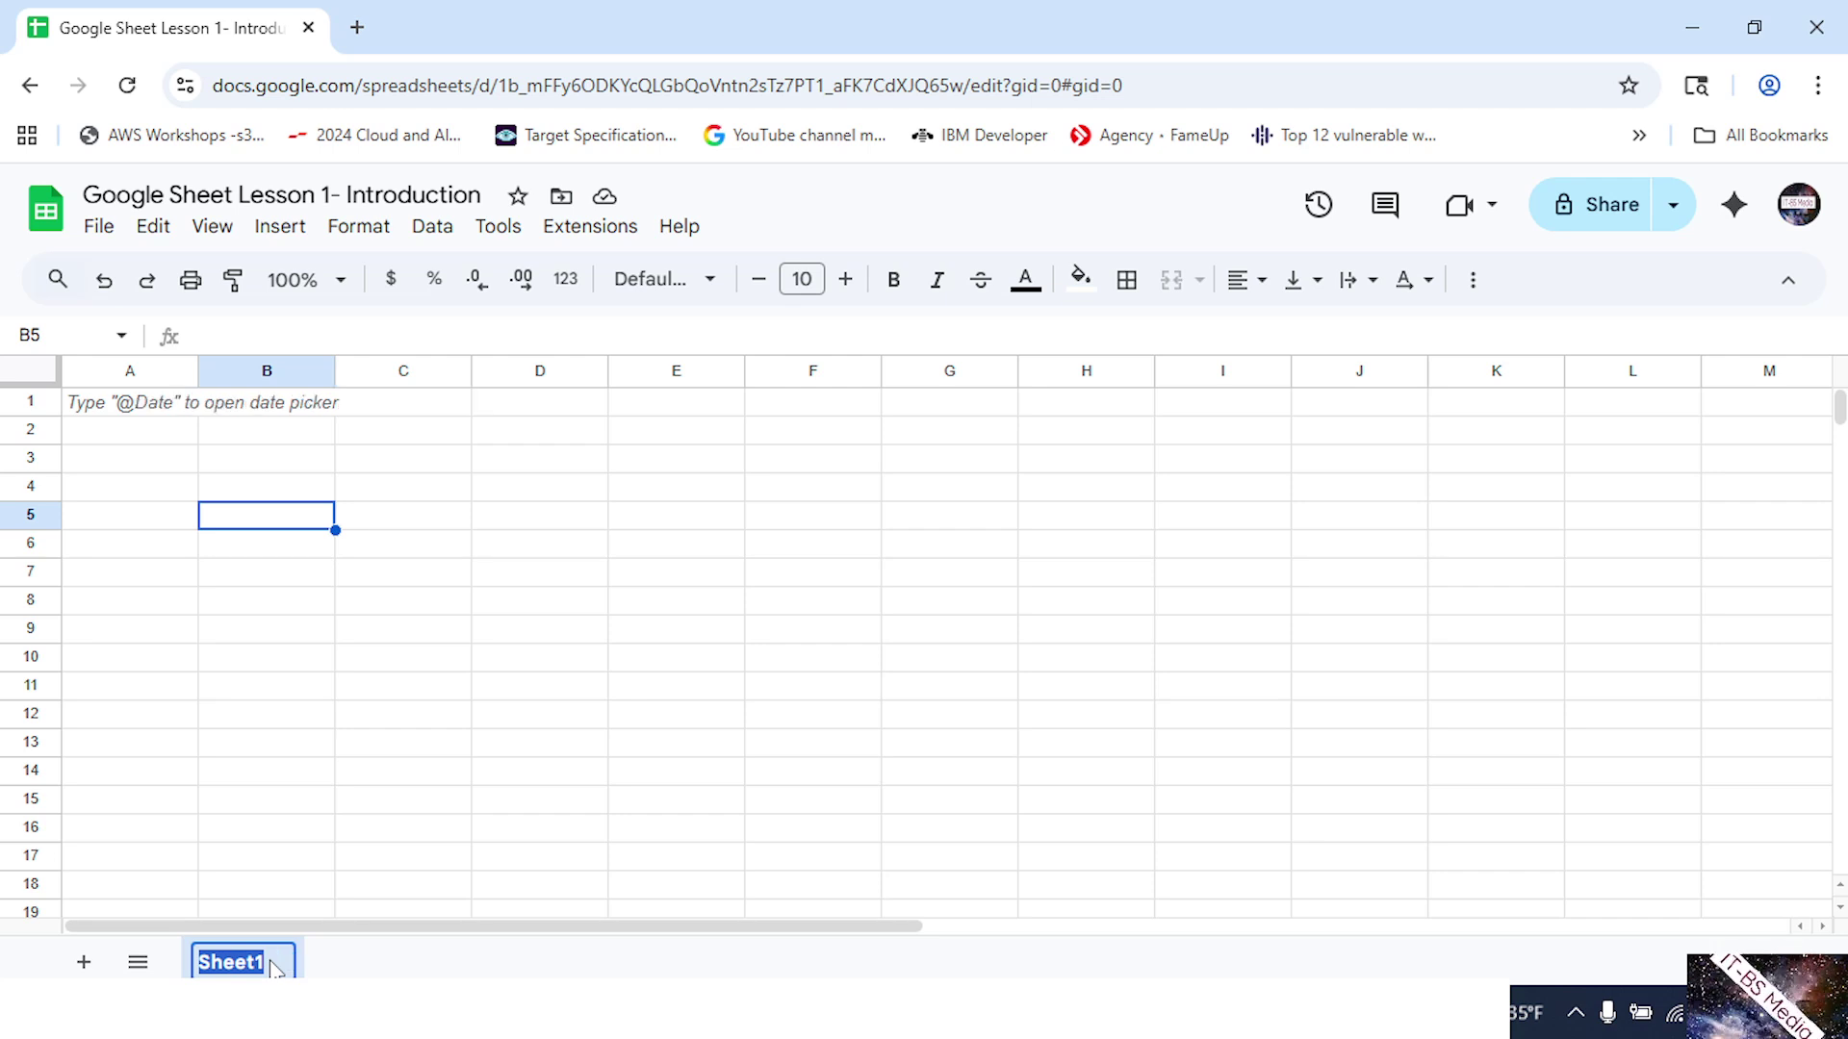
type("Demo1")
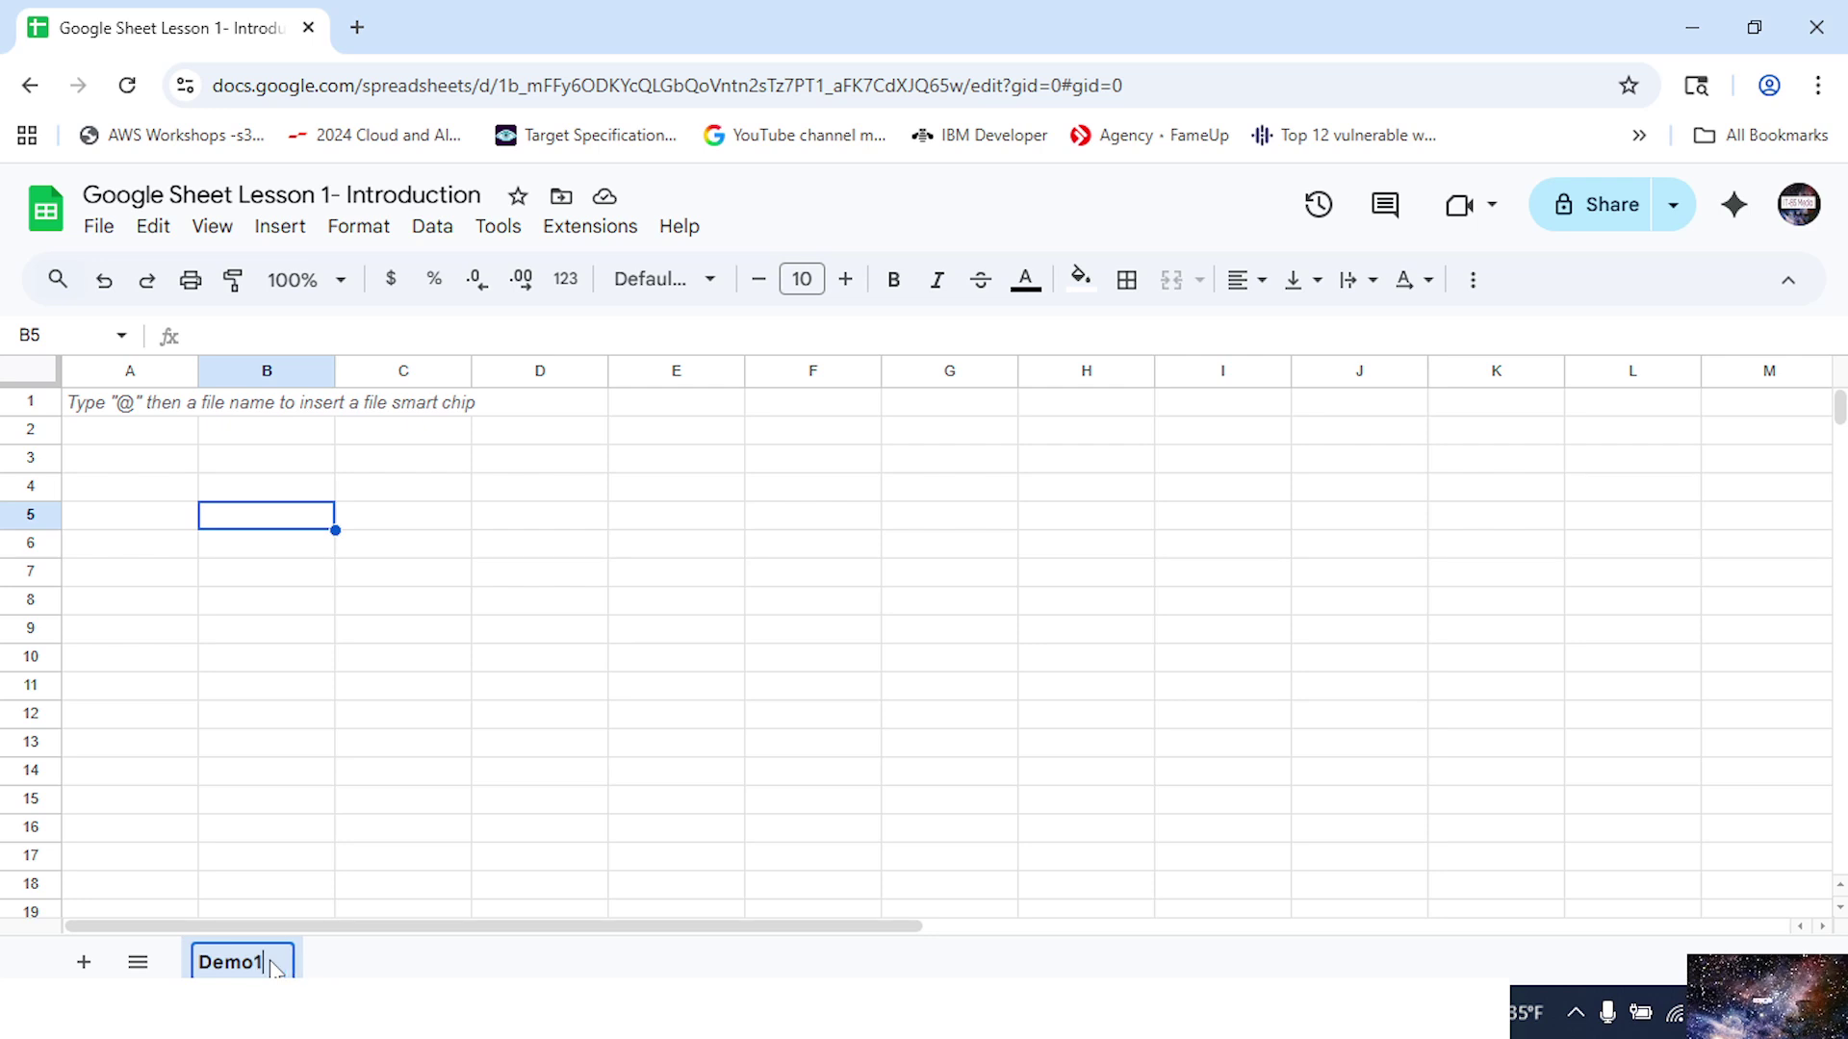
left_click(387, 963)
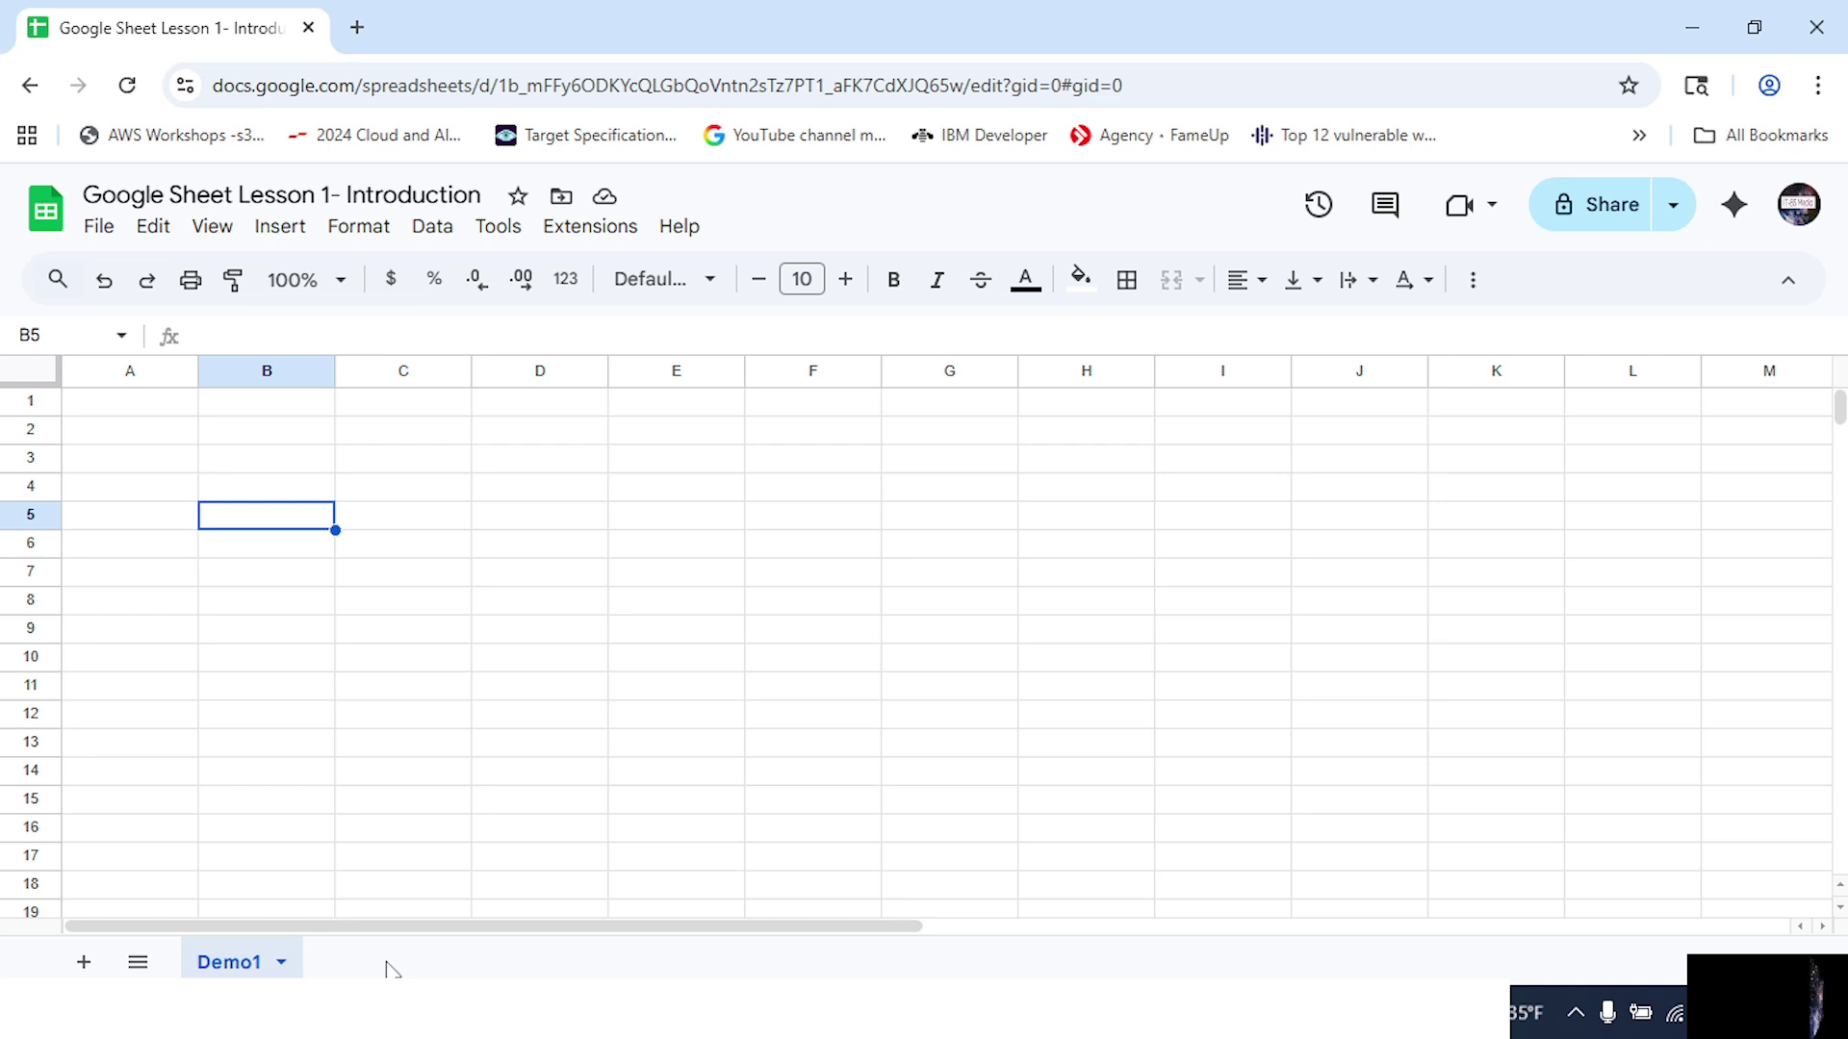
- Demonstrate selecting single cells A1 and C5 and the whole Demo1 sheet, ending with all of row 1 selected
left_click(124, 407)
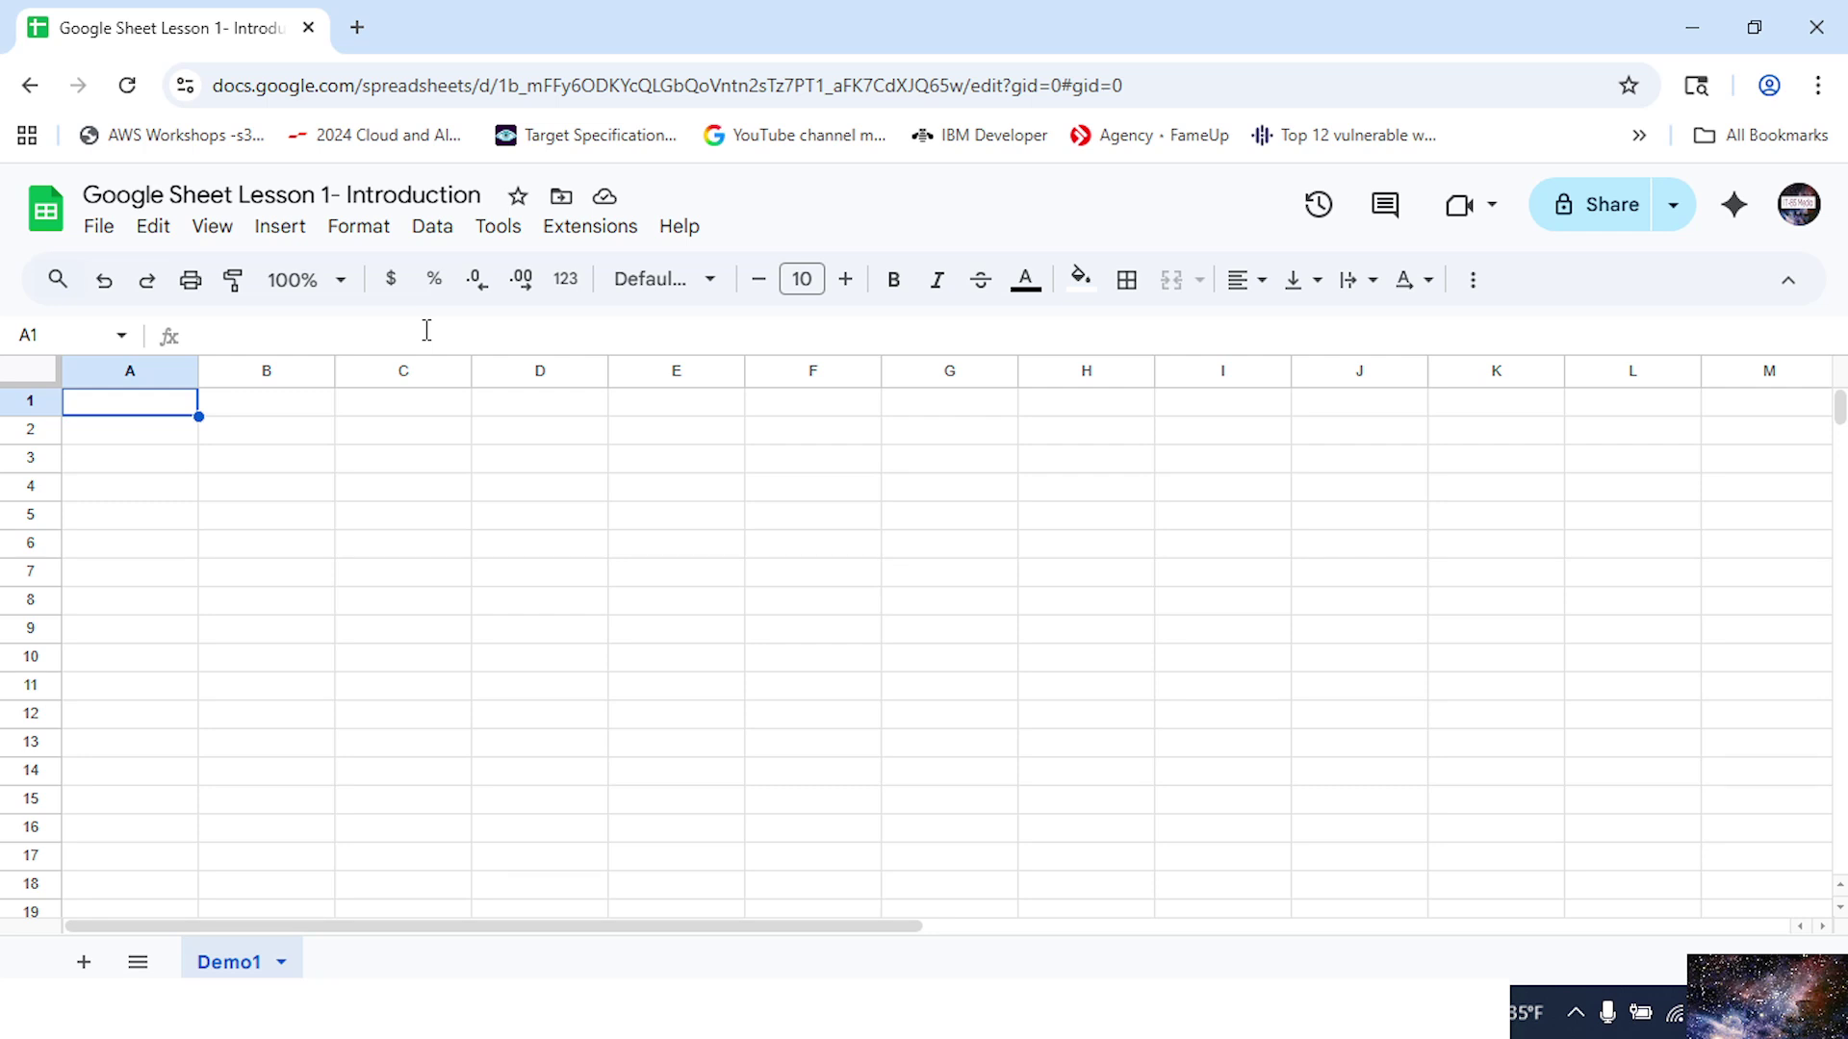
left_click(29, 374)
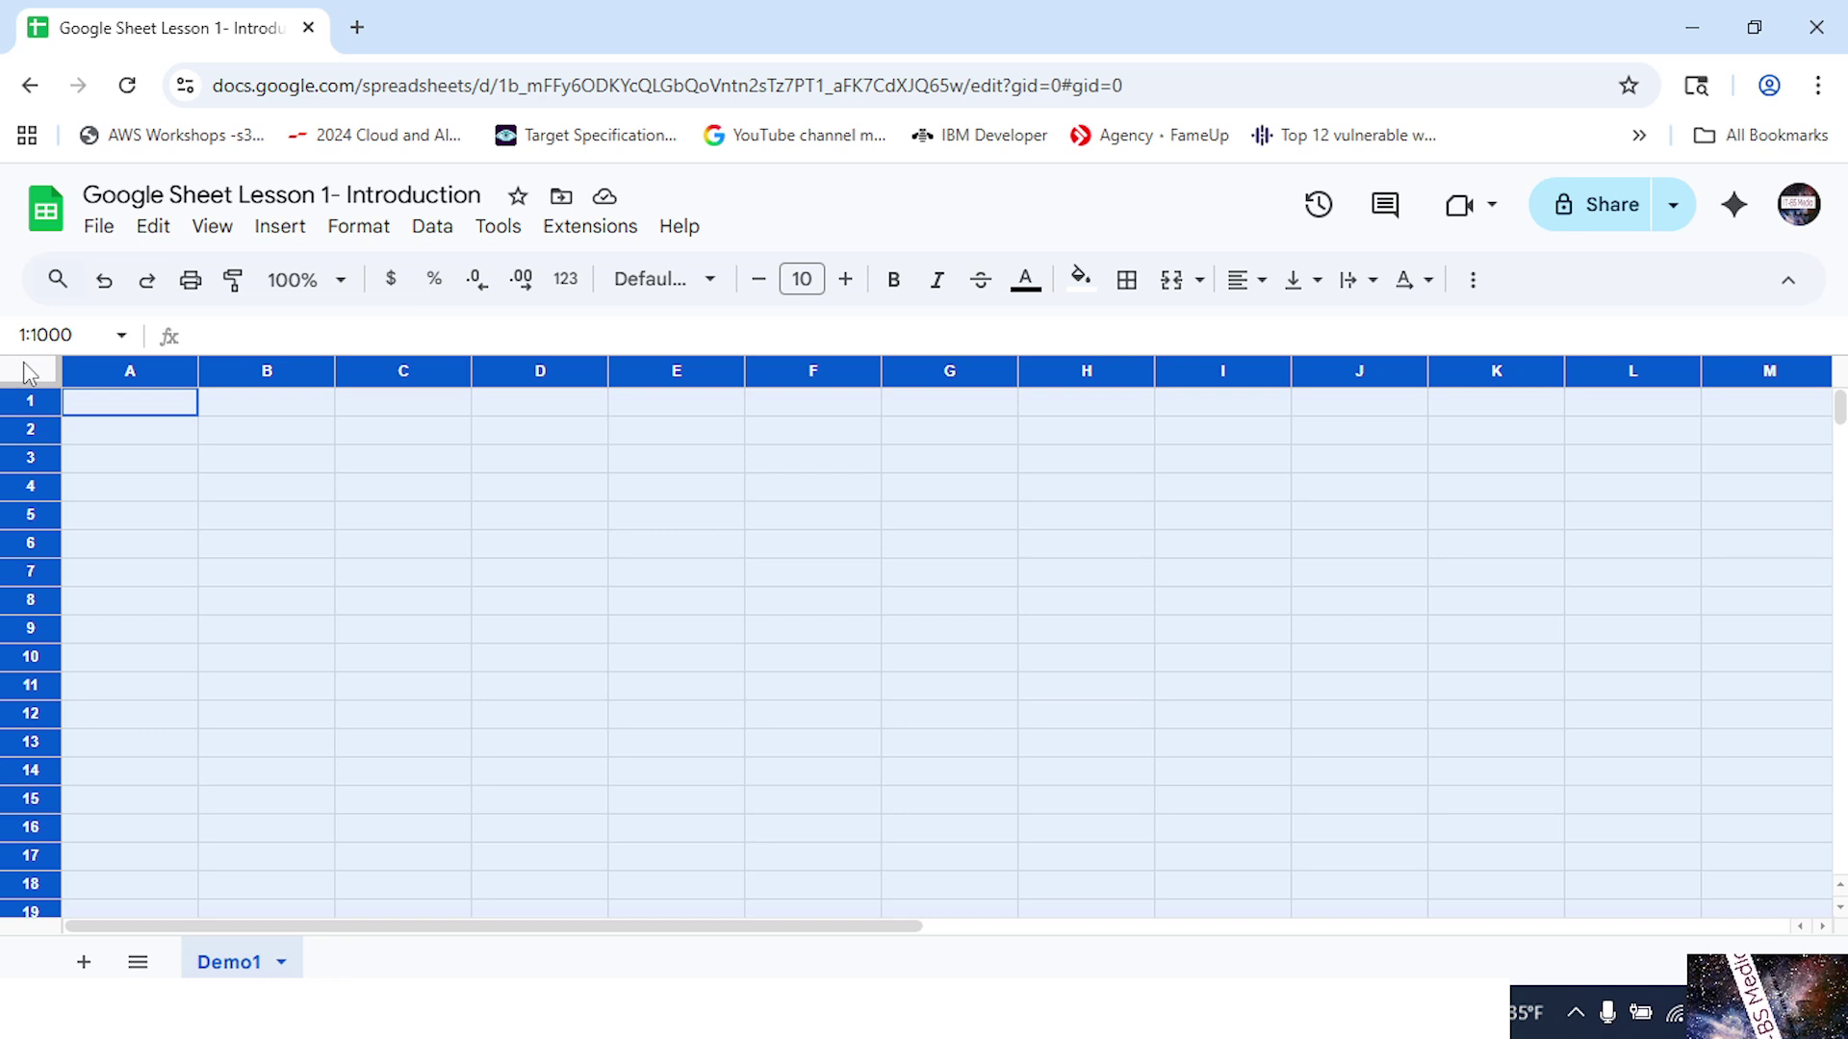
left_click(135, 412)
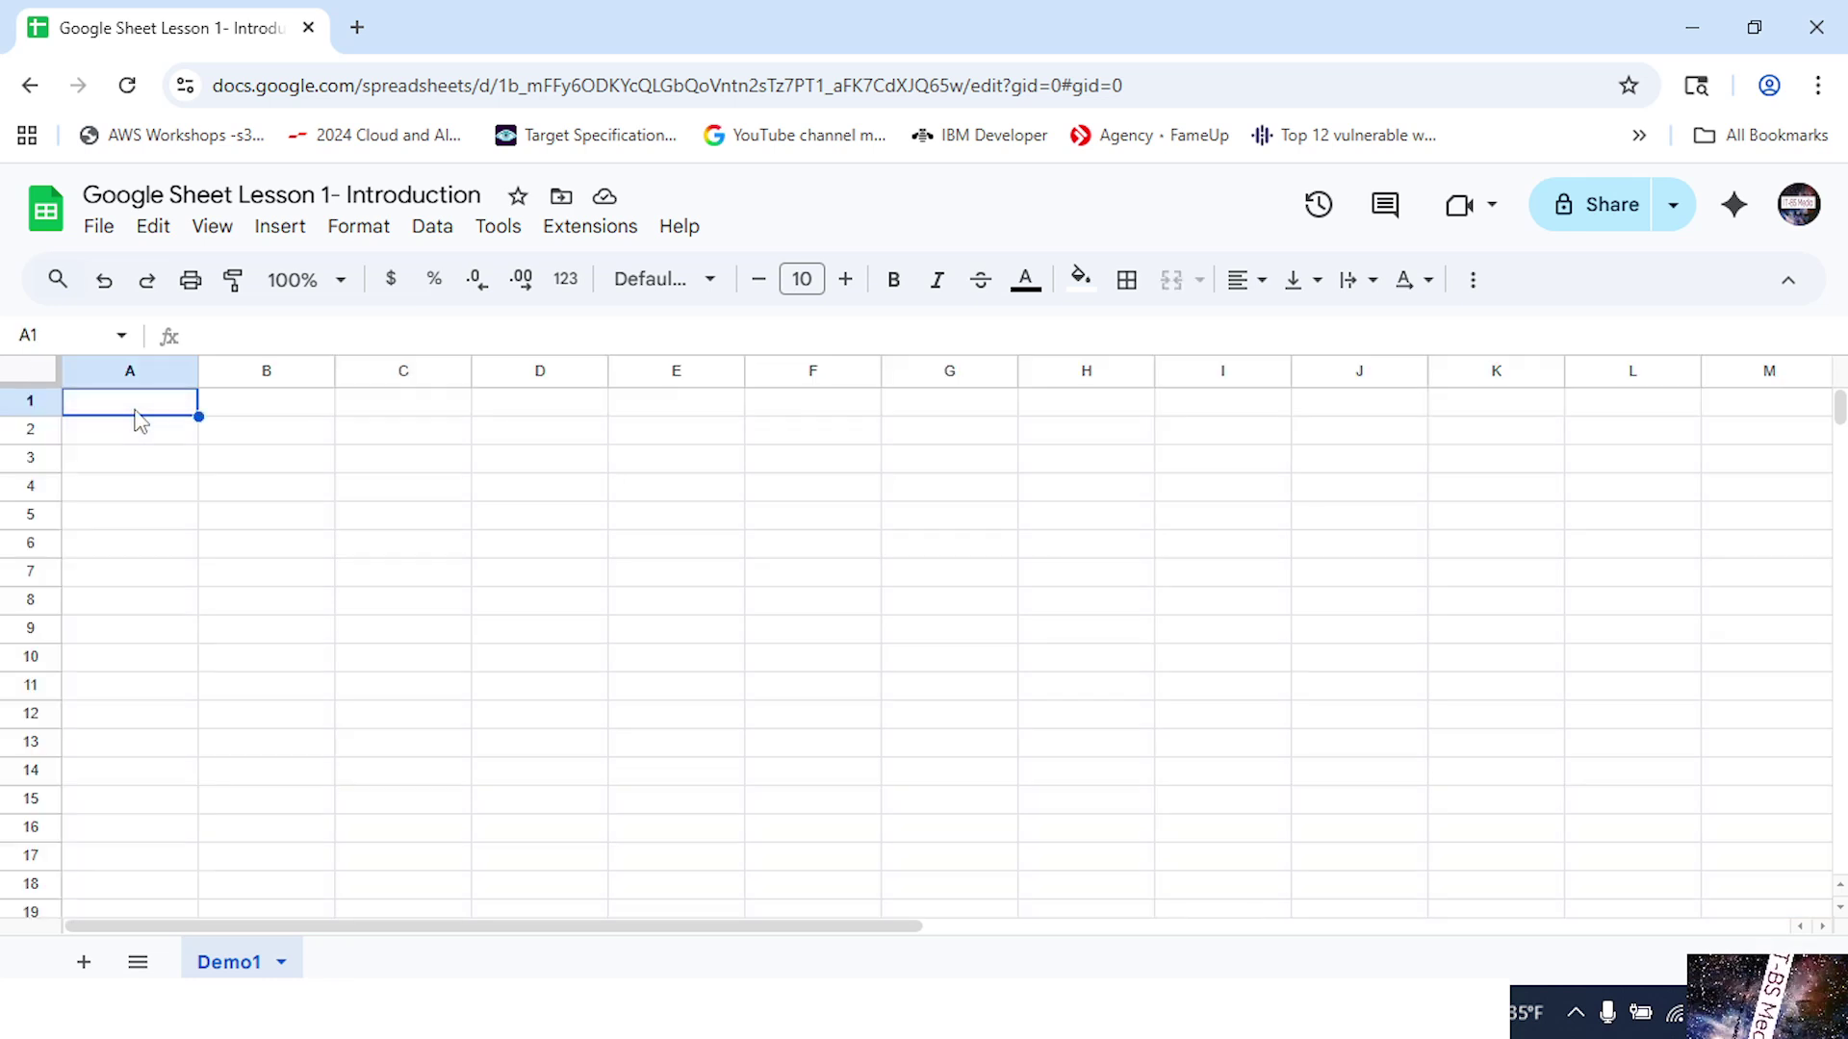
left_click(23, 374)
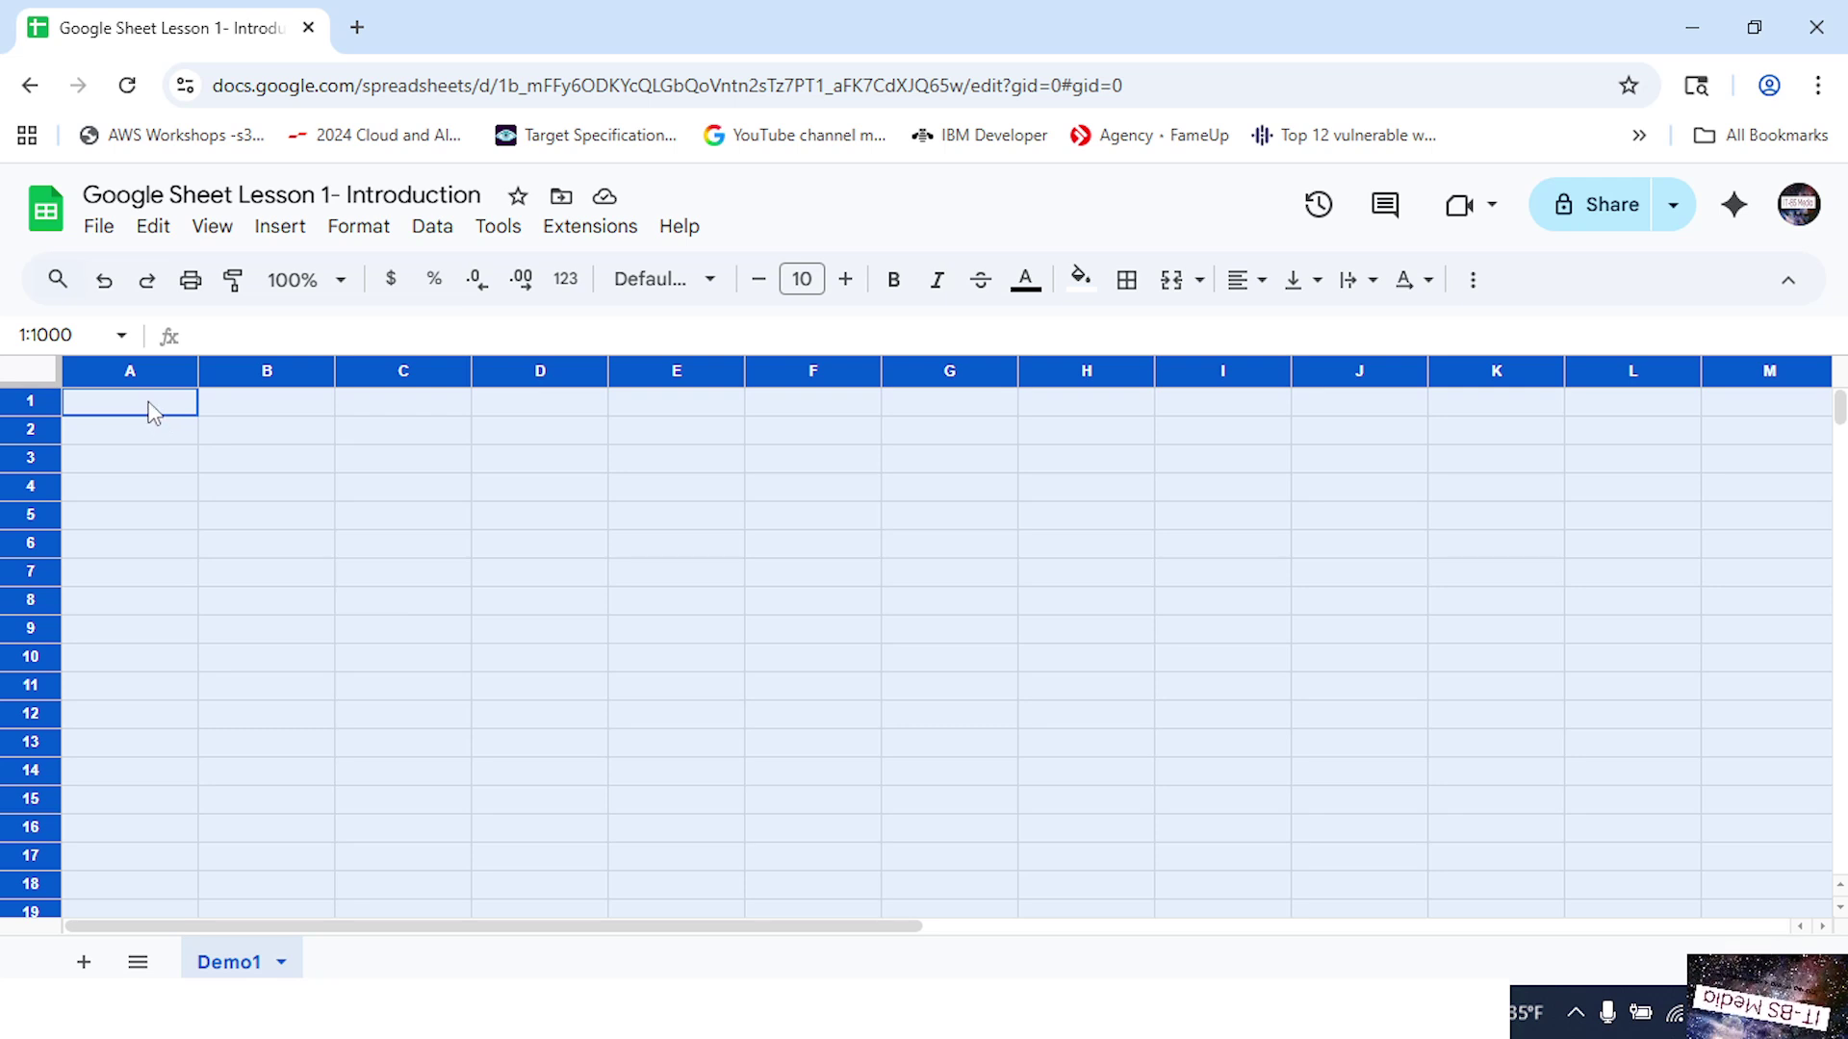
left_click(384, 525)
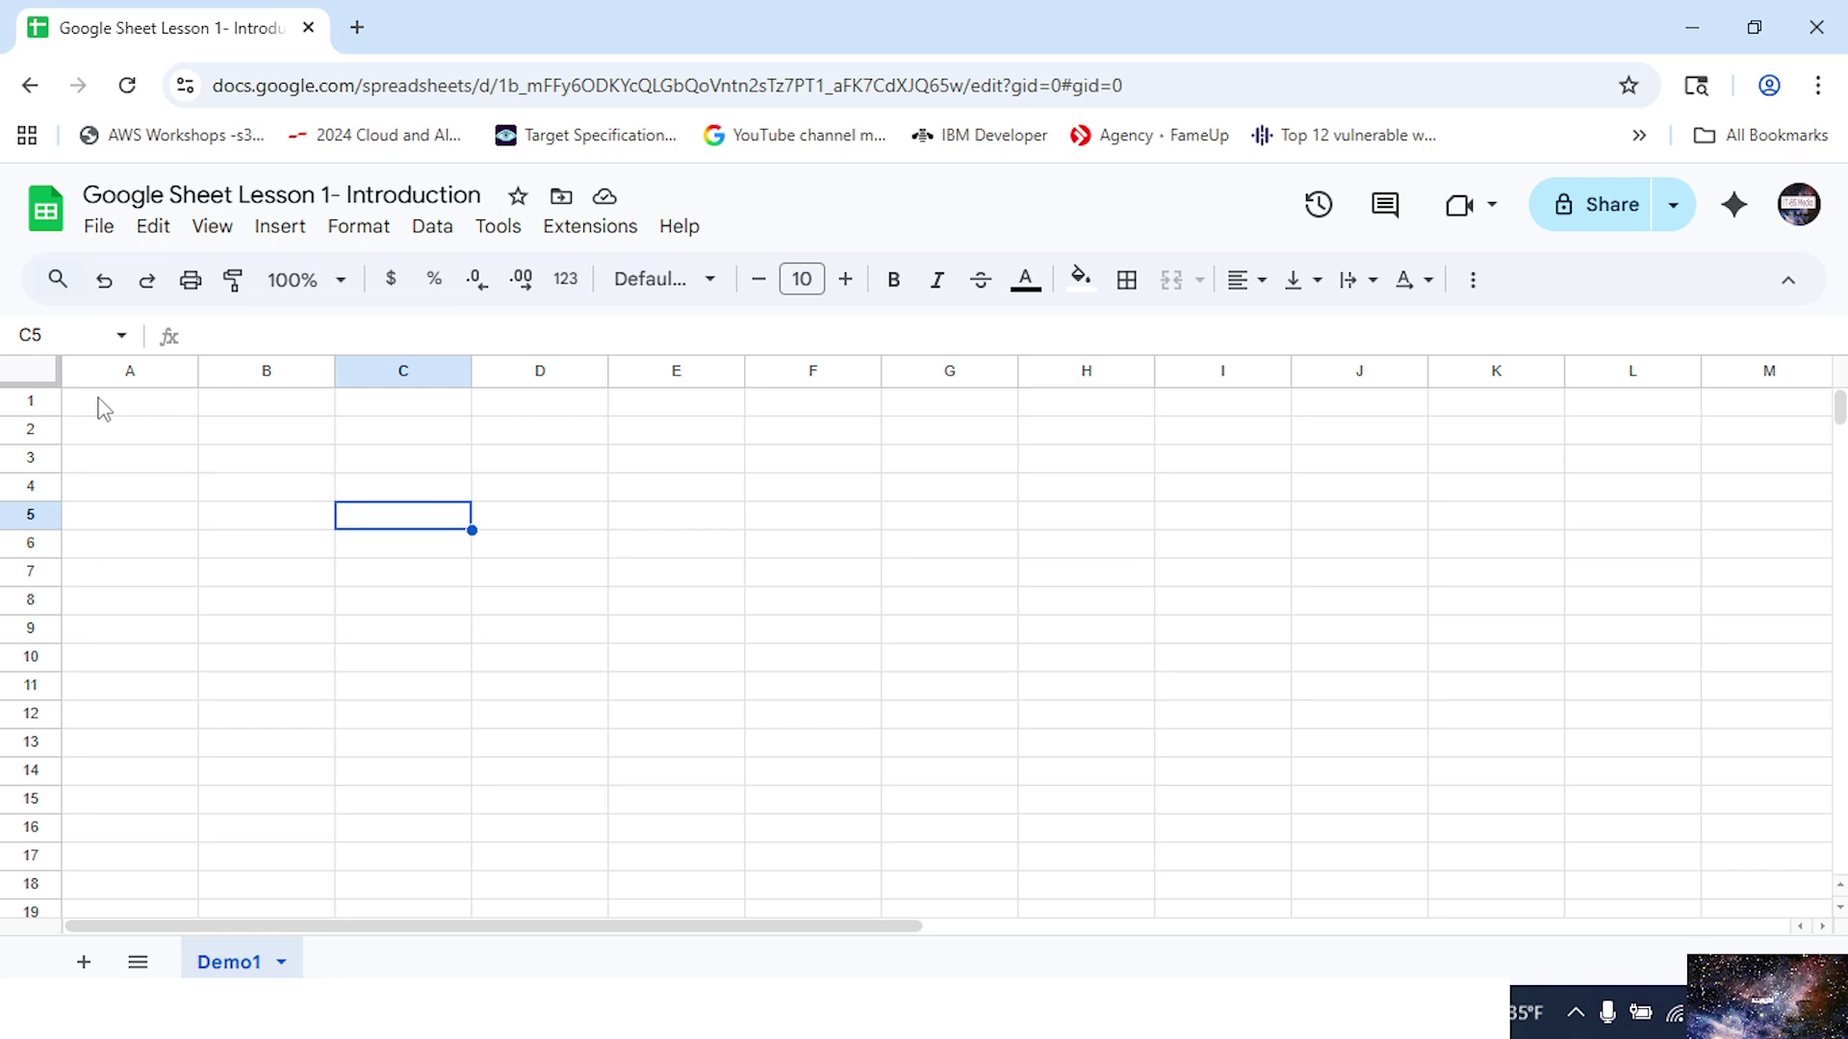
left_click(19, 400)
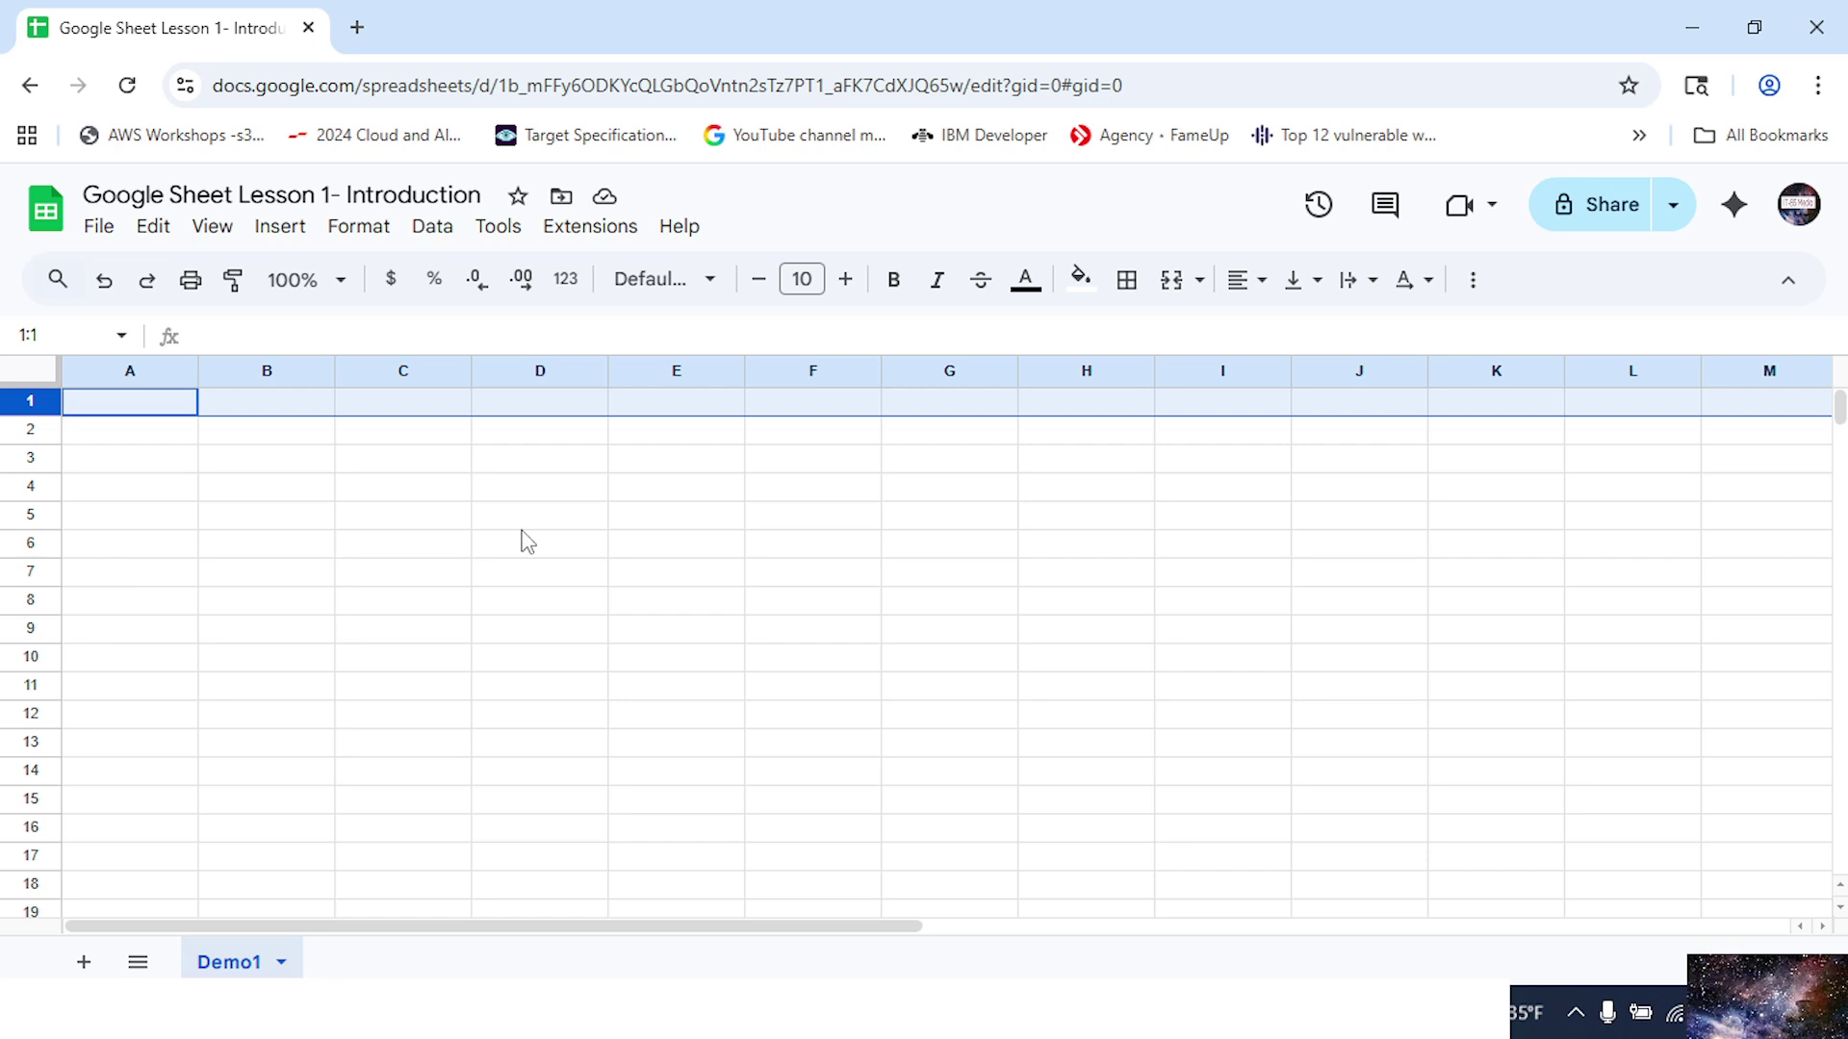
- Add 2000 more rows at the end of the Demo1 sheet
left_click_drag(1839, 409, 1839, 855)
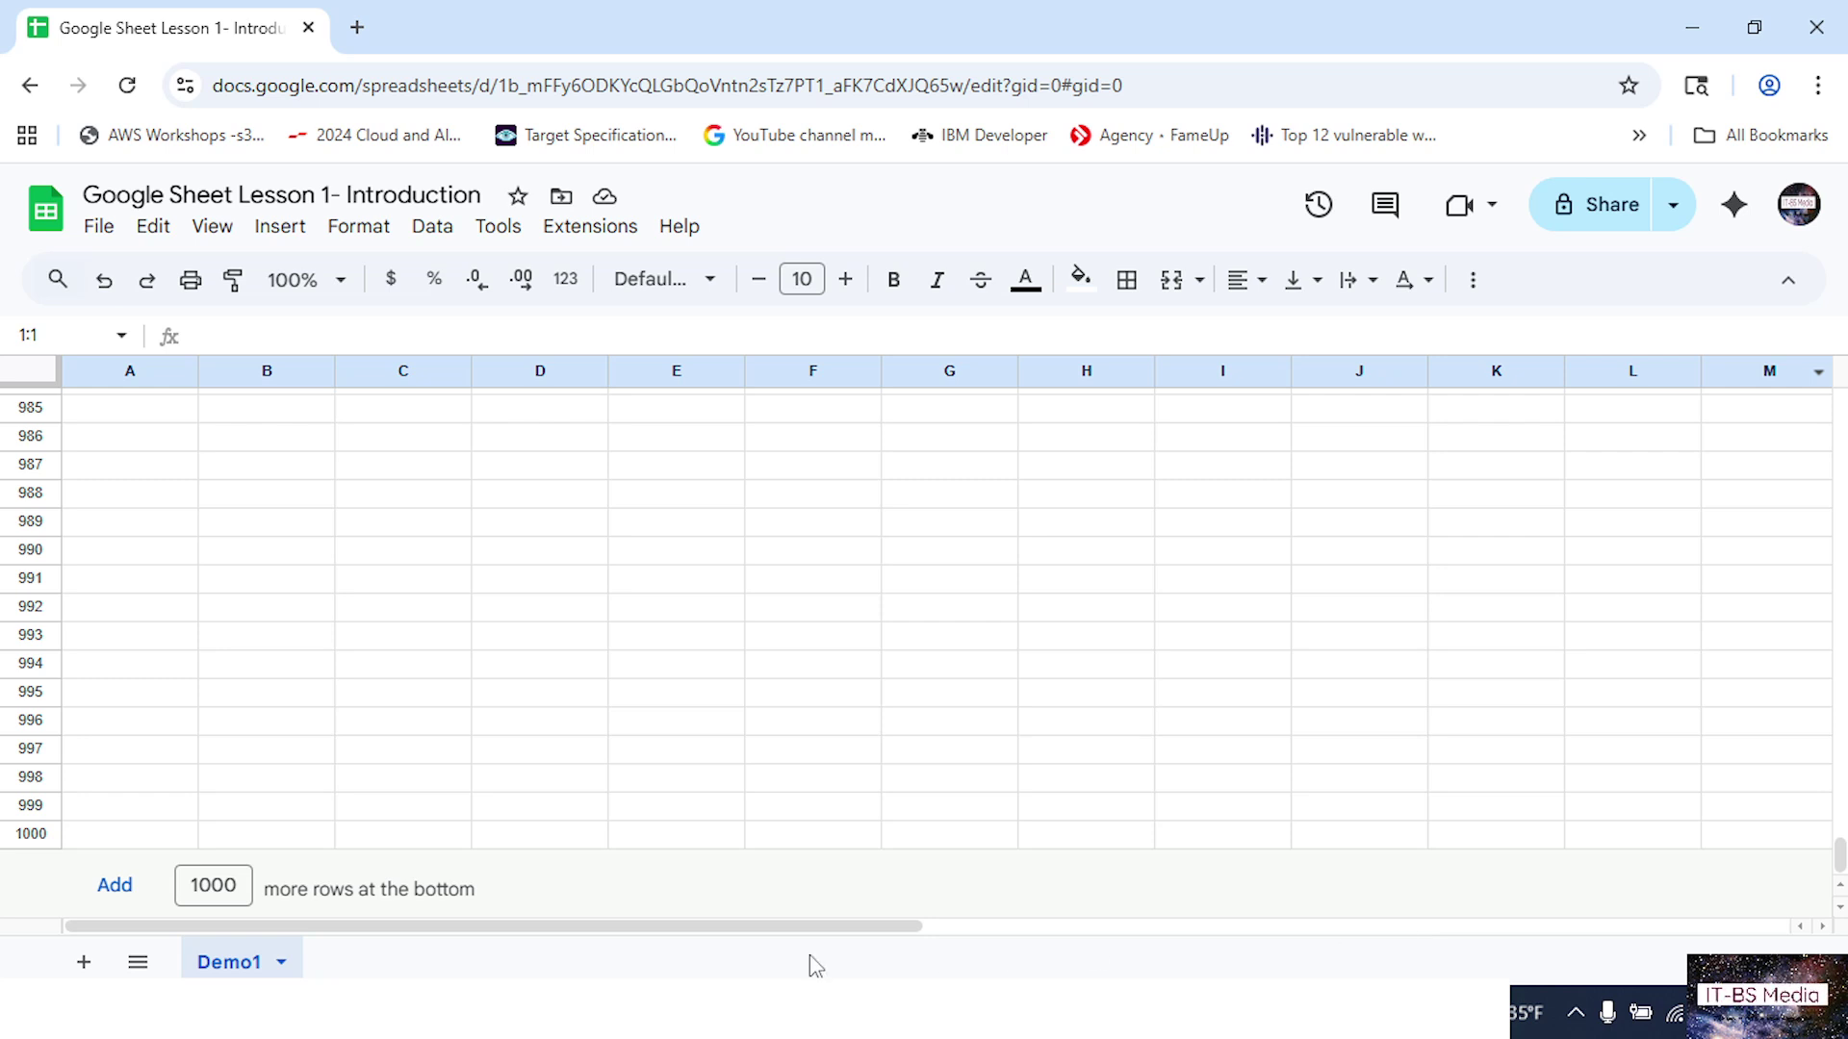
left_click(197, 881)
key("BackSpace")
type("2")
key("Return")
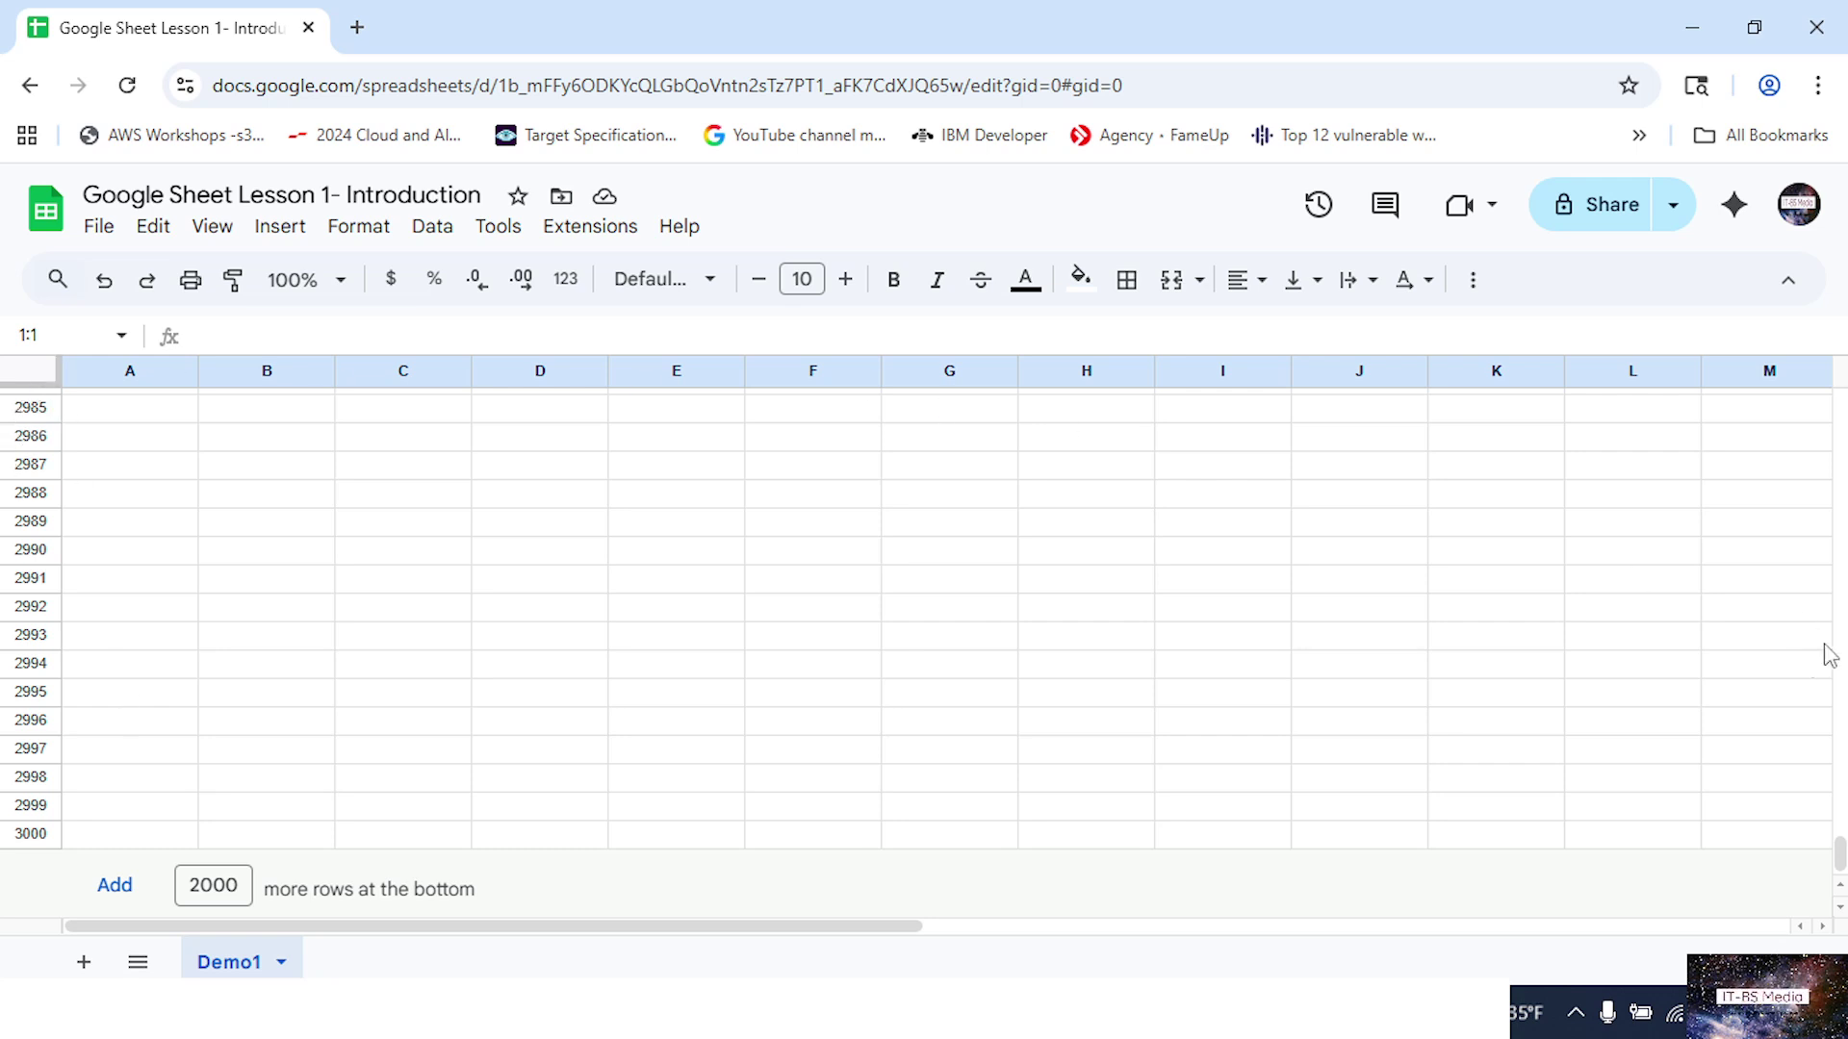
- Demonstrate selecting whole columns by selecting A, C and B in turn, ending with column A selected
left_click_drag(1840, 855, 1845, 288)
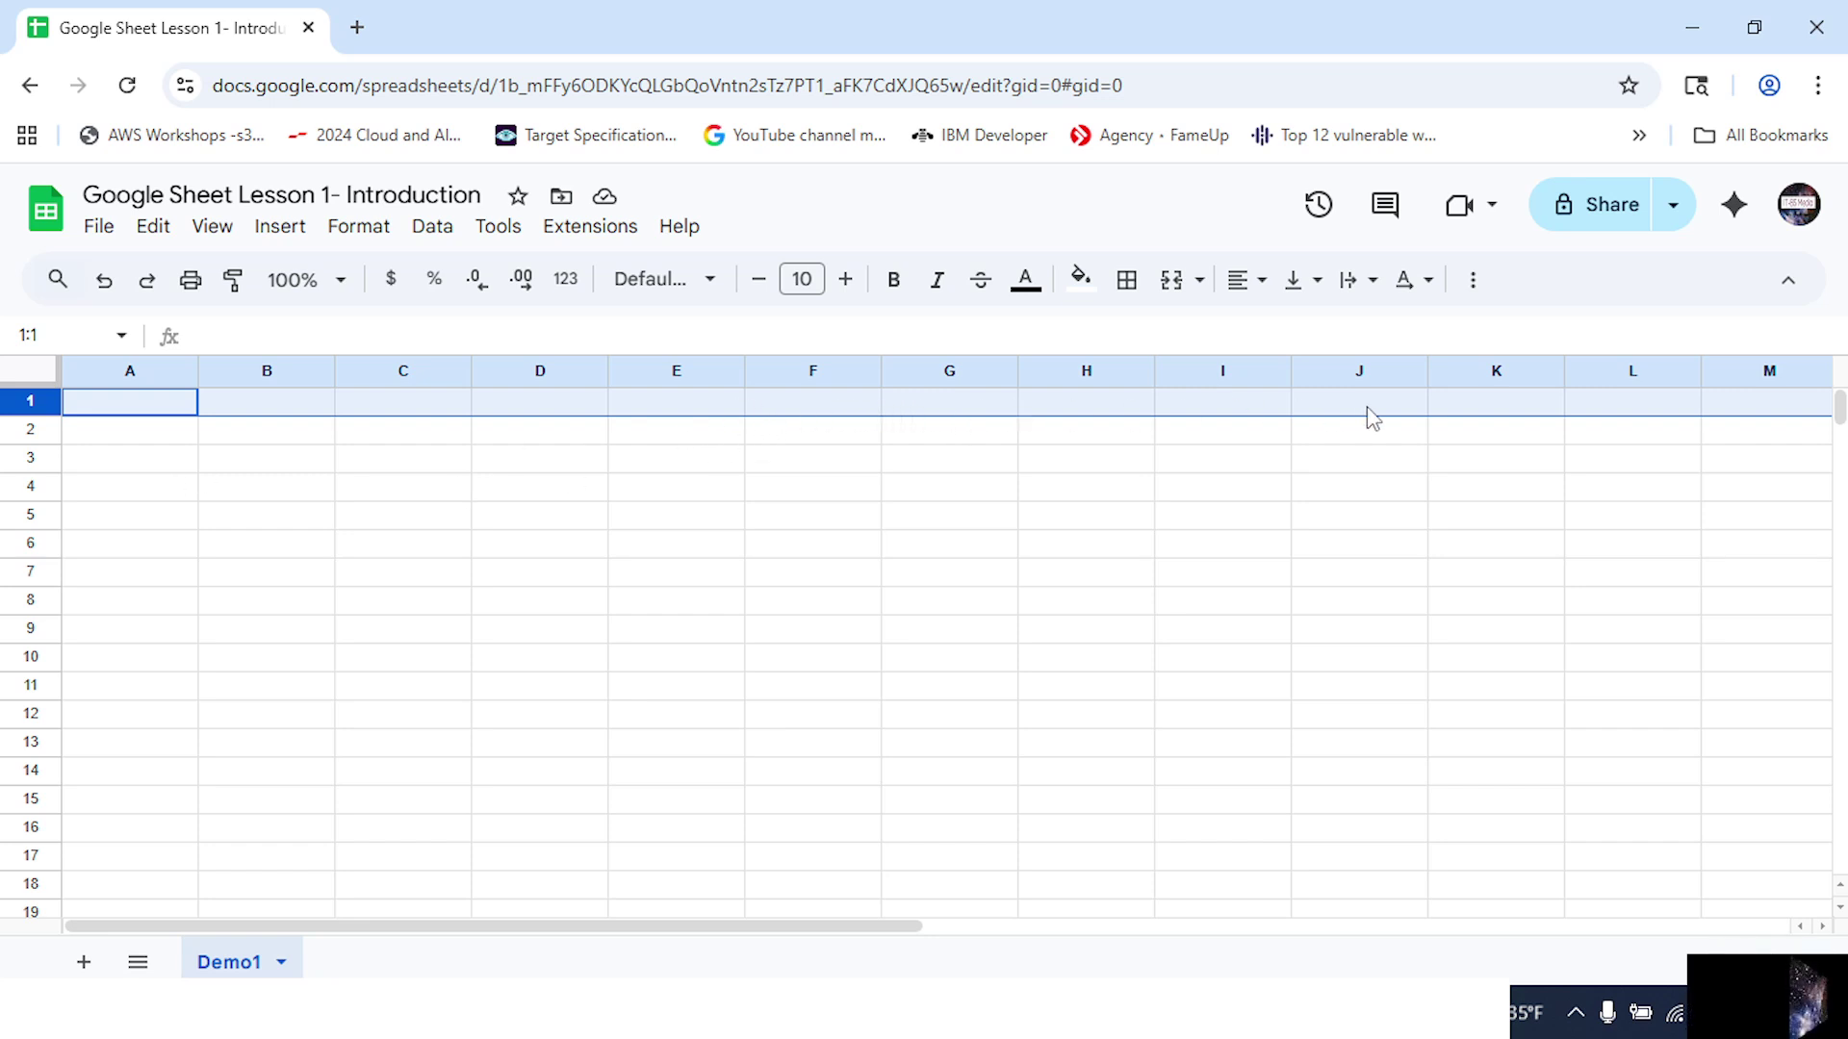
left_click(129, 370)
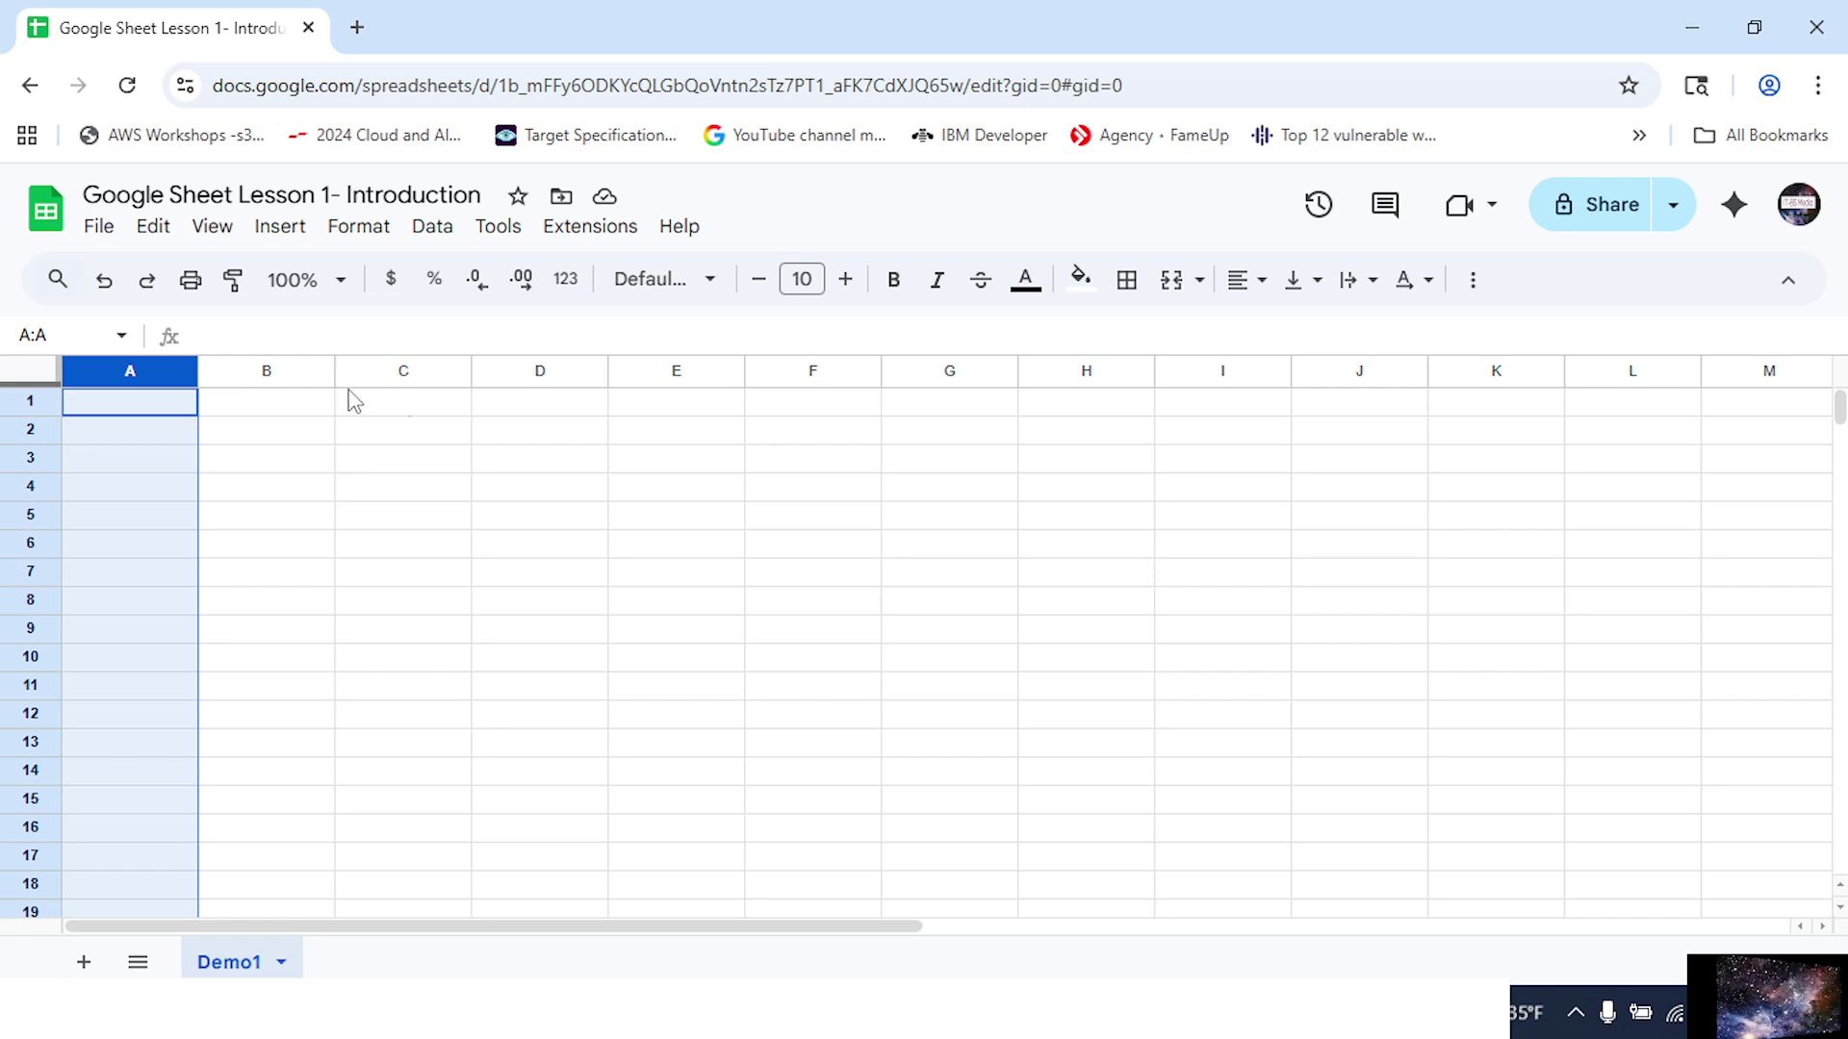
left_click(404, 371)
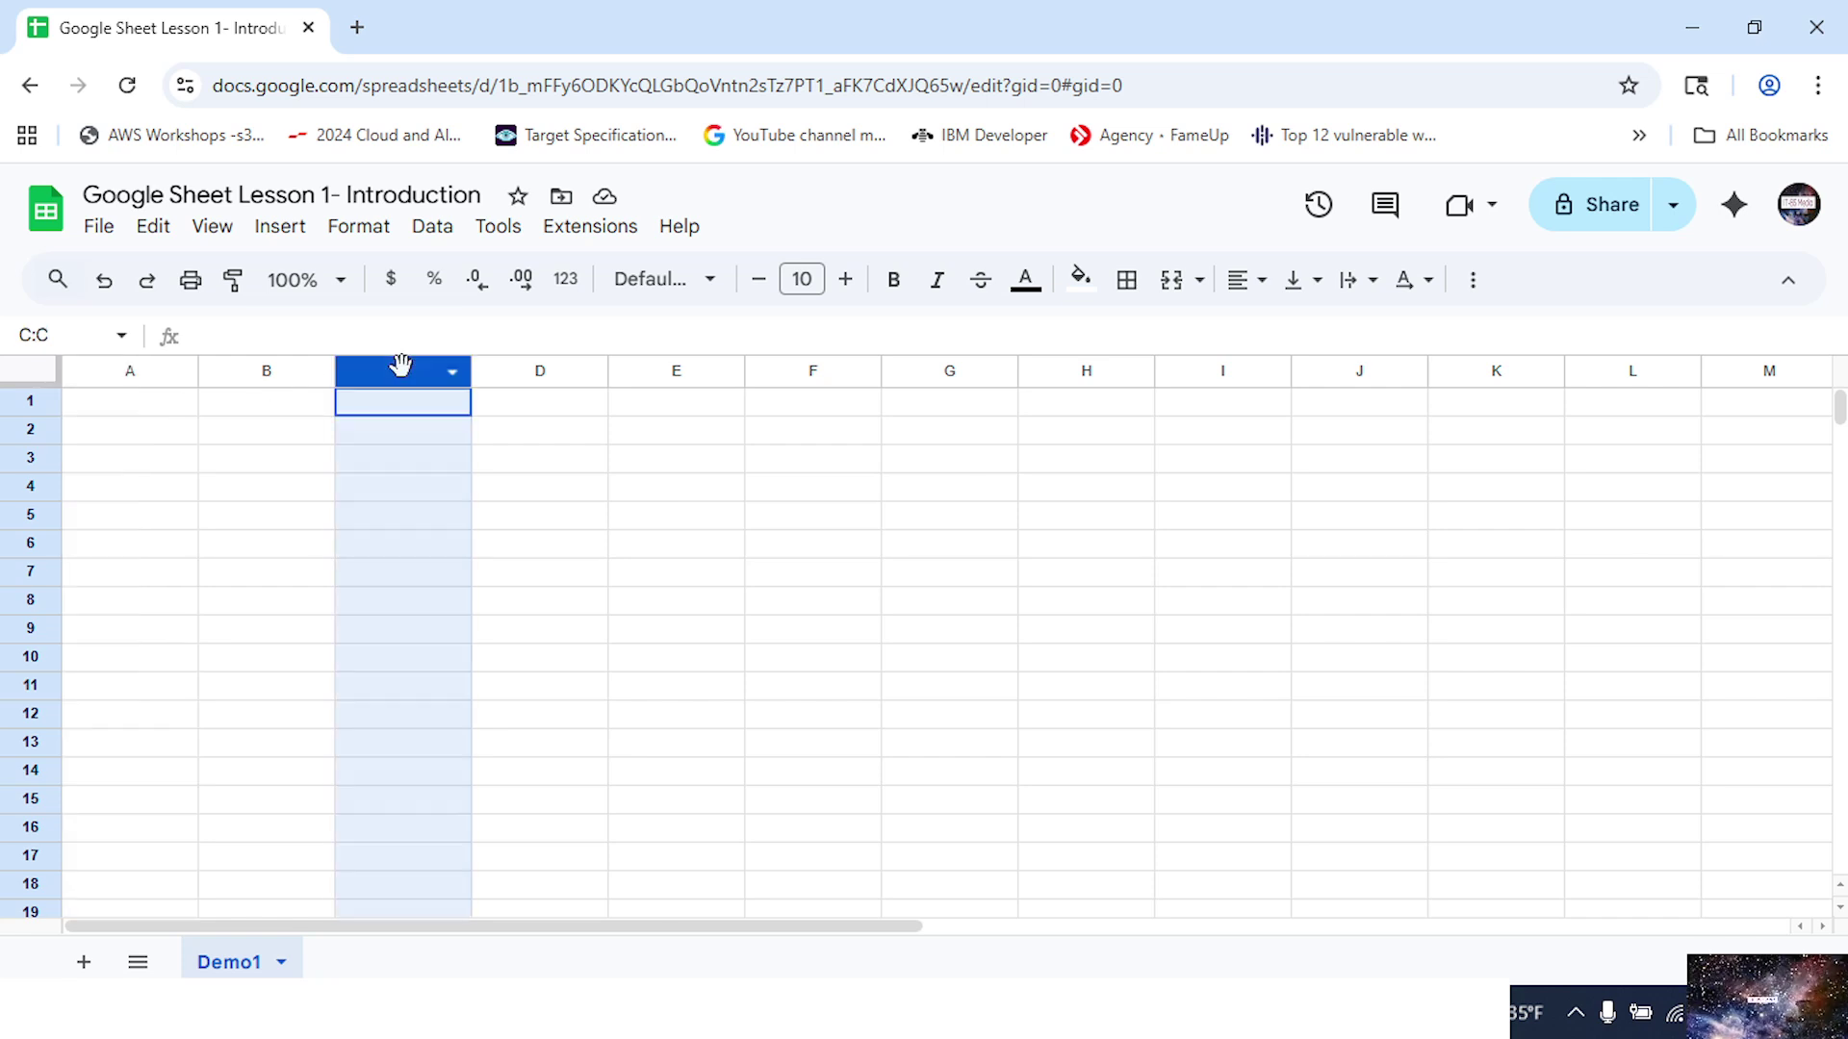
left_click(268, 374)
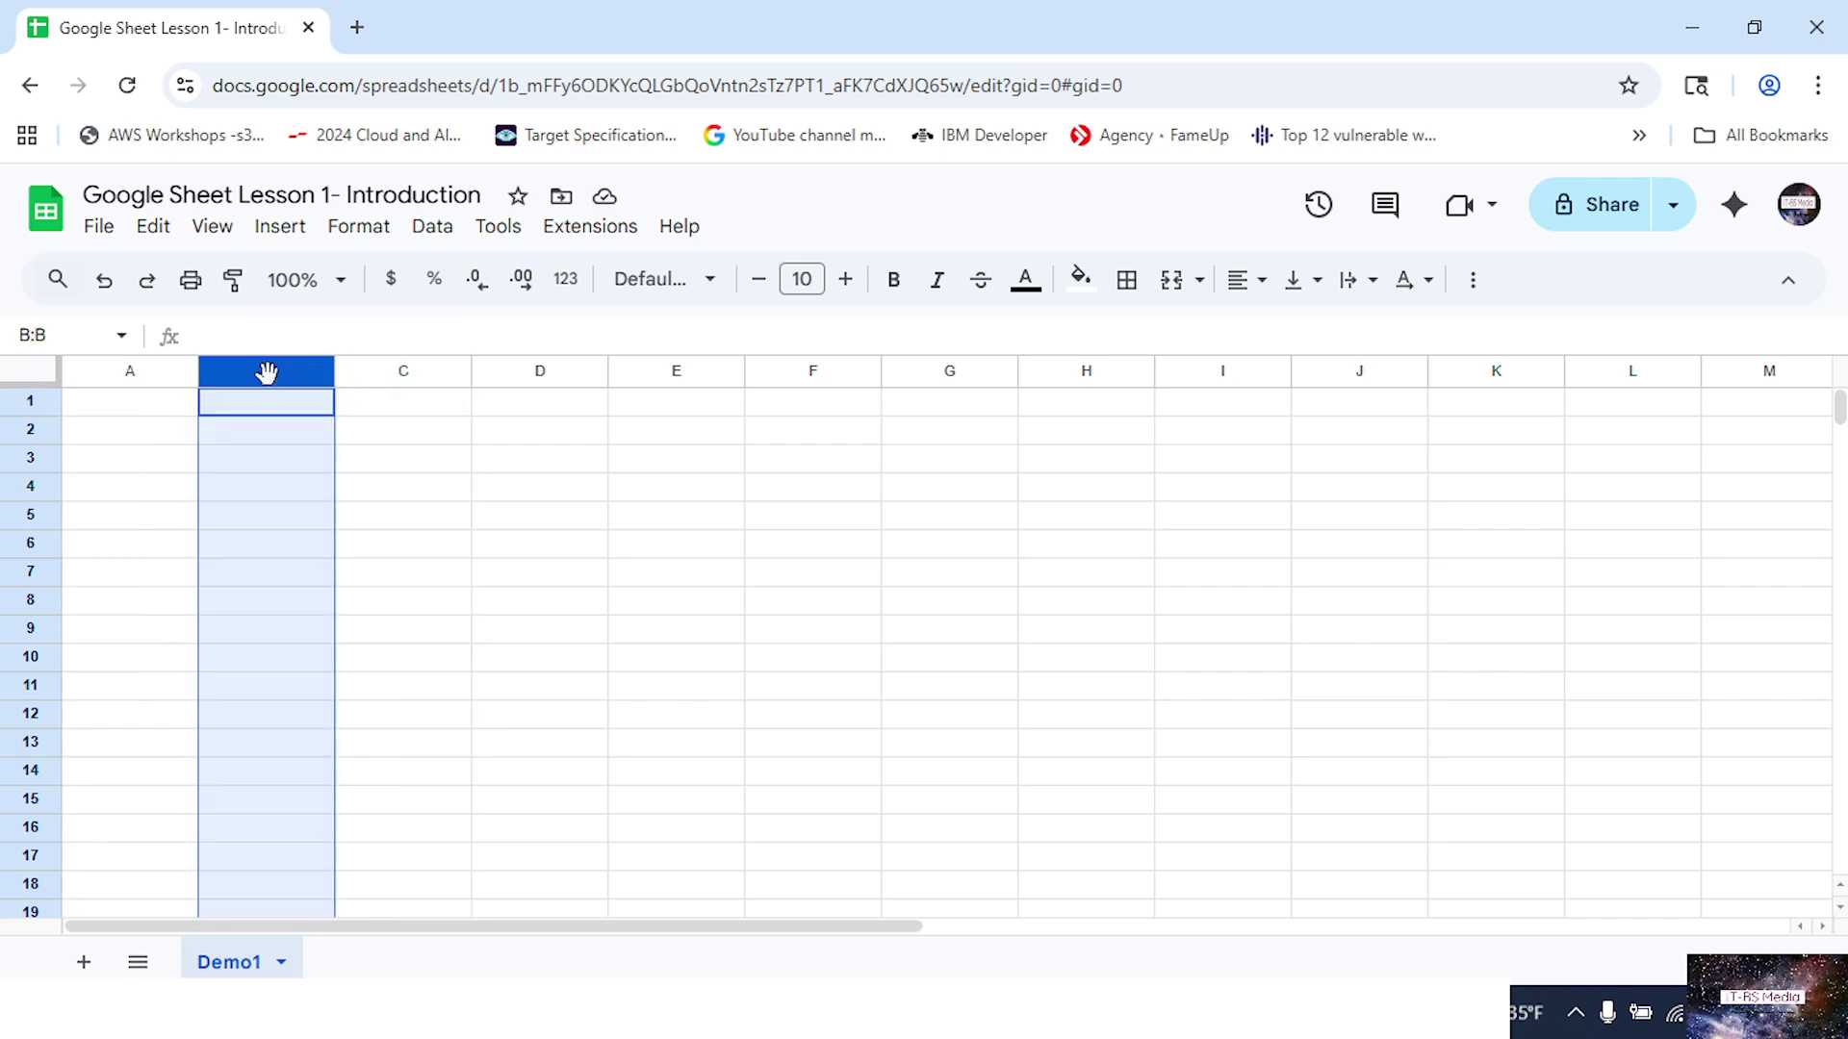
left_click(129, 376)
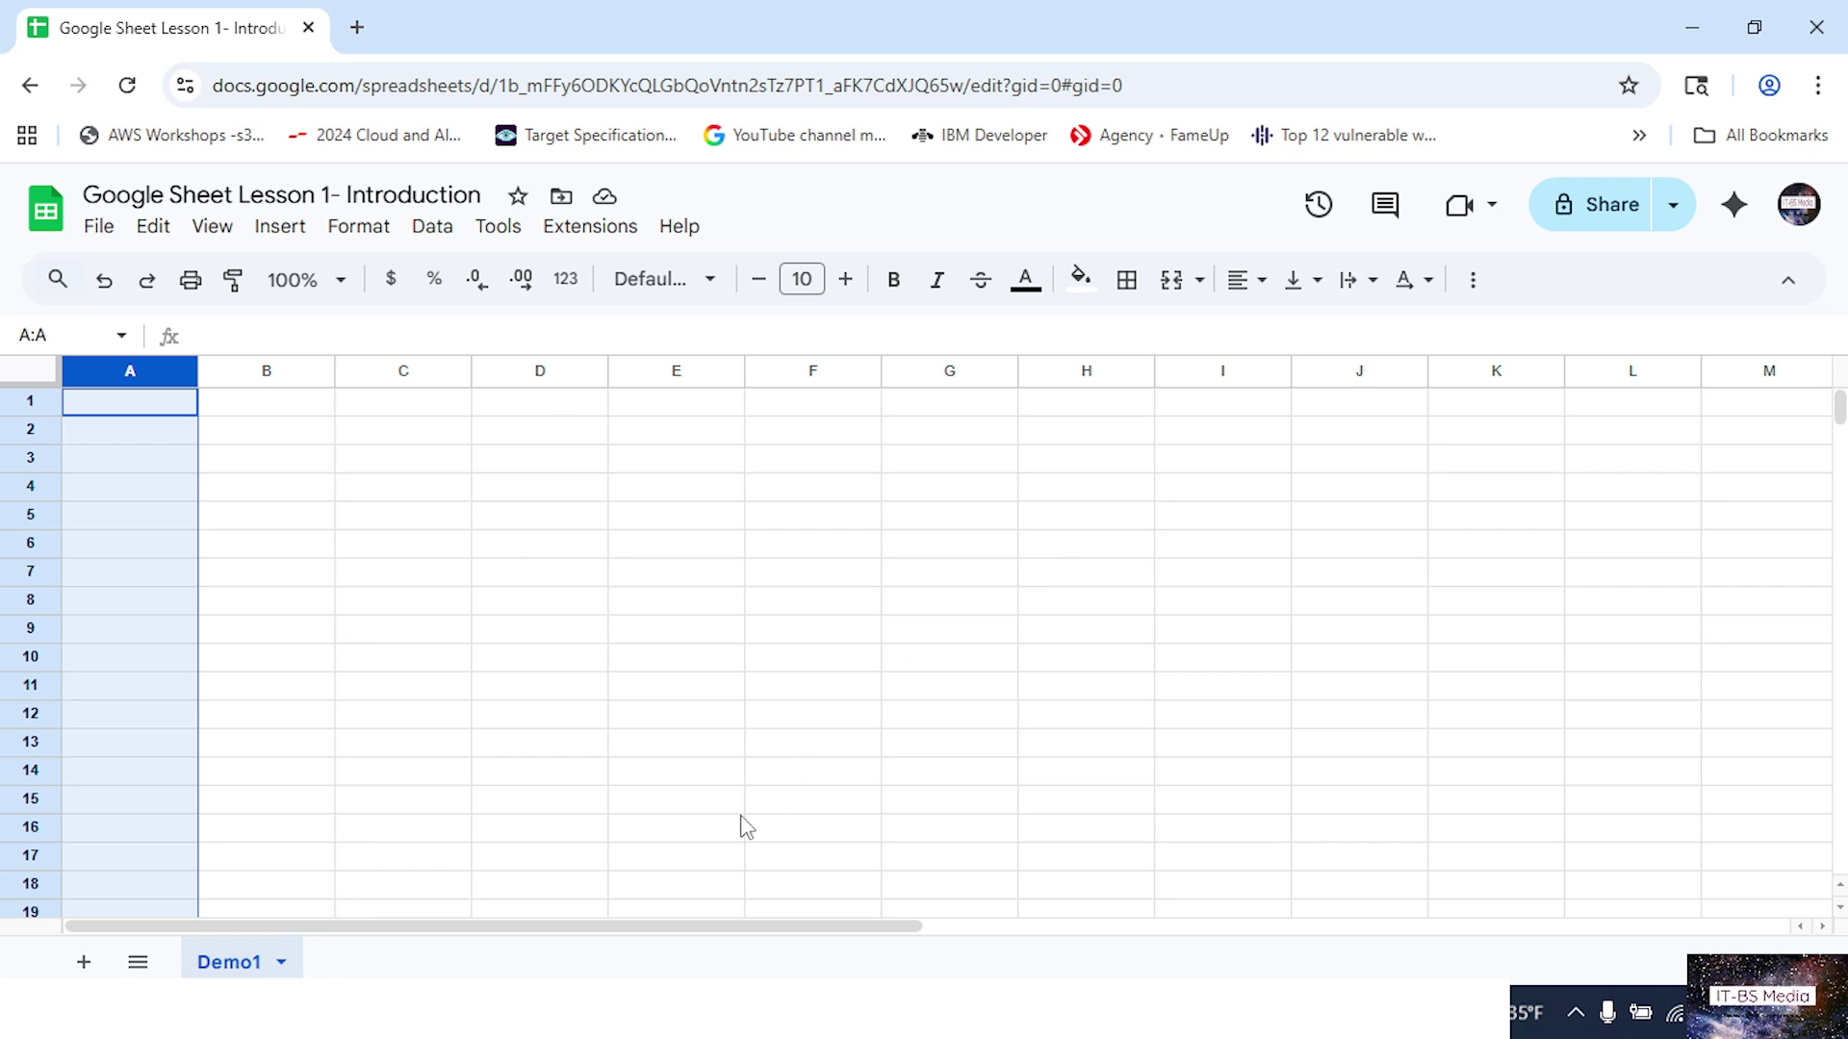
- Insert one column to the right of column Z, the sheet's last column
left_click_drag(551, 926, 1536, 917)
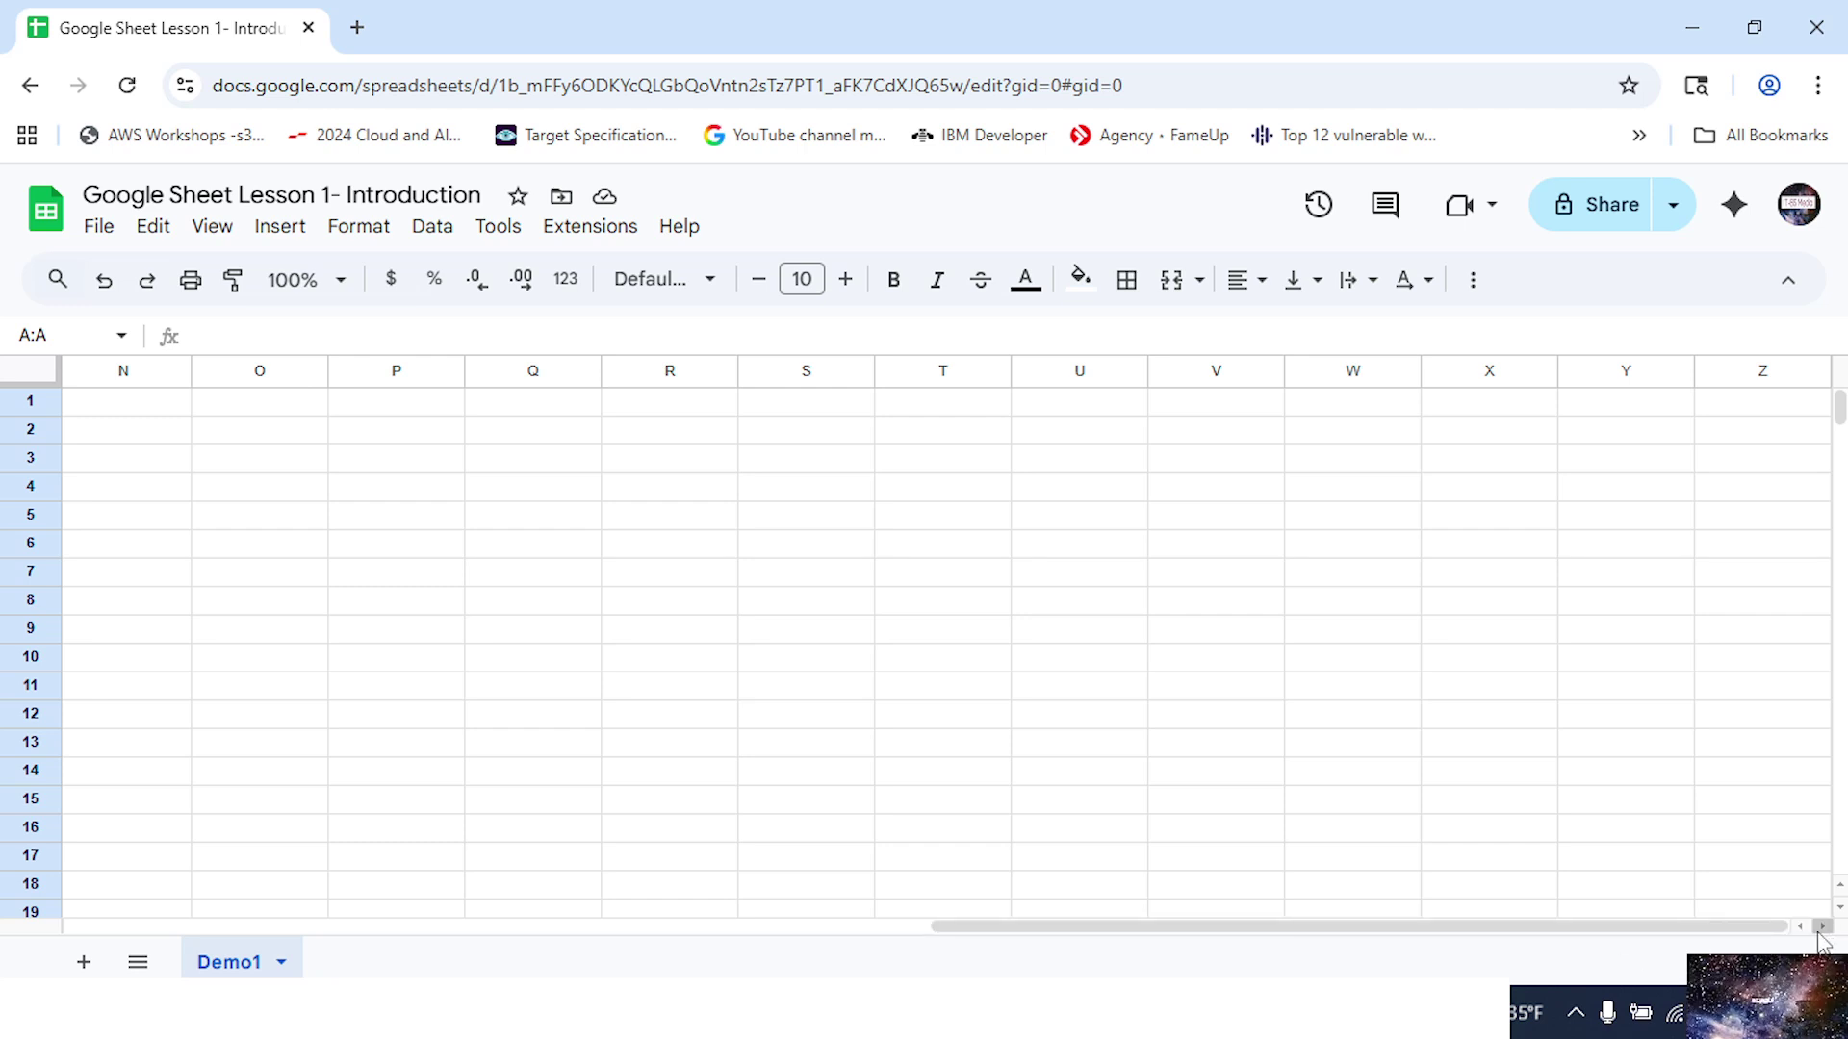
left_click(1761, 364)
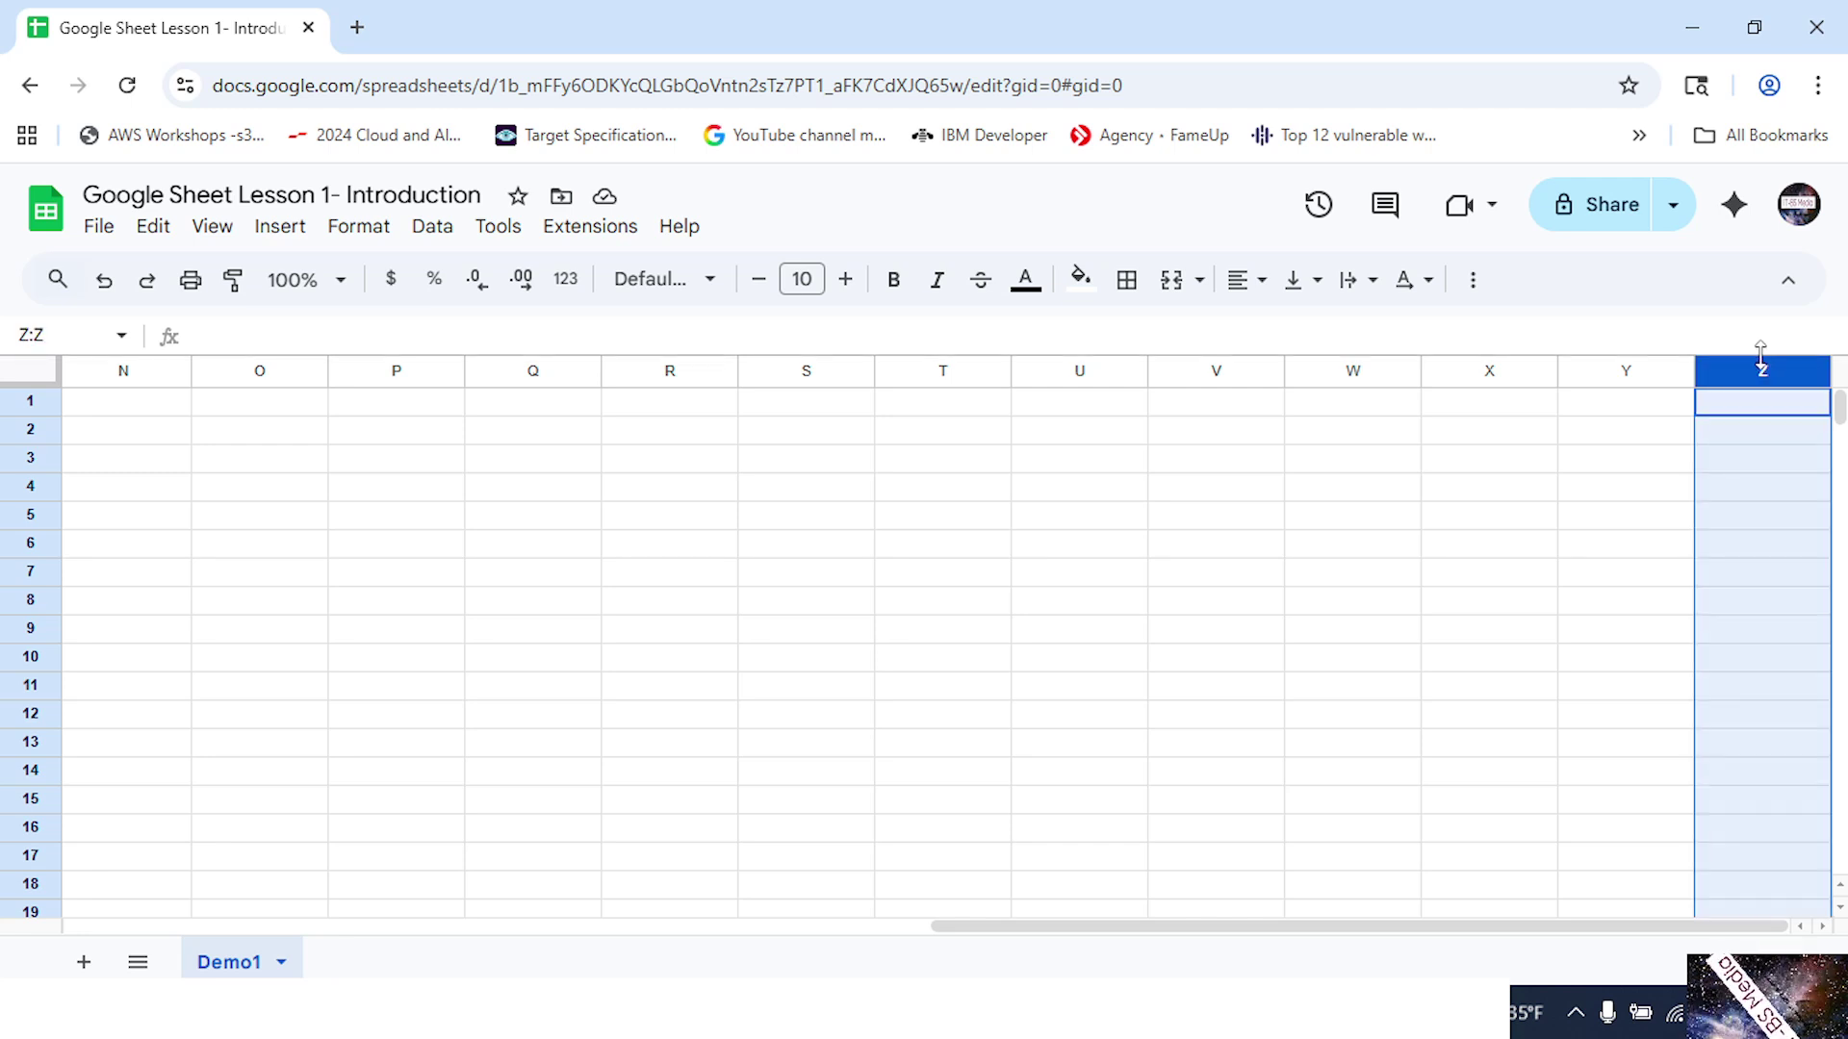
right_click(1756, 368)
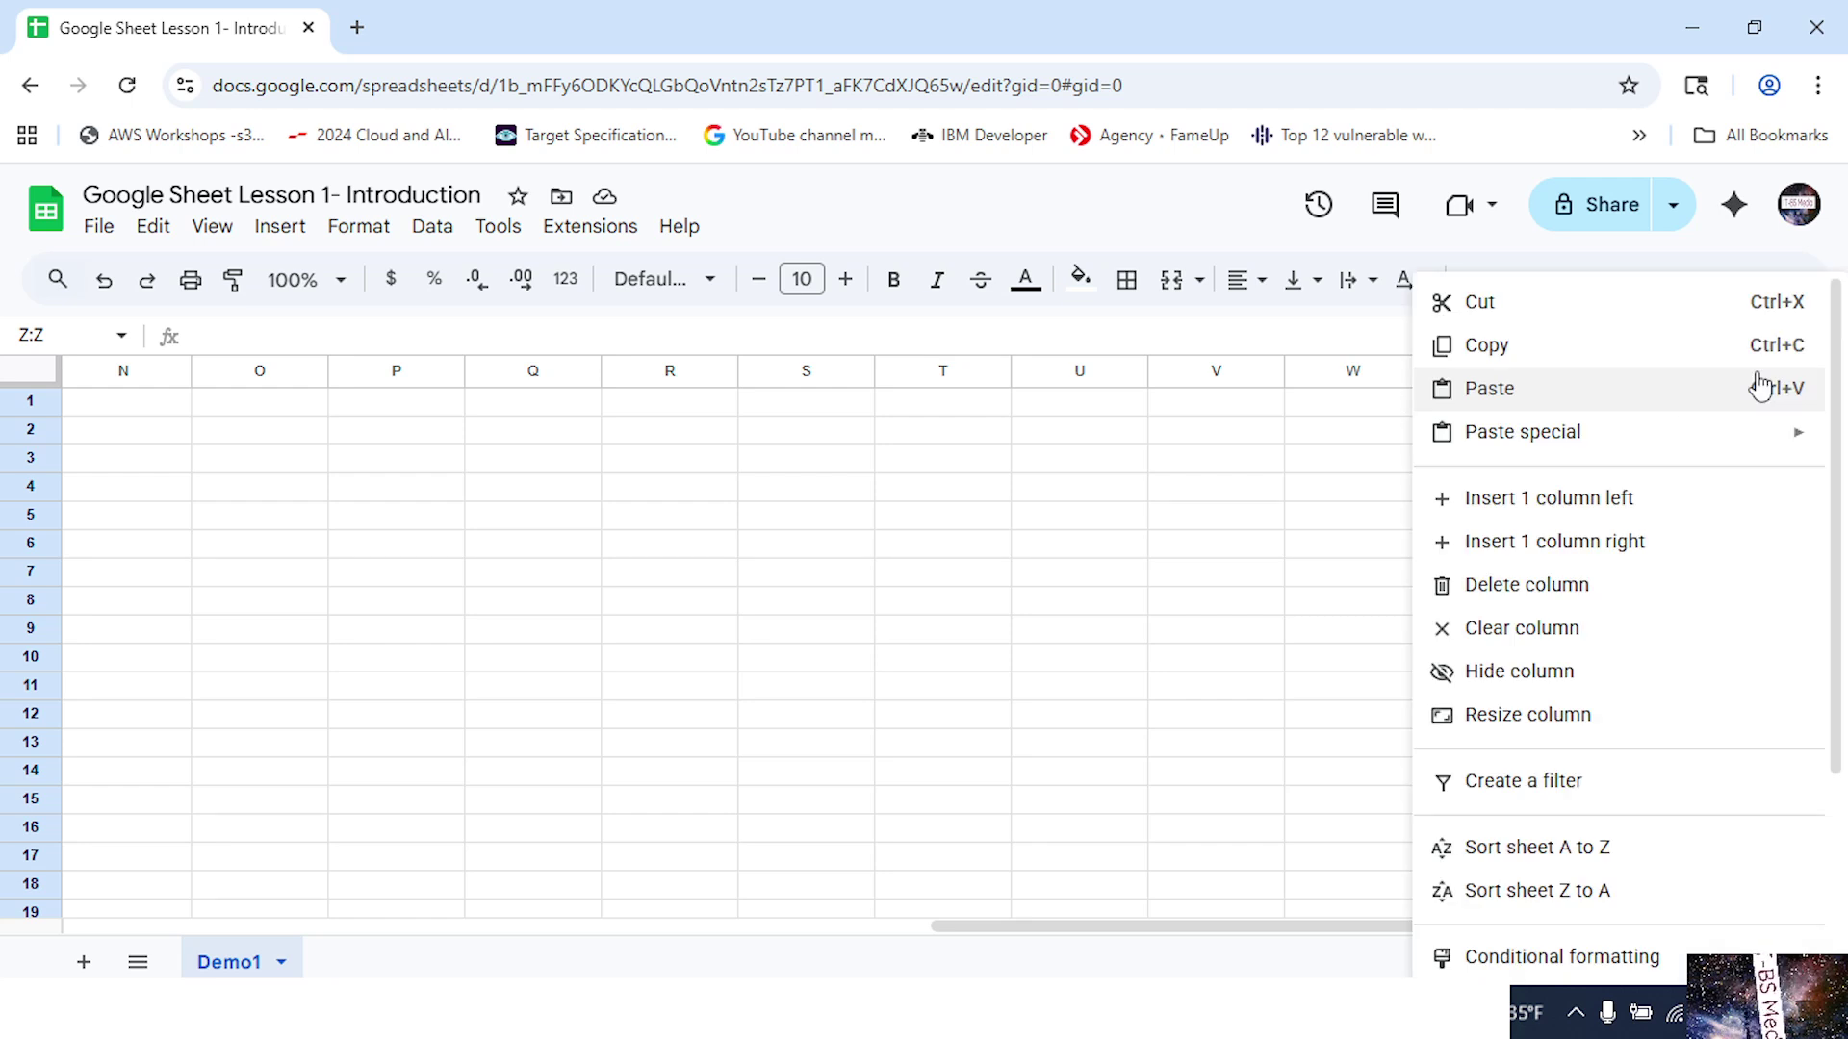
left_click(1523, 547)
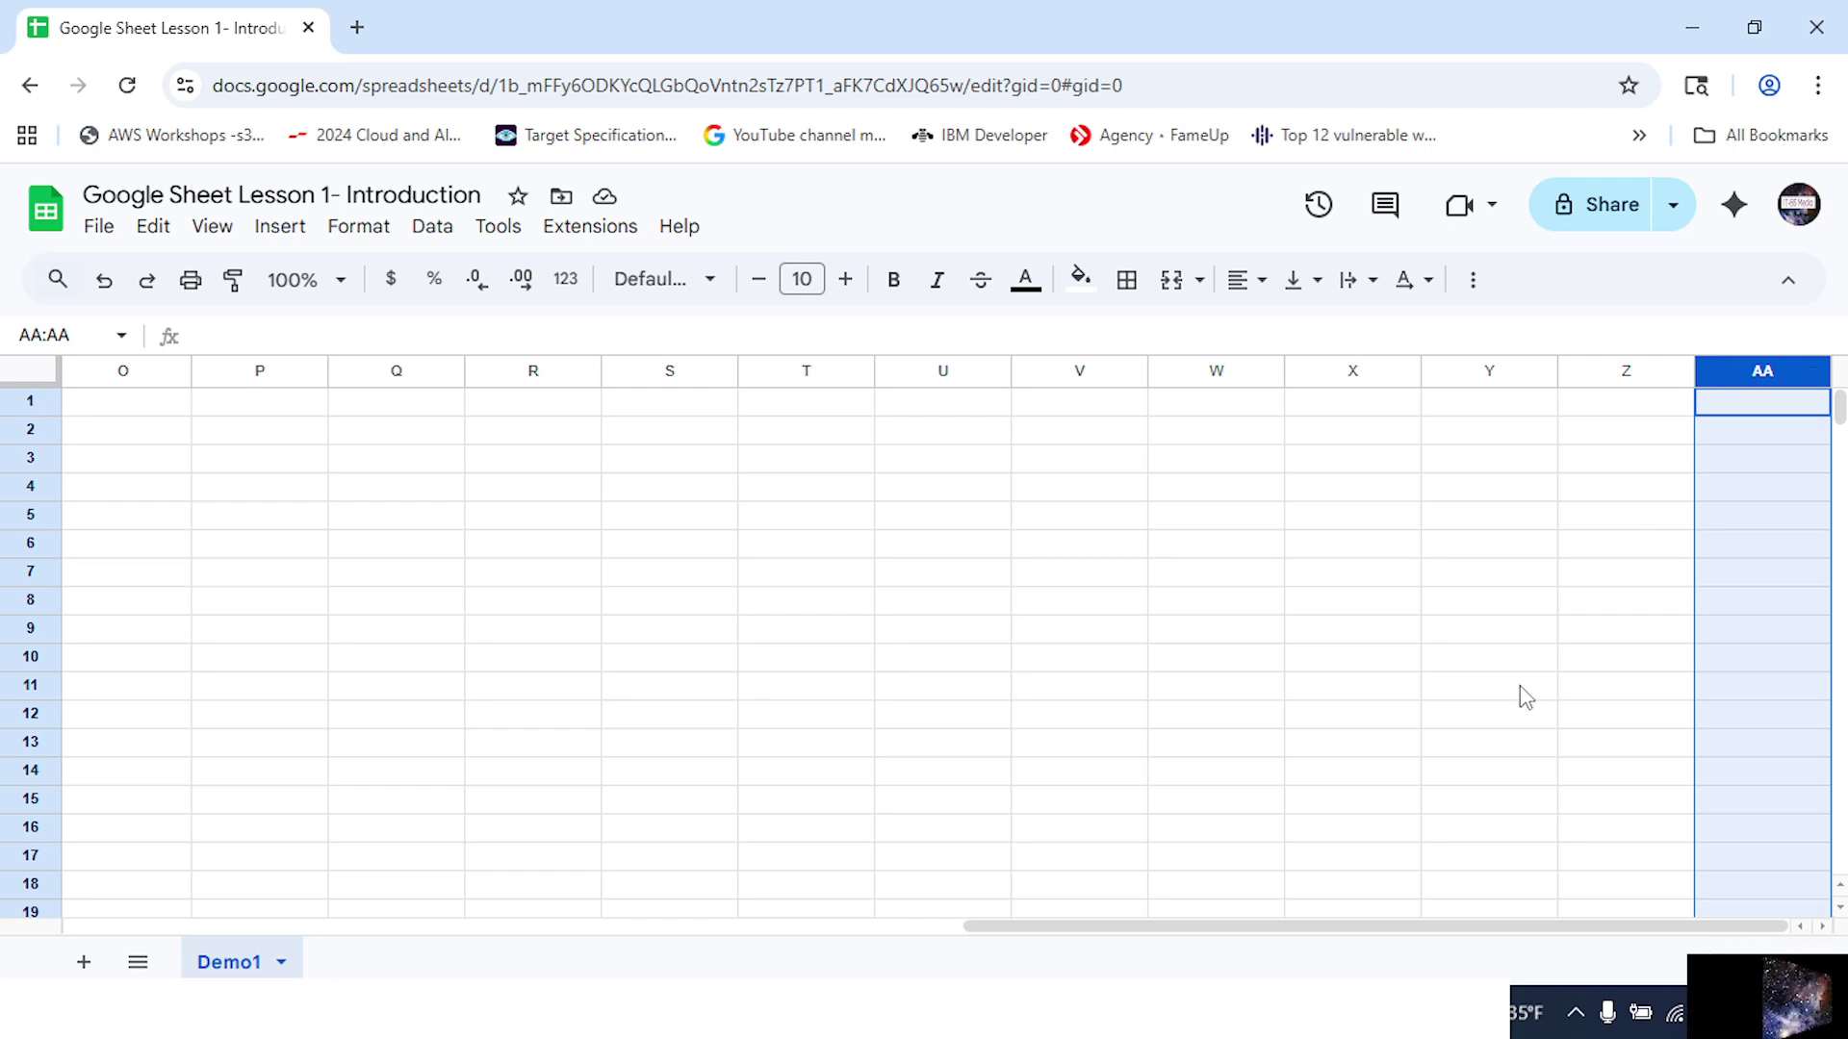
- Demonstrate cell addresses by selecting cells A1, B1, B2, C3, G10 and D14 one after another
left_click_drag(1307, 924, 214, 926)
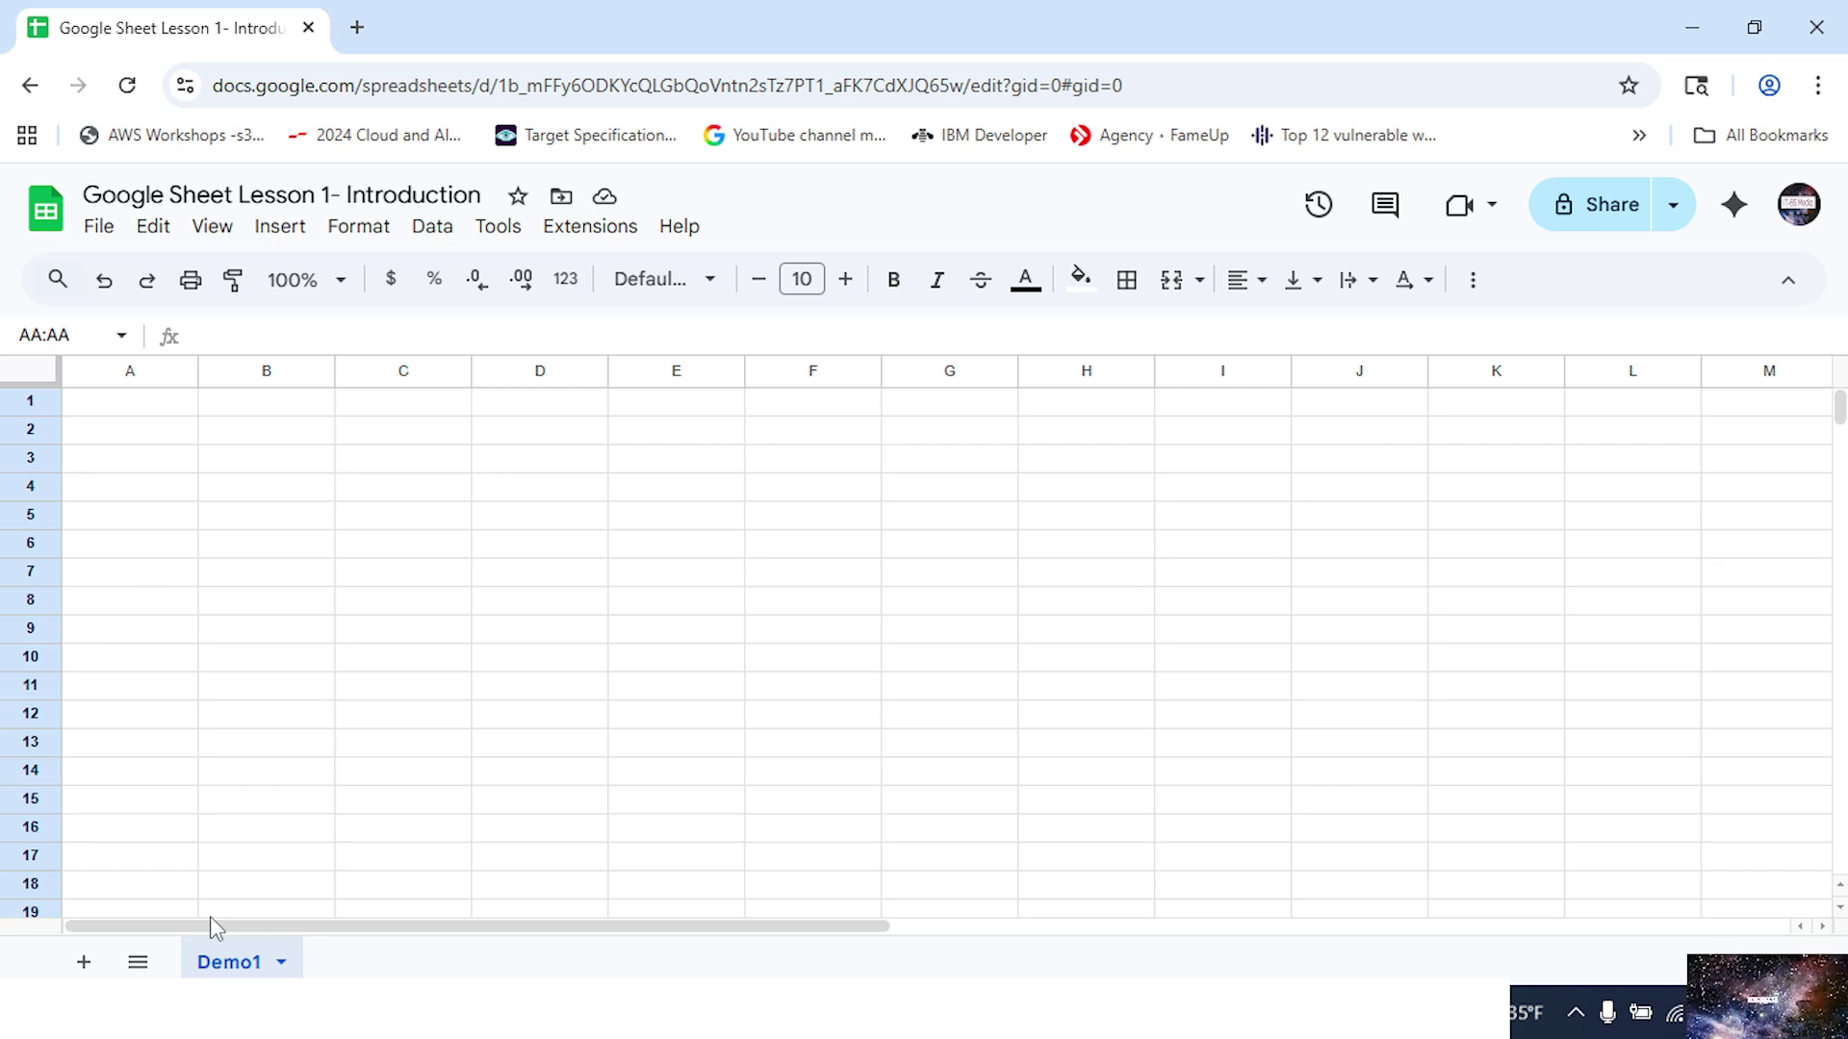
left_click(124, 409)
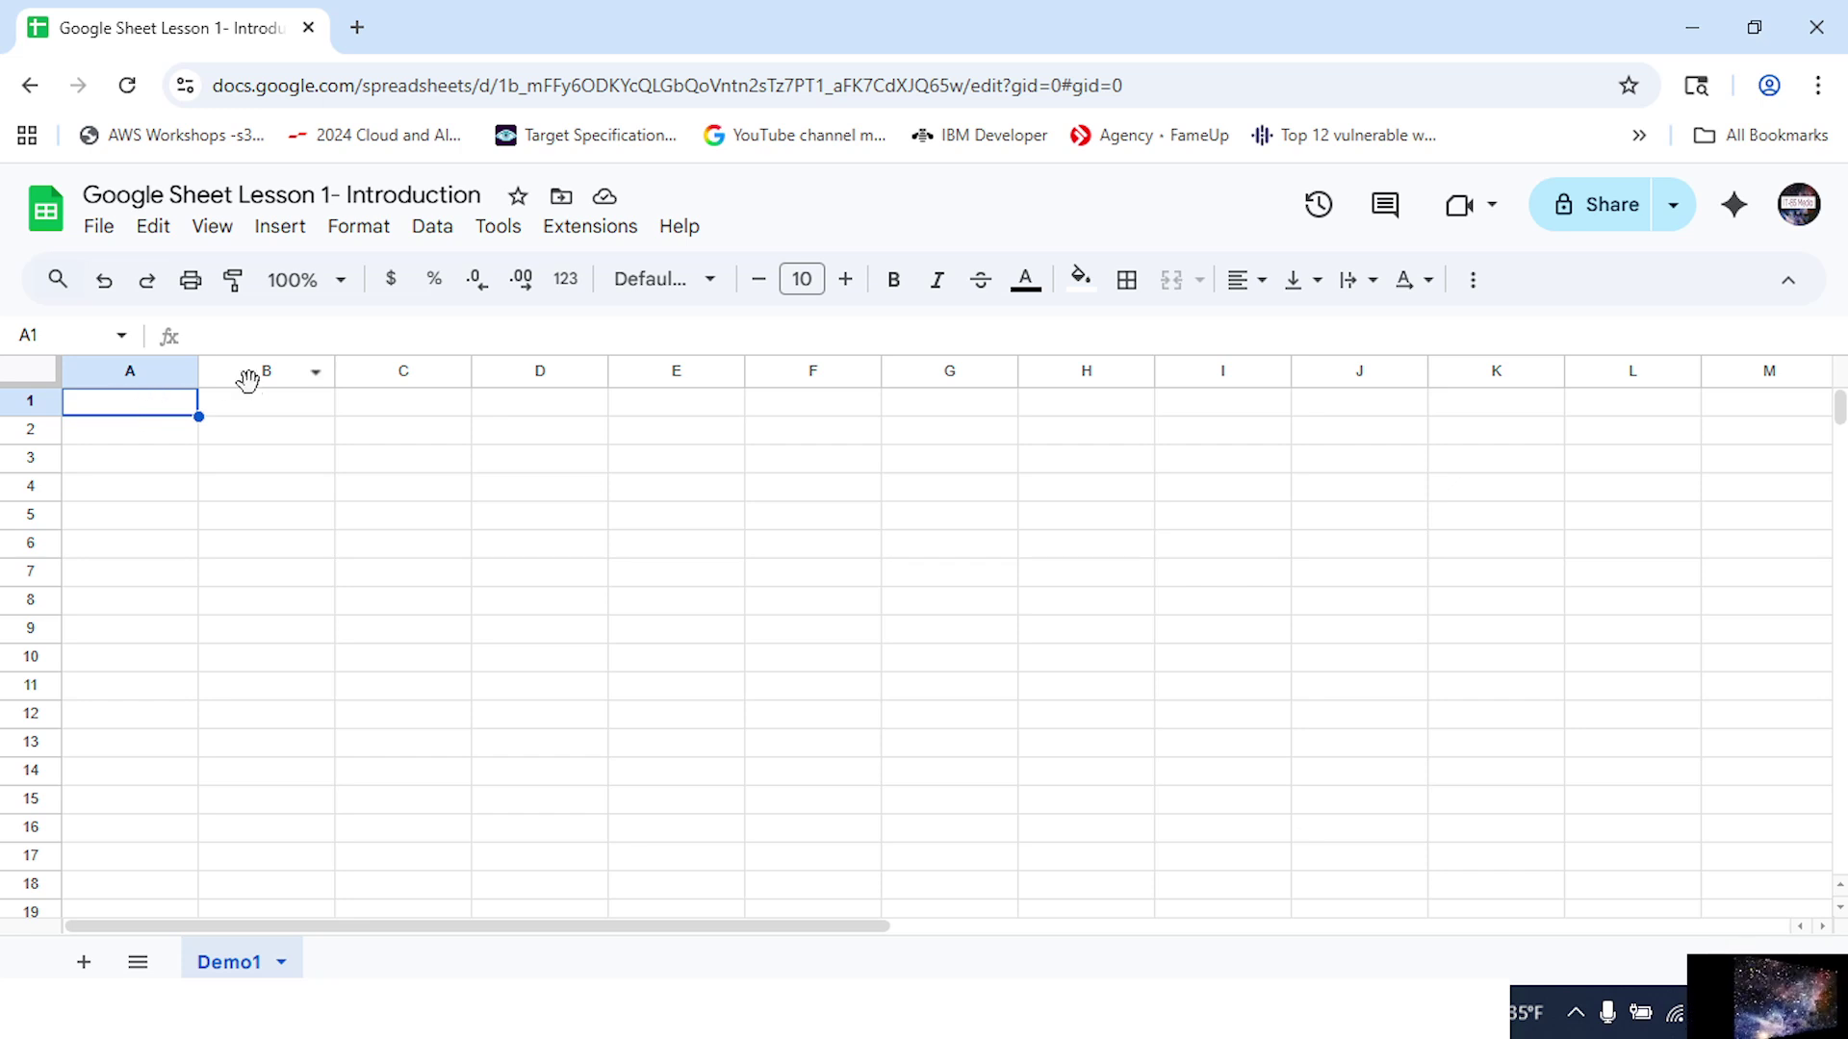
left_click(267, 412)
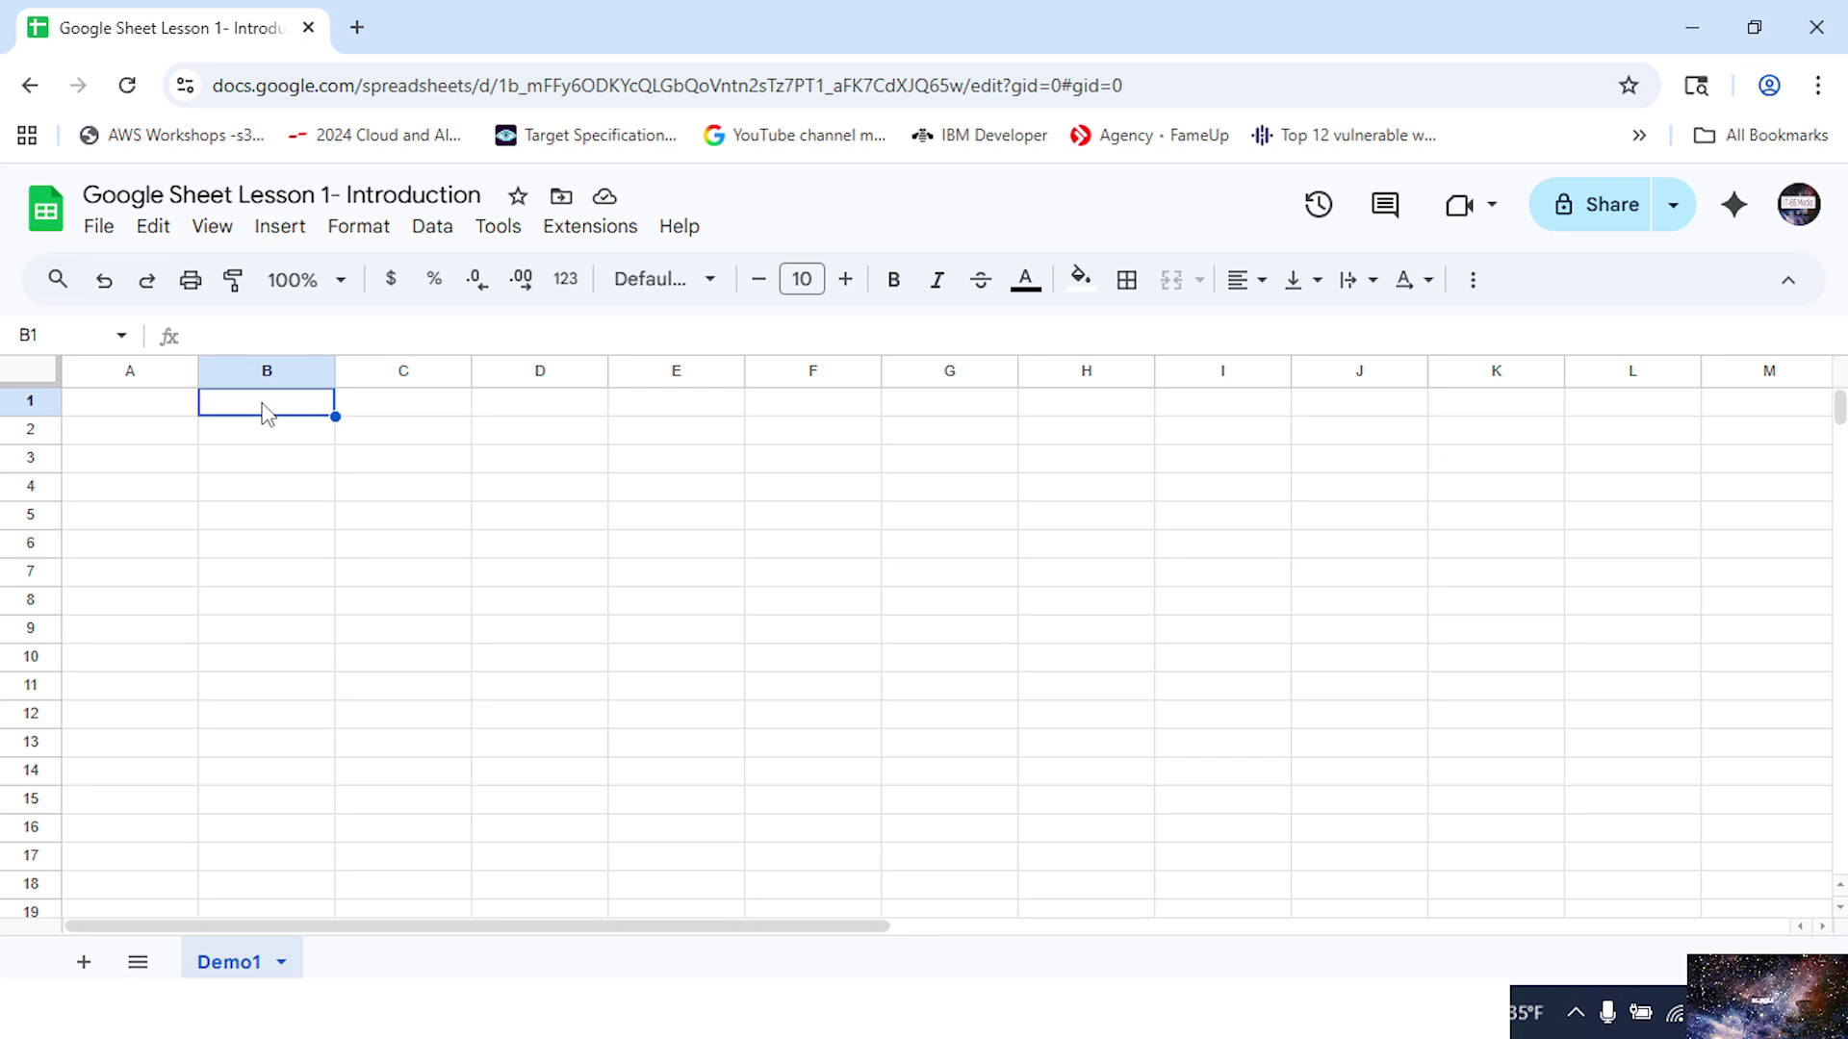
left_click(266, 442)
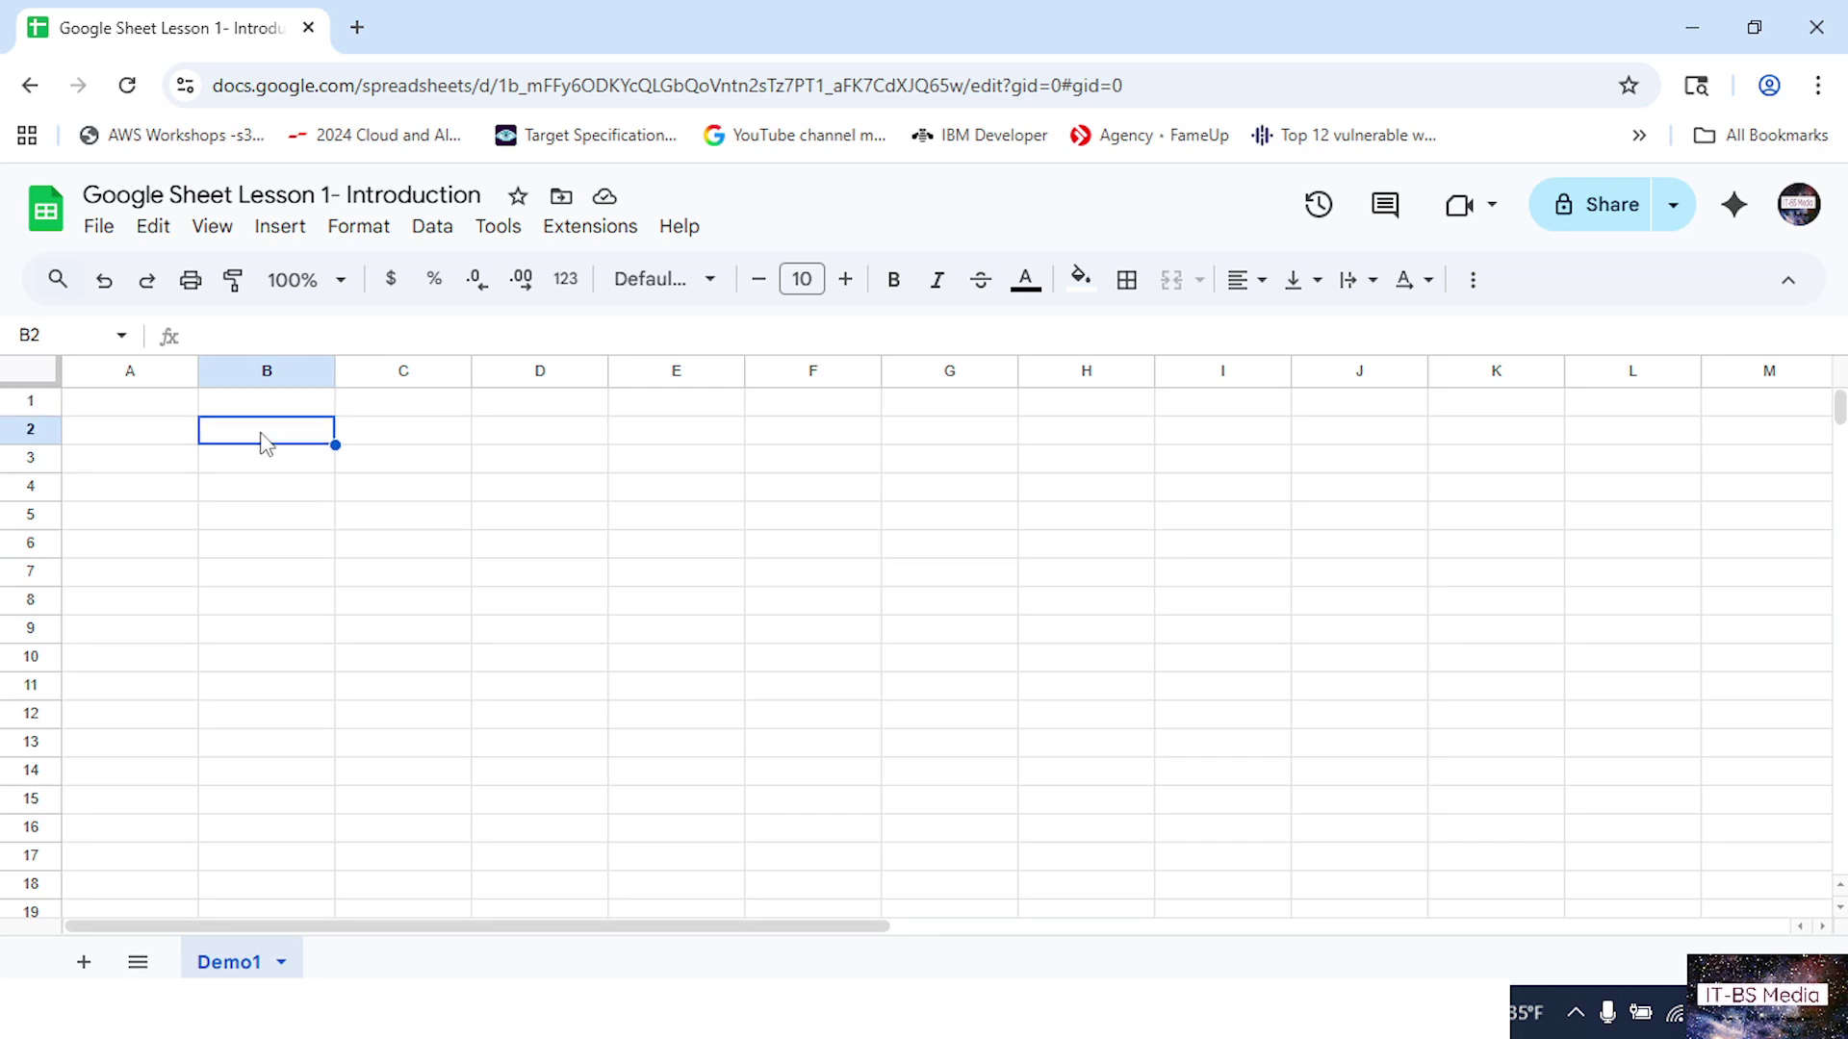
left_click(421, 465)
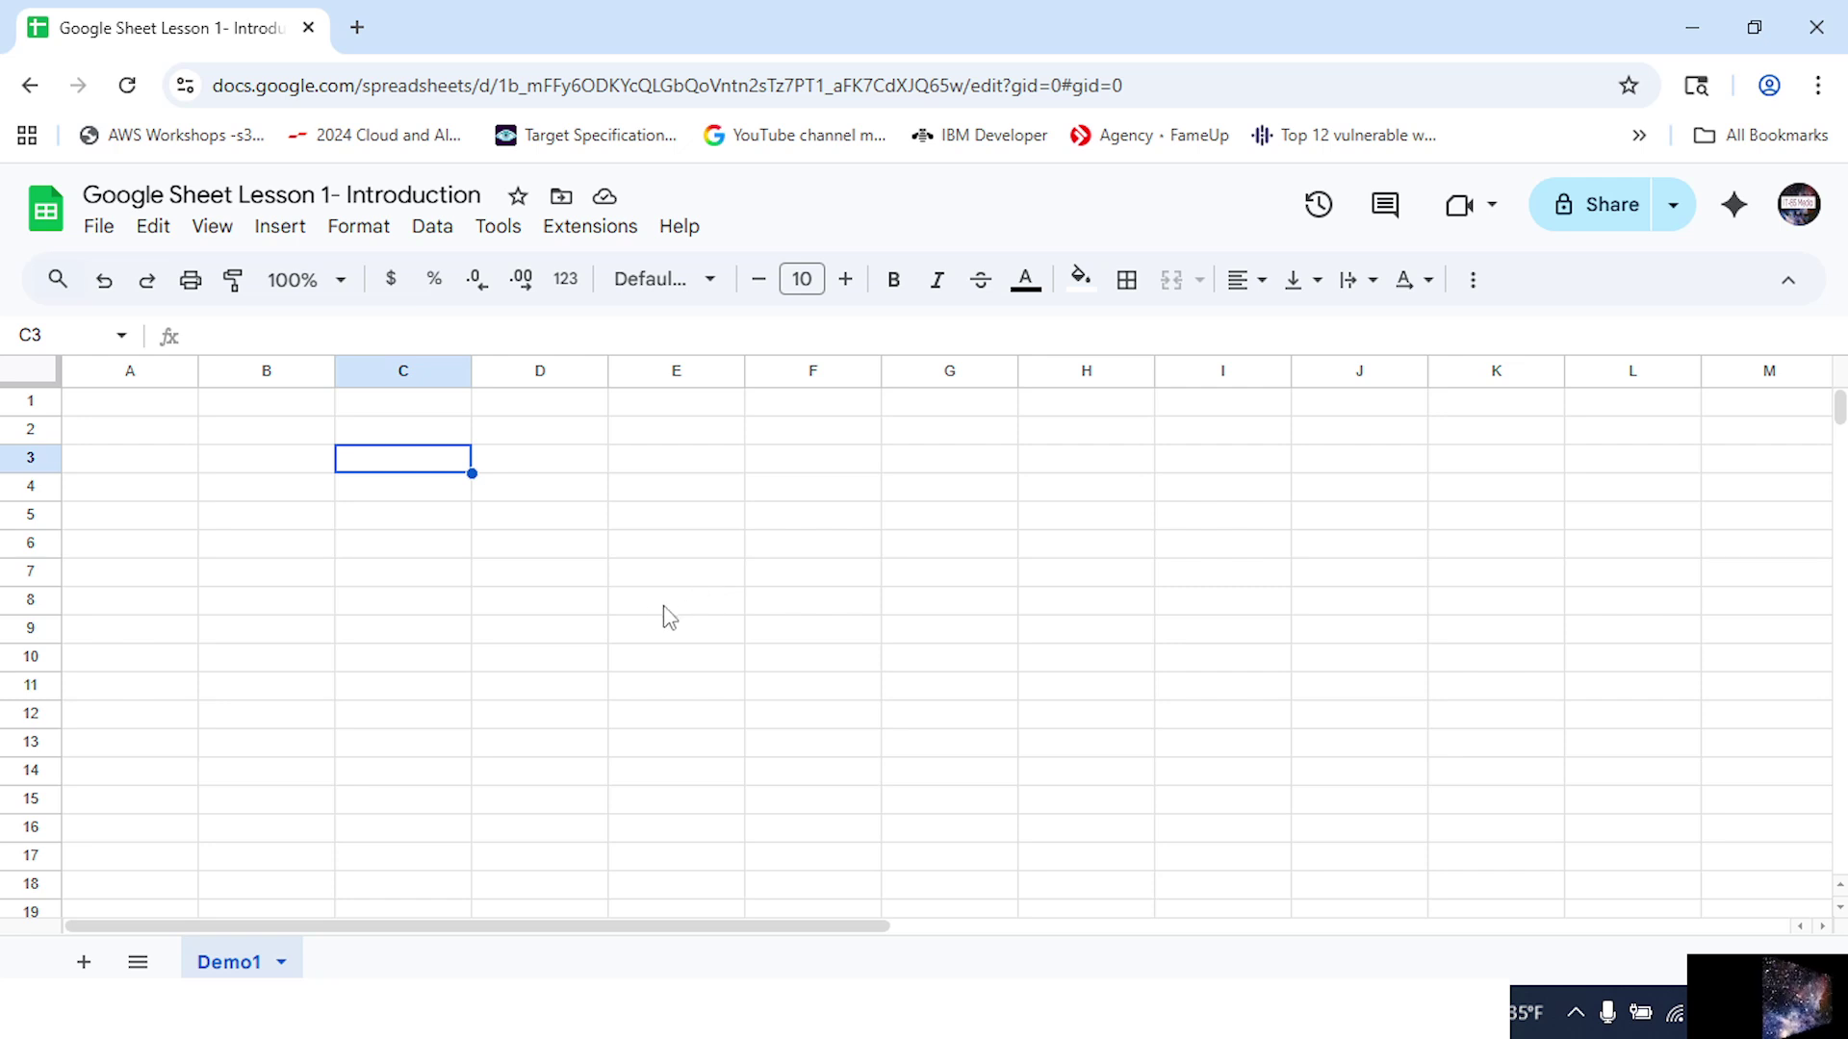
left_click(45, 334)
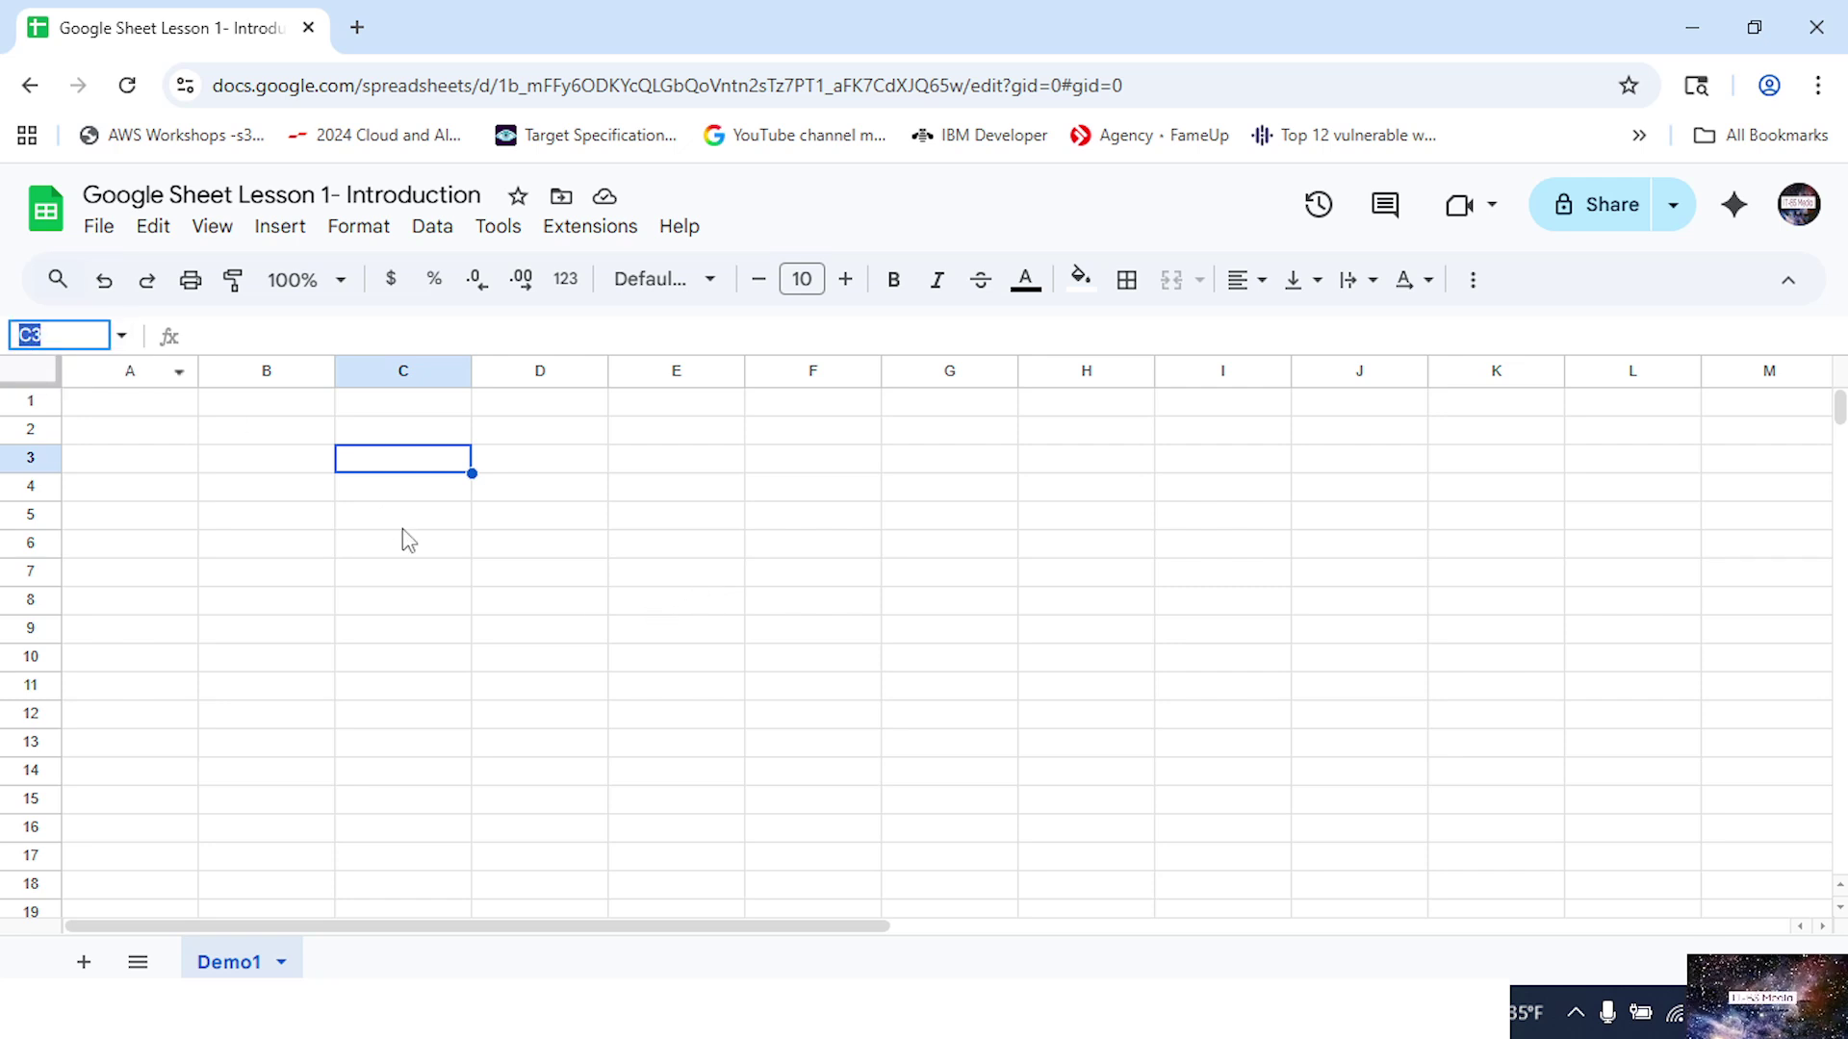
left_click(976, 671)
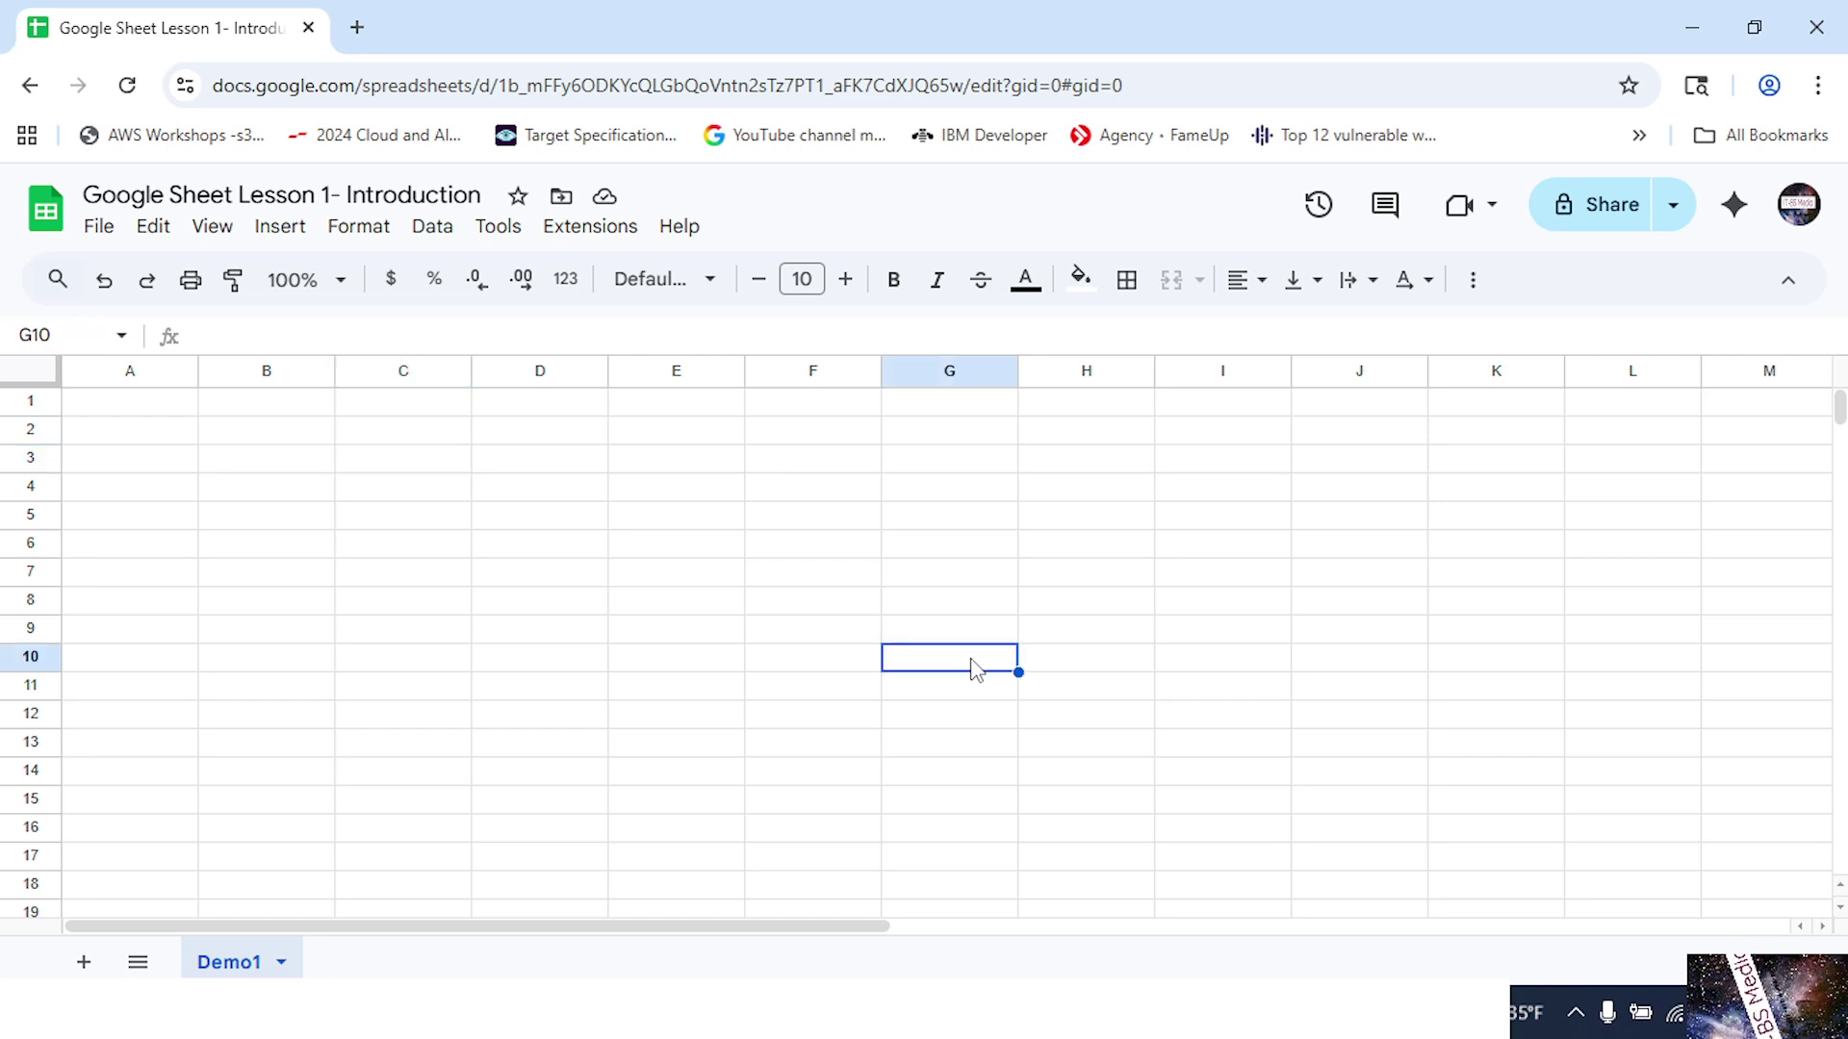
left_click(562, 780)
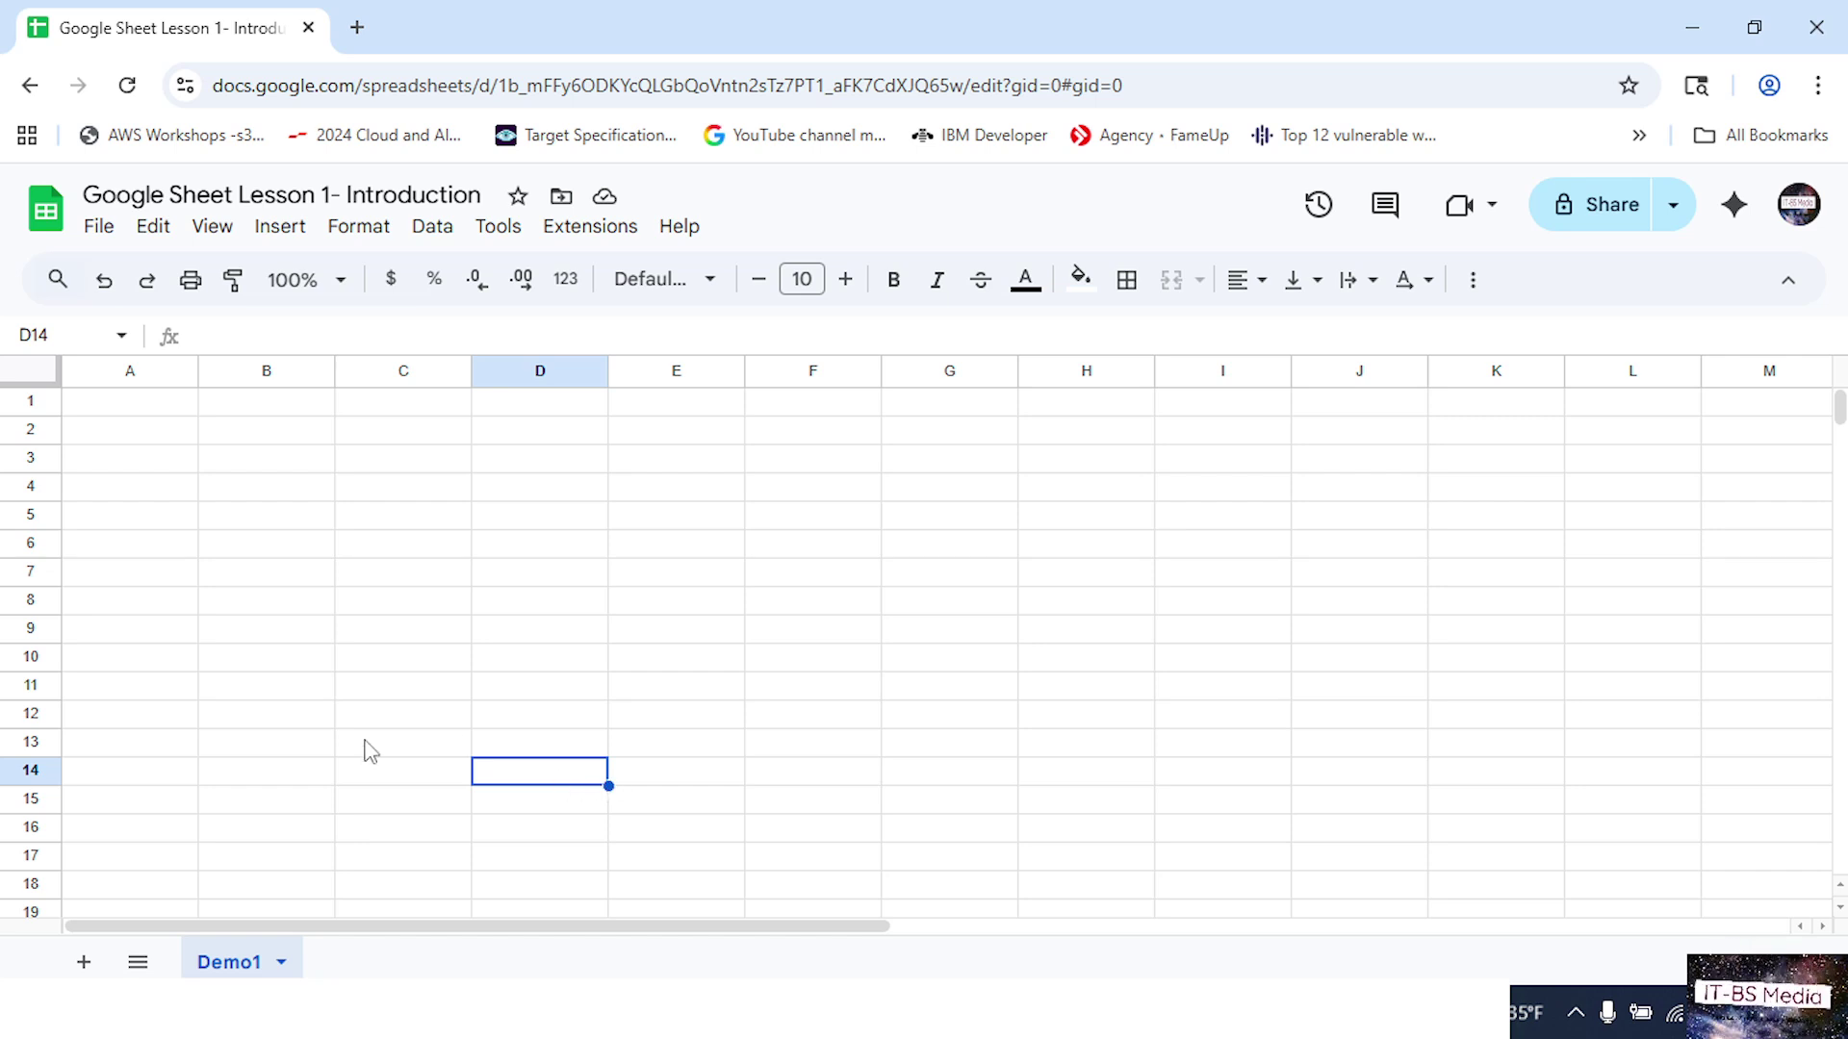
- Open empty cell A1 for editing, leave it blank, and move the selection through A2 and B2 back to A2
left_click(110, 409)
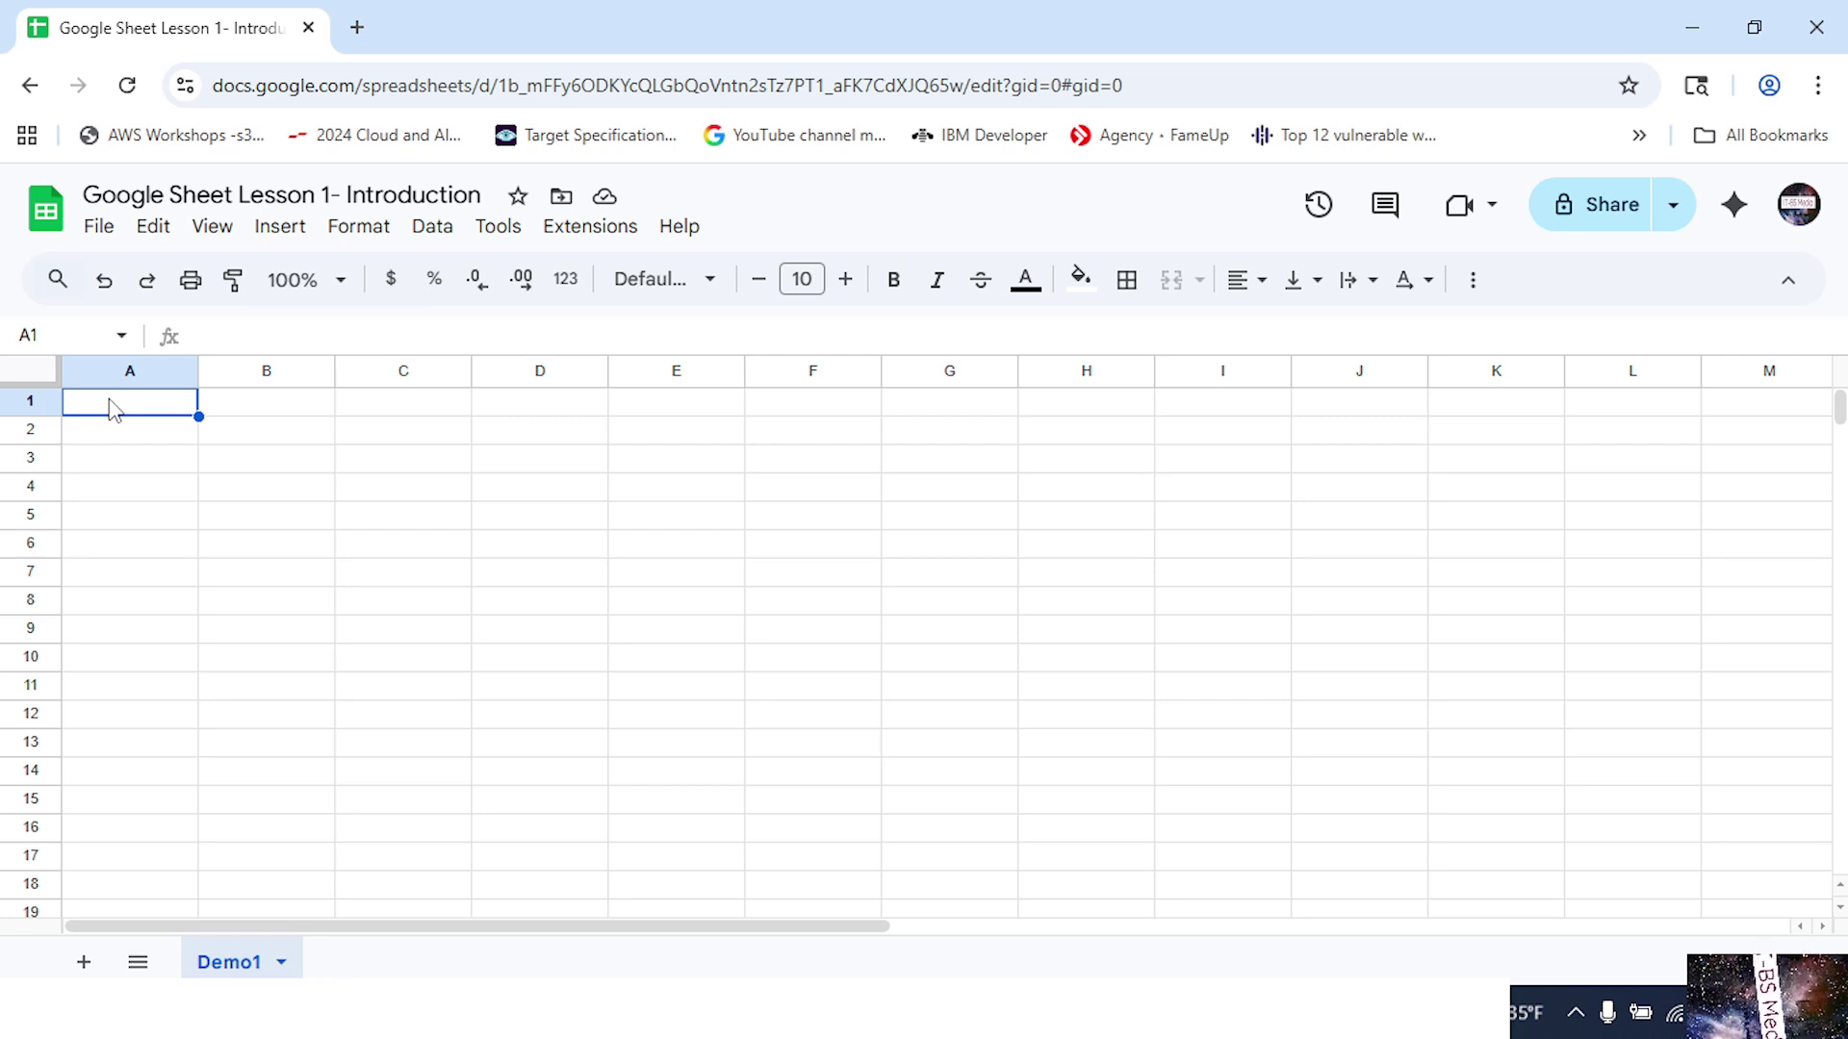
double_click(109, 403)
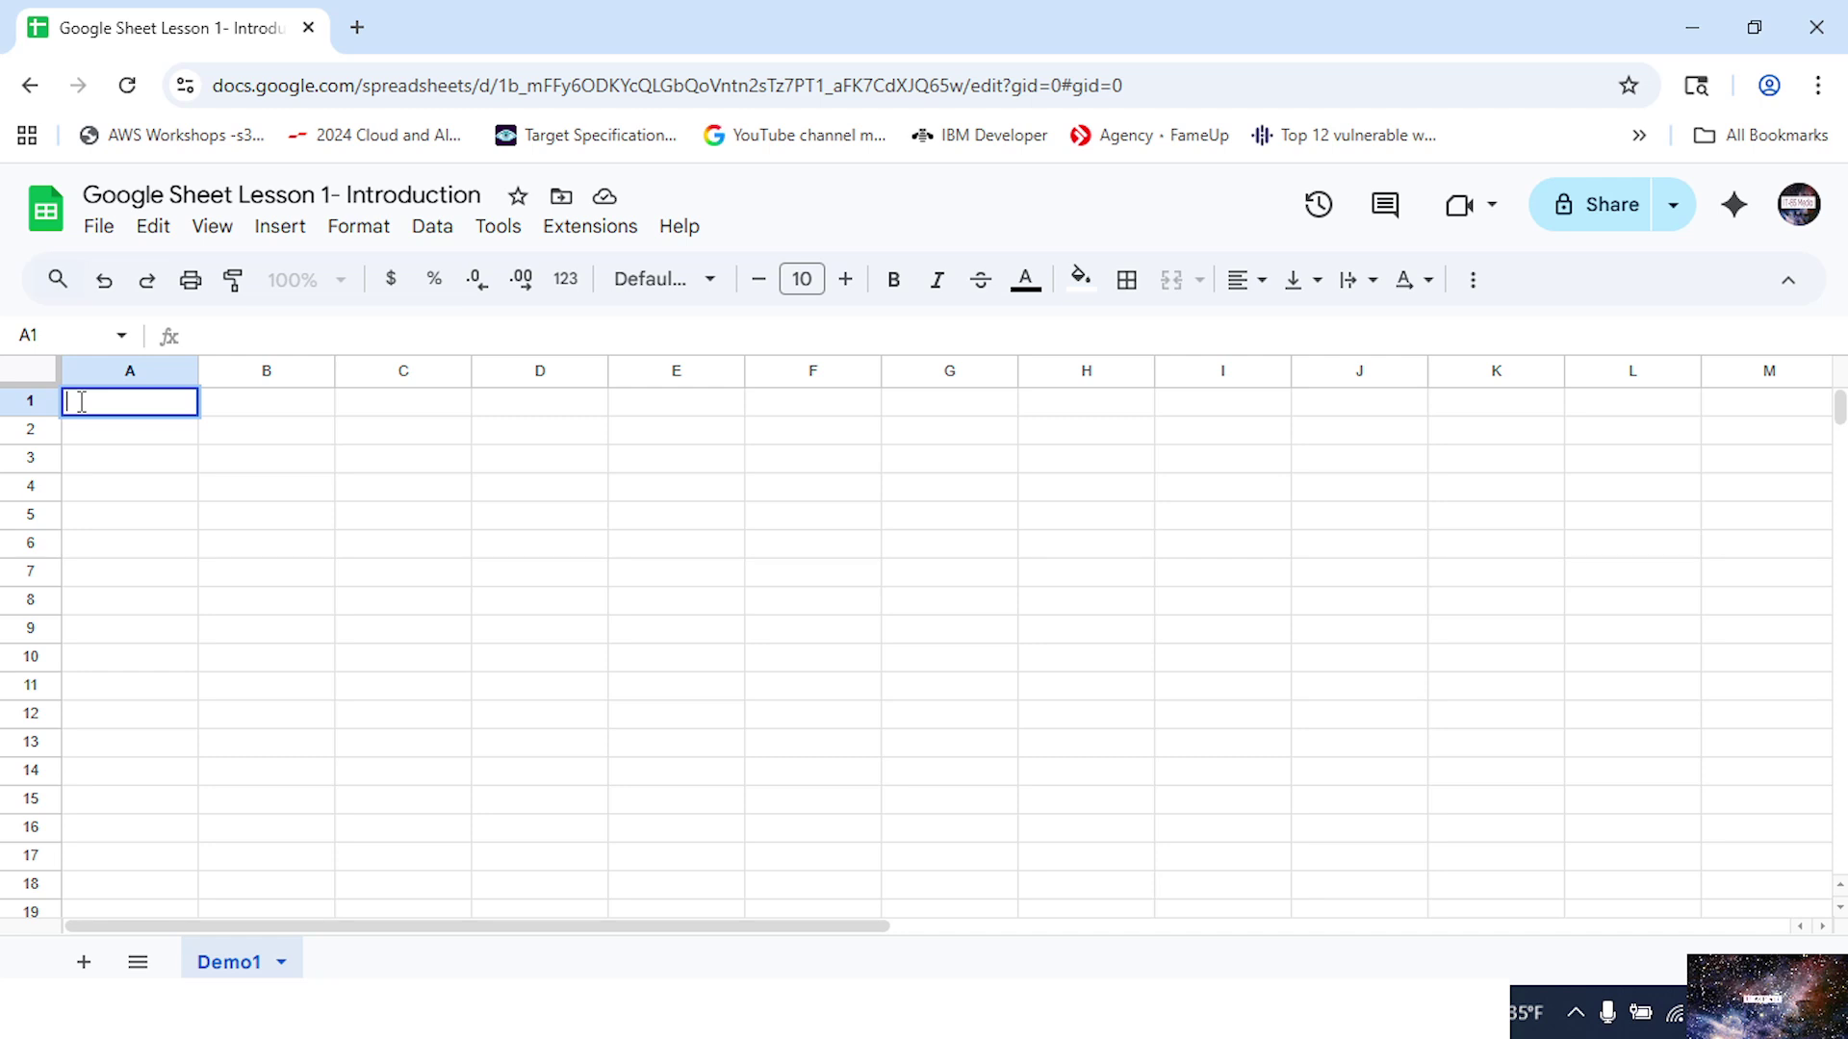
key("Return")
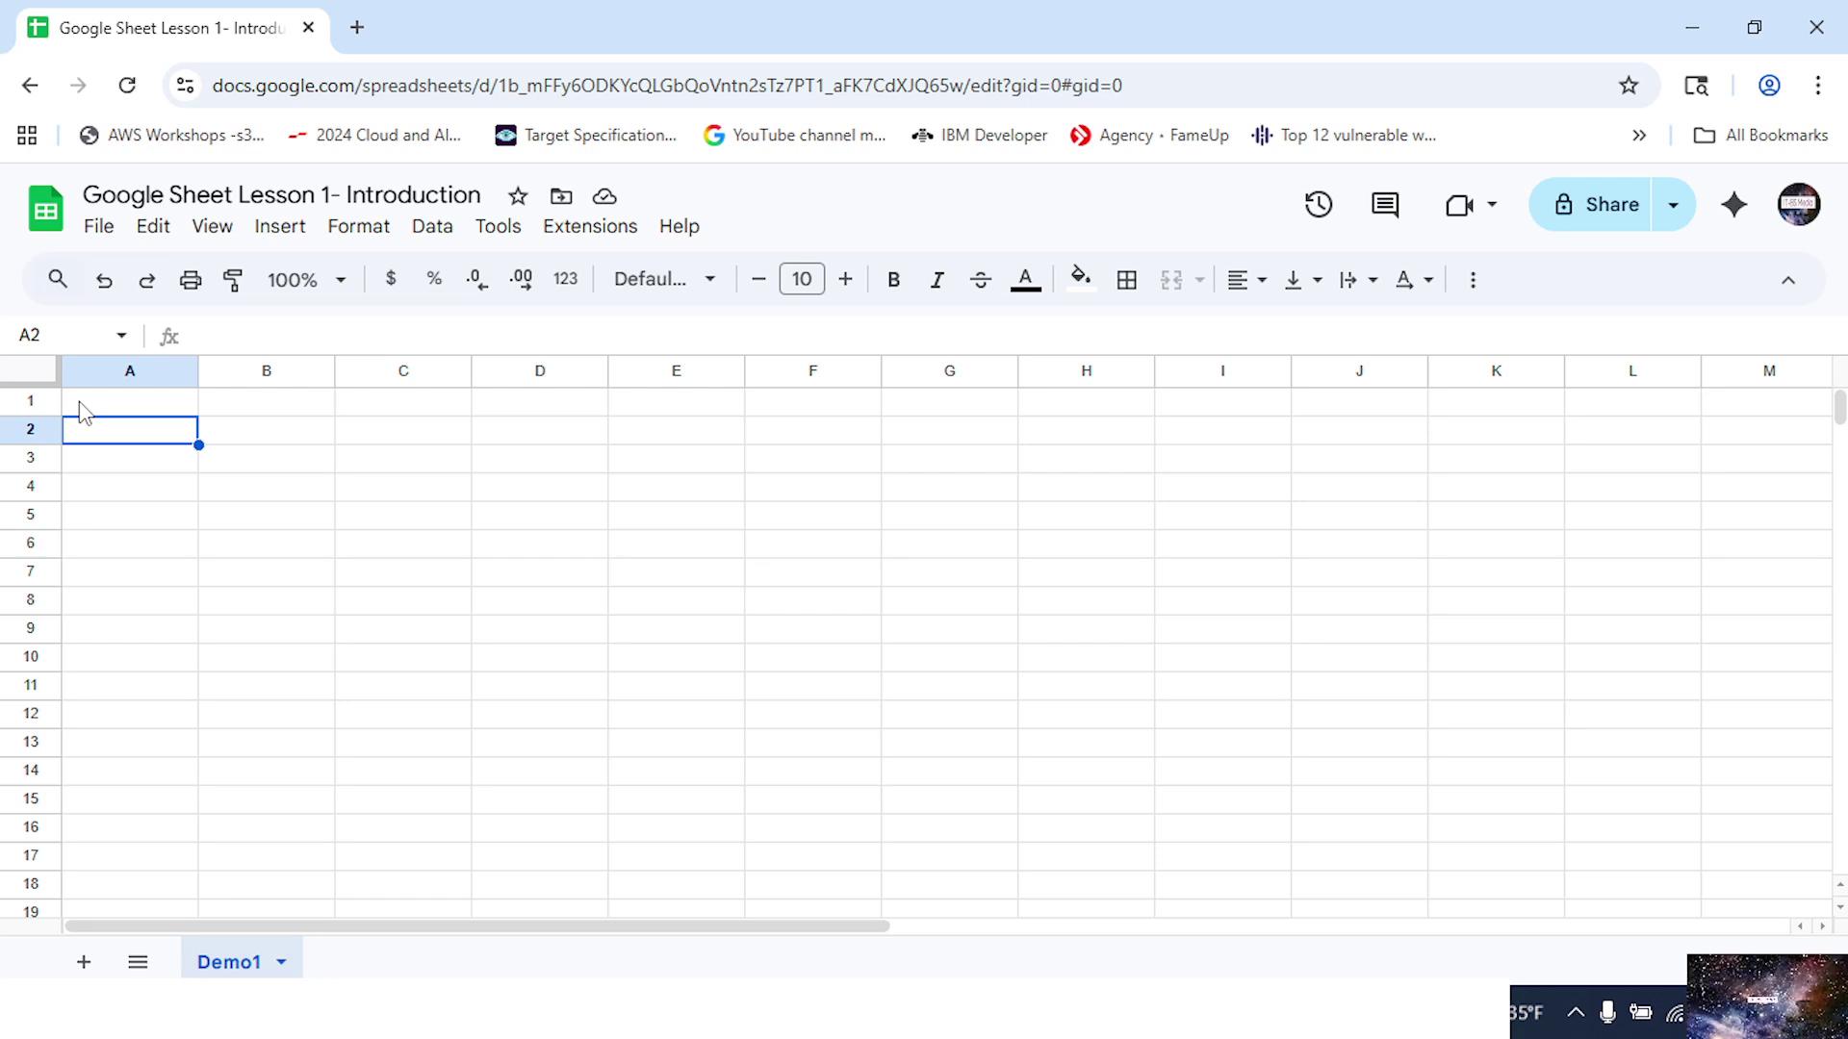
key("Right")
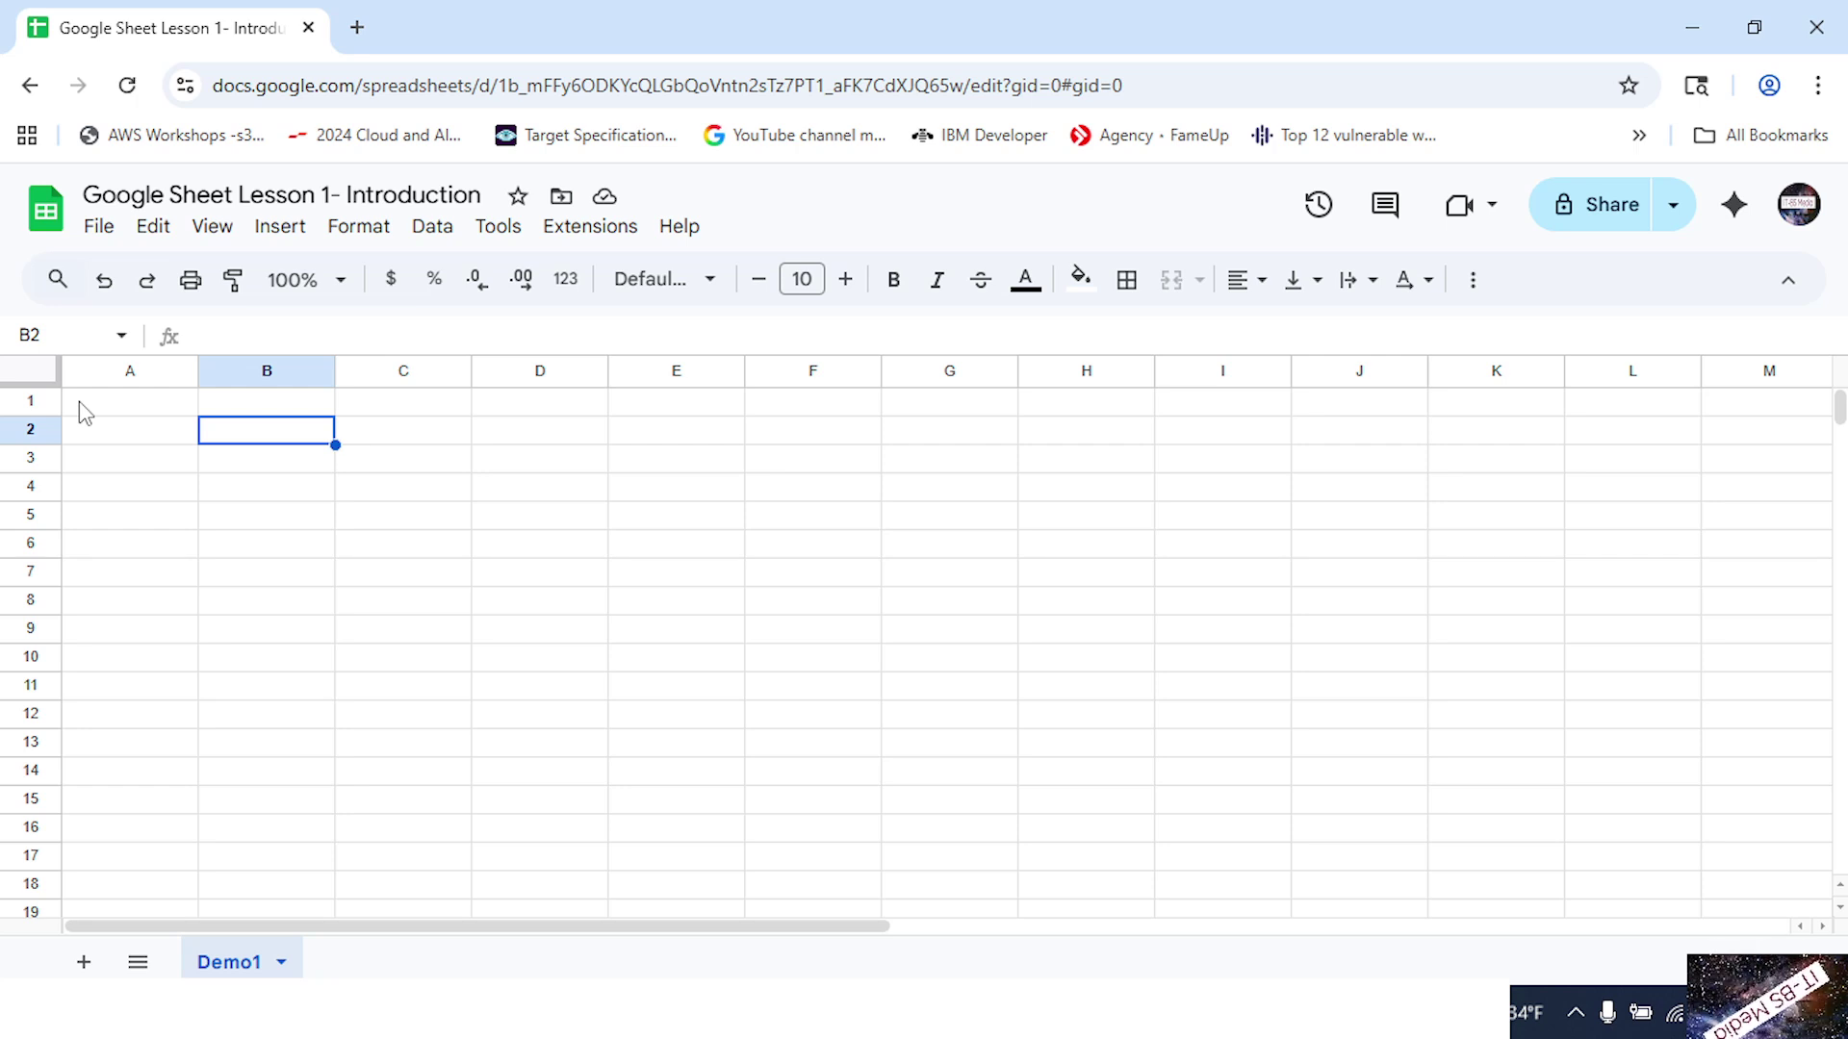
key("Left")
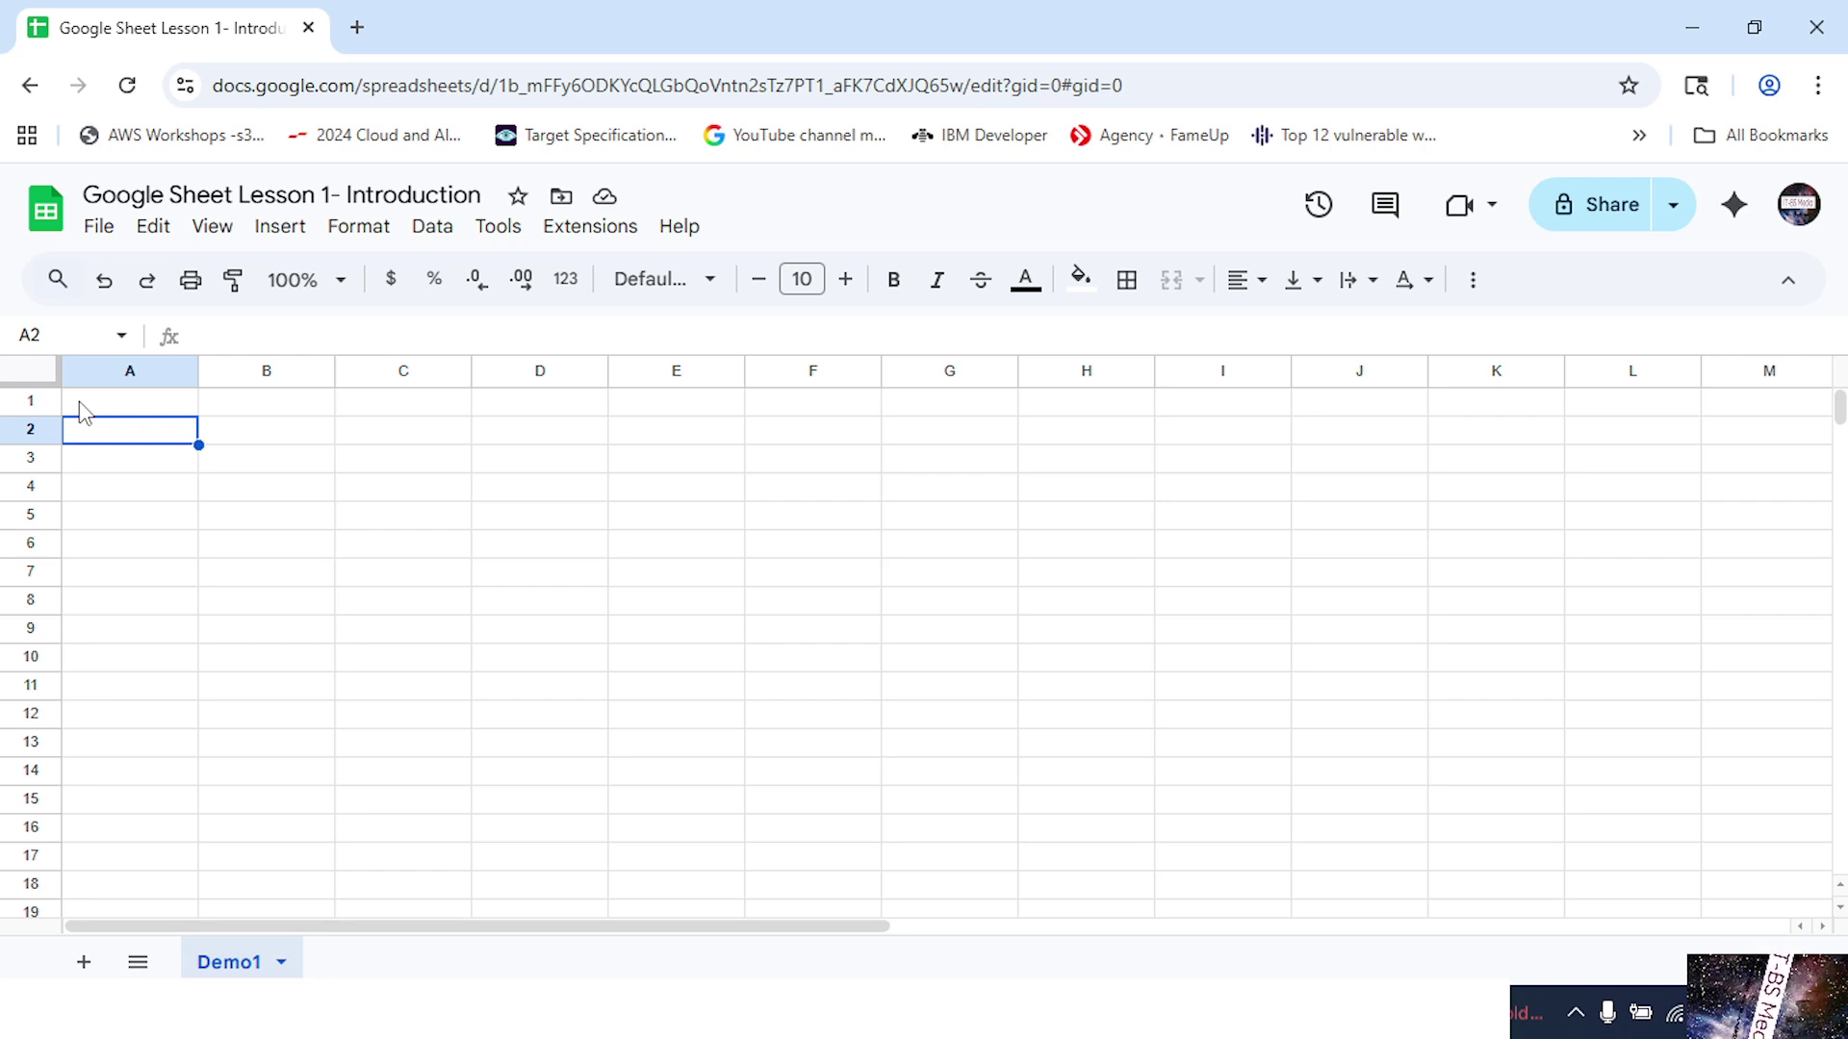
- Select all of column A, the range A4:A5, and the single cell A5
left_click(122, 364)
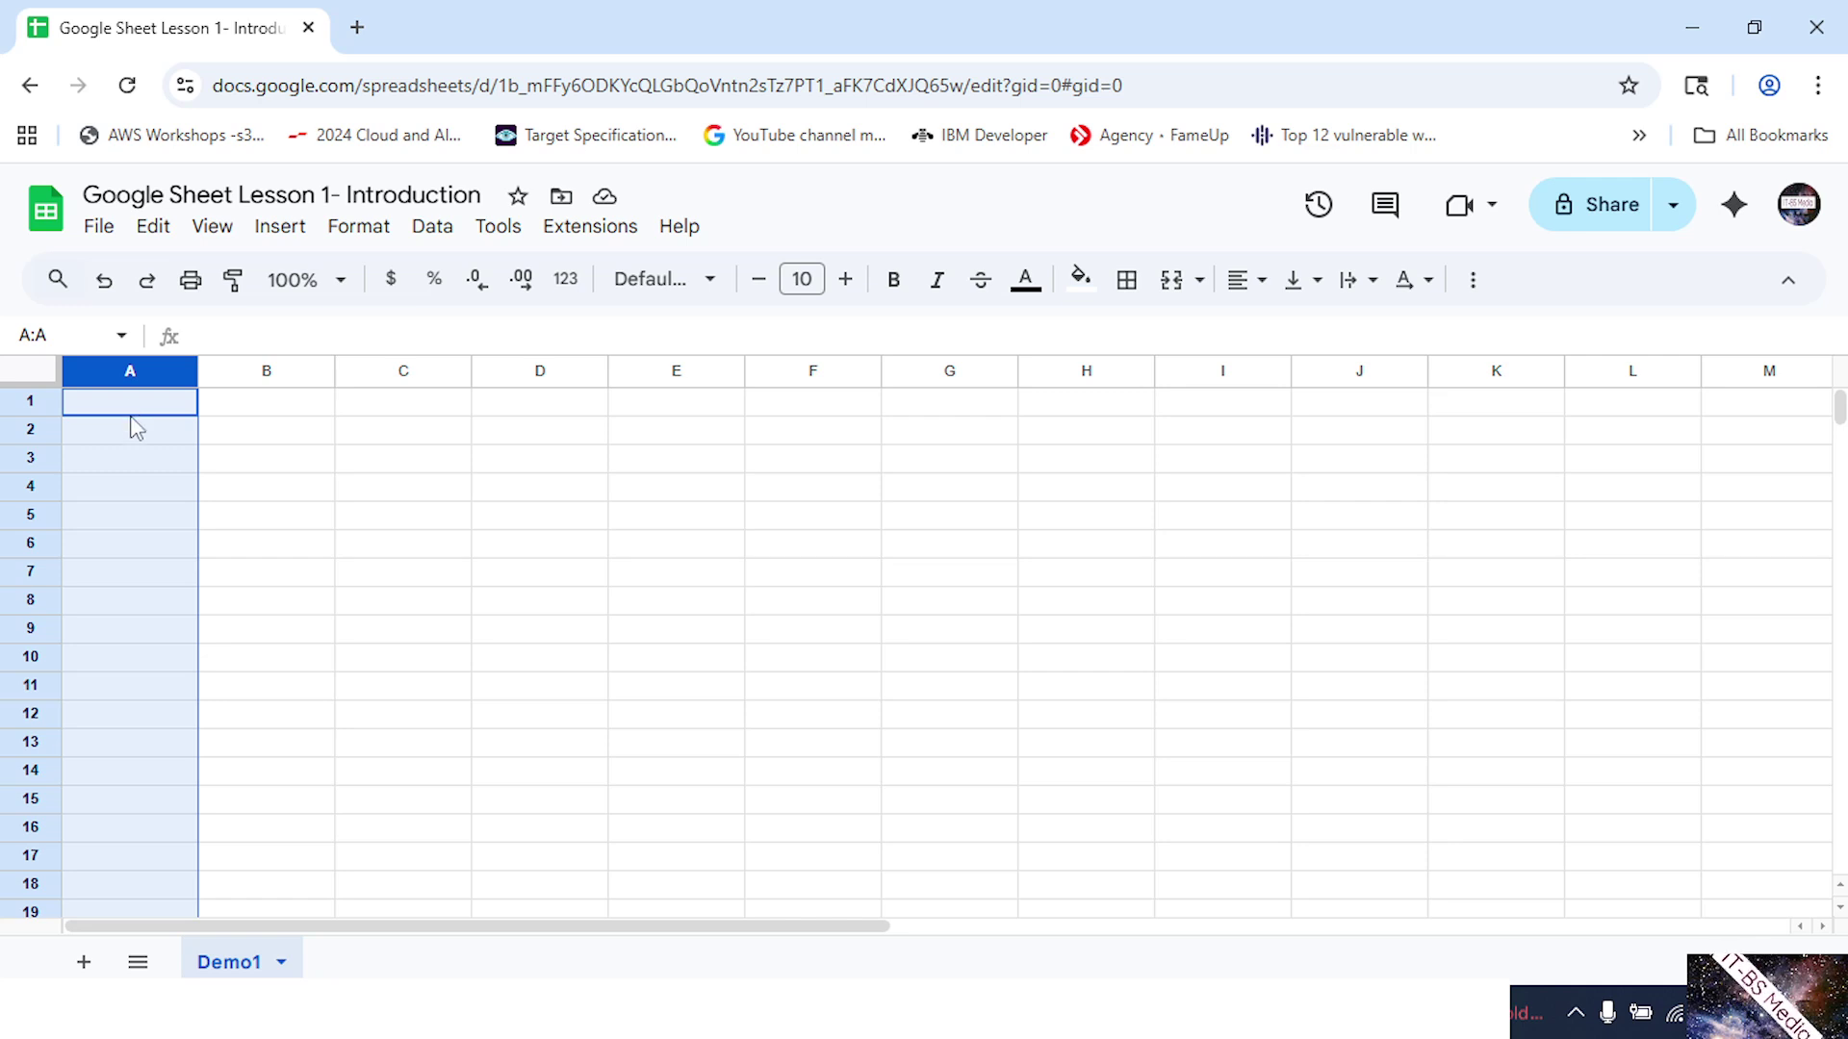
left_click_drag(132, 497, 115, 512)
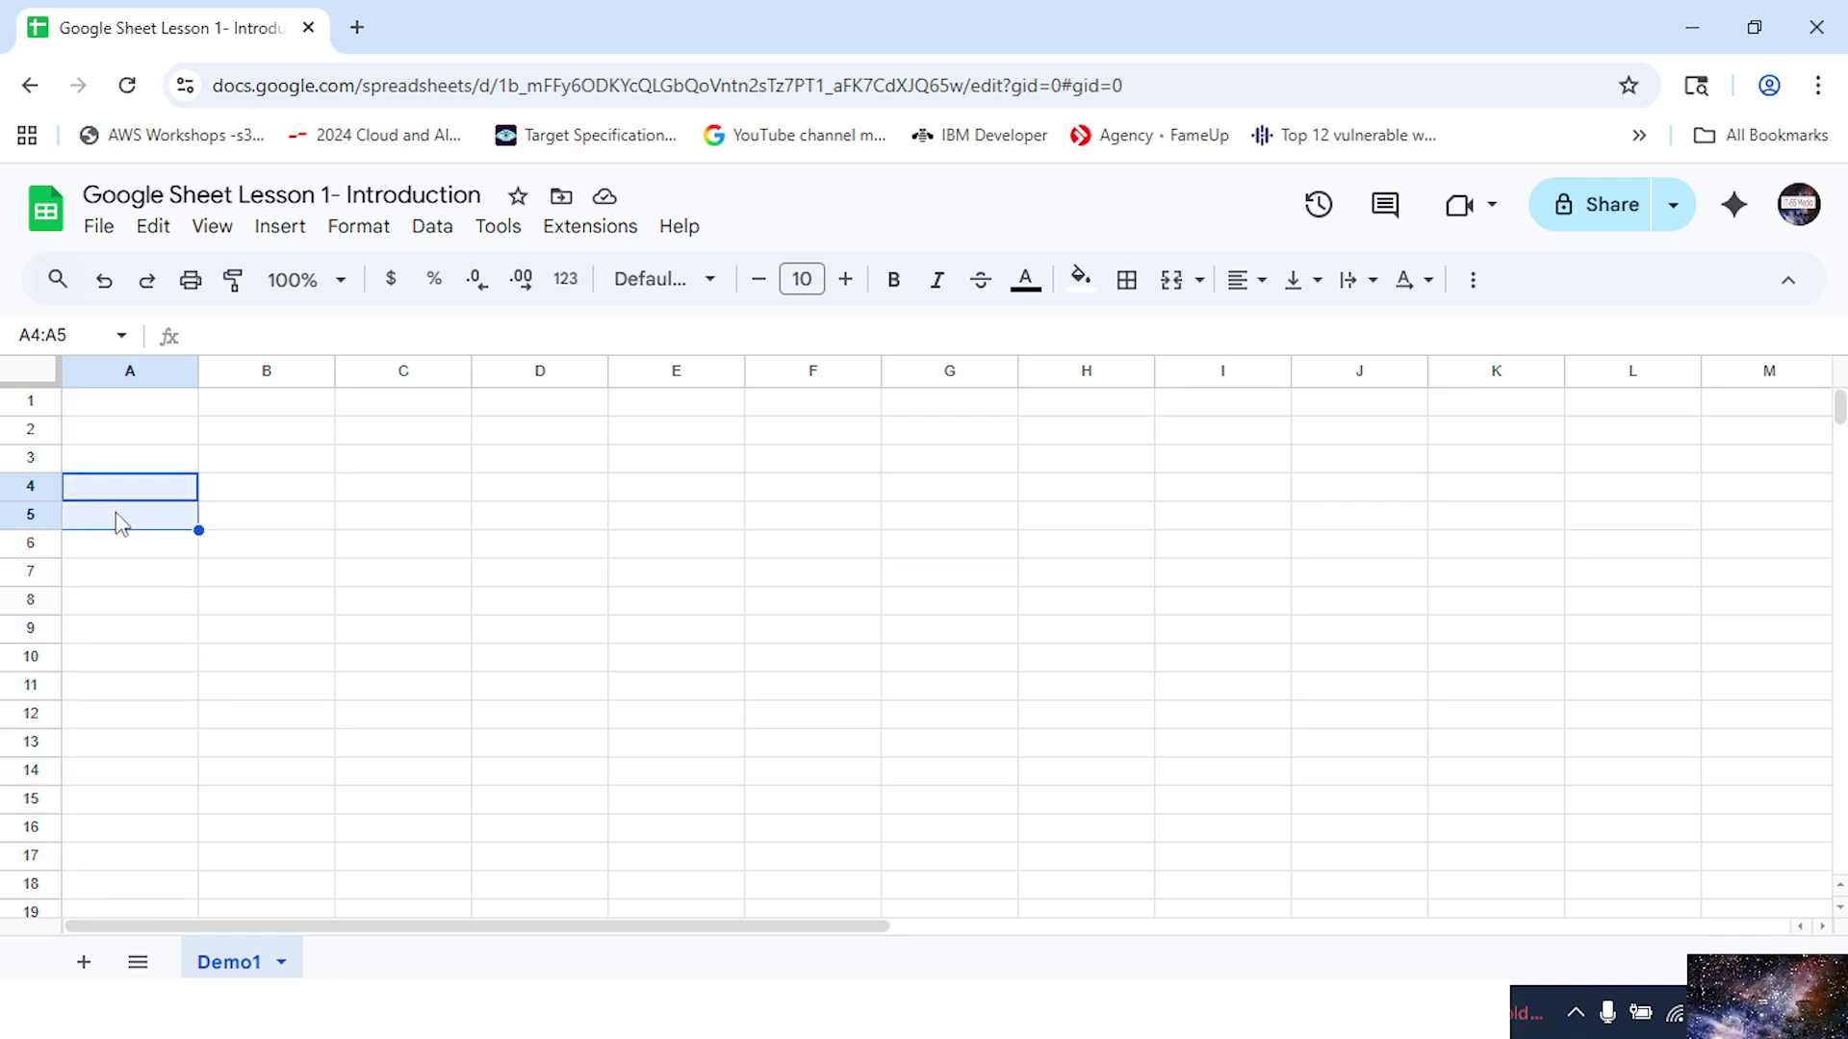
left_click(119, 520)
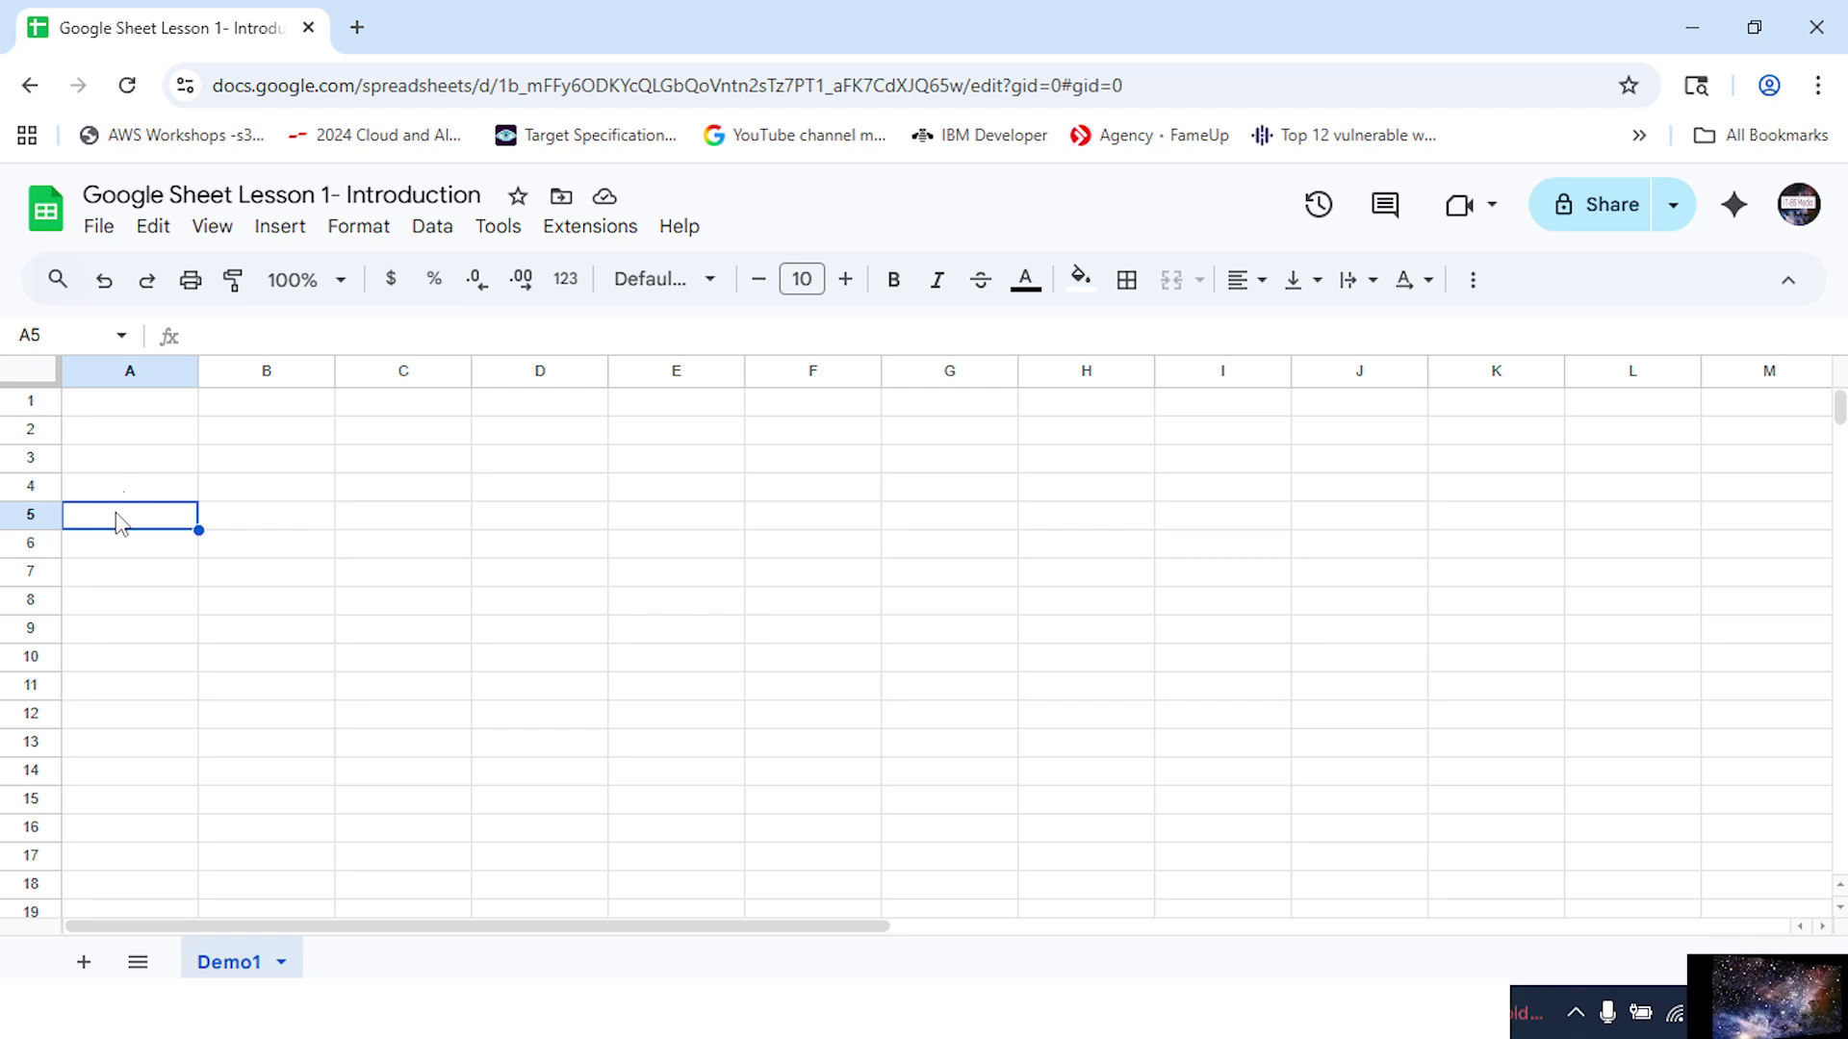
- Enter "Name" as a heading in cell A1 and extend it to "Student Name"
left_click(133, 411)
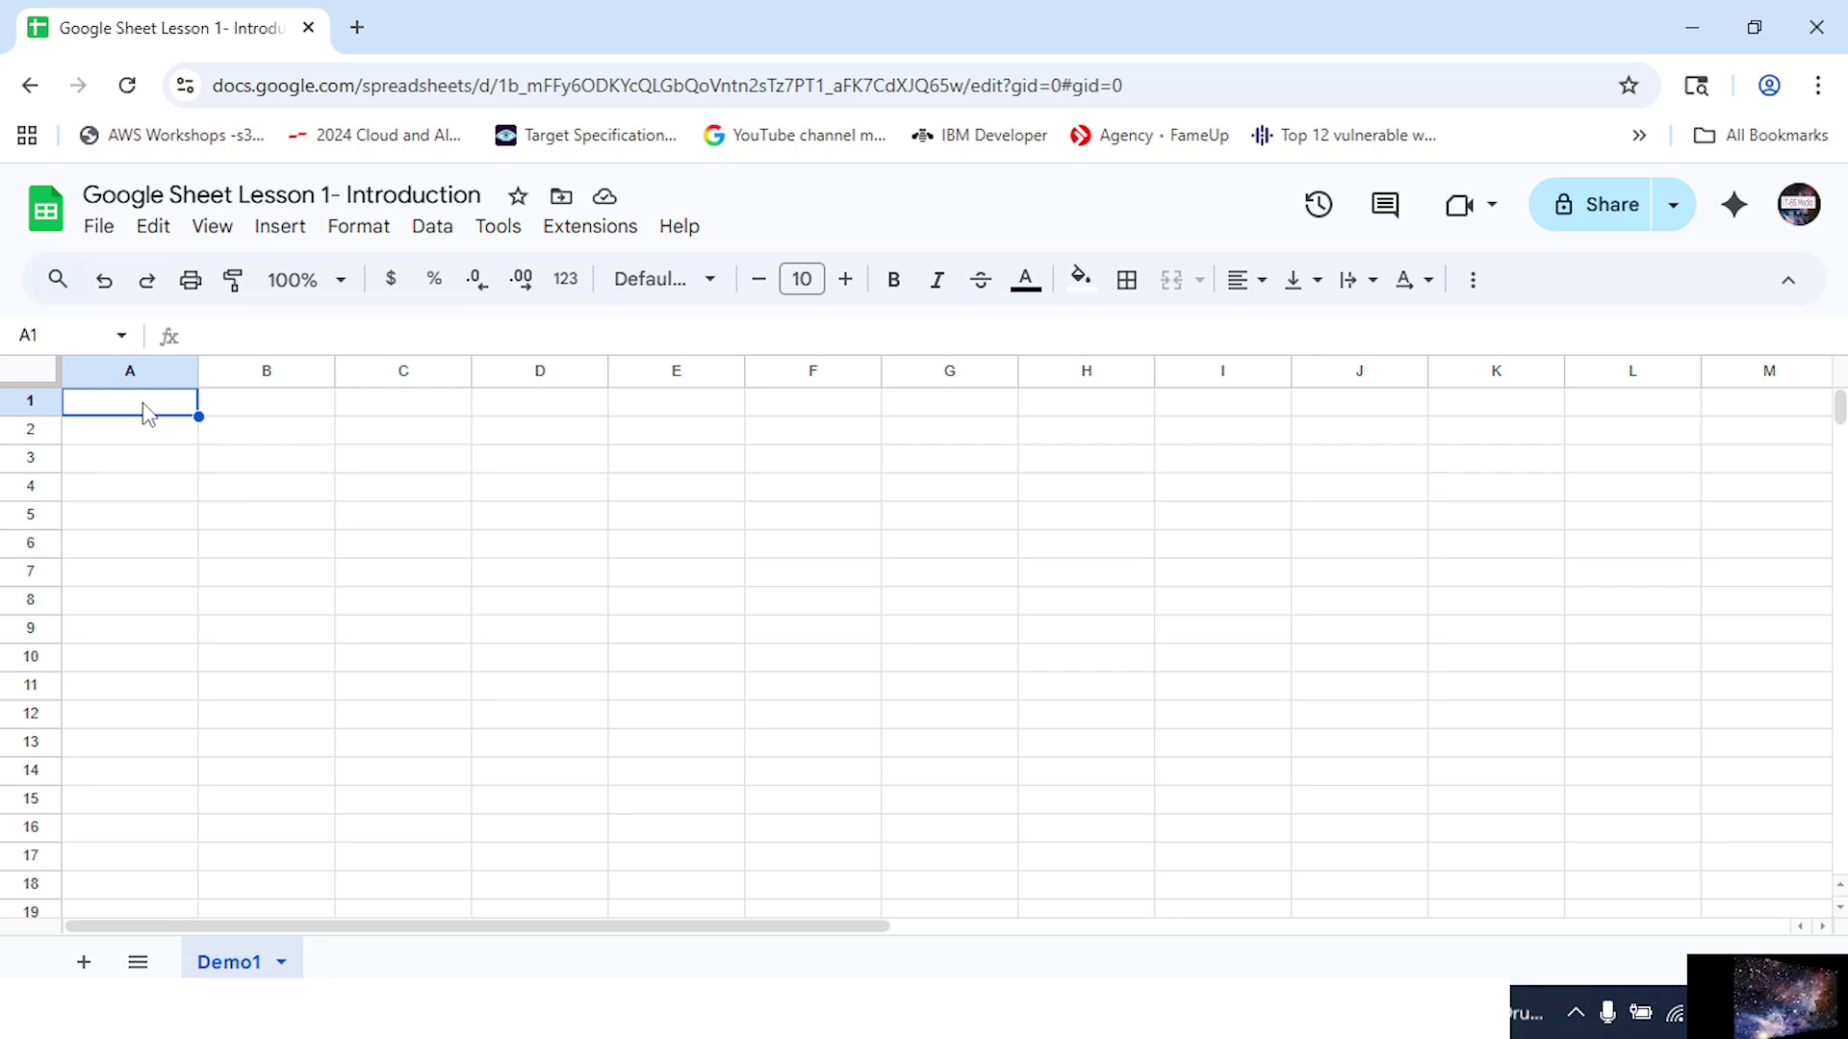
type("Name")
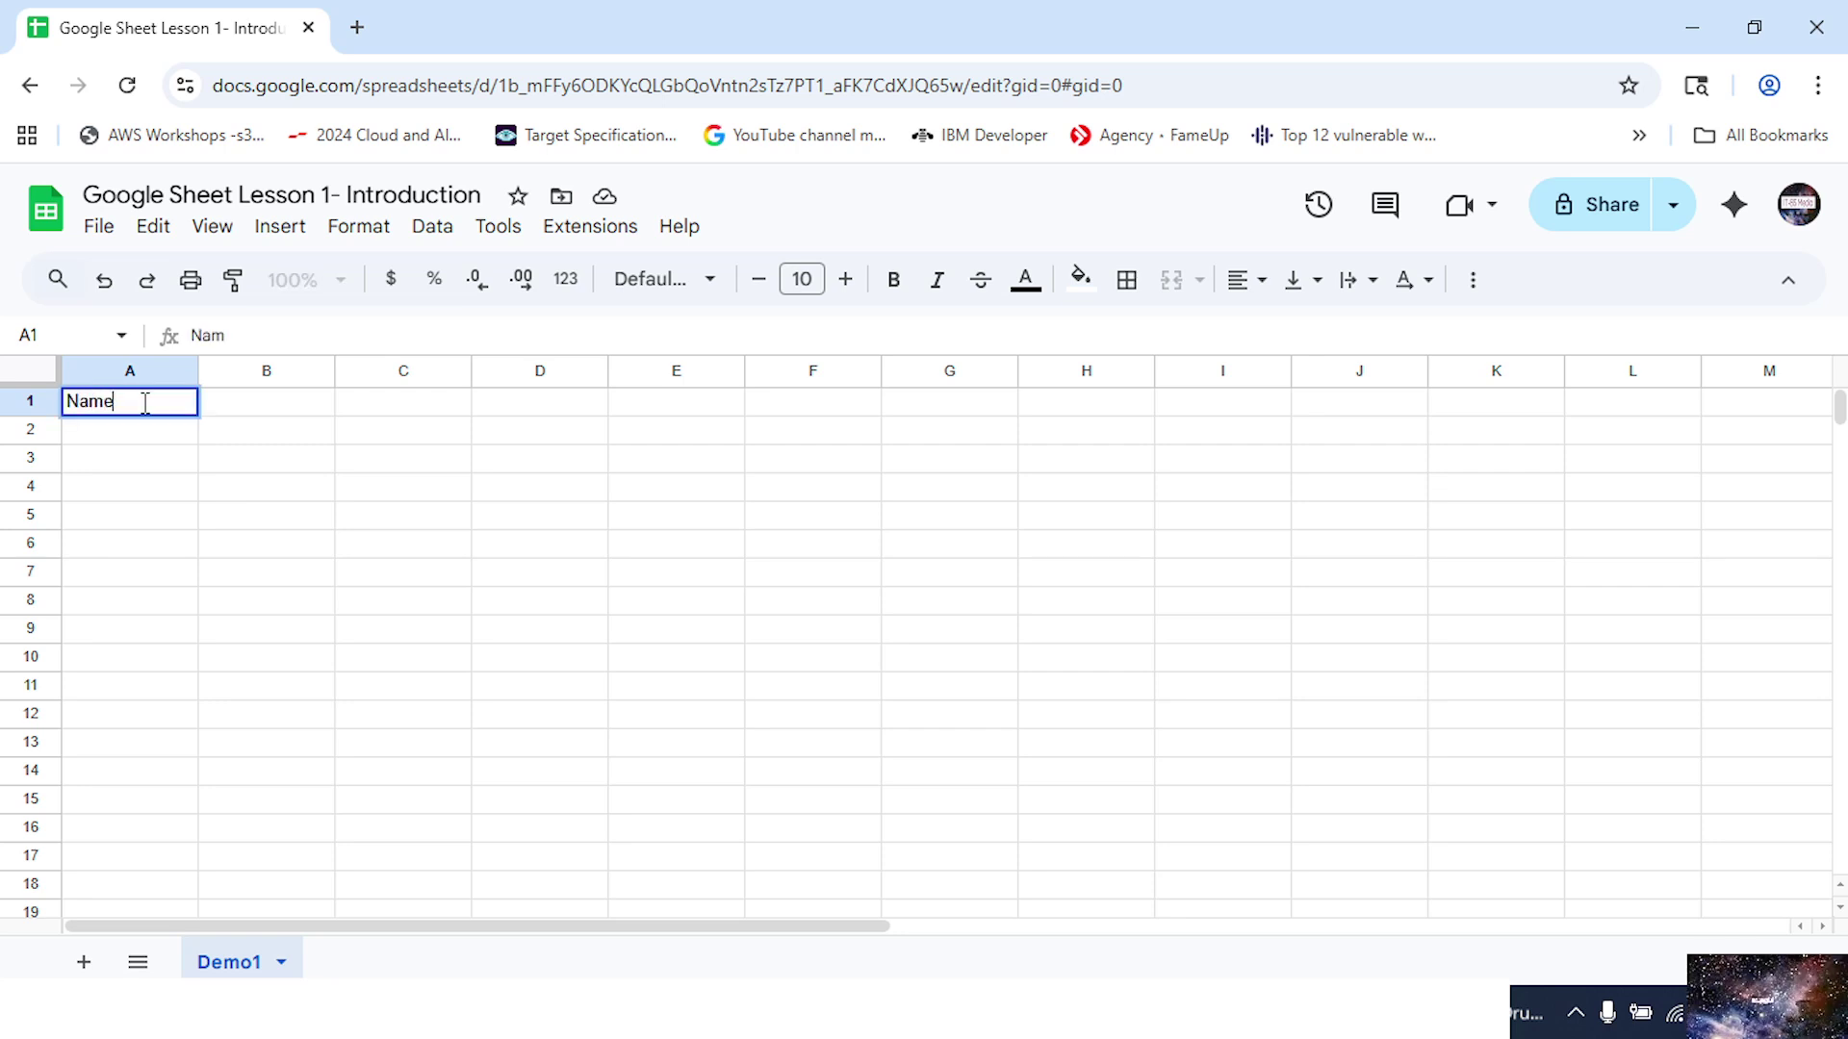
key("Return")
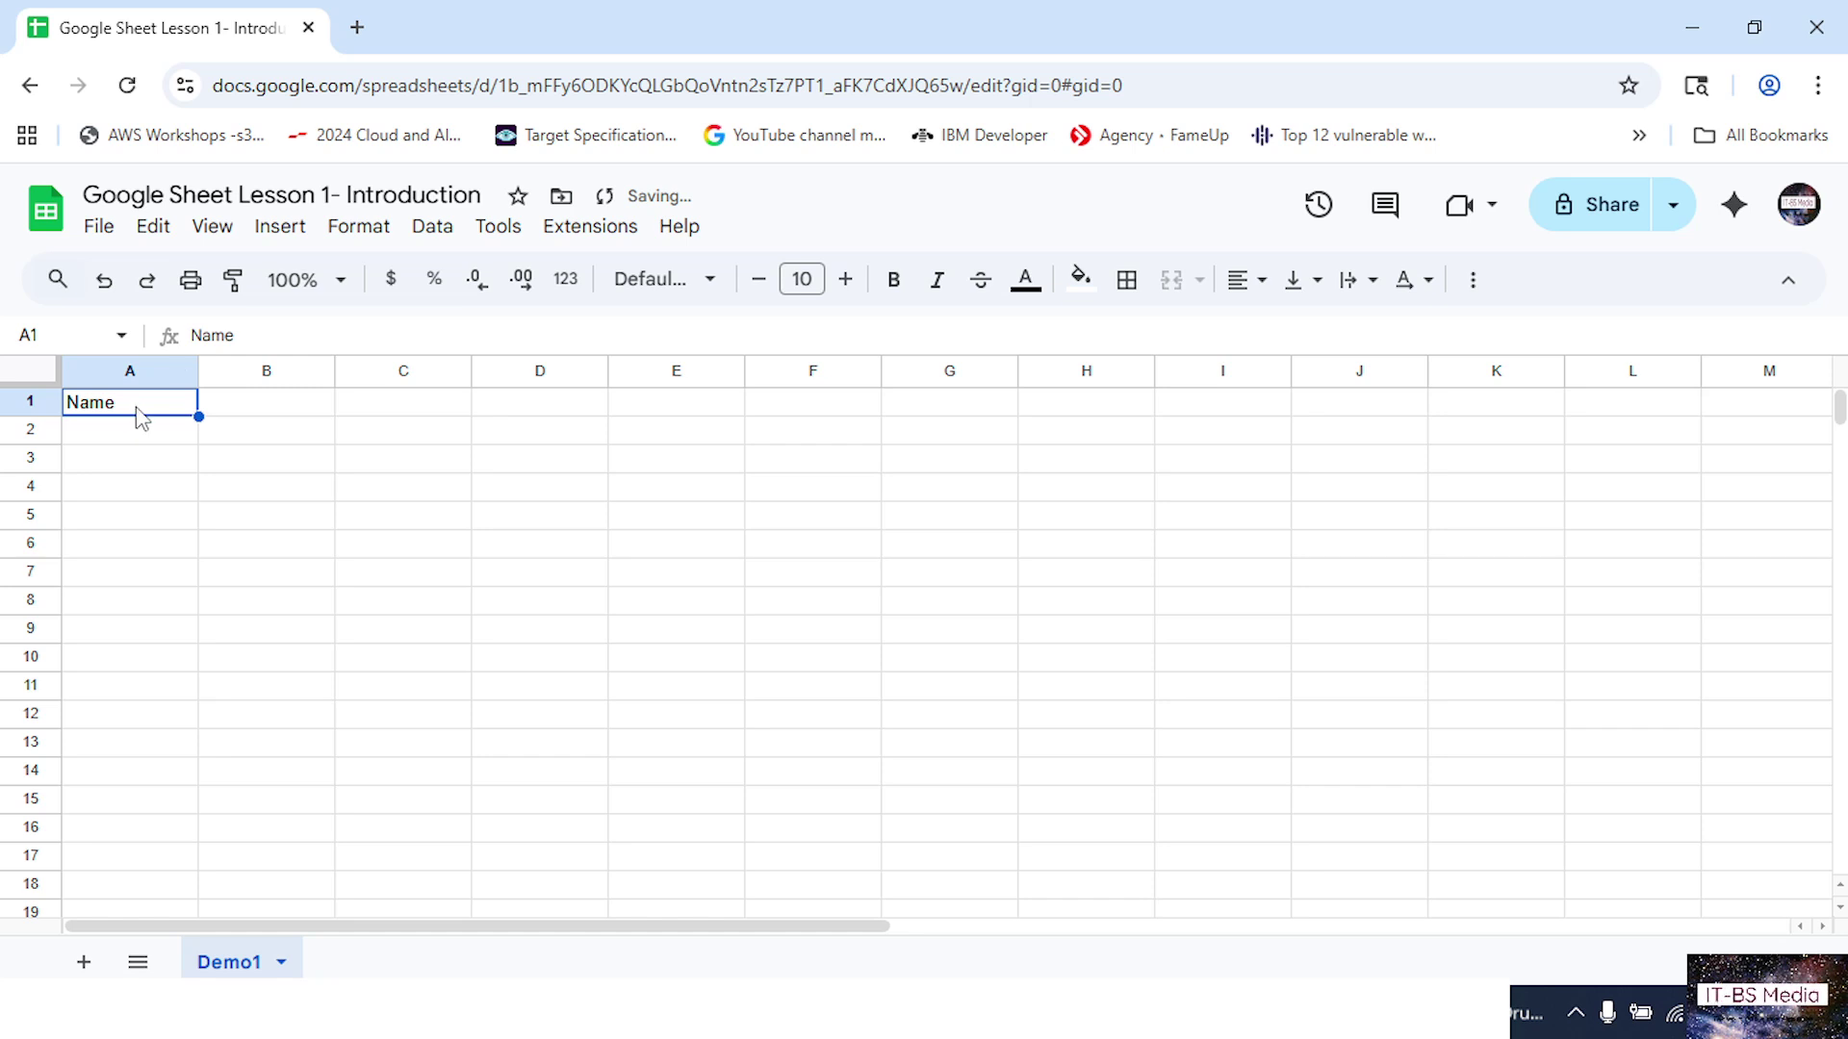
left_click(195, 334)
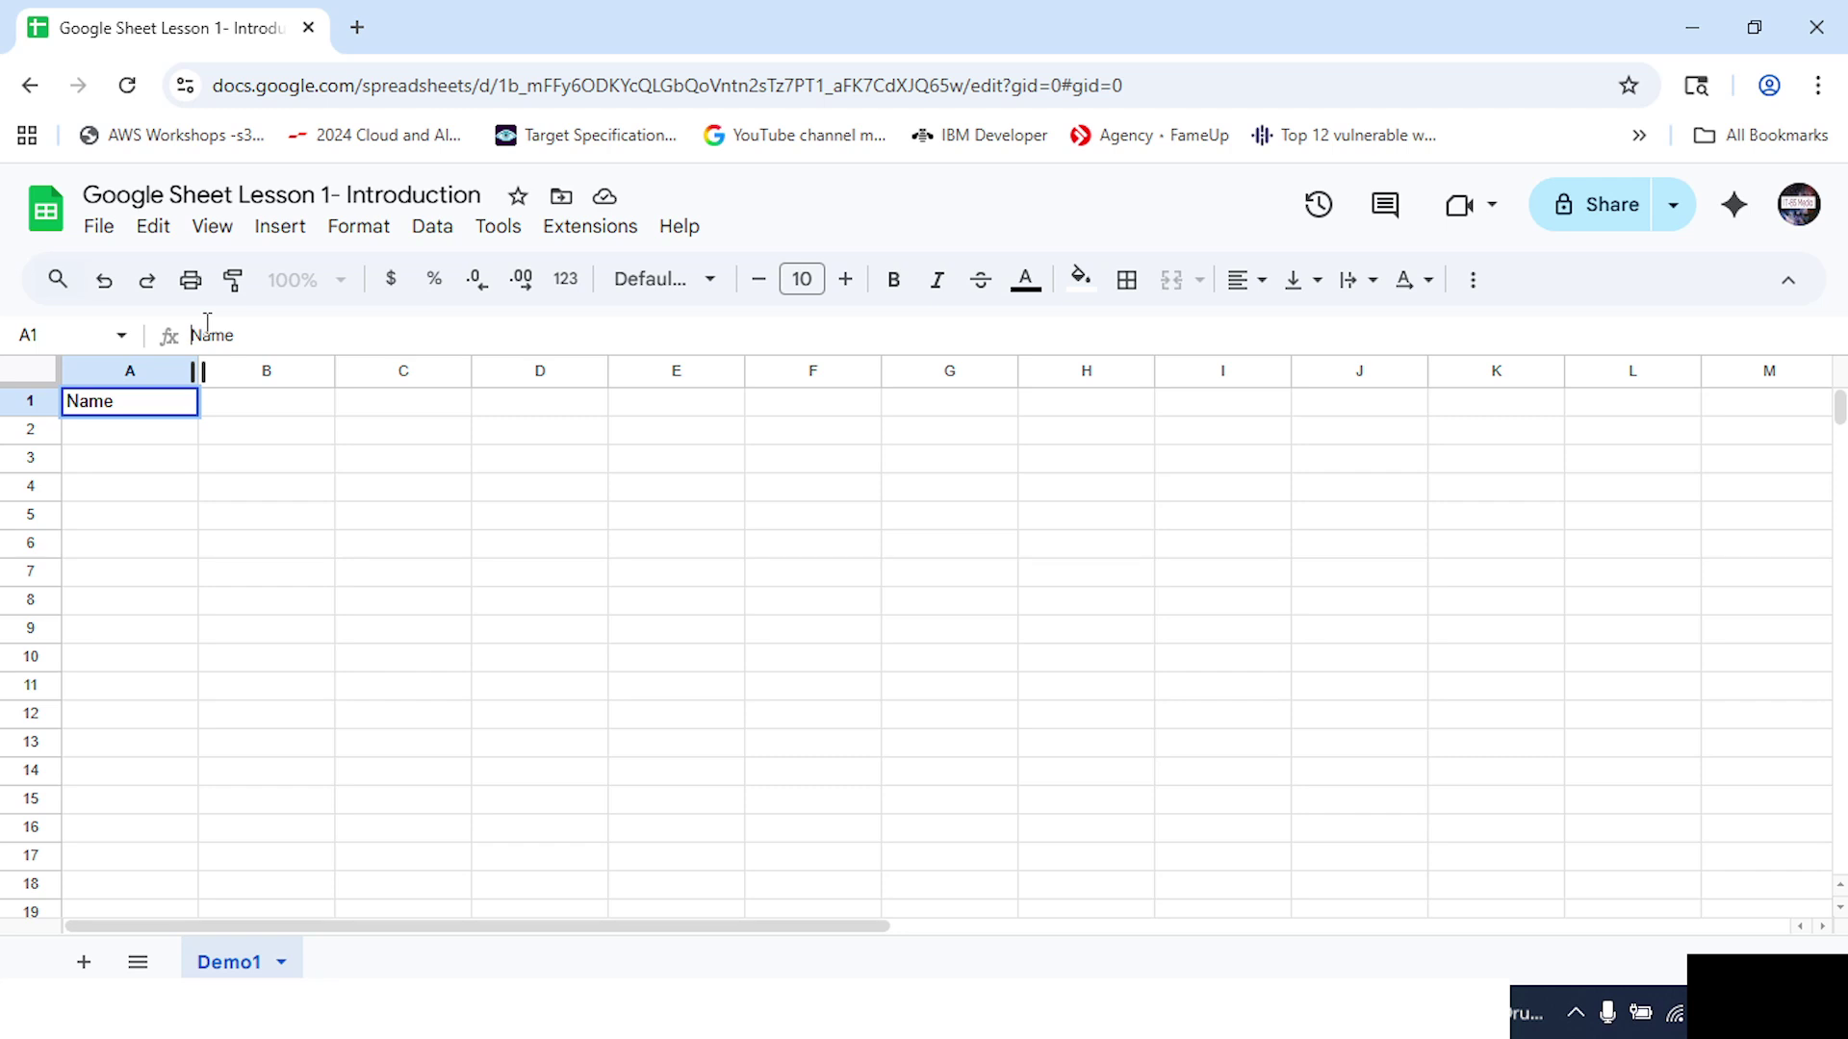
type("St")
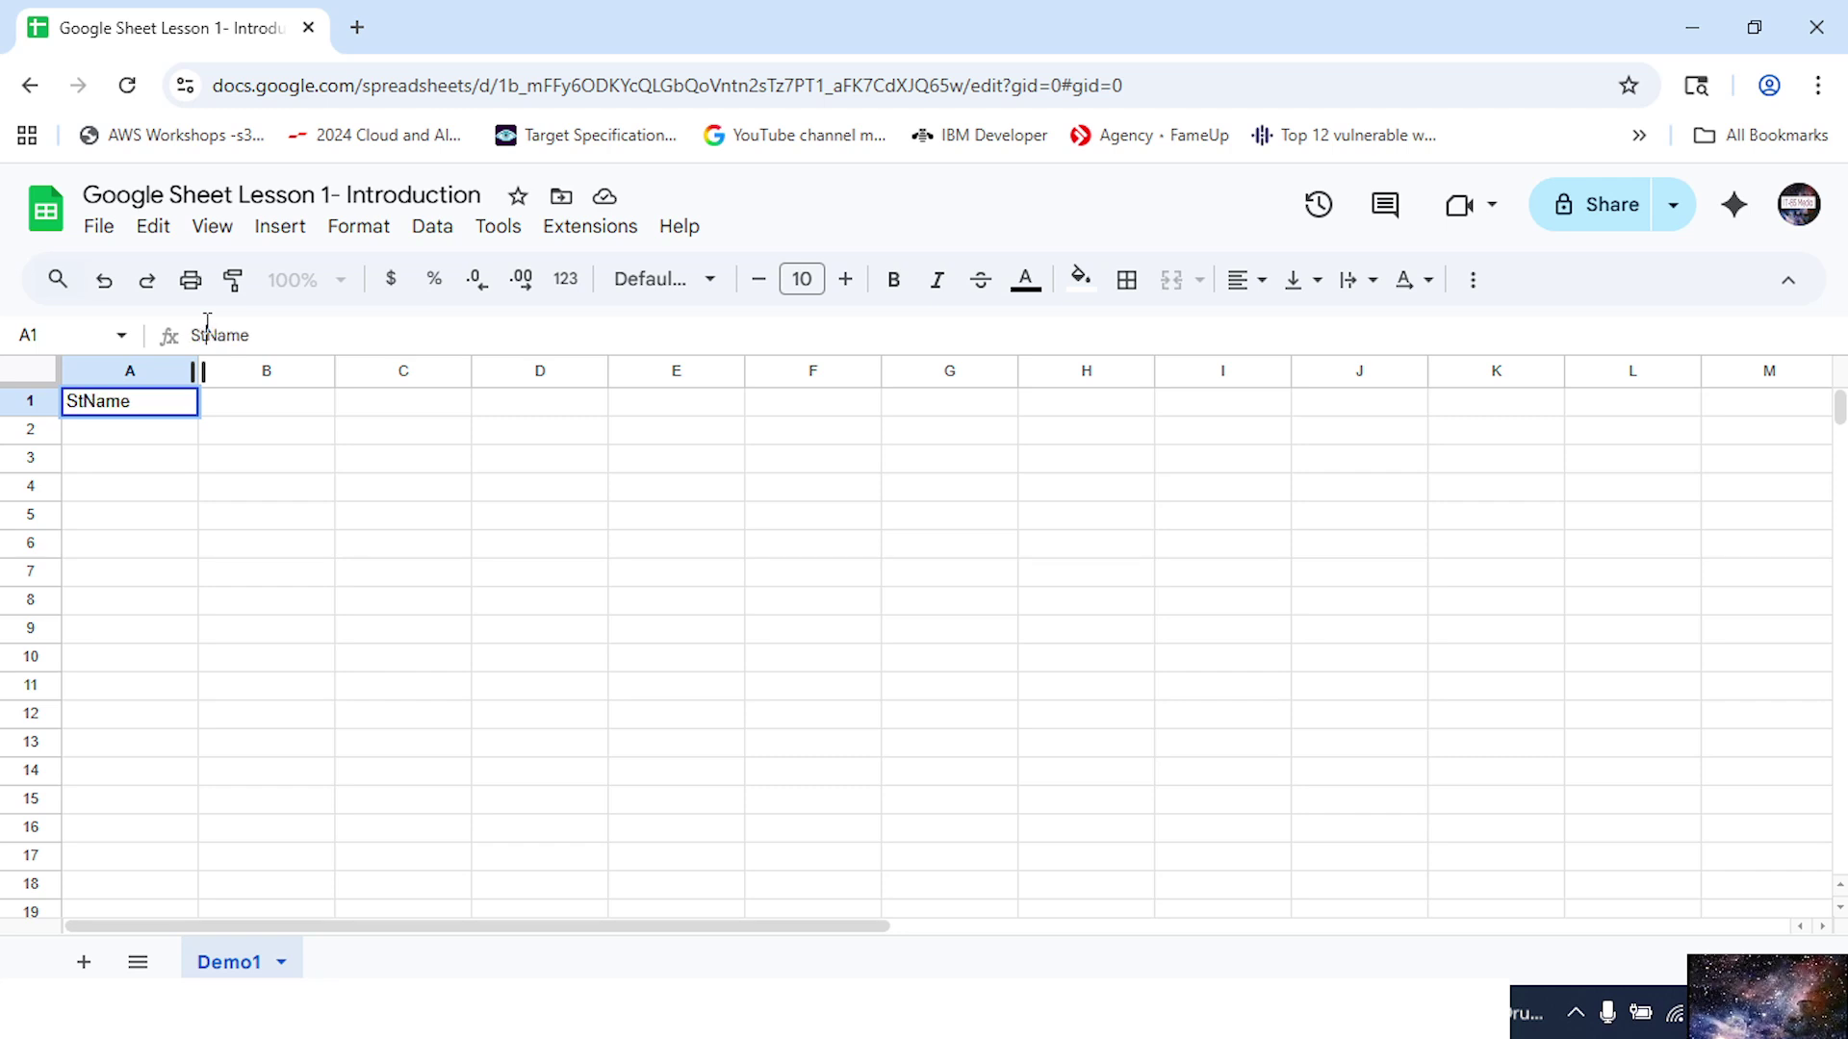
type("udent")
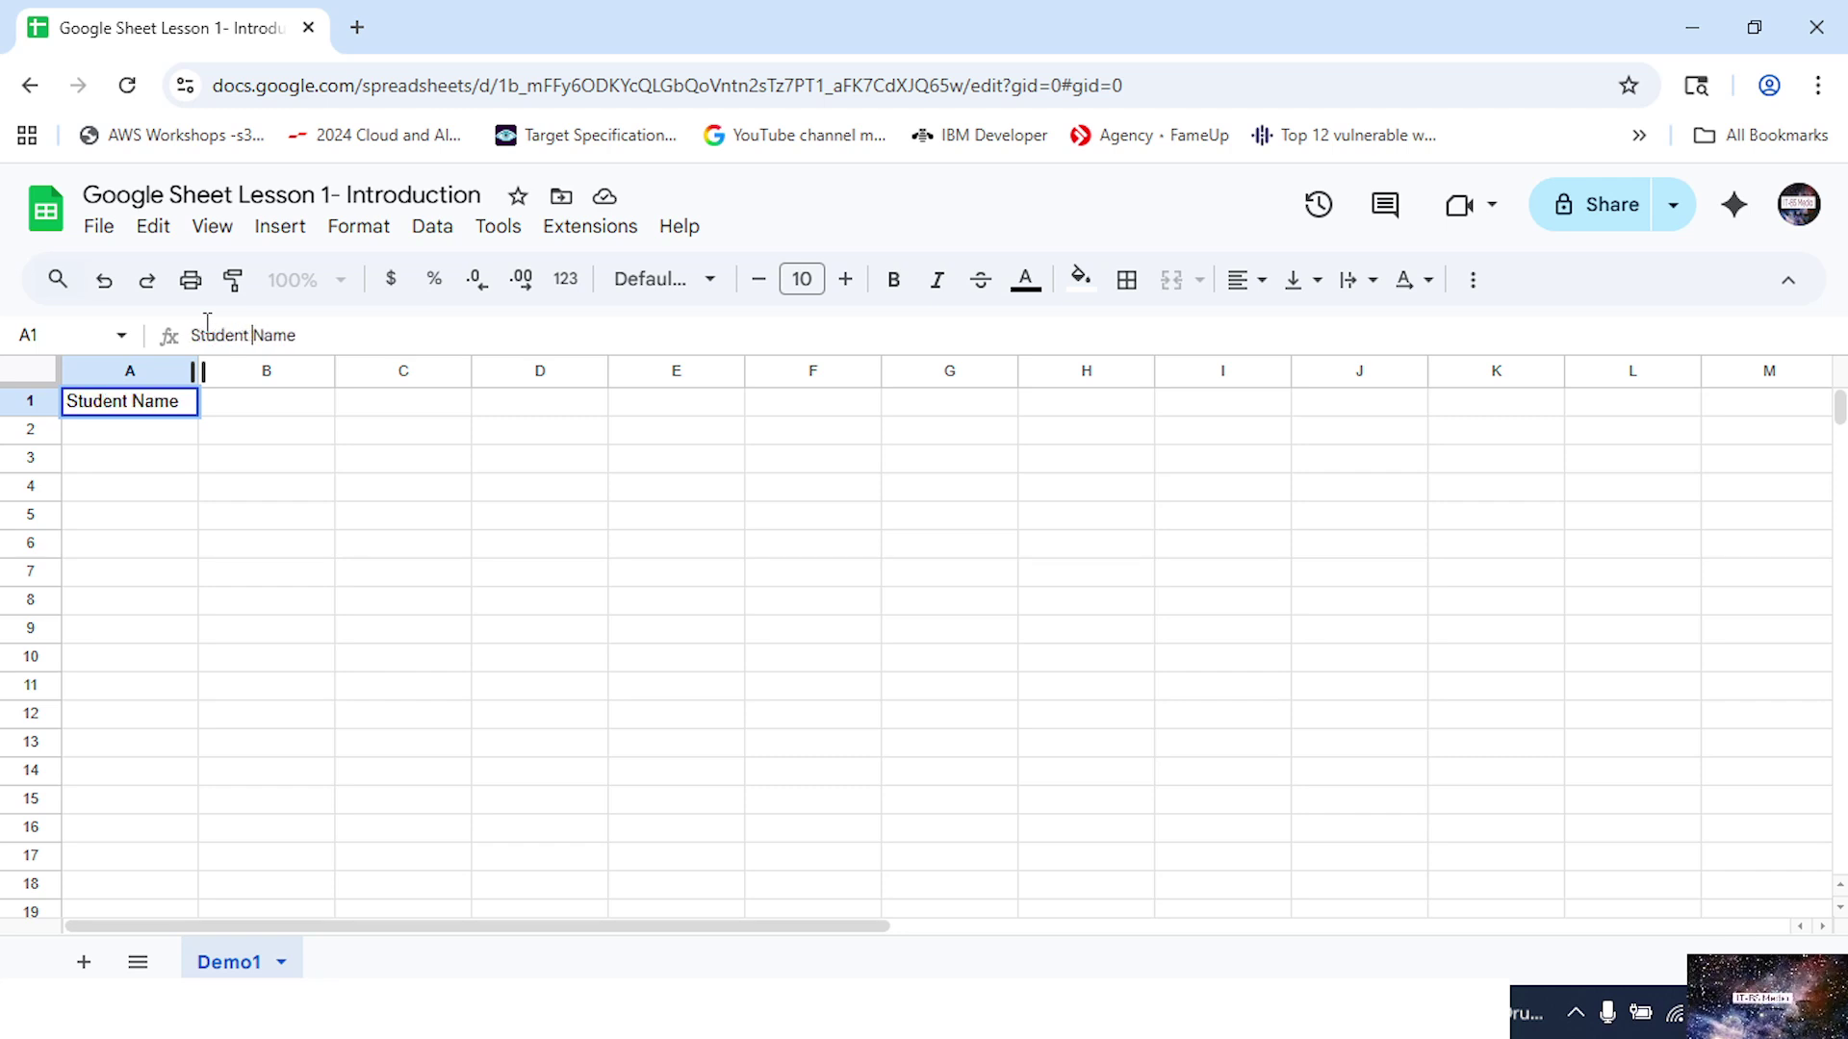
- Enter the headings "Subject" in cell B1 and "Test 1" in cell C1
left_click(268, 406)
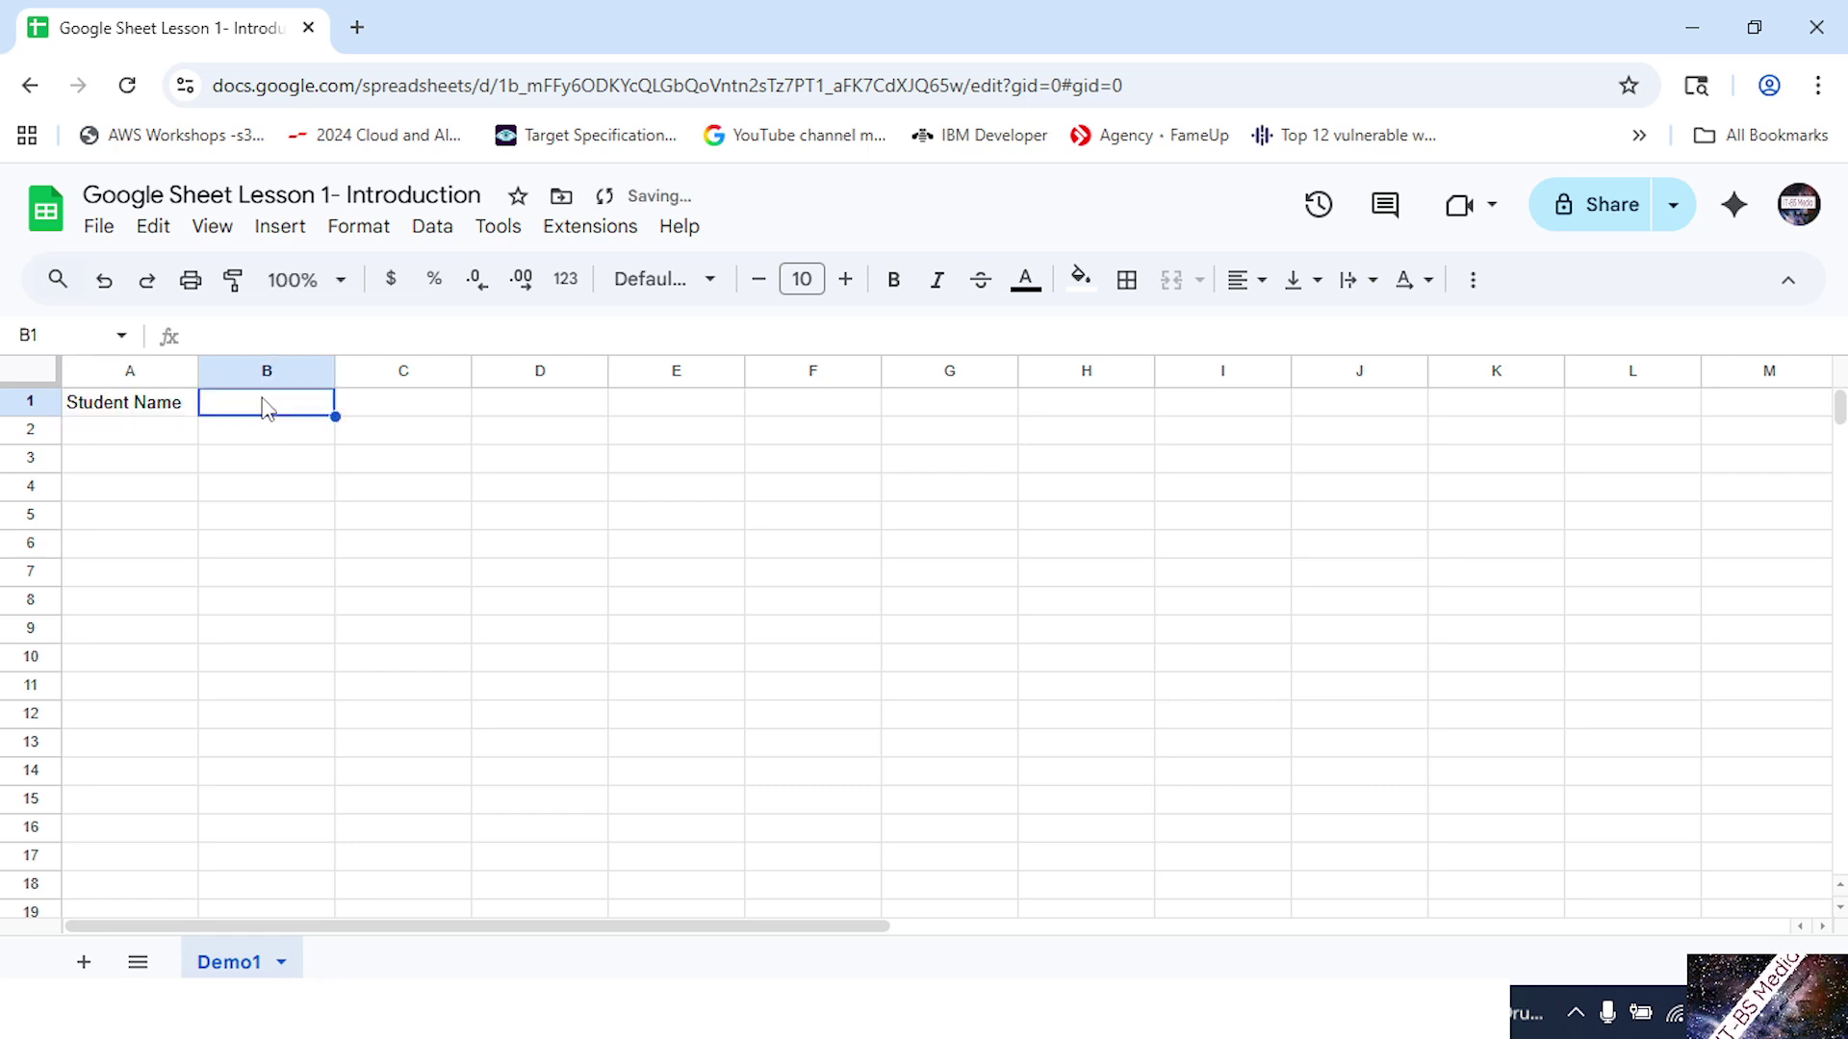
type("S")
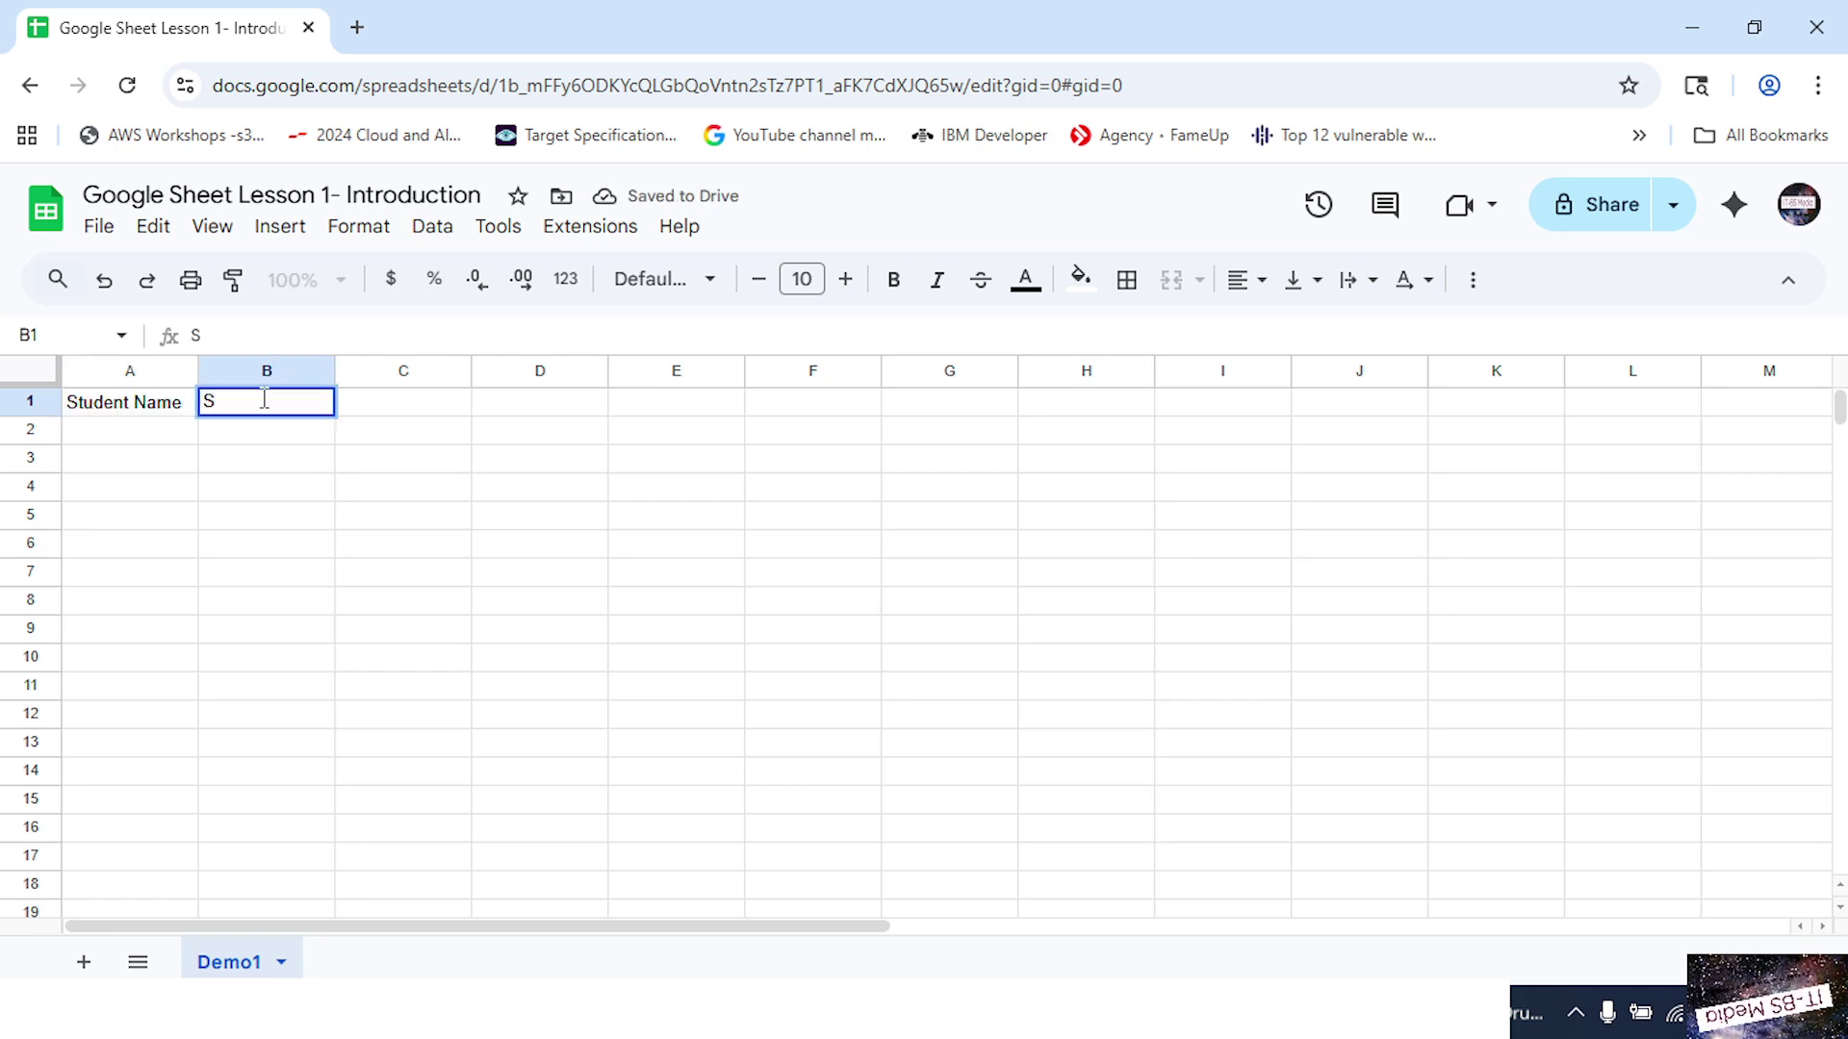
type("ubject")
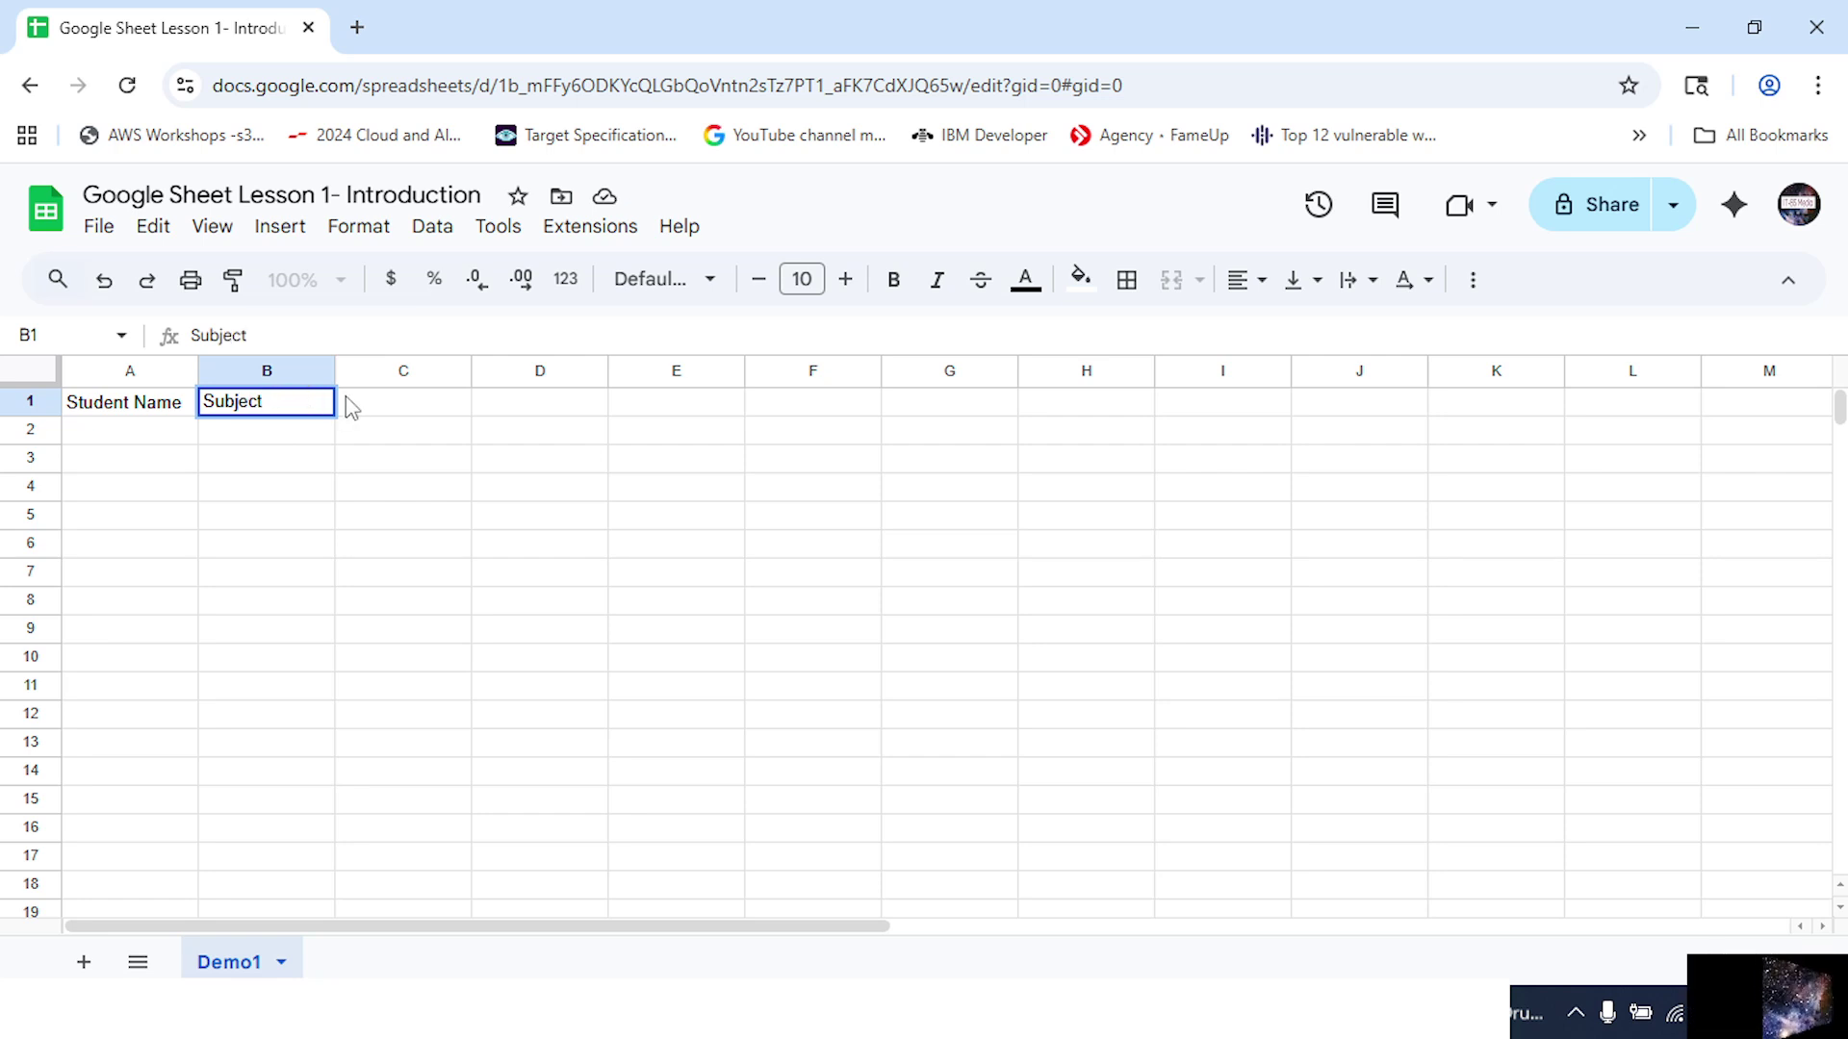
left_click(385, 409)
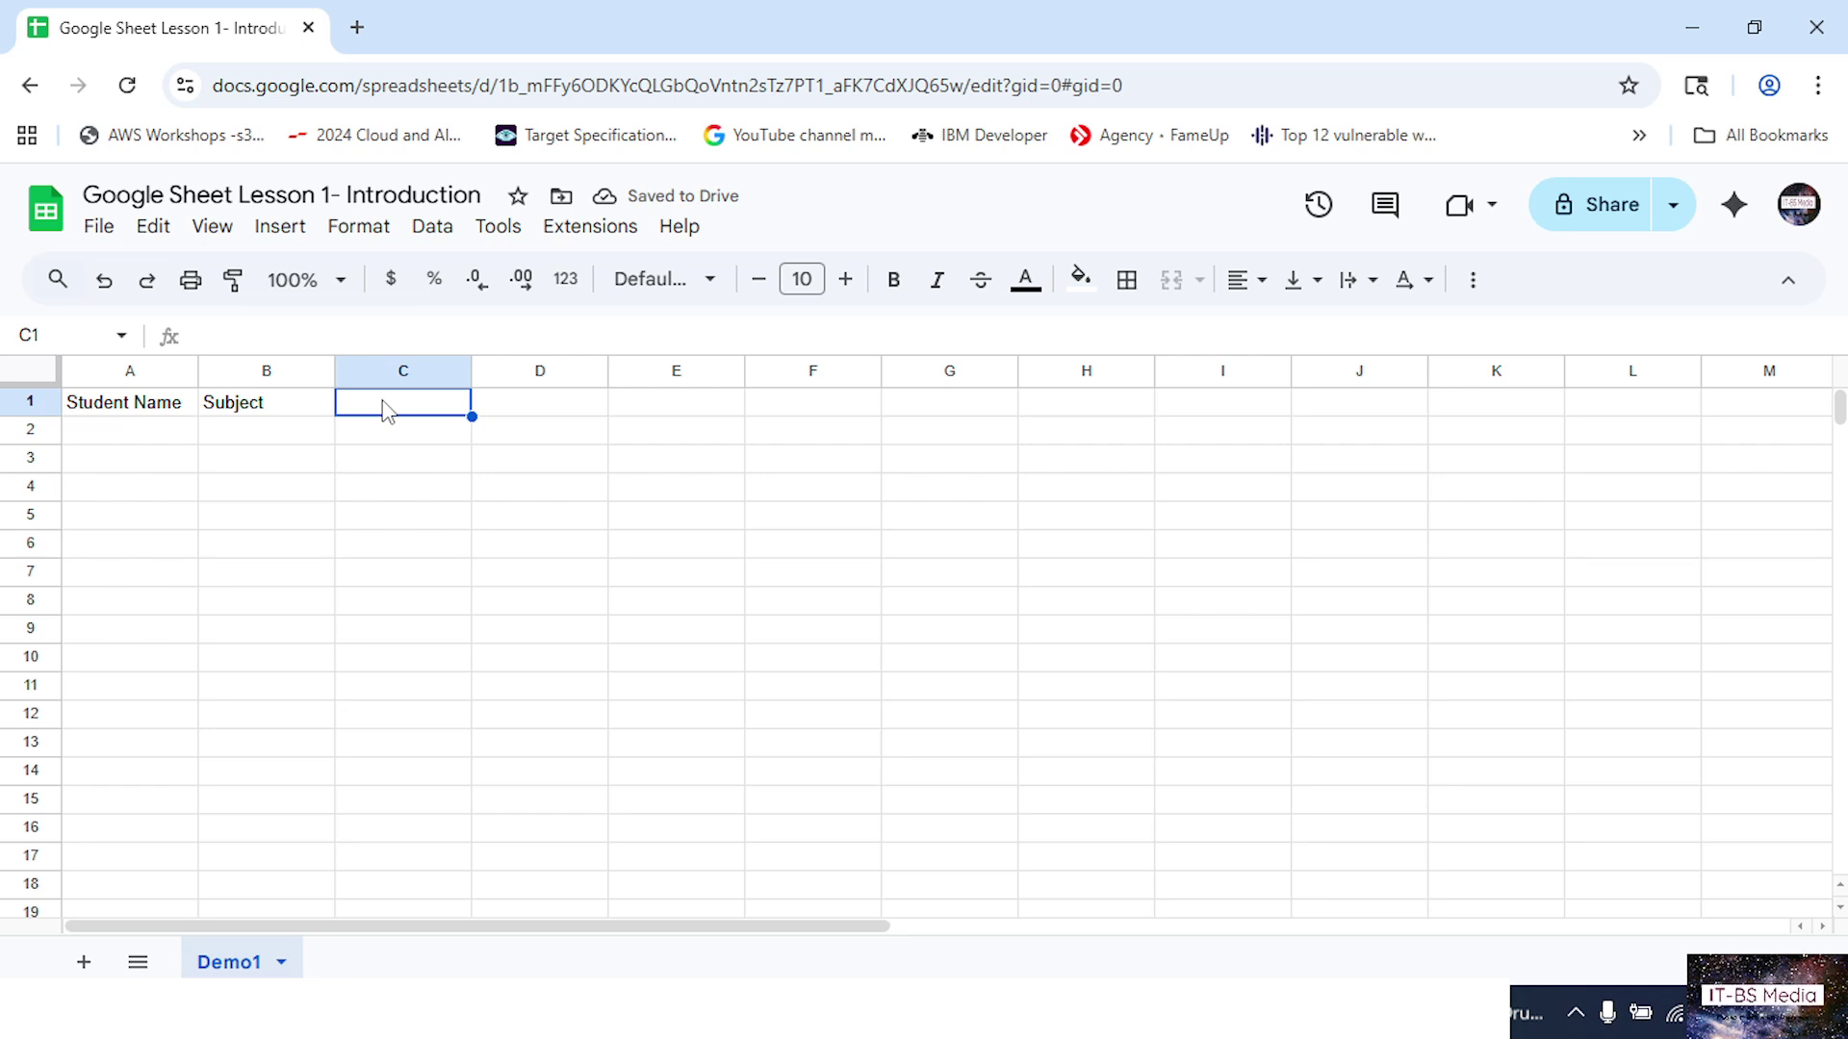
type("Test")
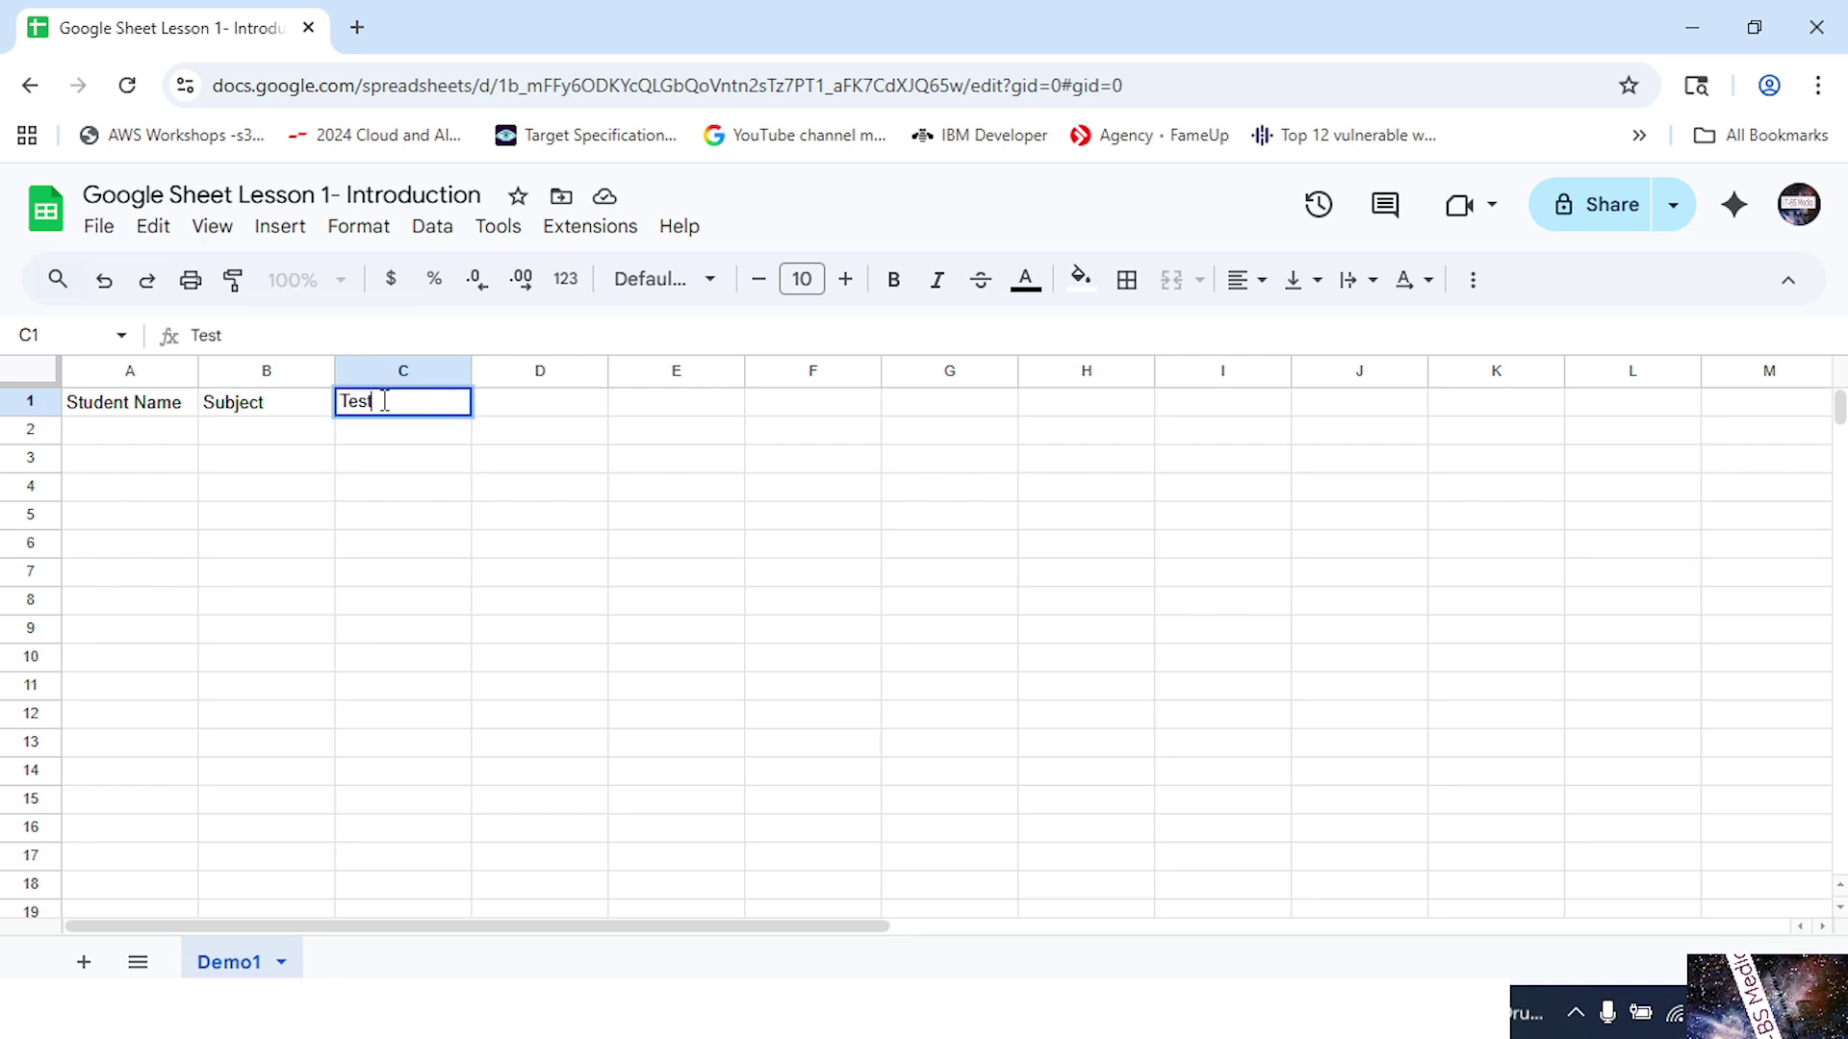
type(" 1")
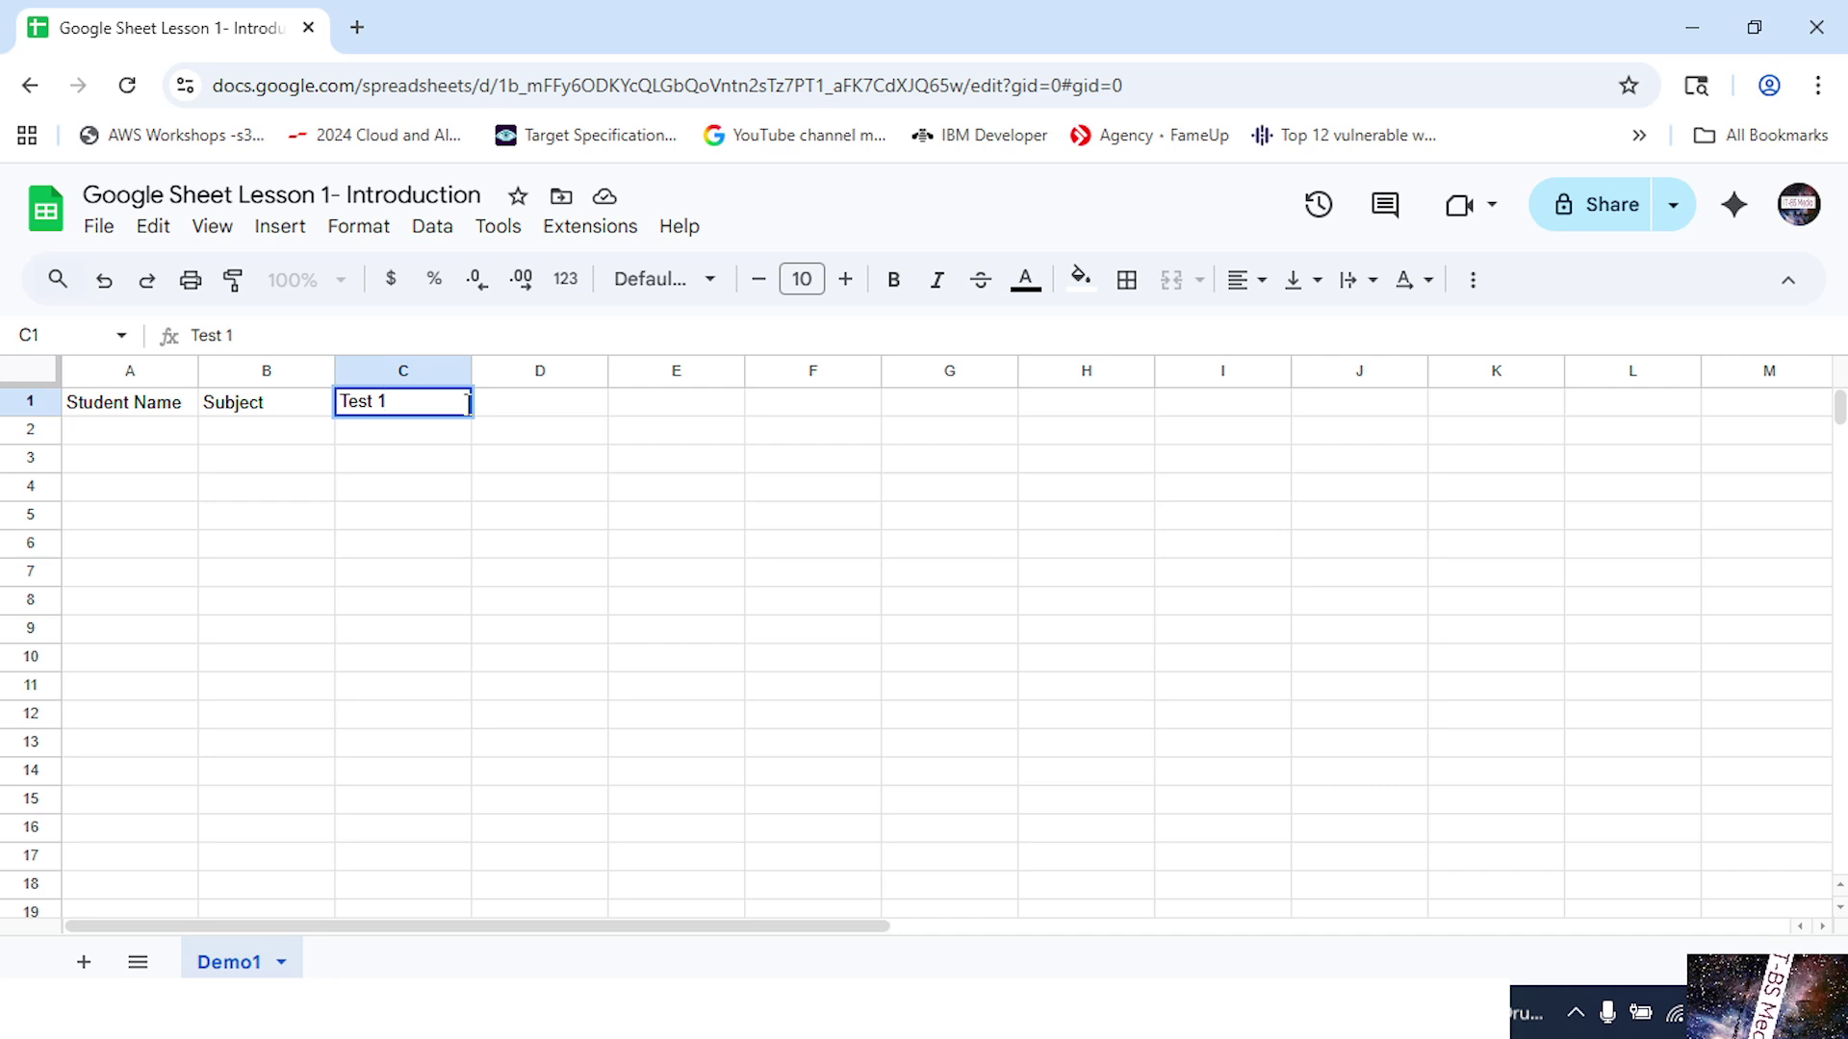
- Enter the headings "Test 2" in cell D1 and "Total" in cell E1
left_click(530, 409)
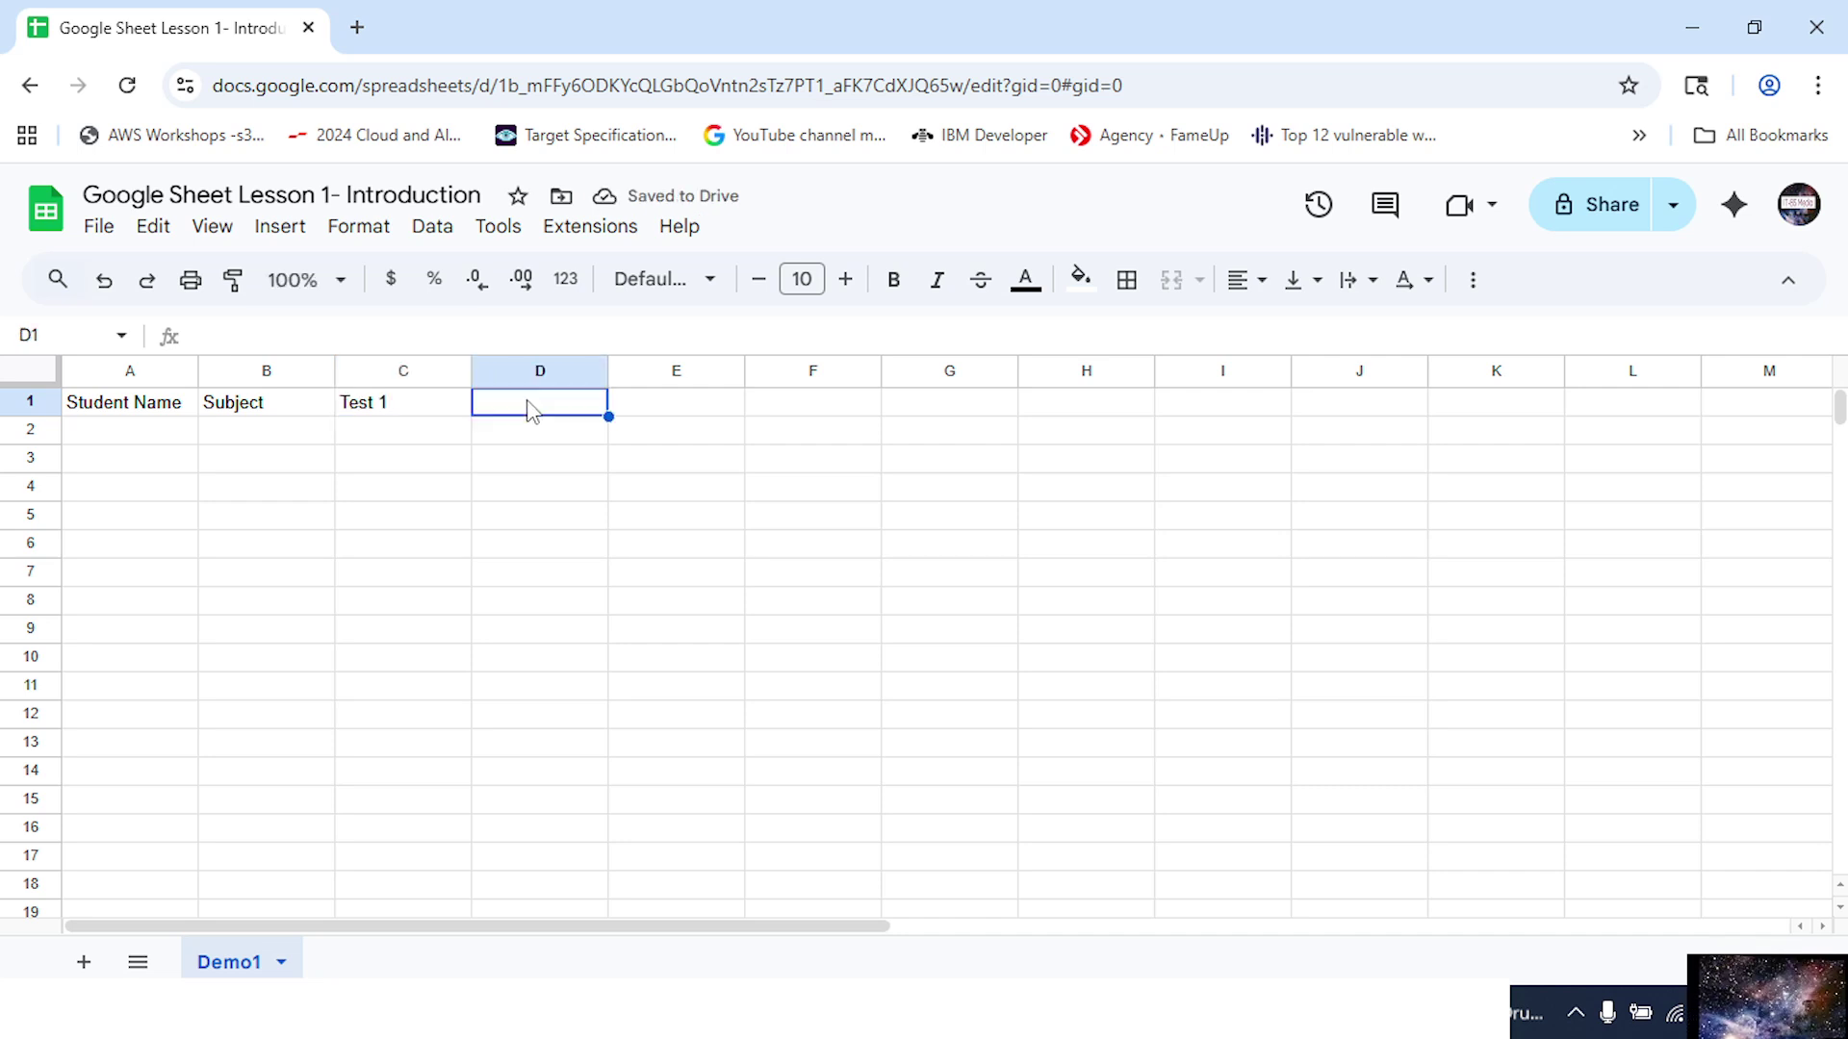
type("Test 2")
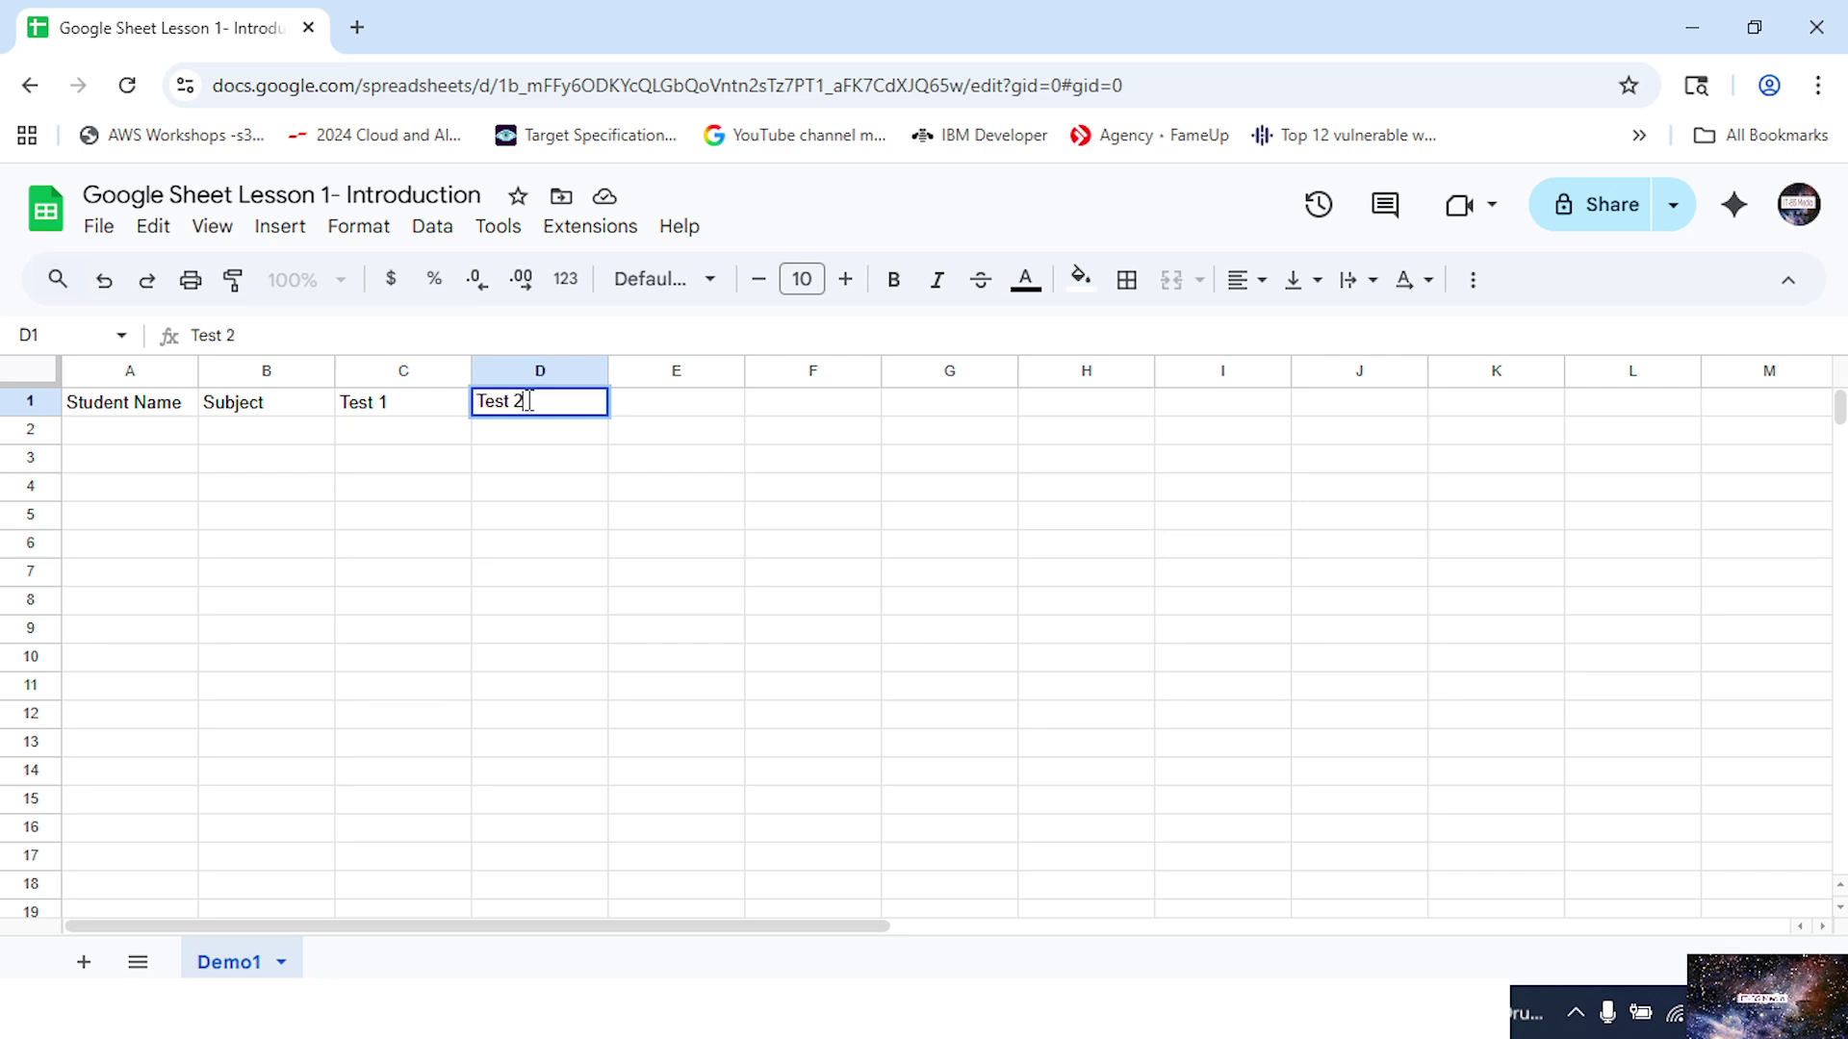
left_click(683, 416)
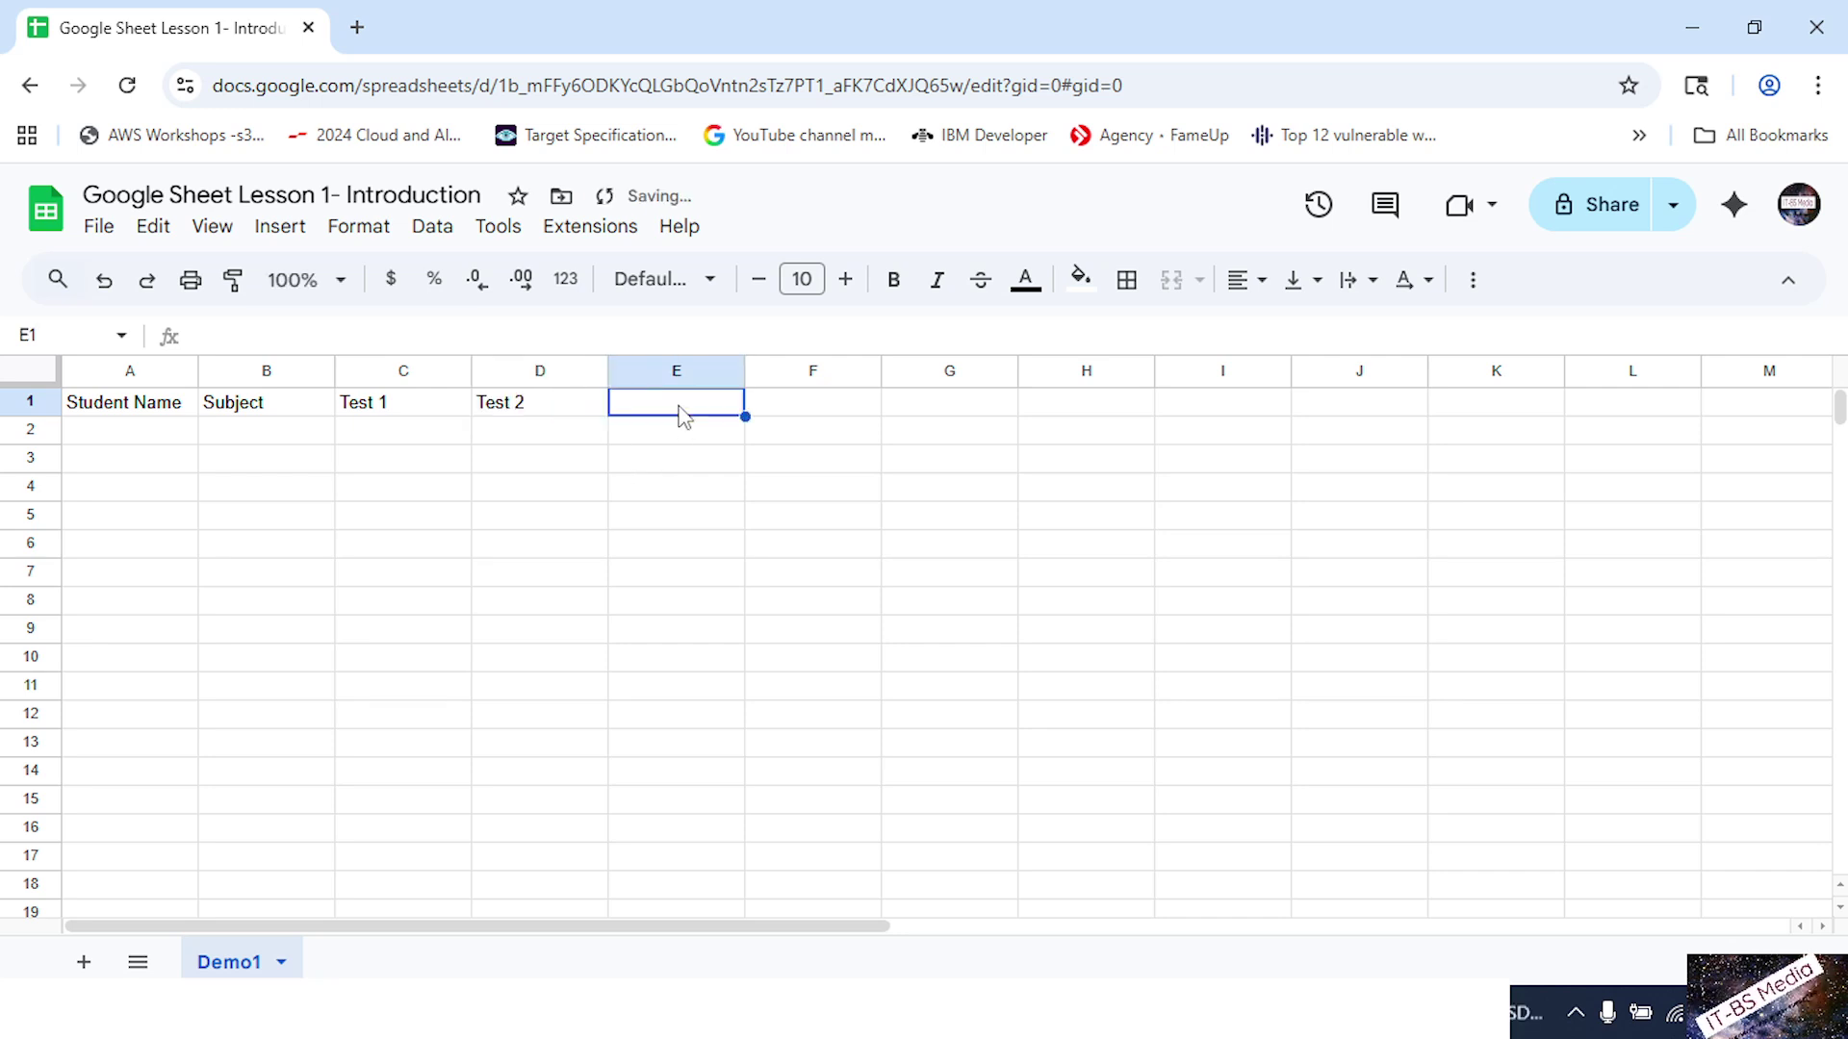
type("Total")
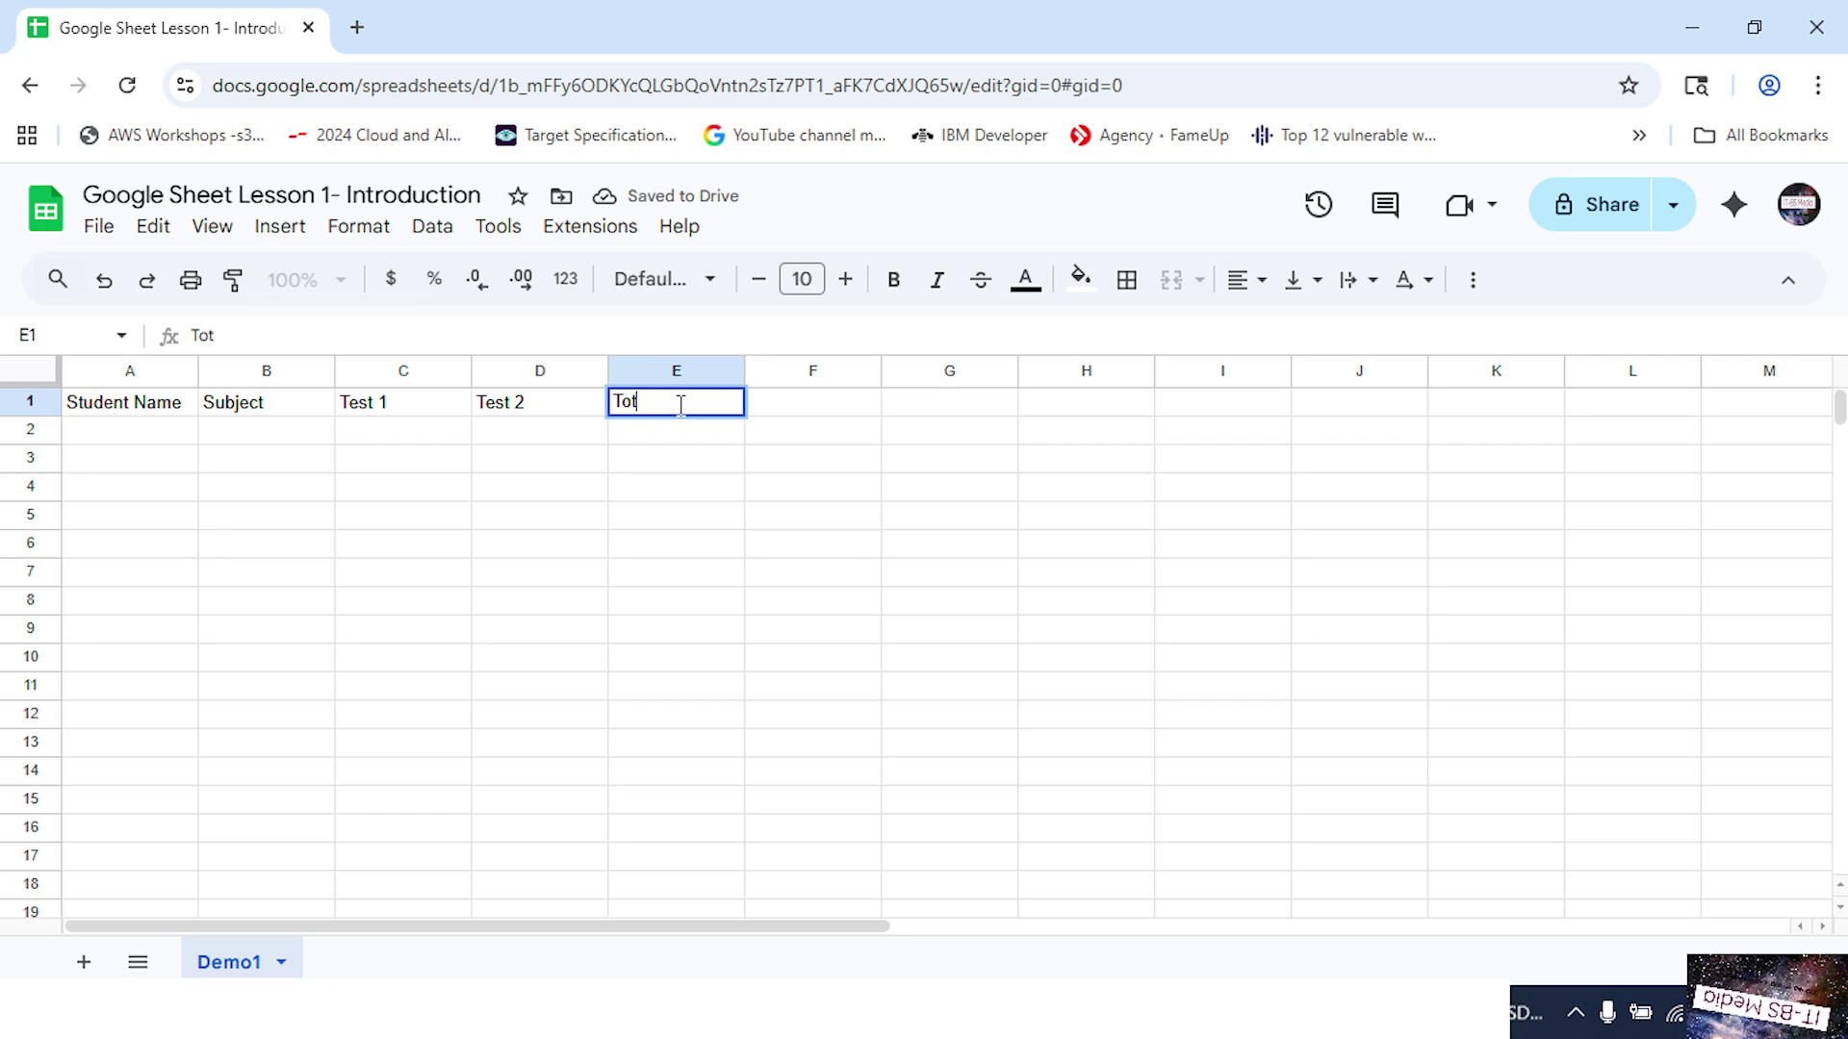
left_click(671, 471)
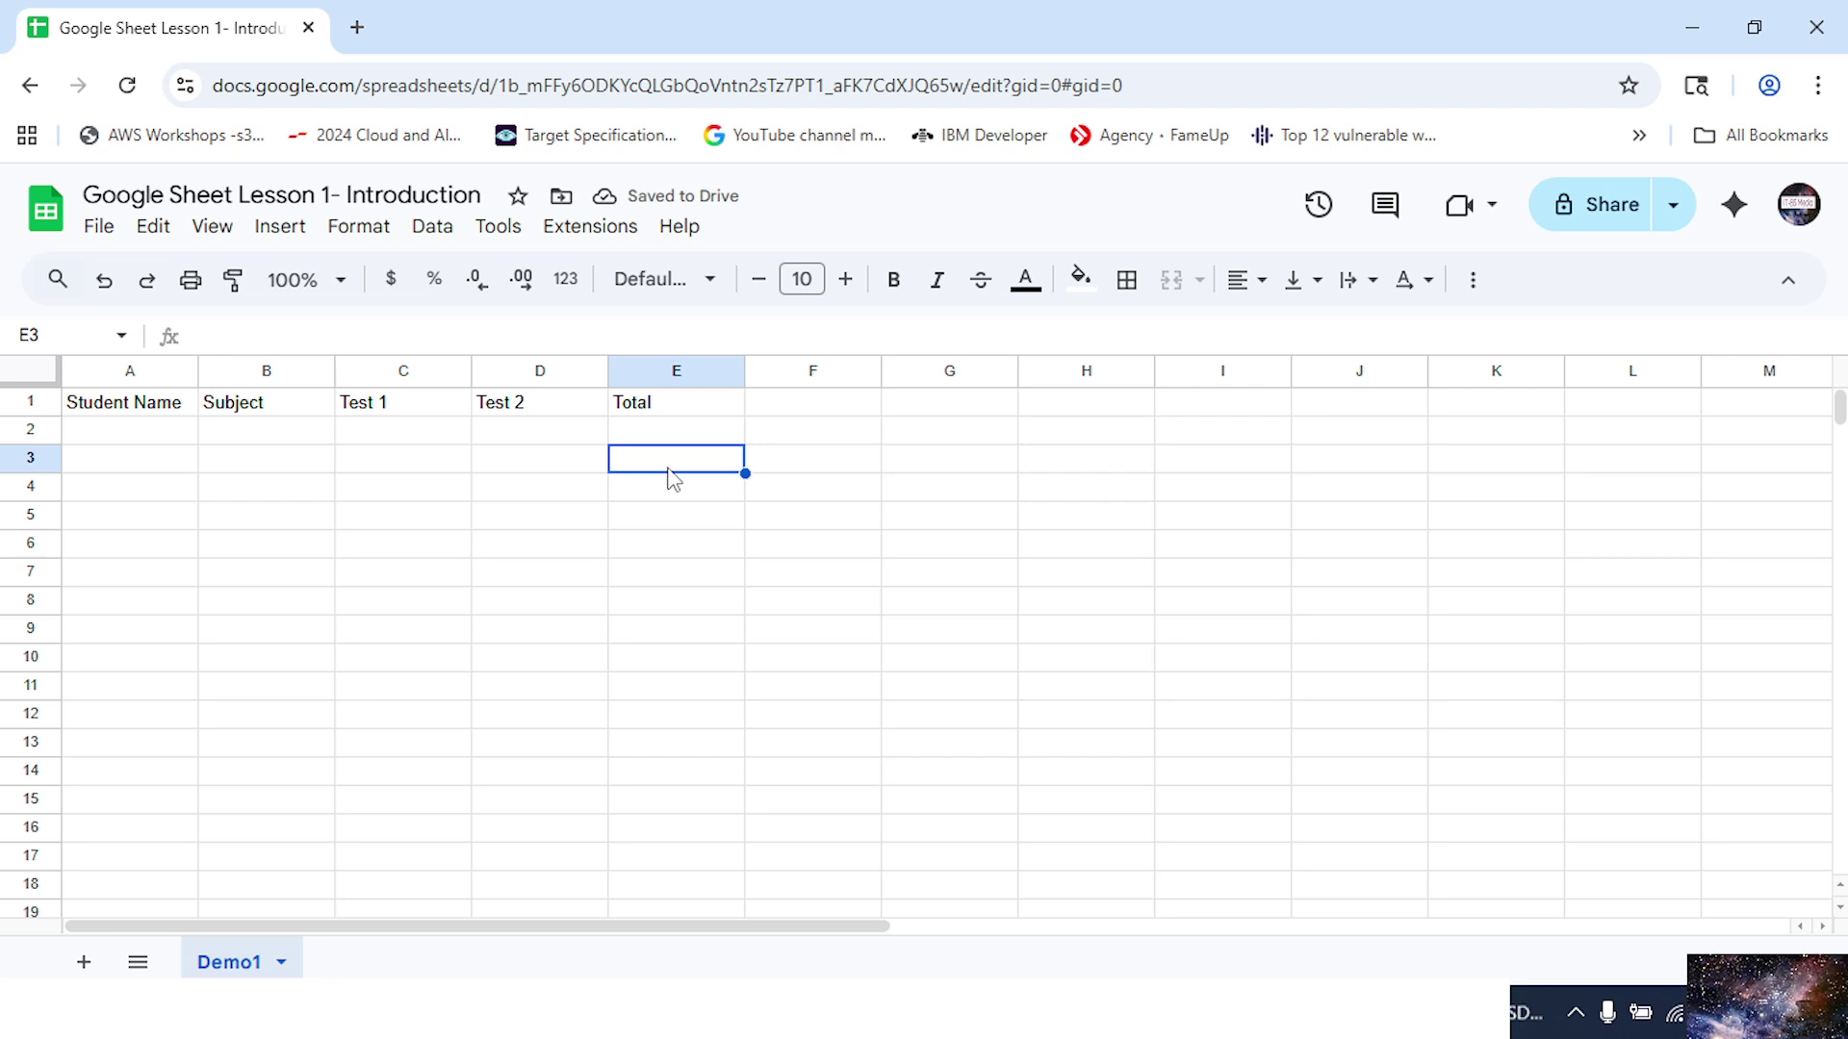
- Enter the first two students' first names in cells A2 and A3 under Student Name
left_click(100, 437)
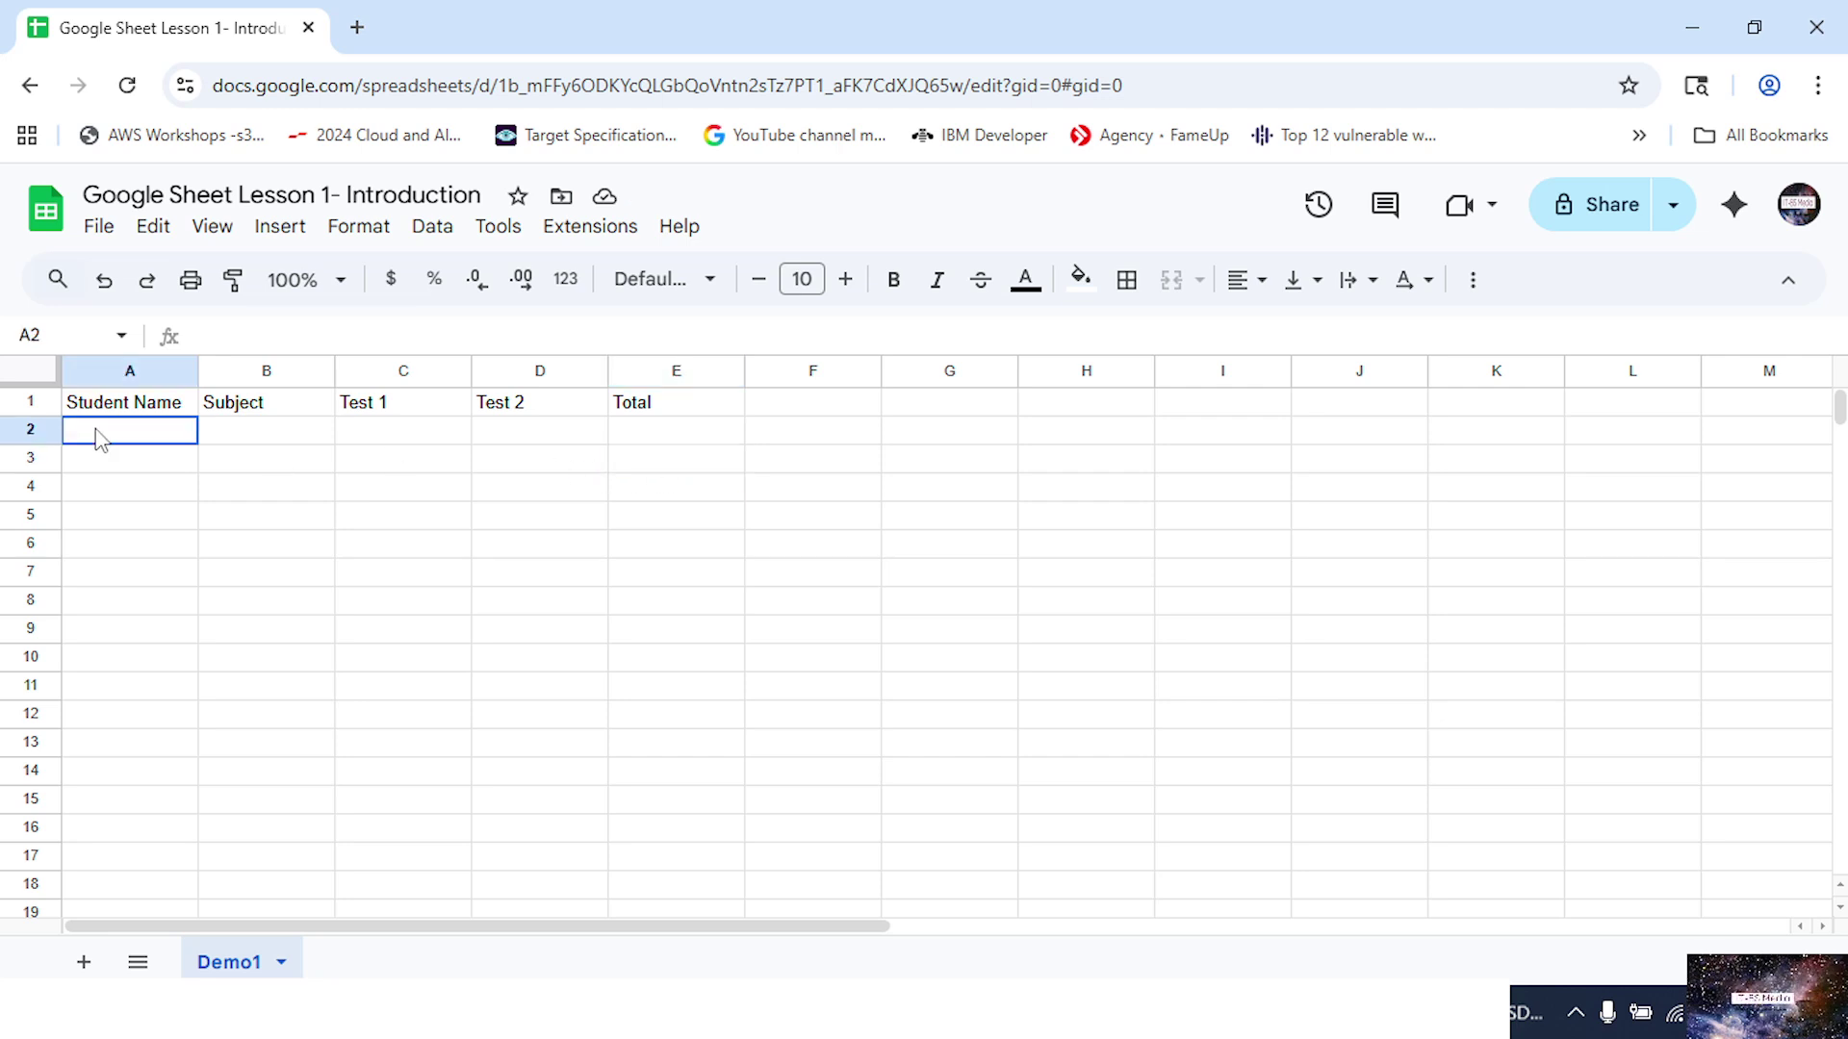
type("Ade")
left_click(266, 441)
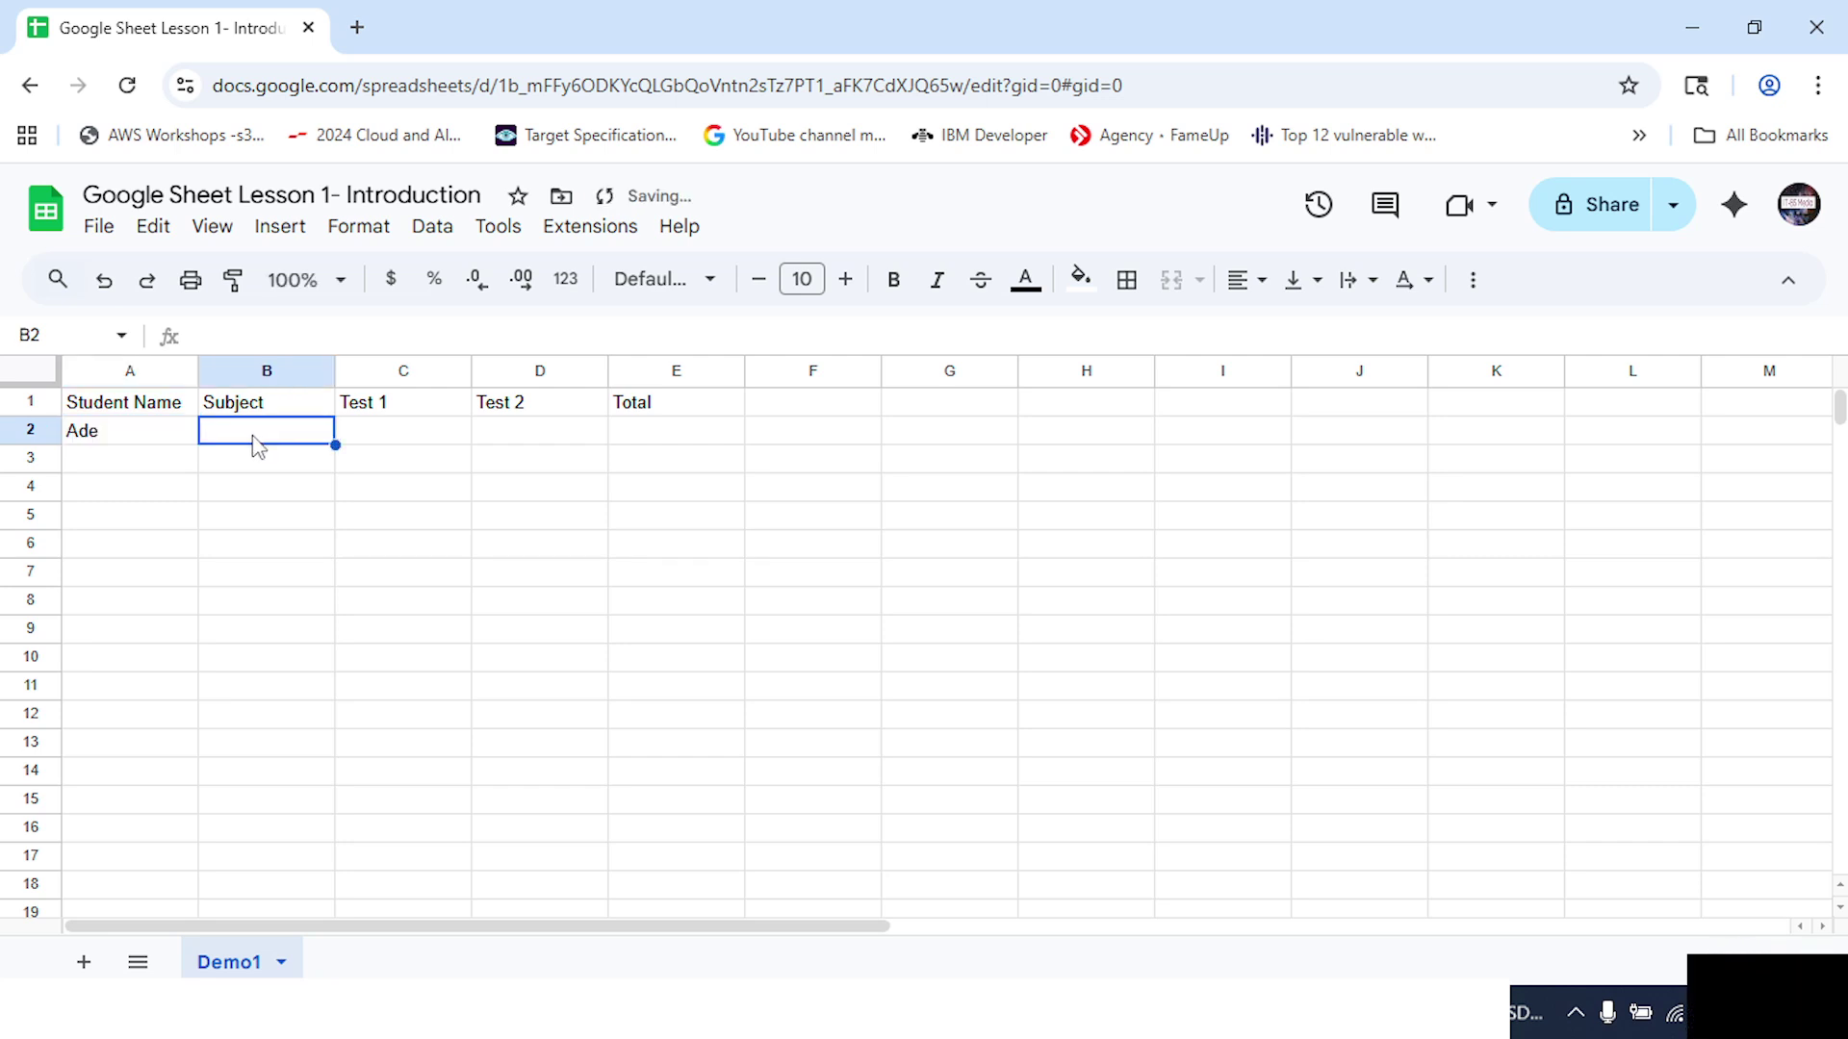
left_click(134, 466)
type("M")
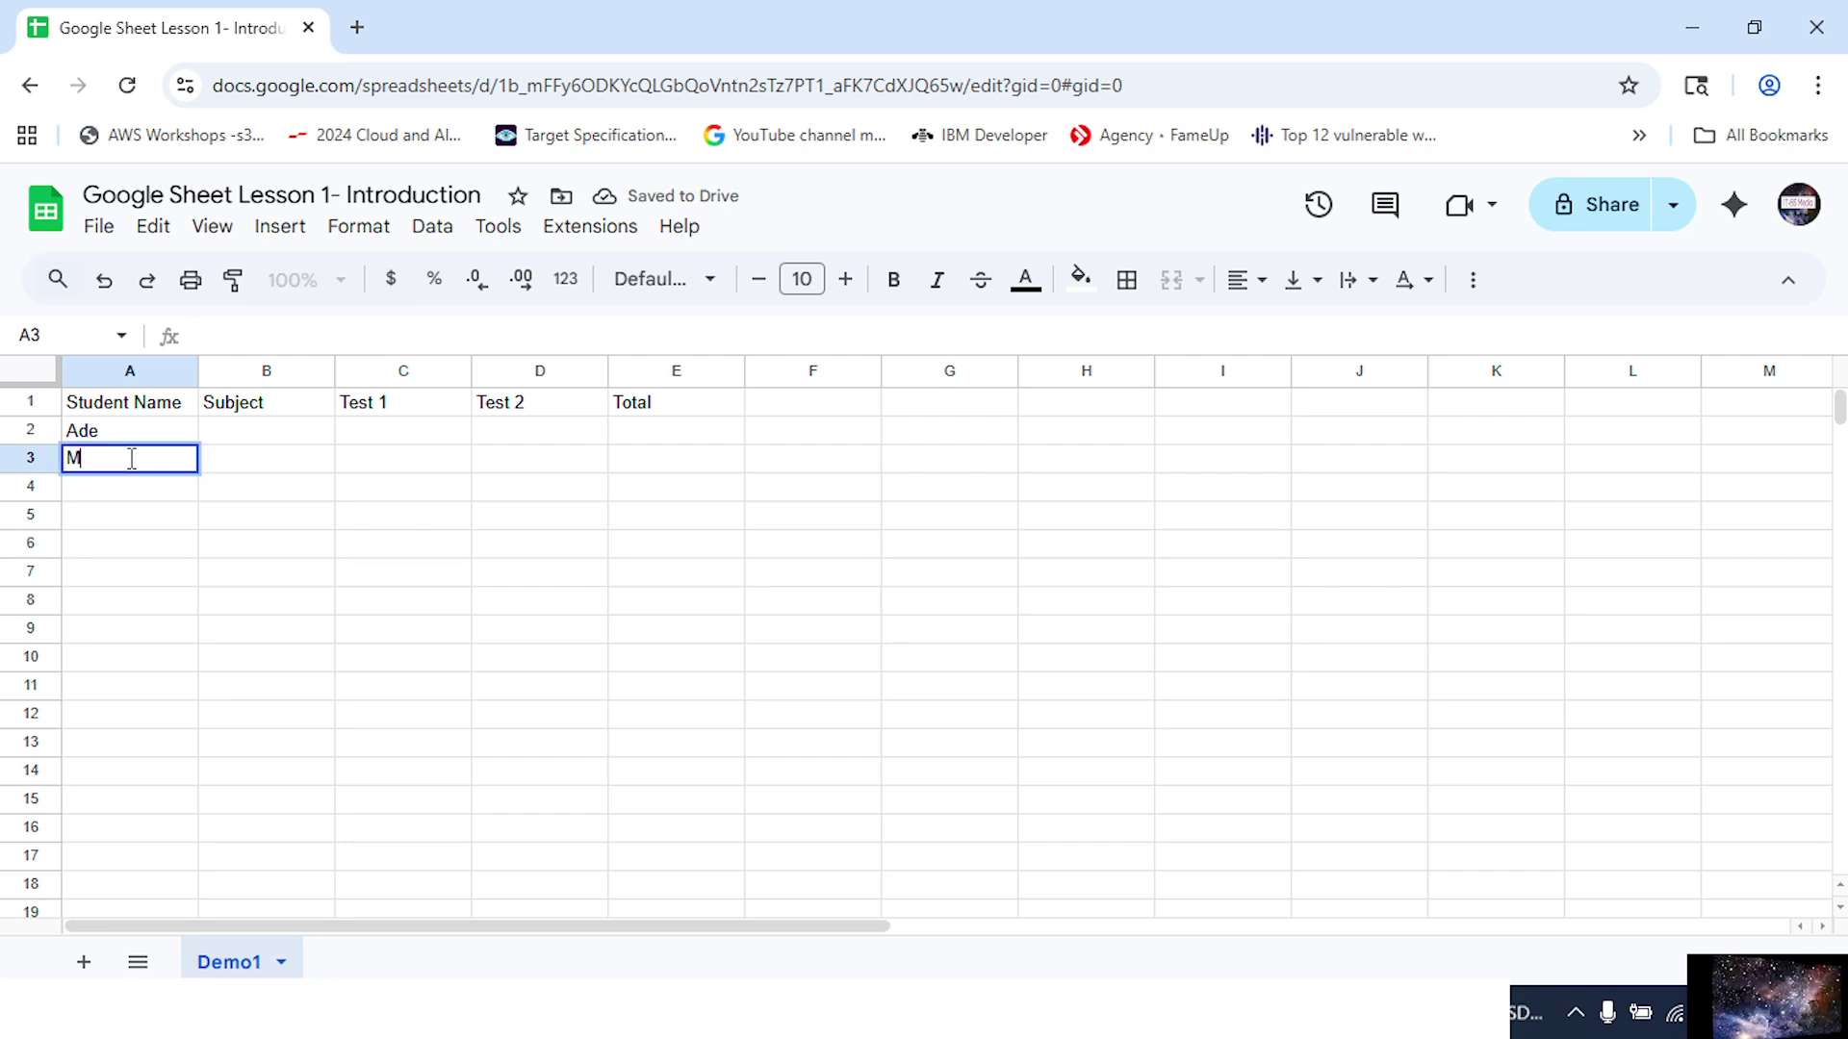
type("aya")
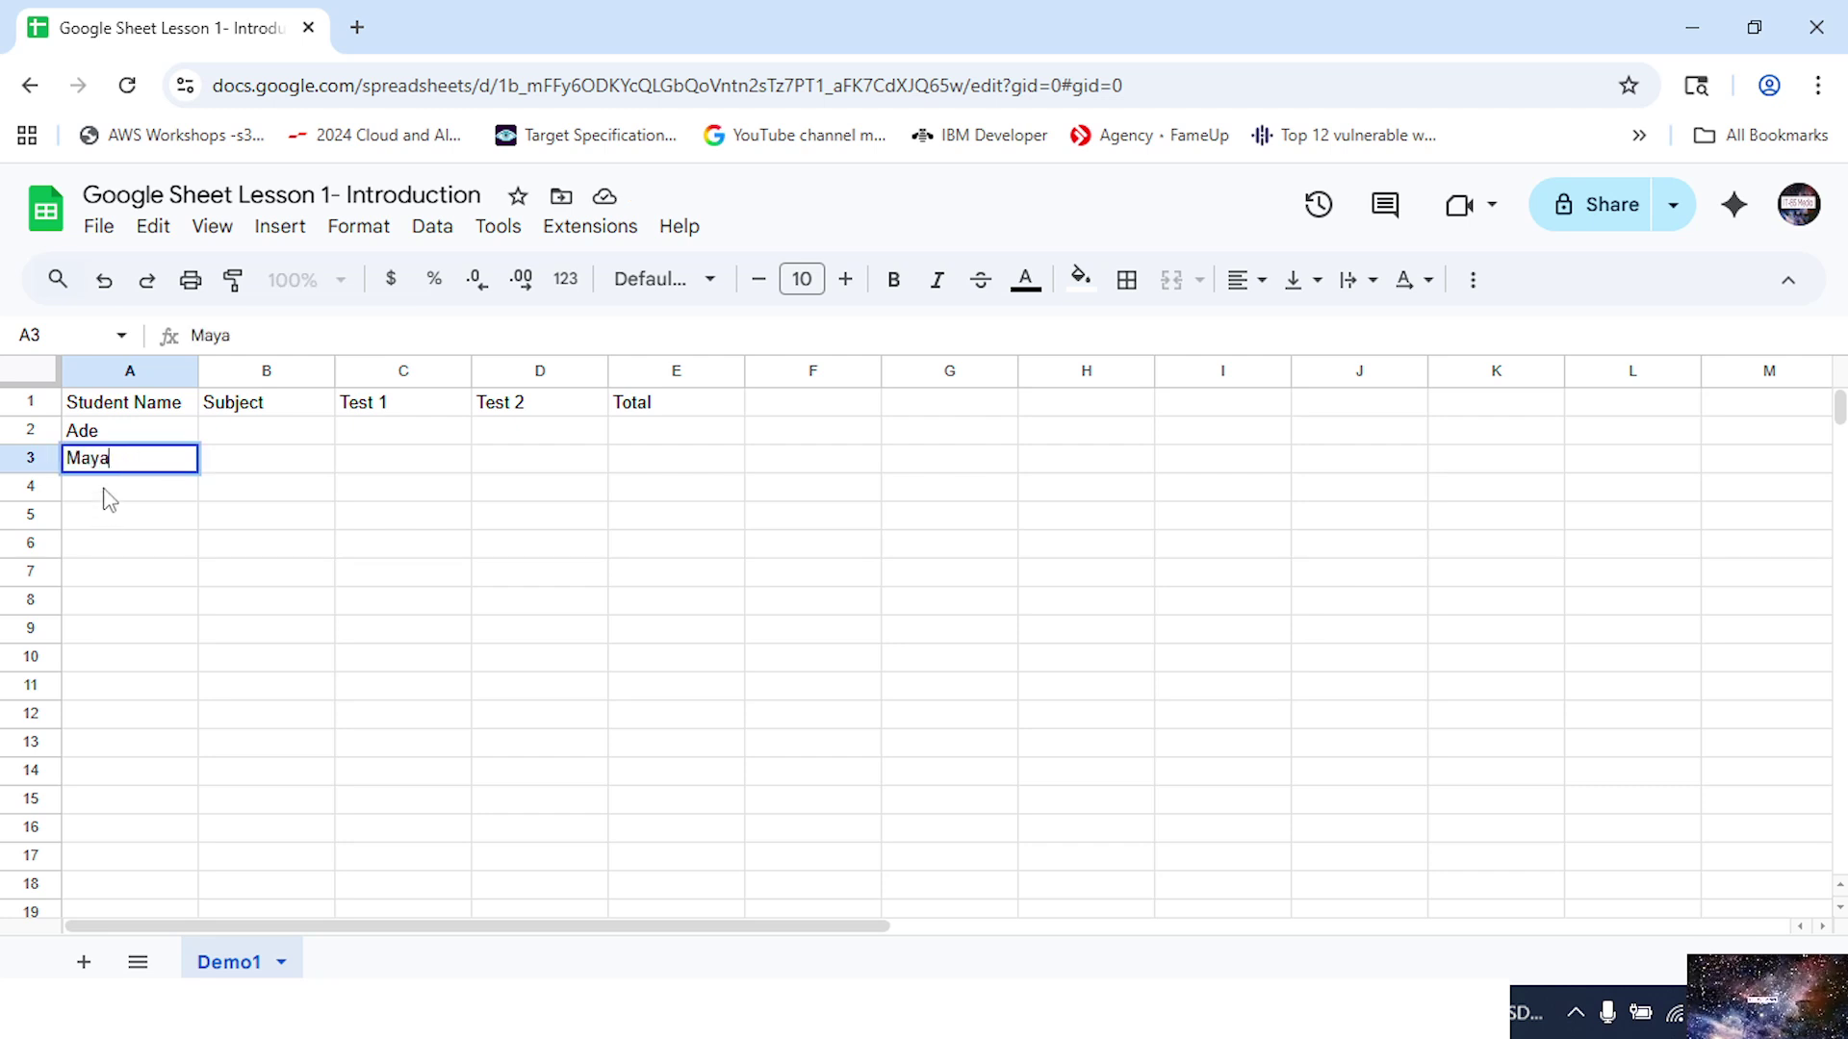
key("Return")
- Enter the third and fourth students' first names in cells A4 and A5
type("J")
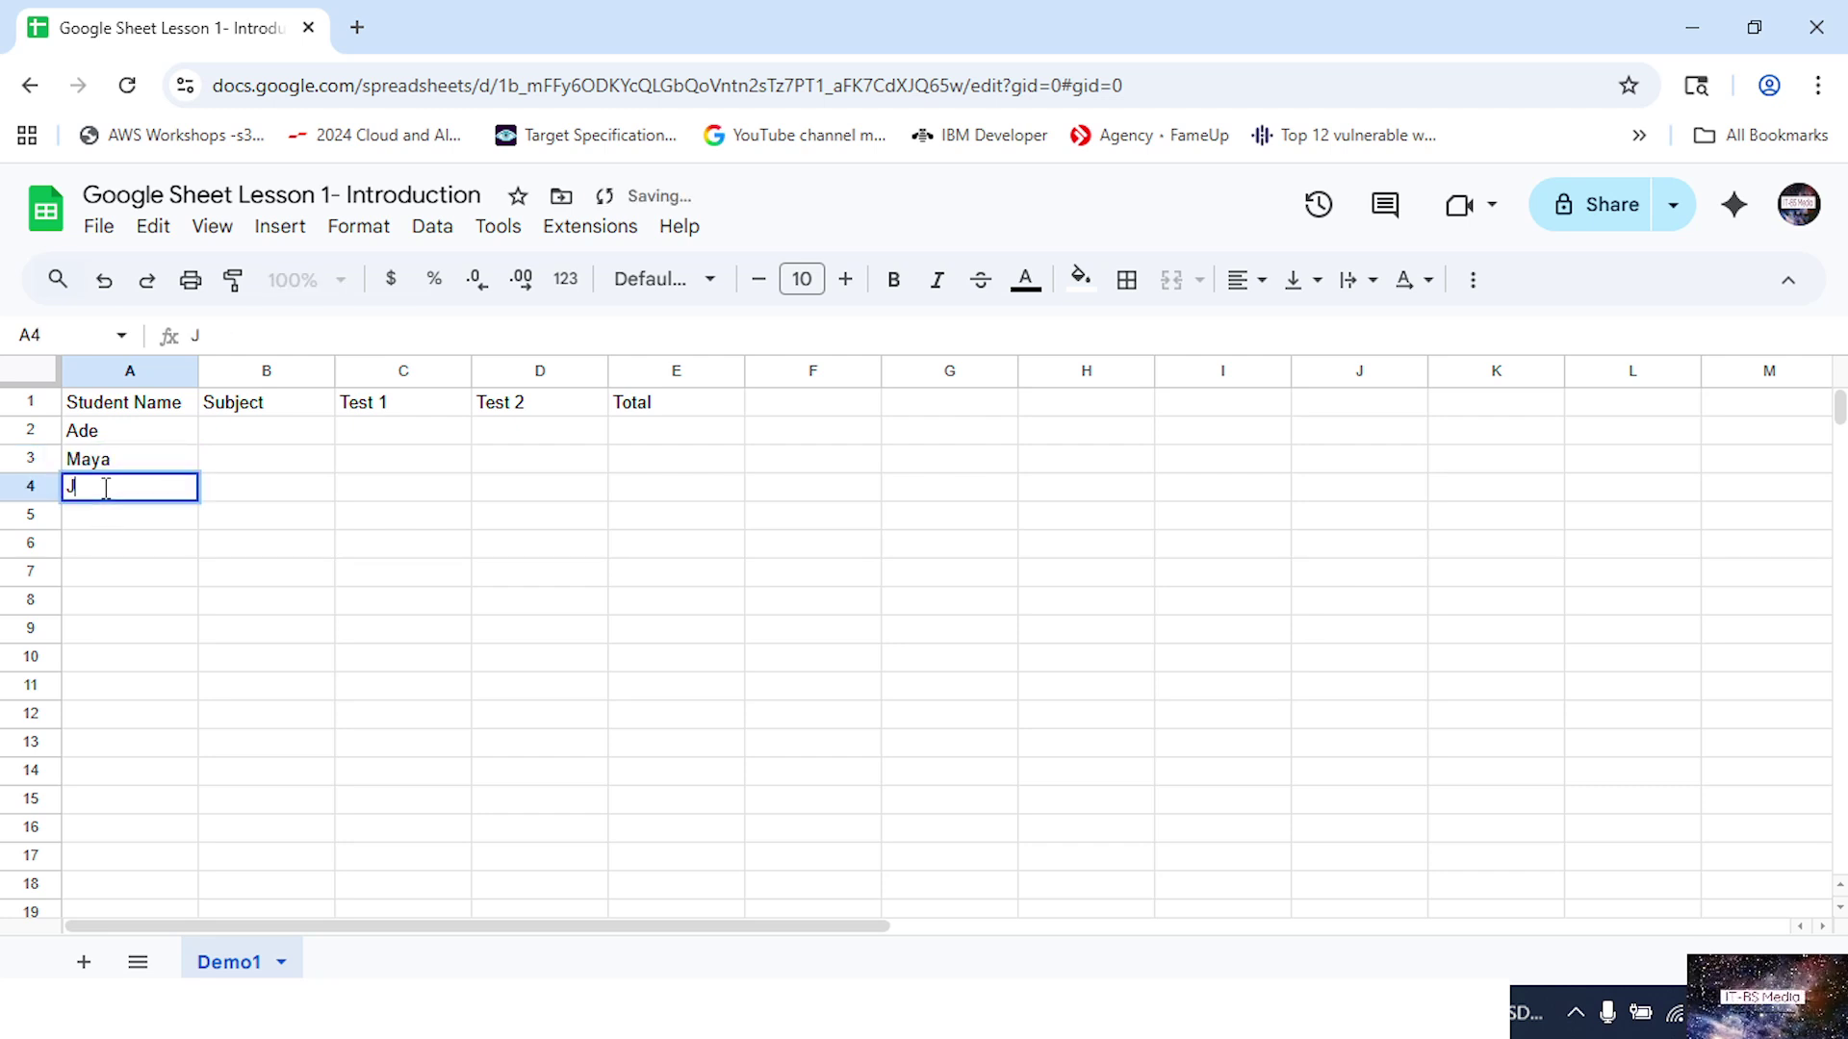
type("ames")
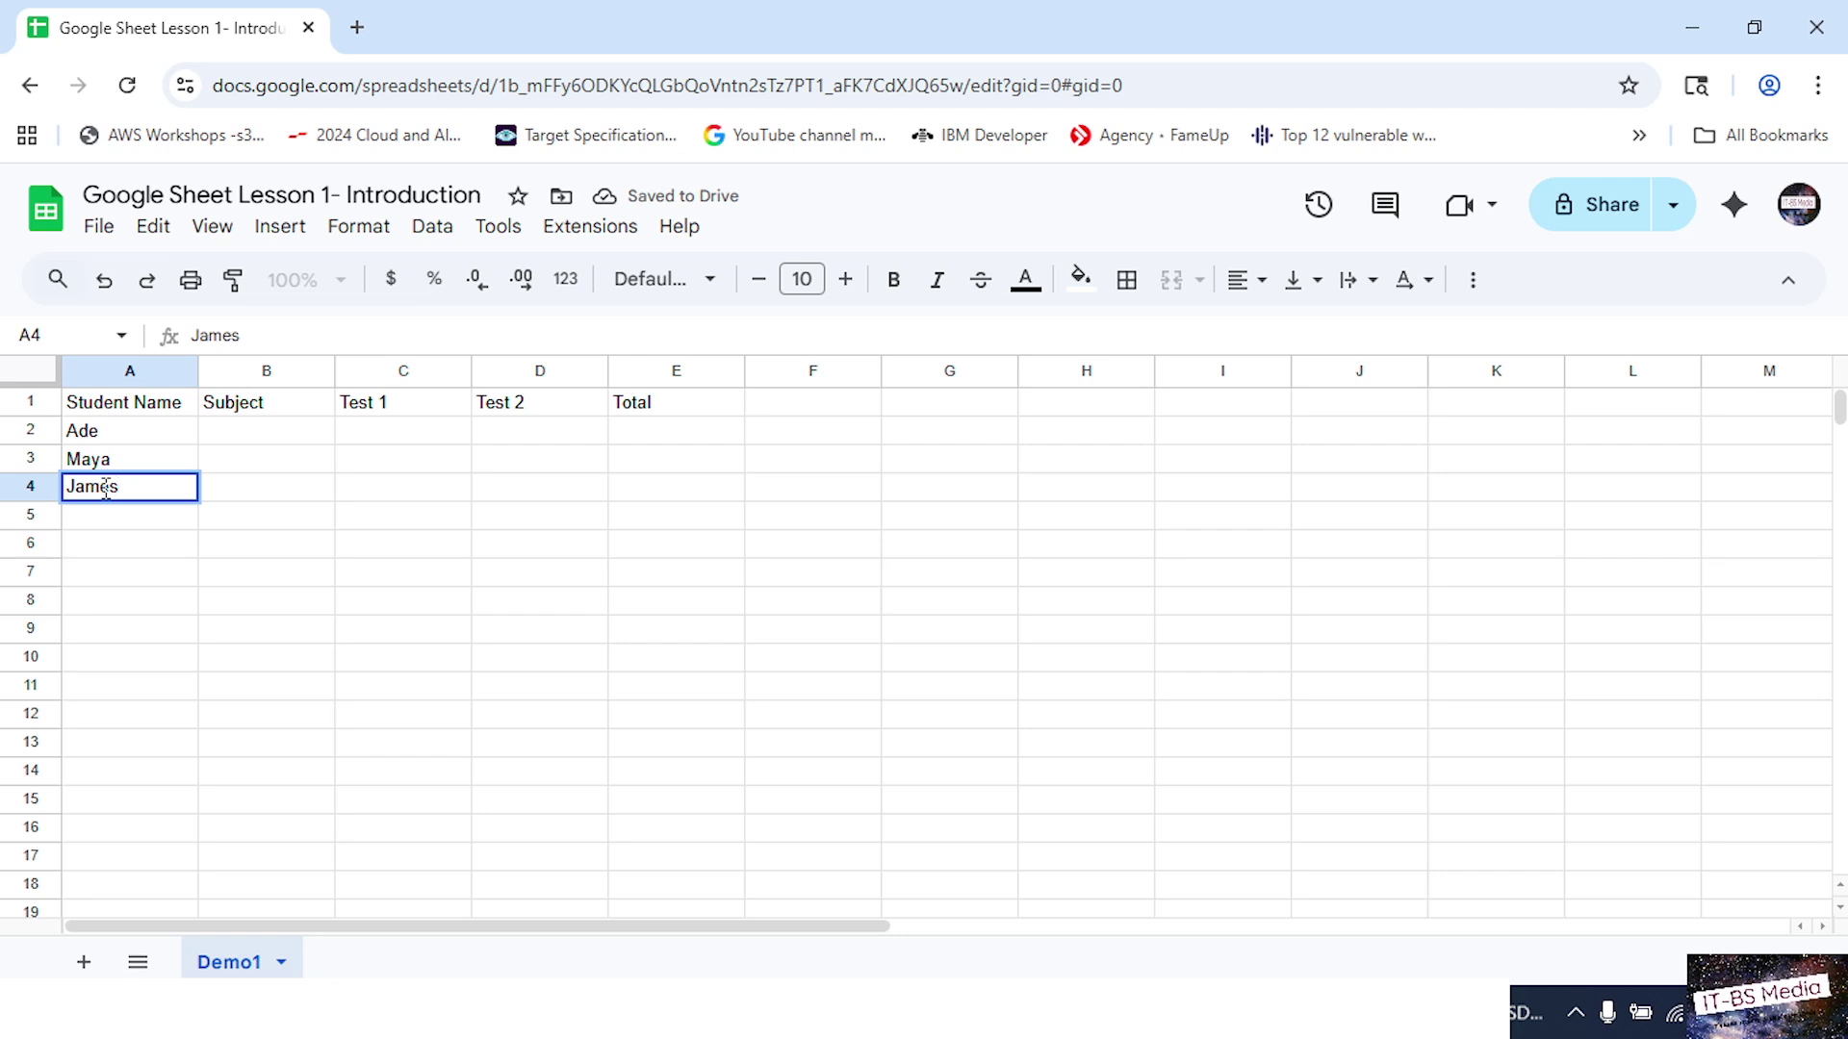
key("Return")
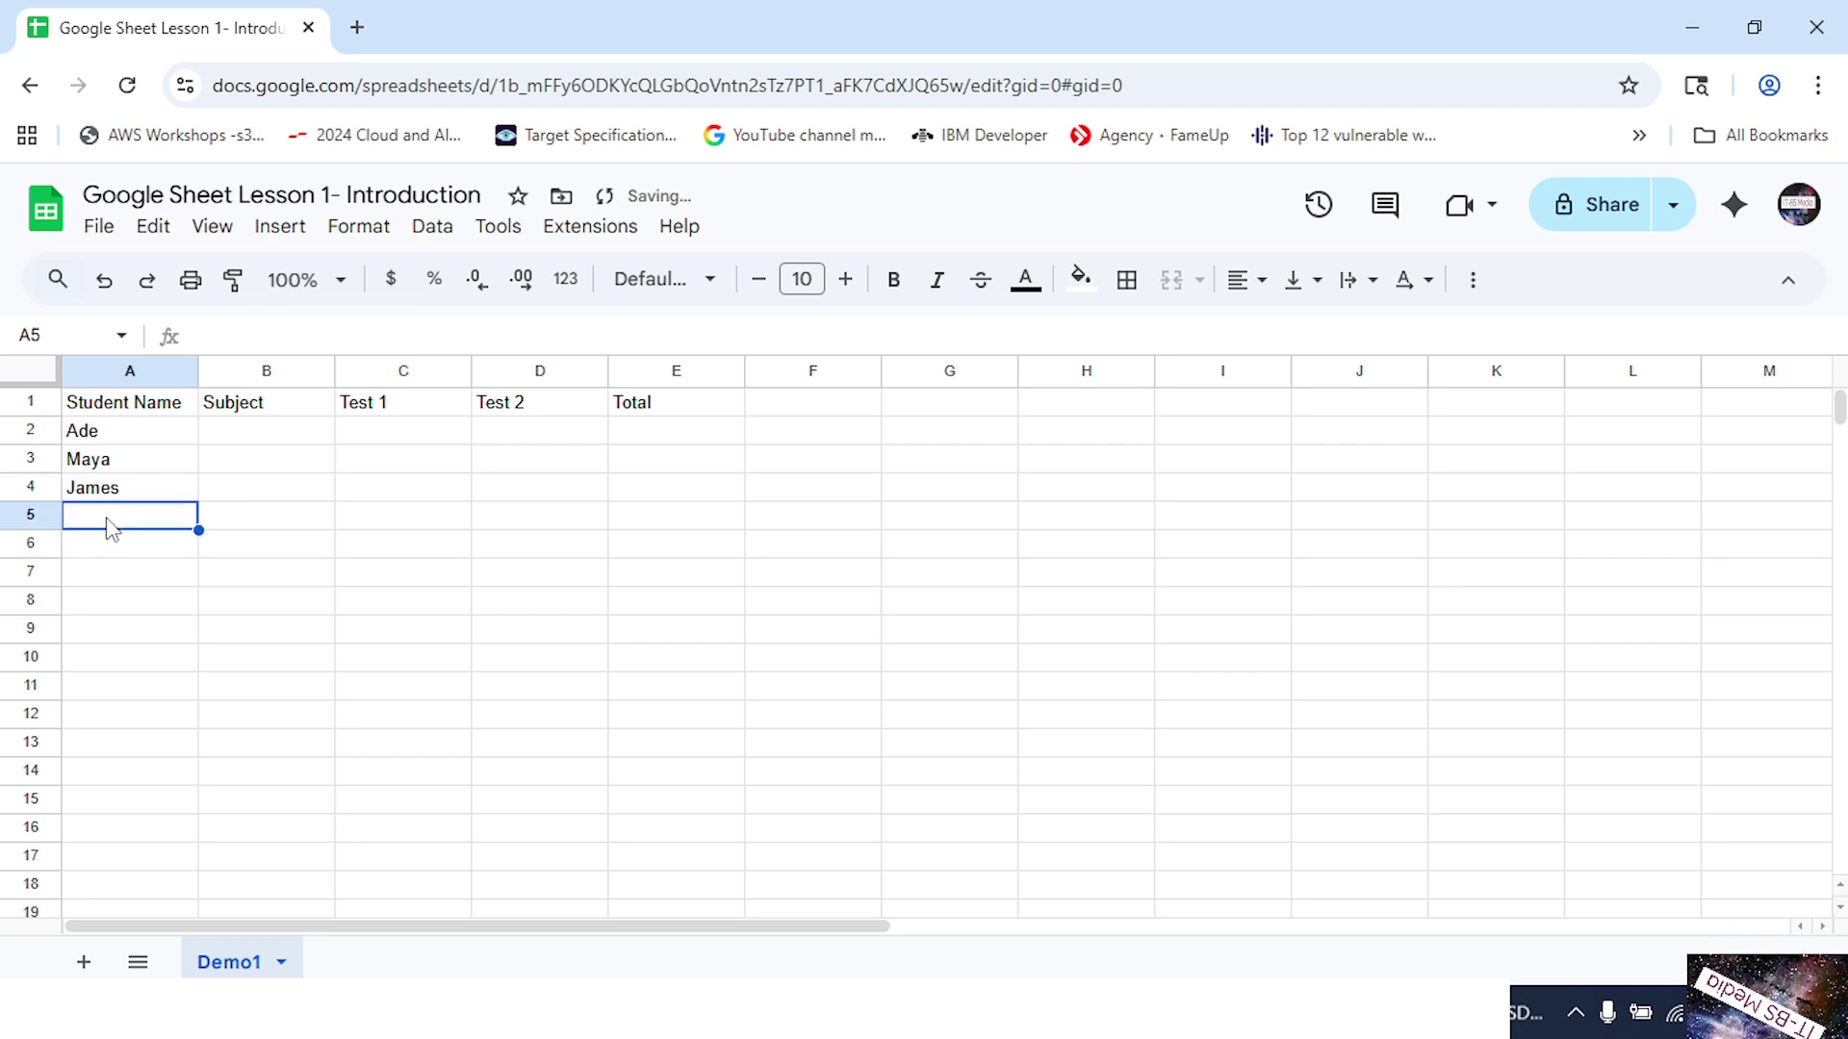
type("Cat")
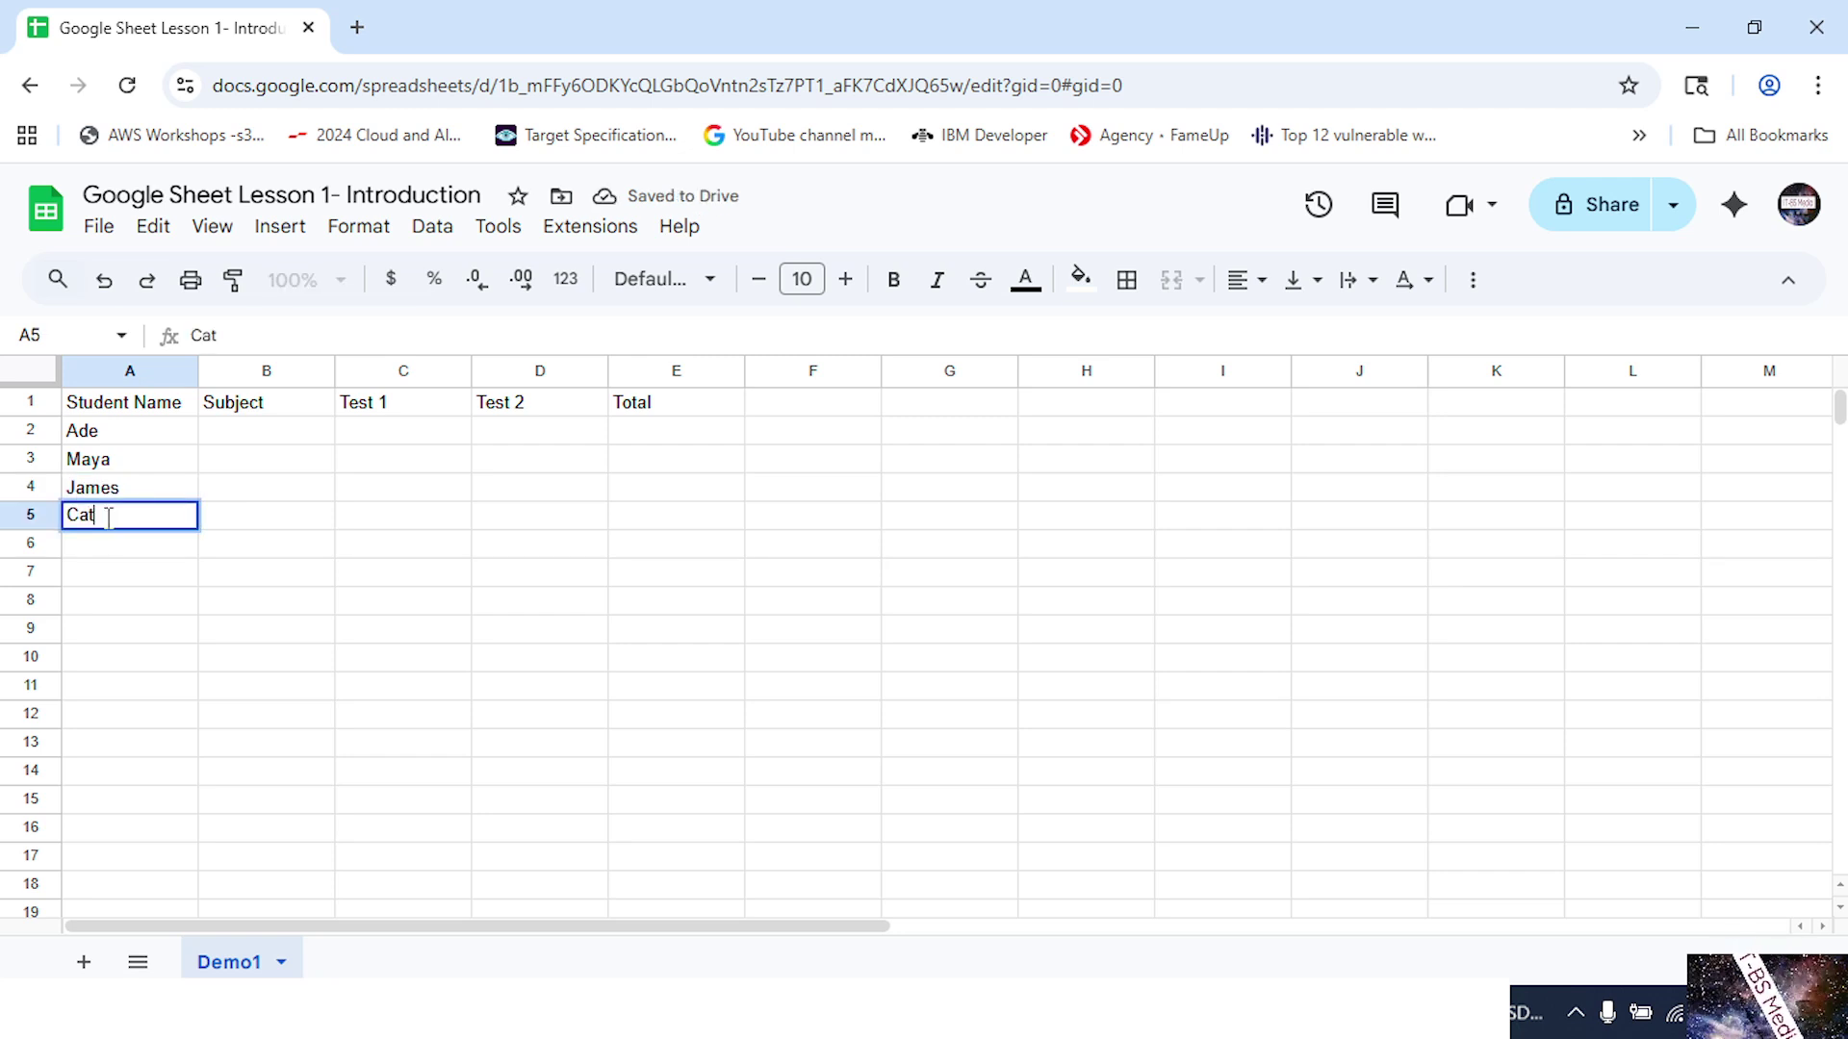
type("hrine")
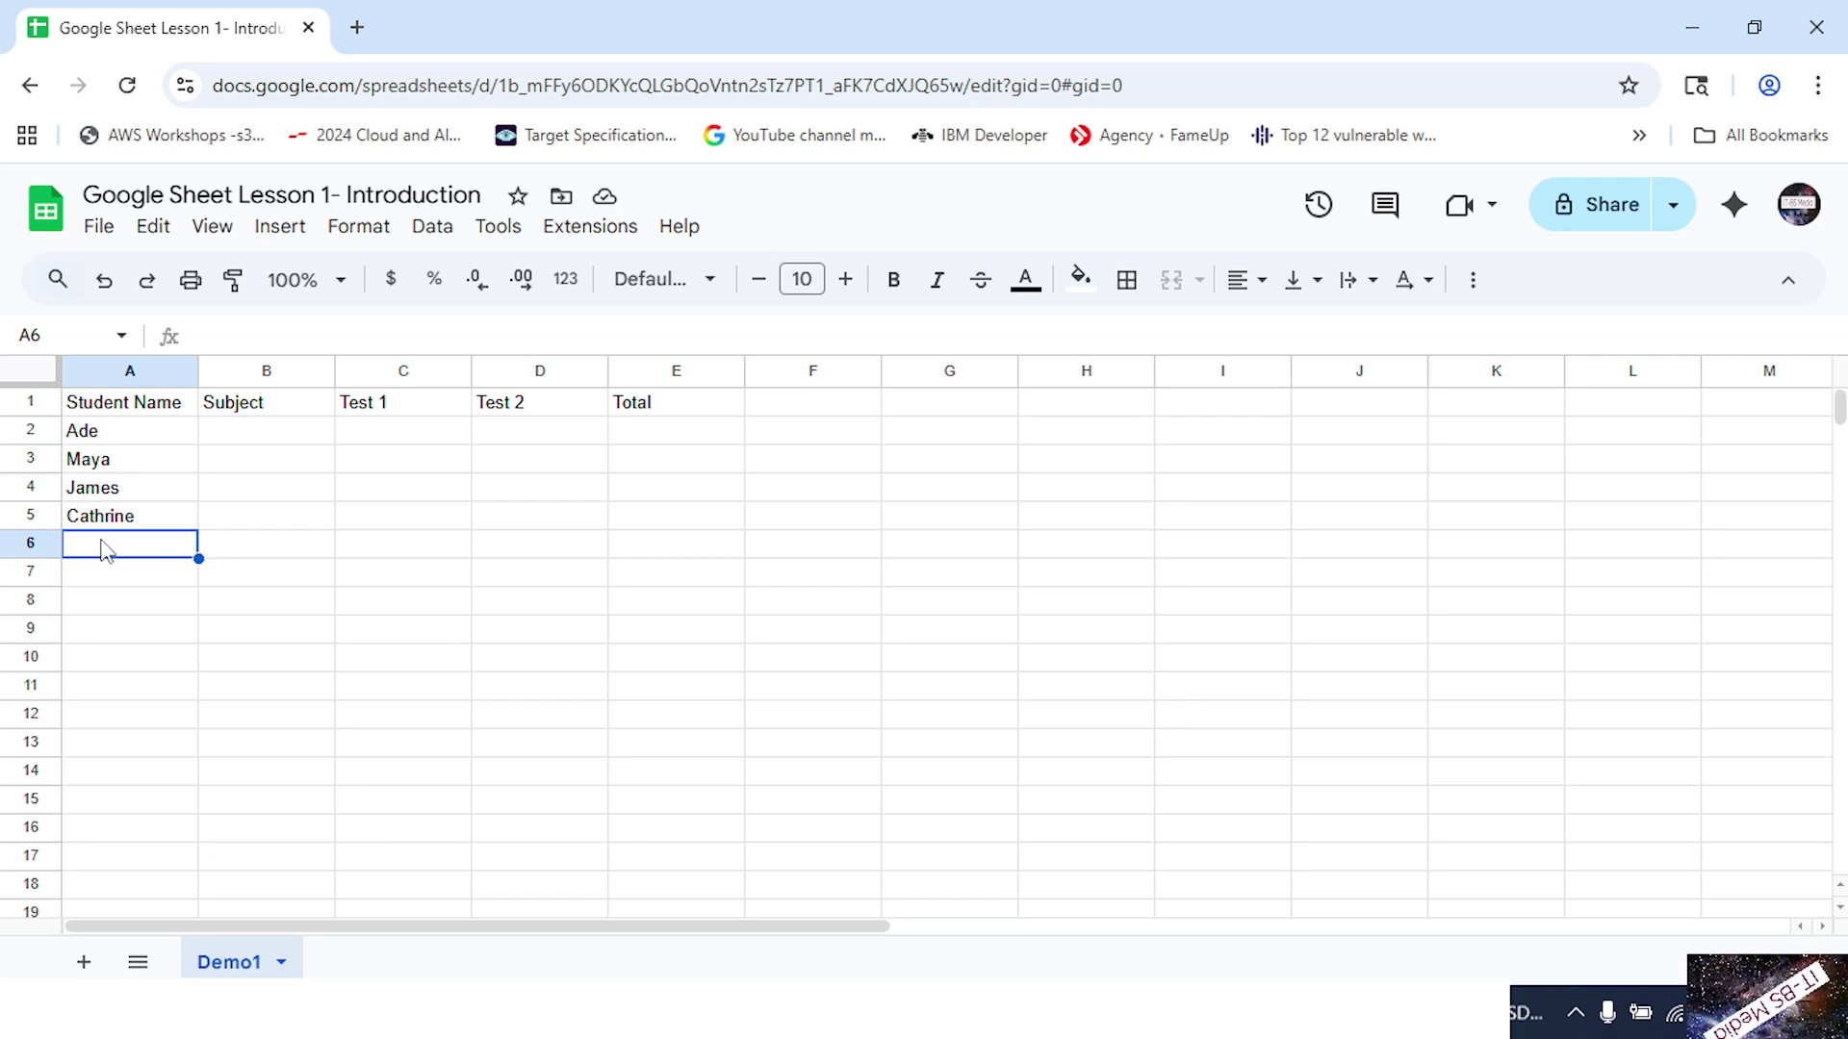
type("m")
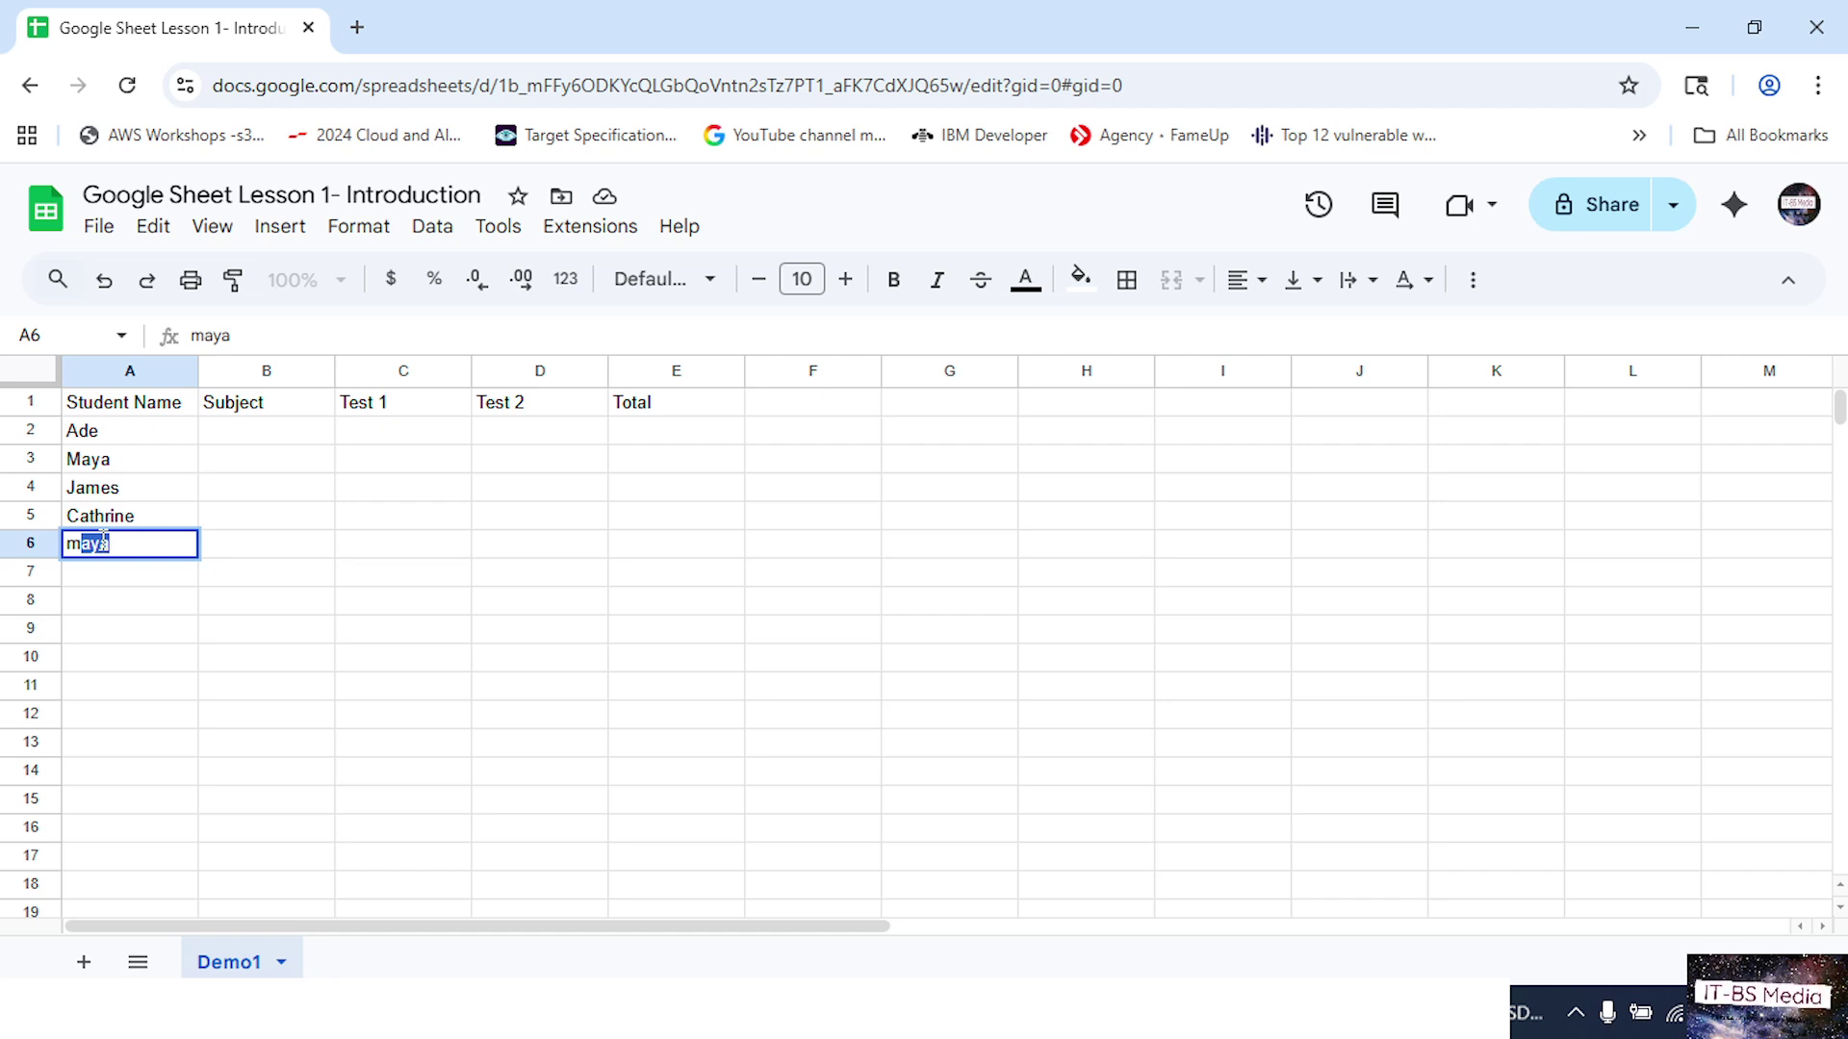
key("BackSpace")
key("BackSpace")
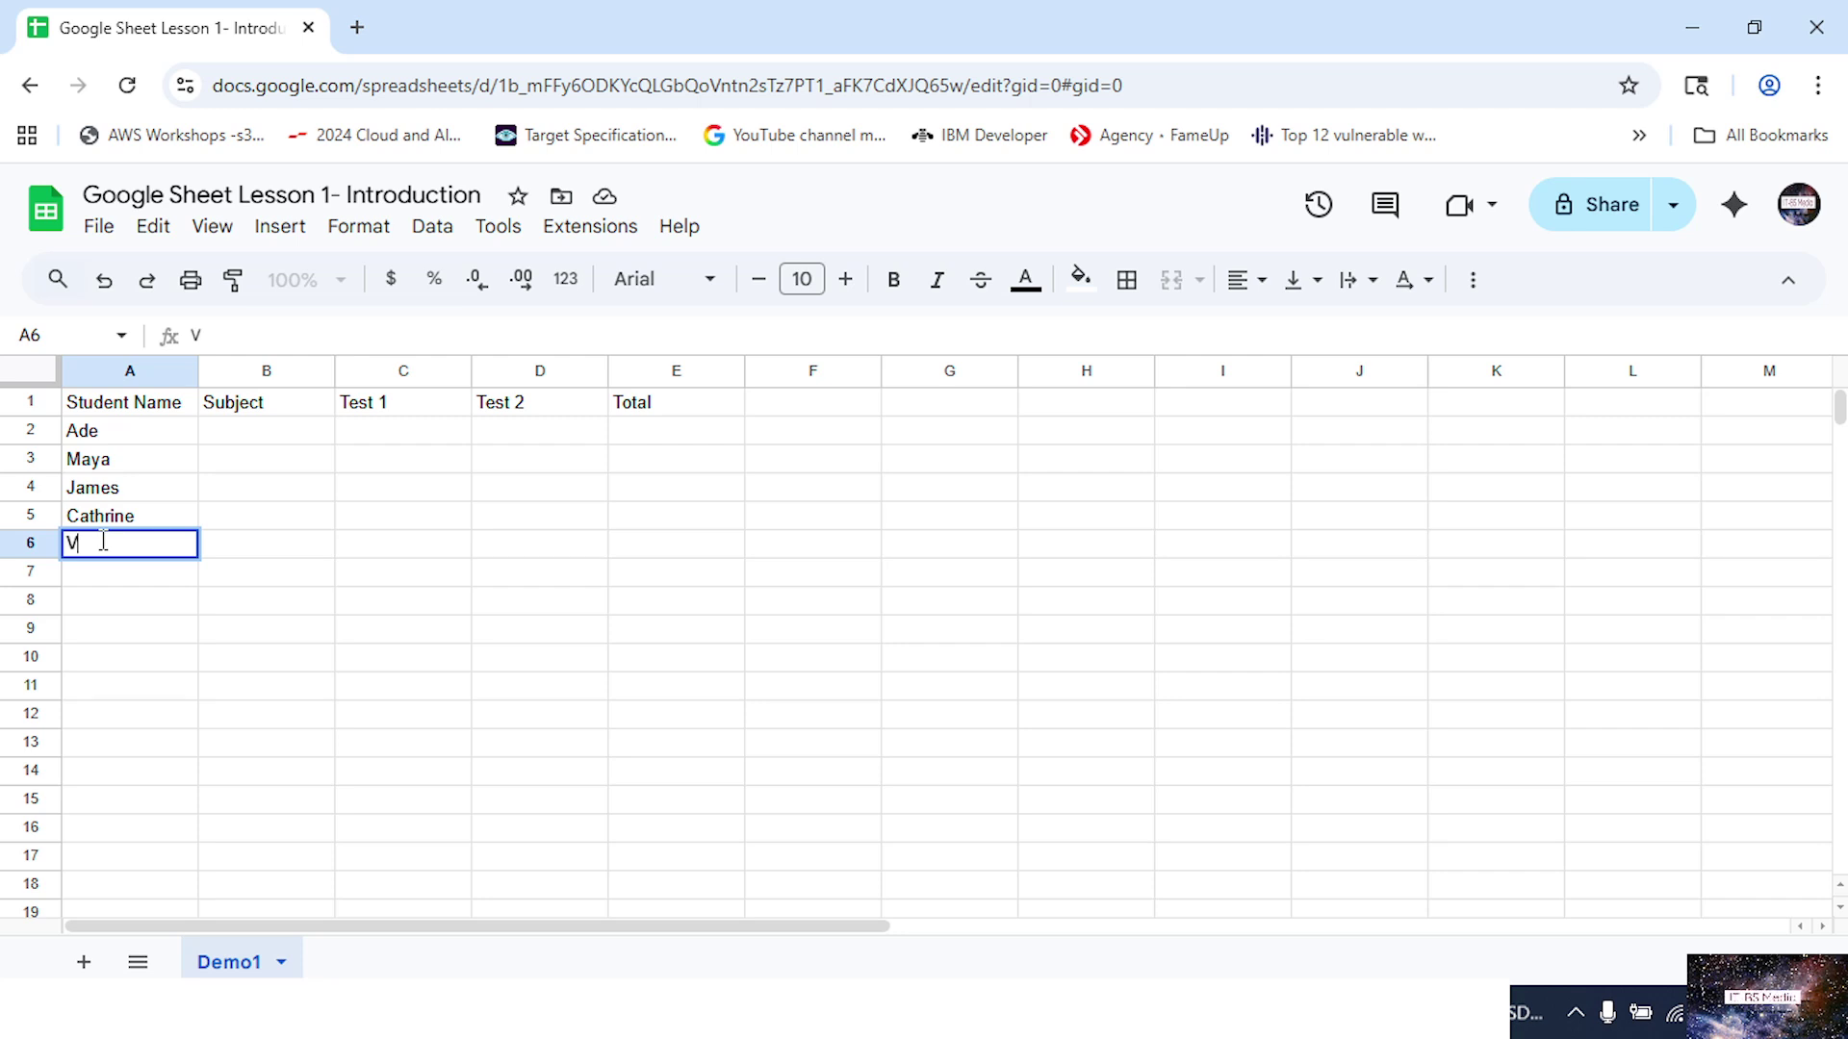
- Enter the fifth student's first name in cell A6
type("Victor")
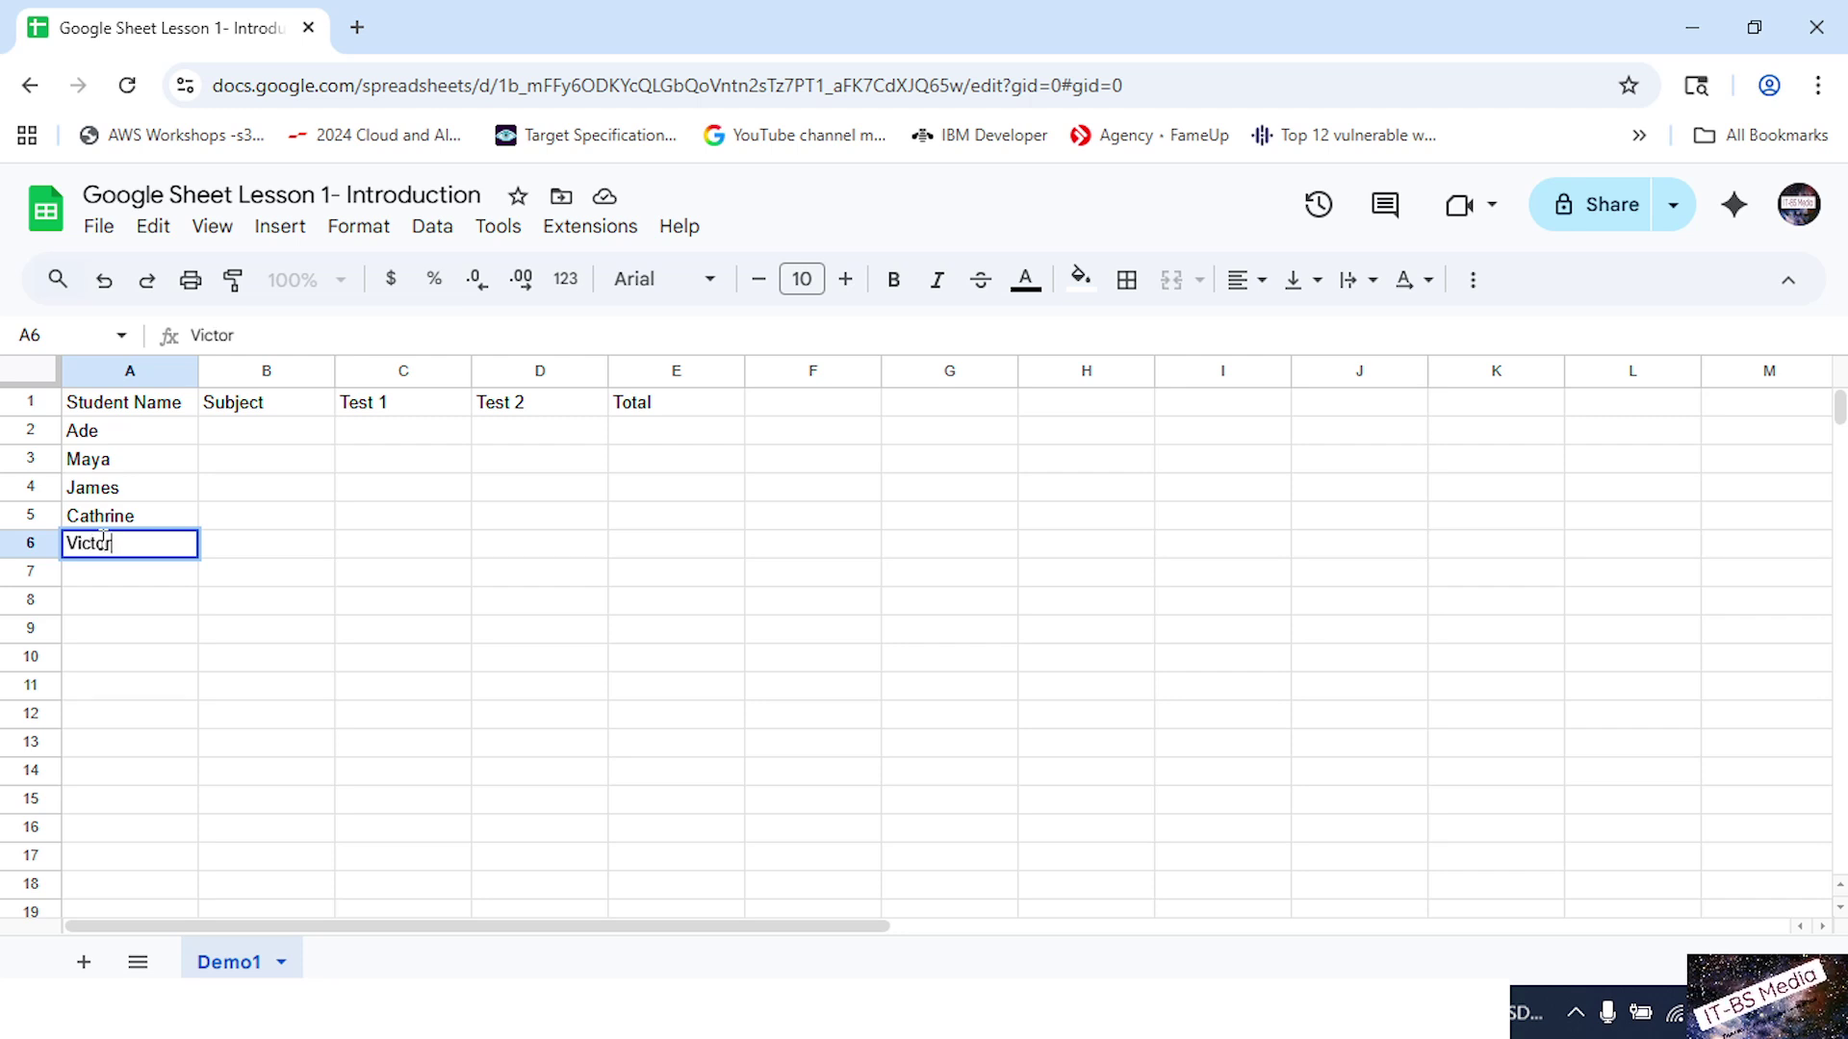
left_click(258, 435)
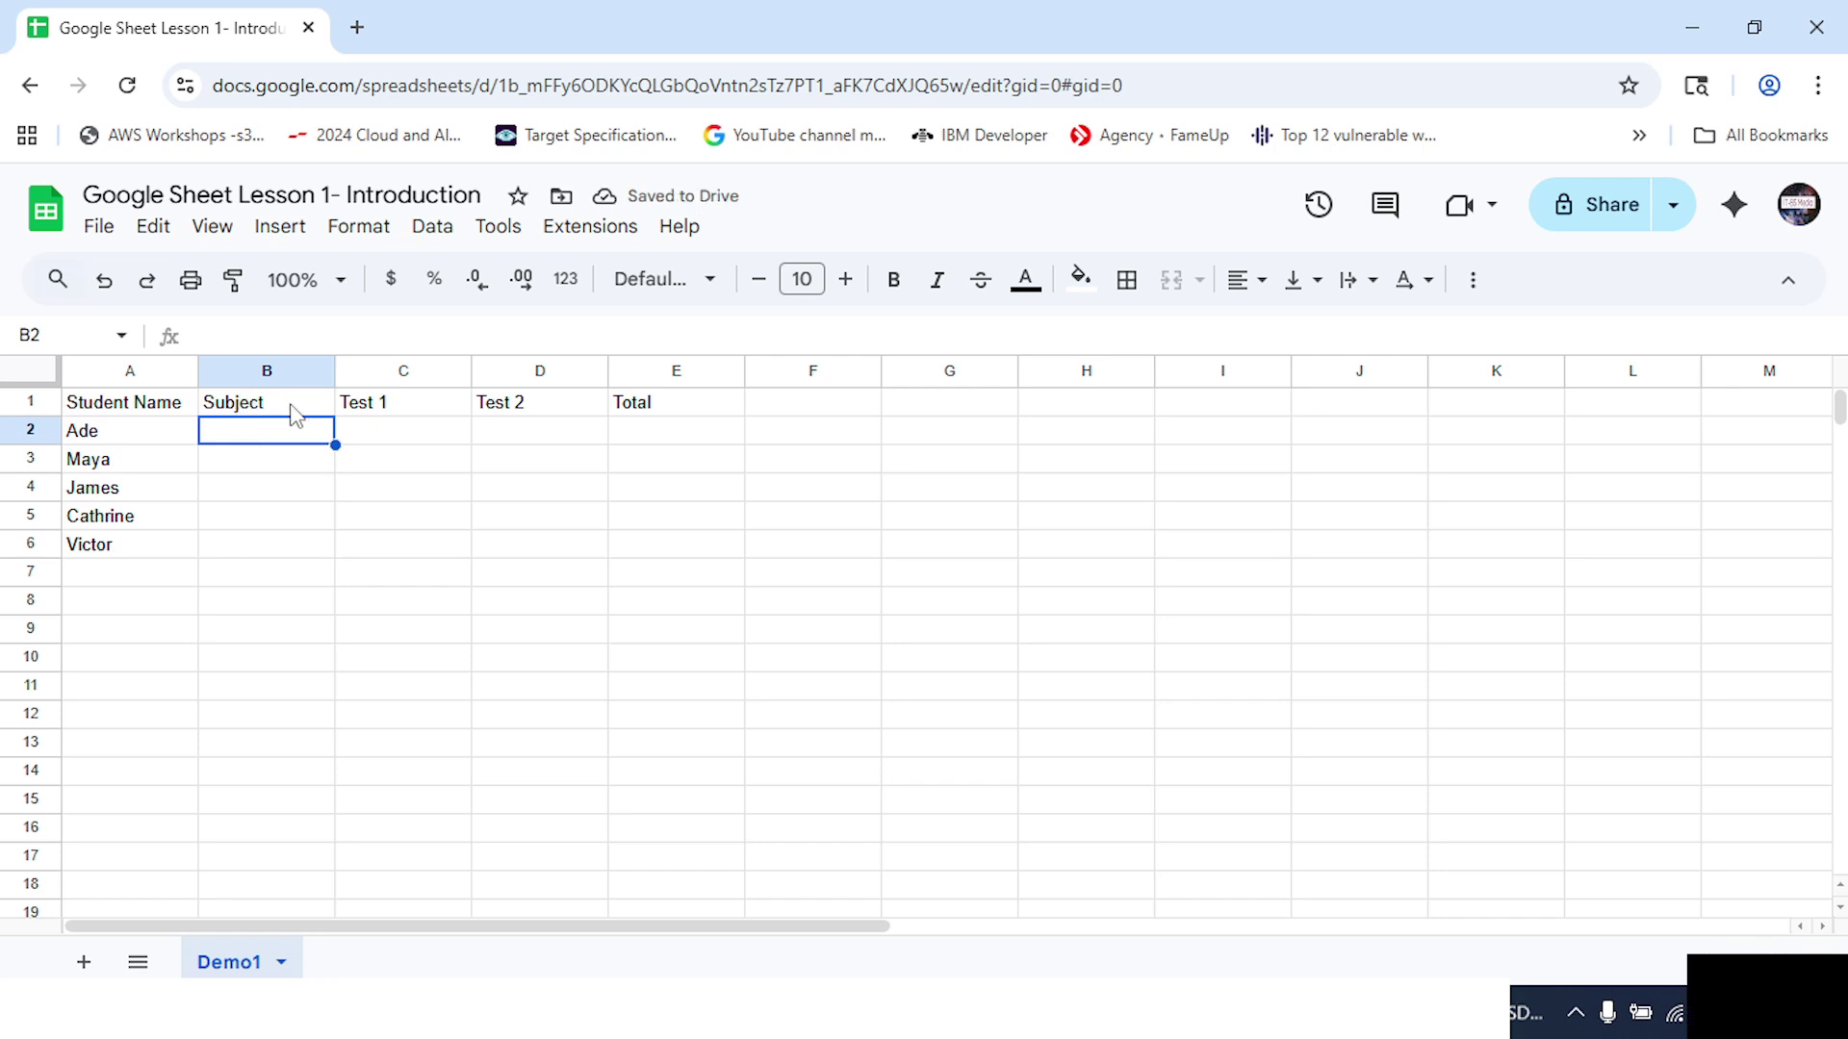
- Replace the Subject heading in cell B1 with "Google Sheets Lesson" and widen column B to fit the text
left_click(282, 412)
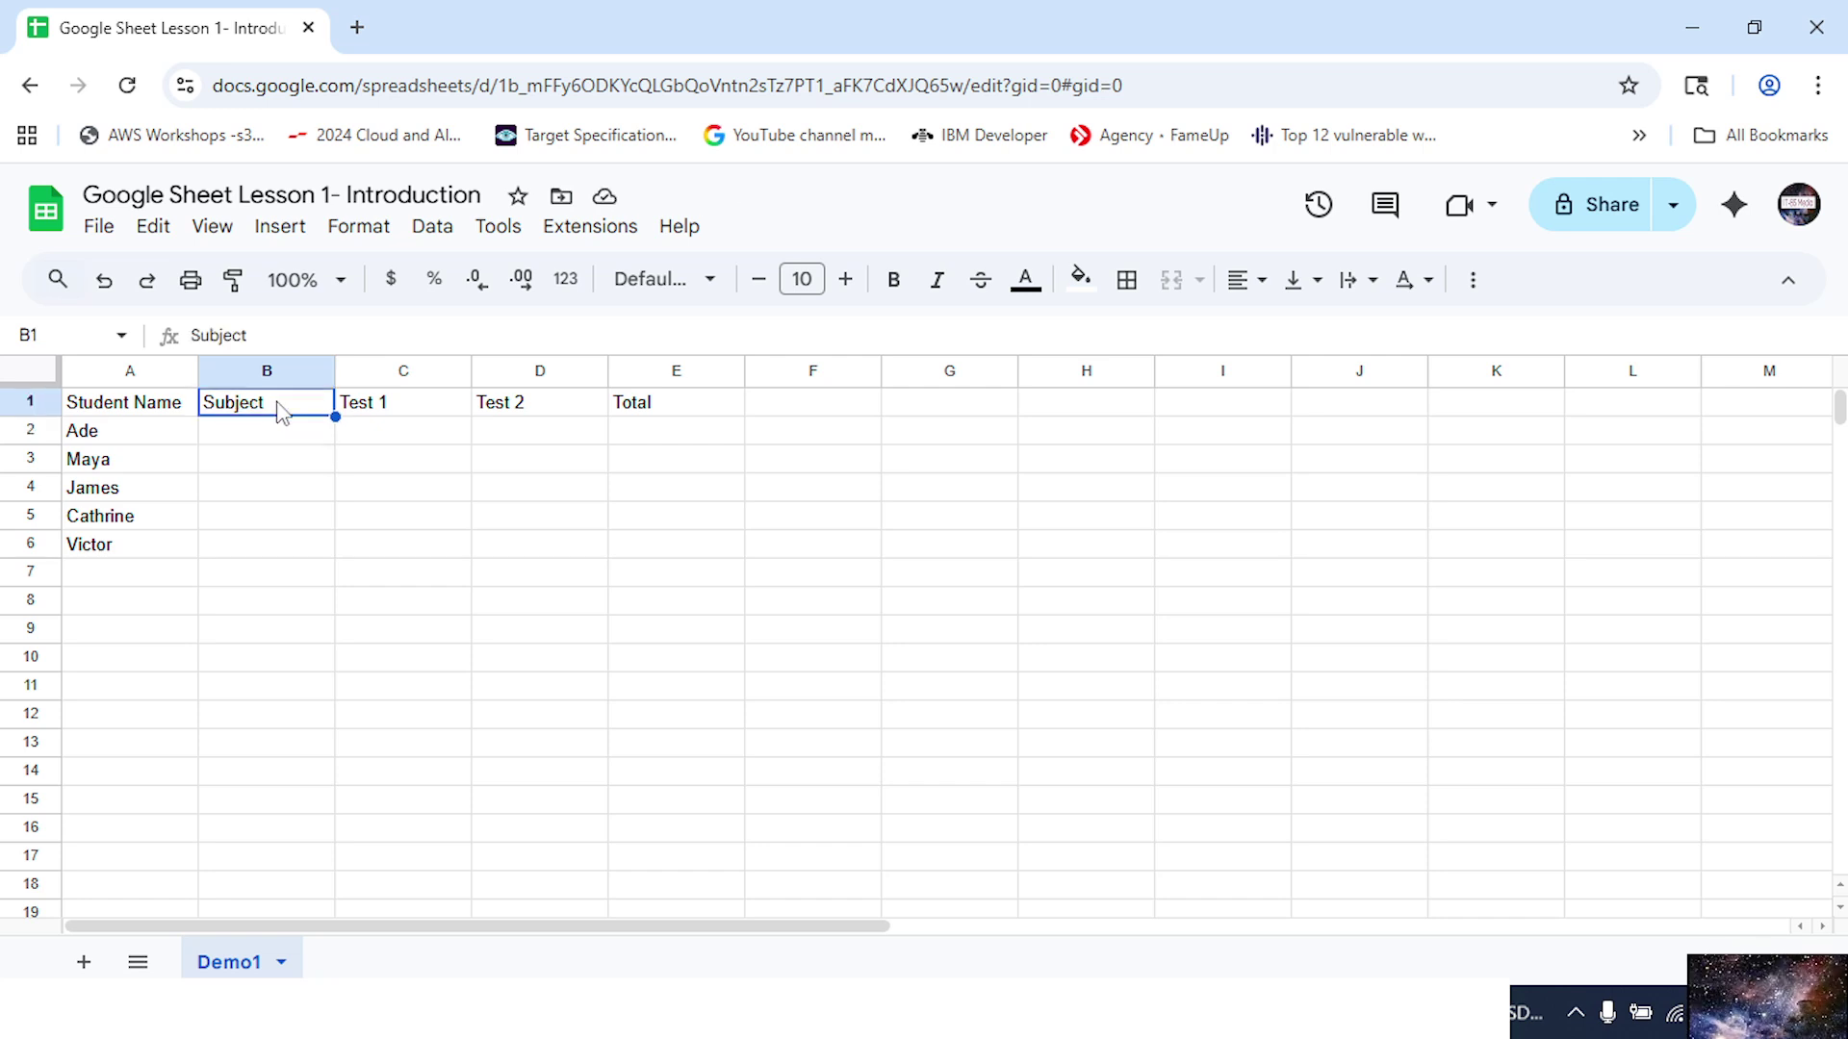
double_click(279, 404)
left_click_drag(261, 402, 223, 402)
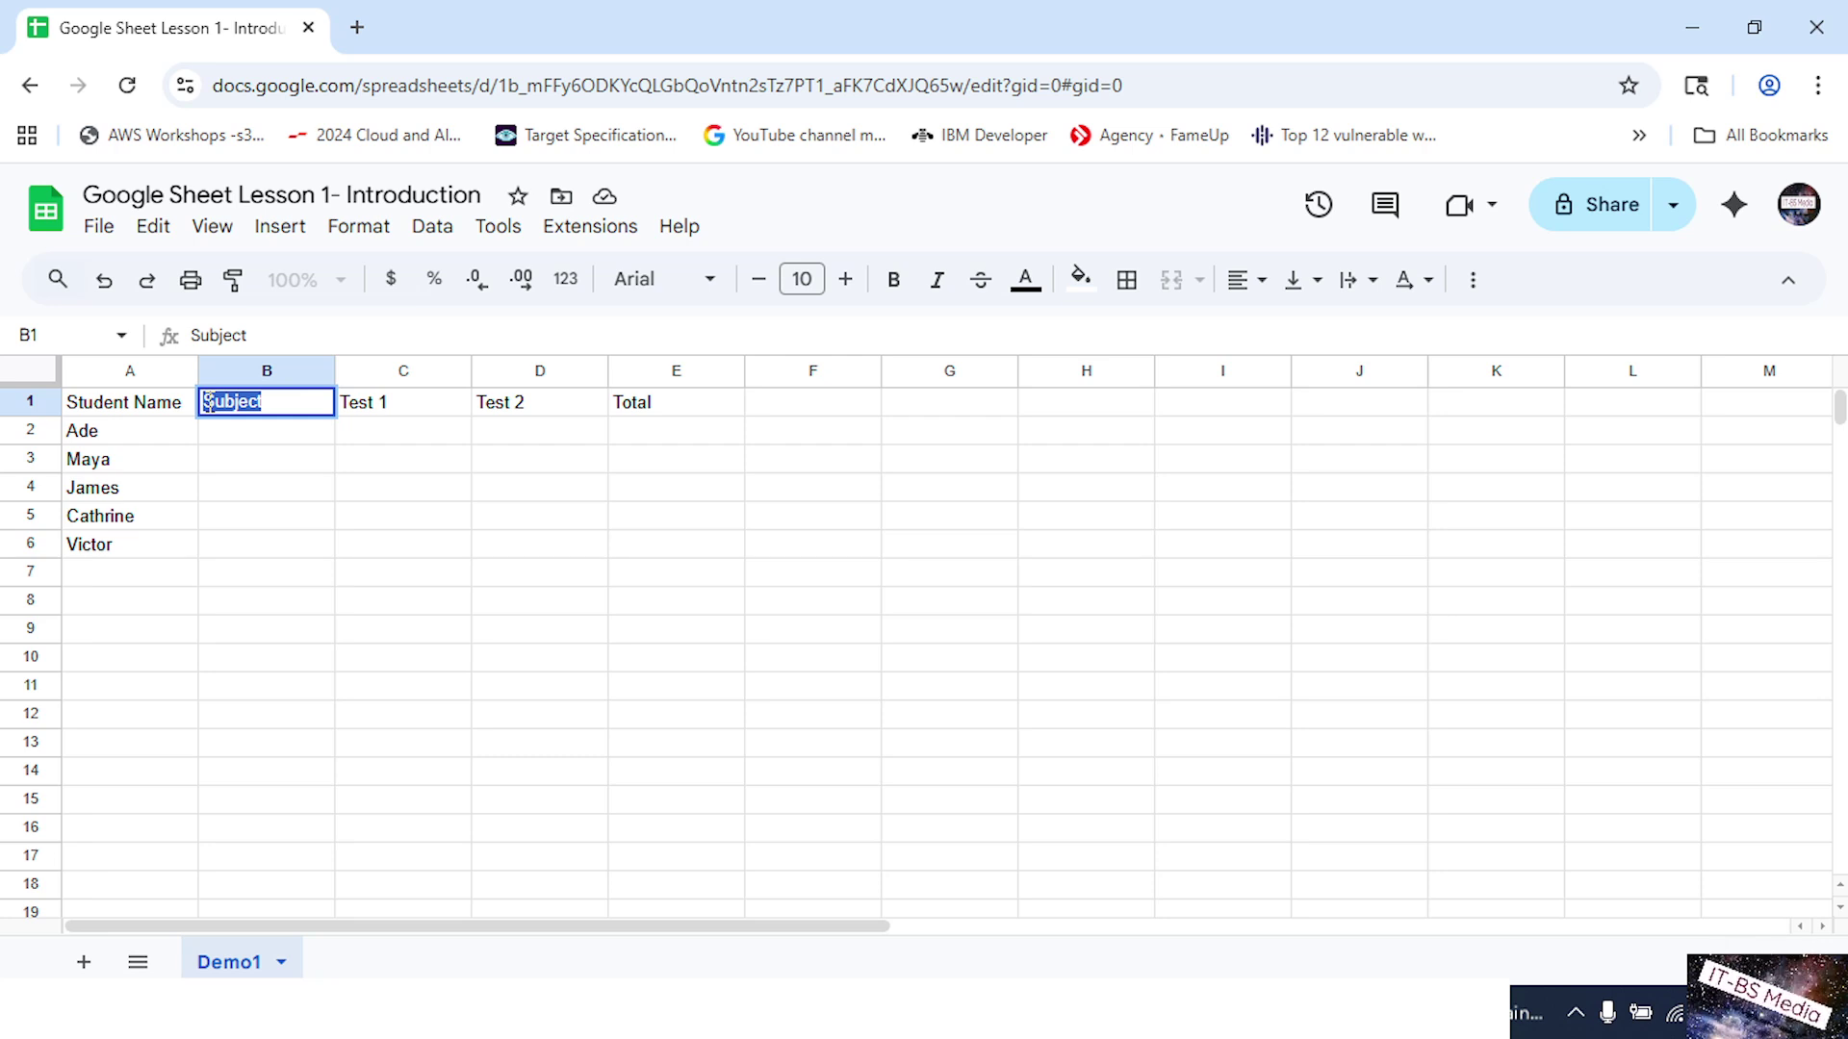
type("G")
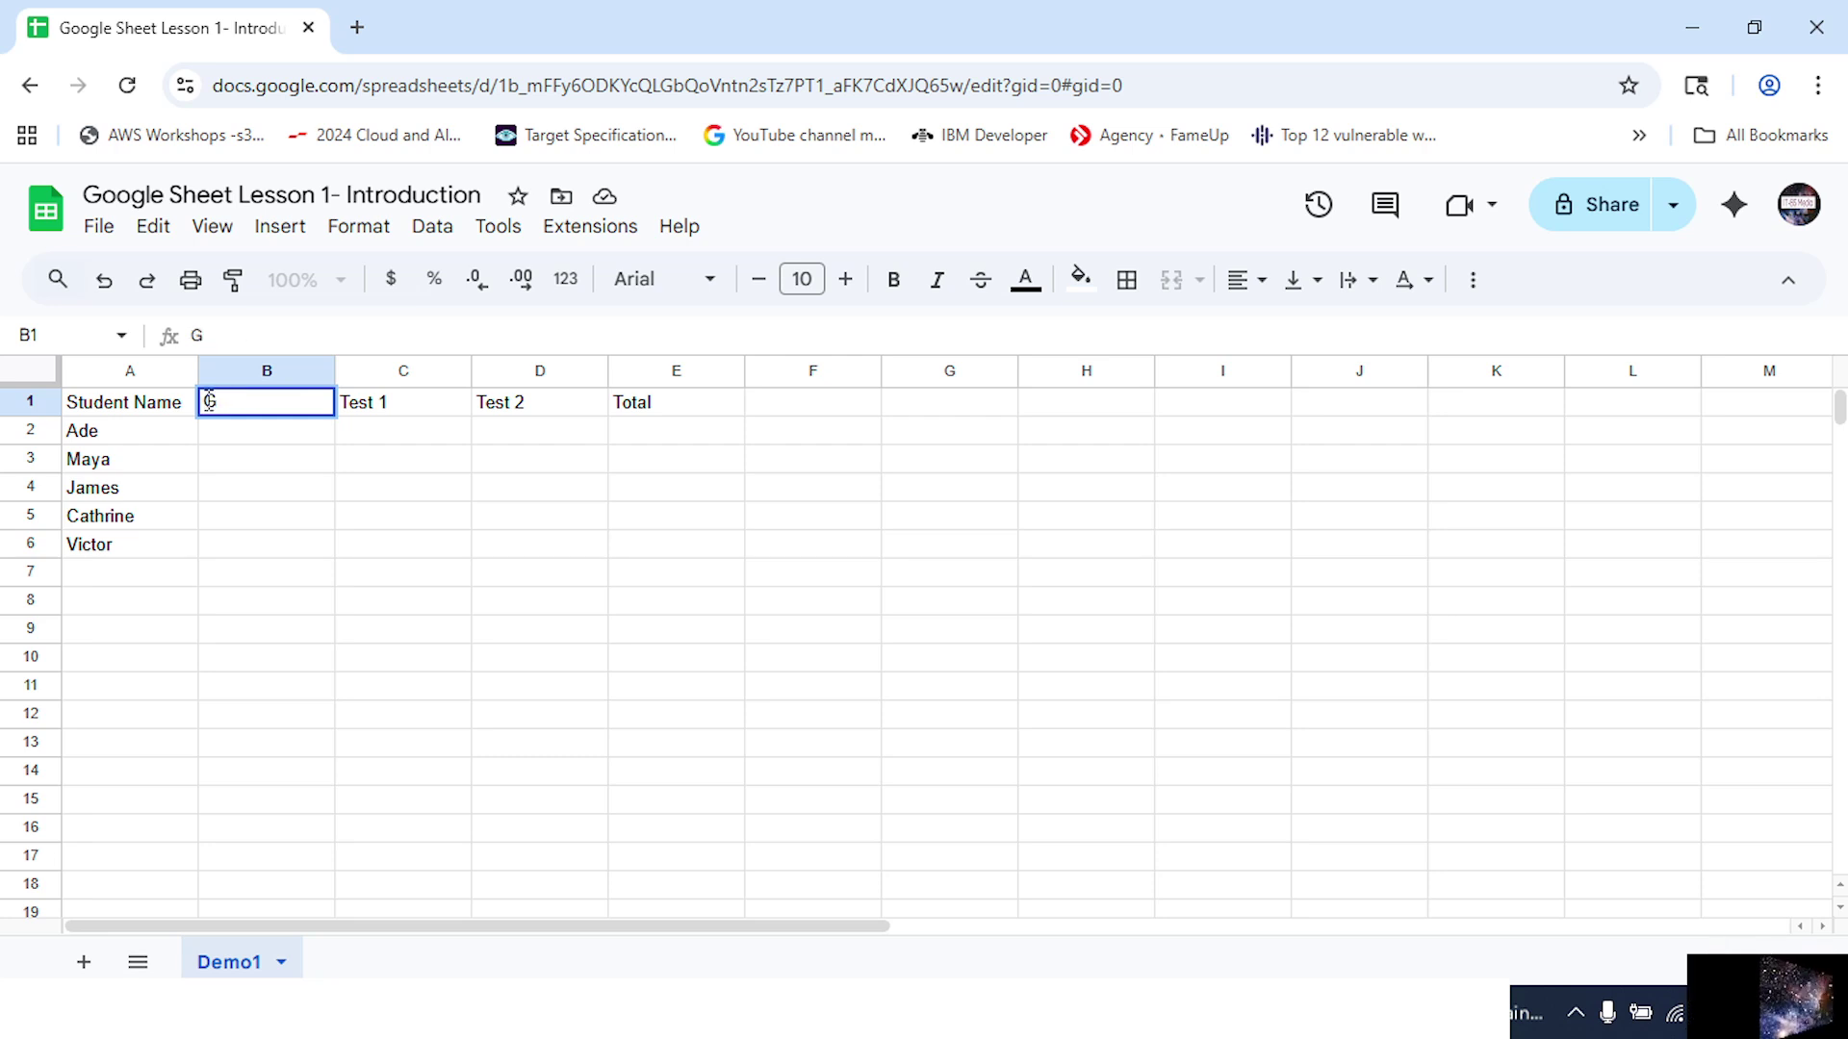
type("oogle")
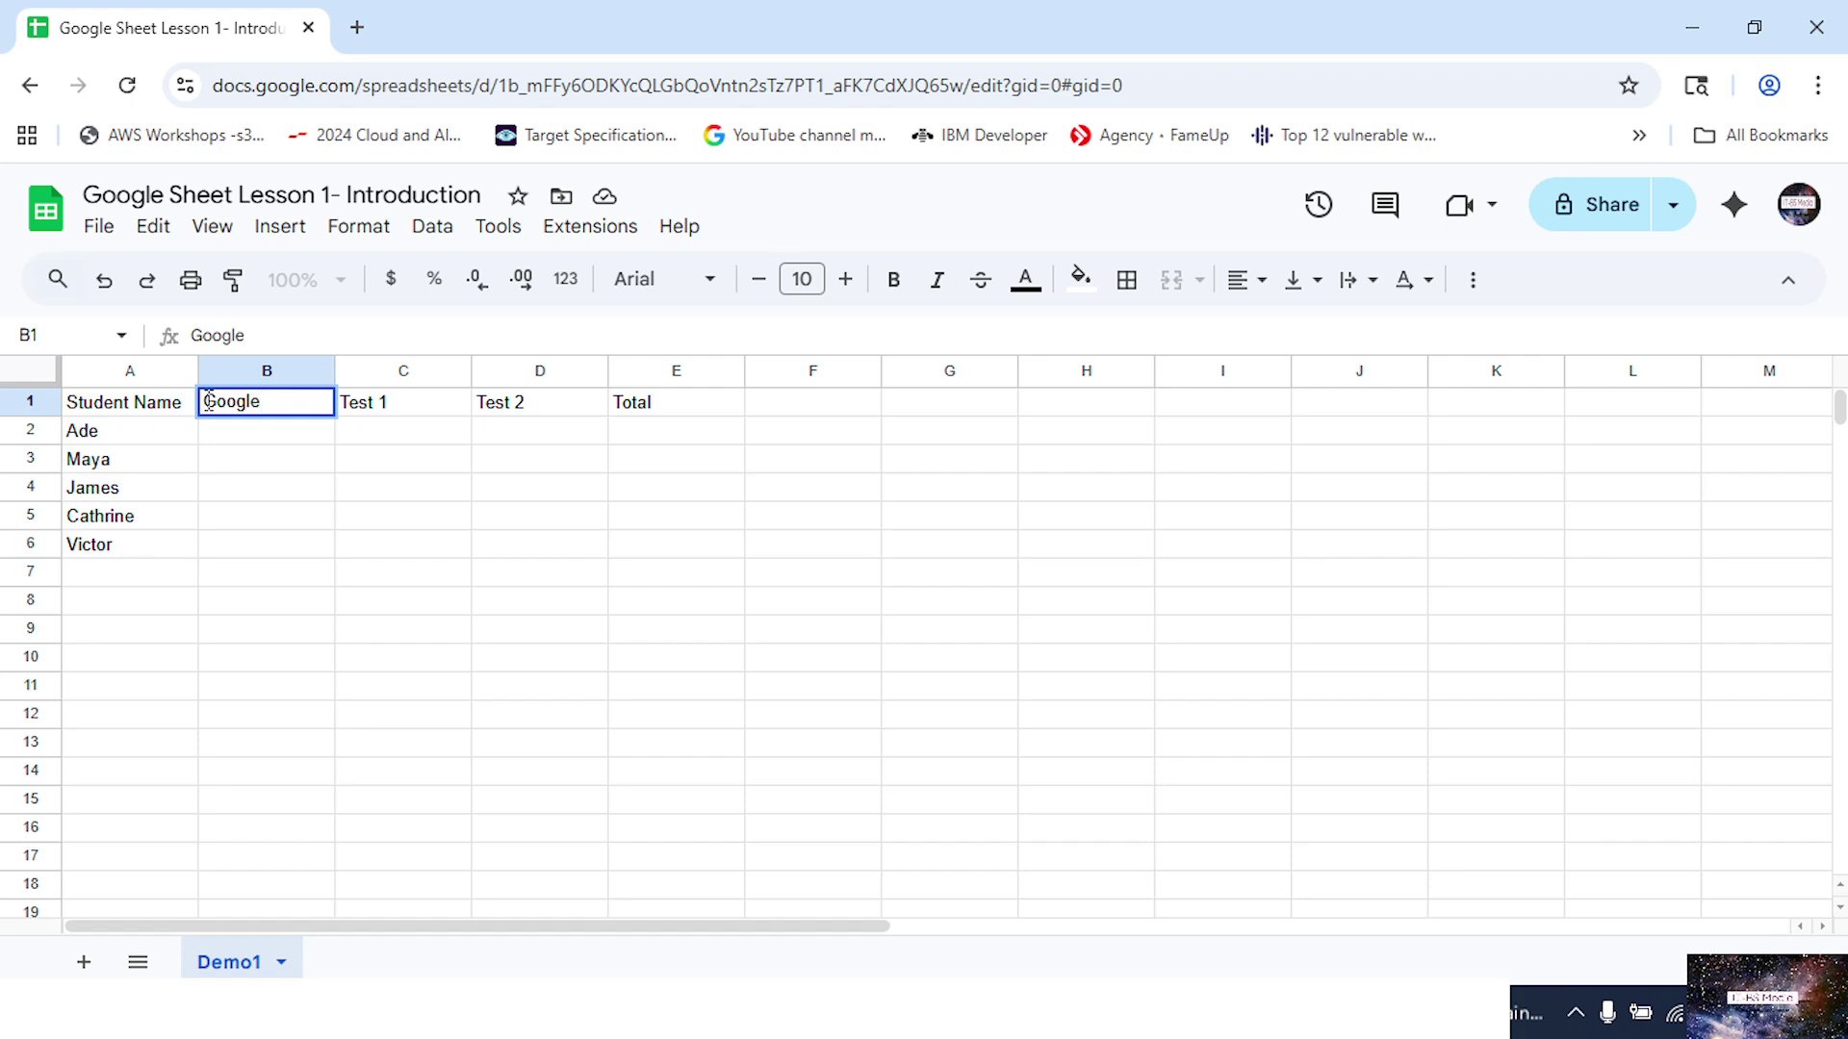
type(" Sheets Les")
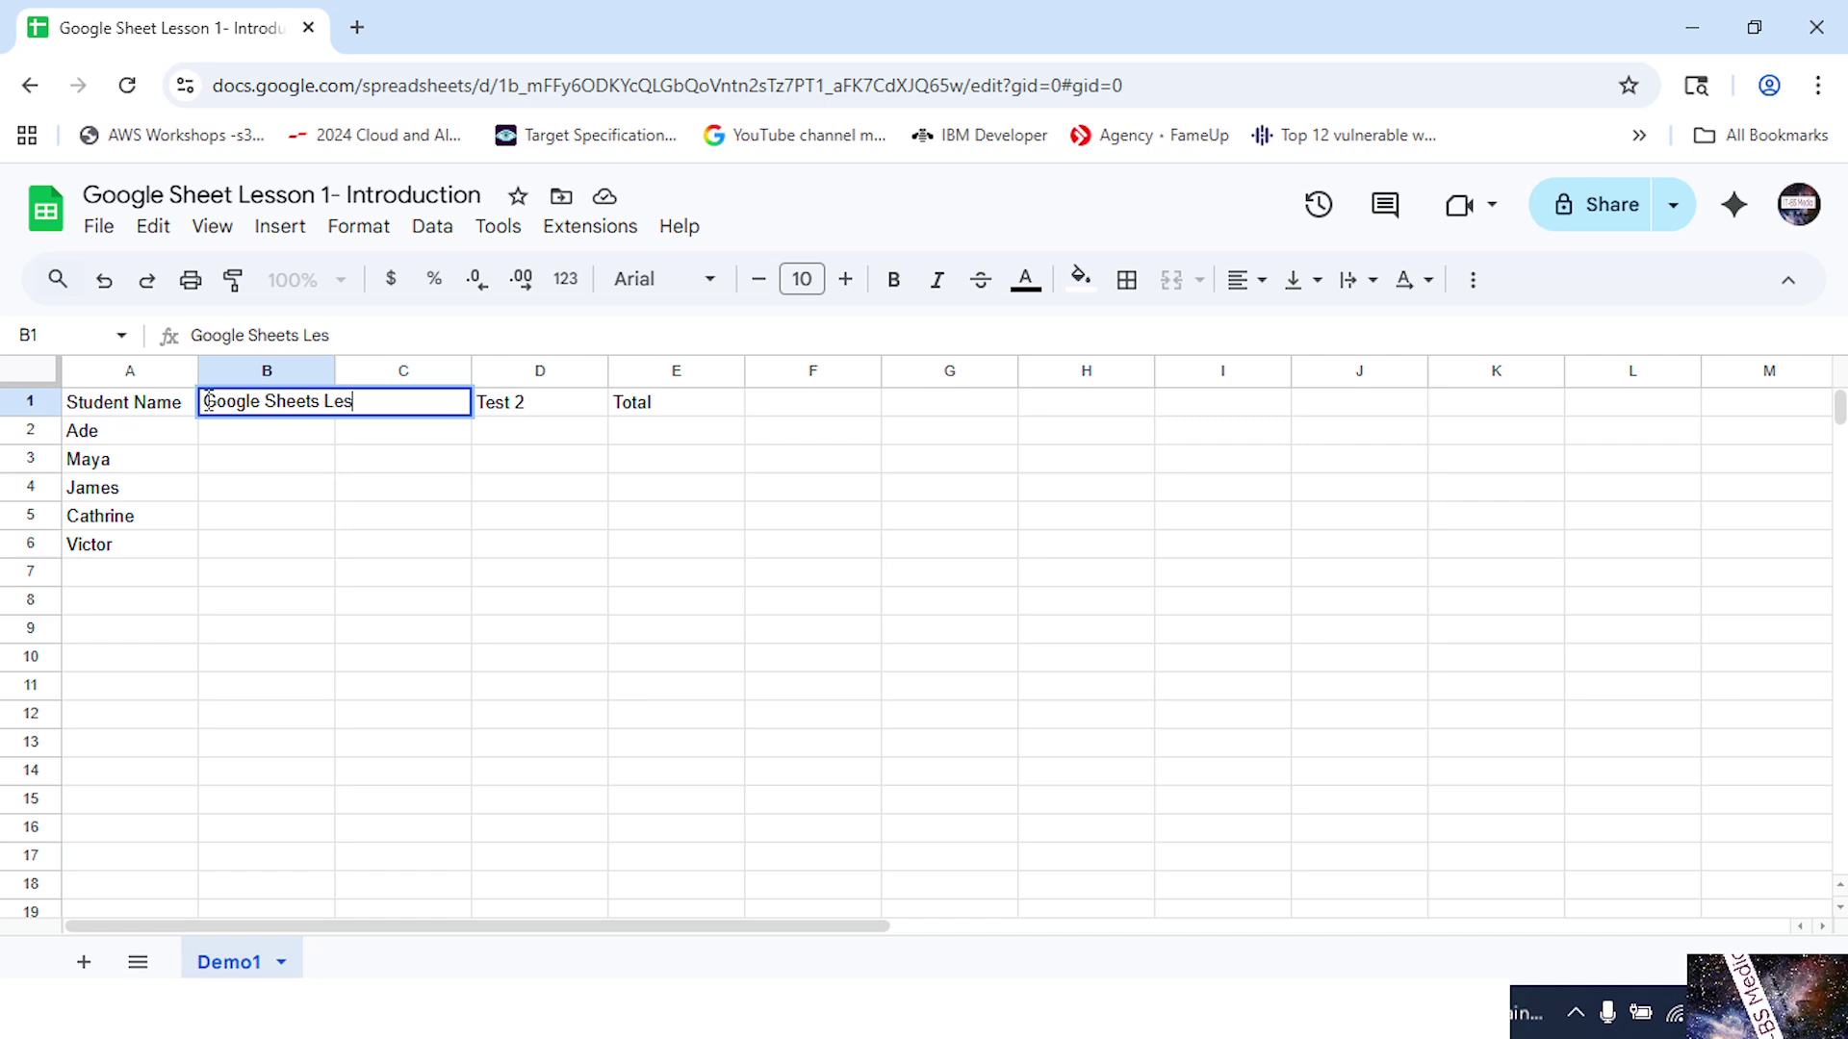
type("son")
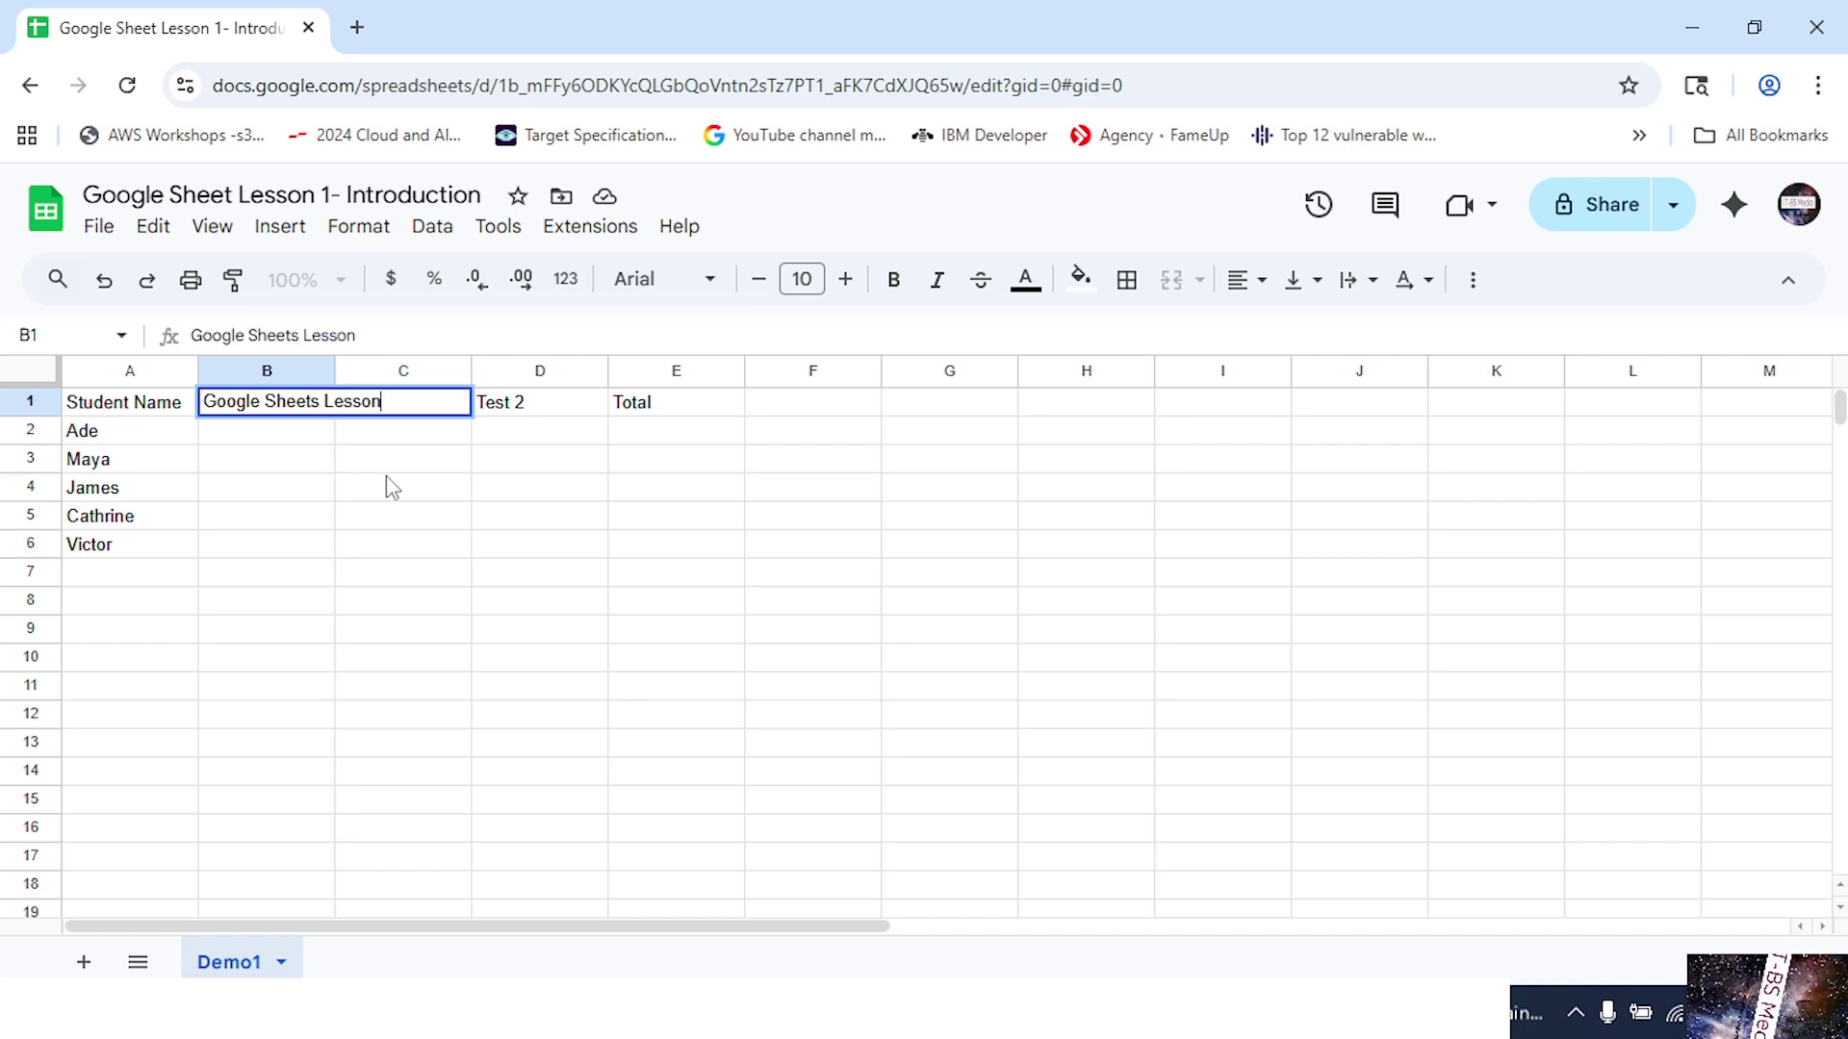
left_click(419, 500)
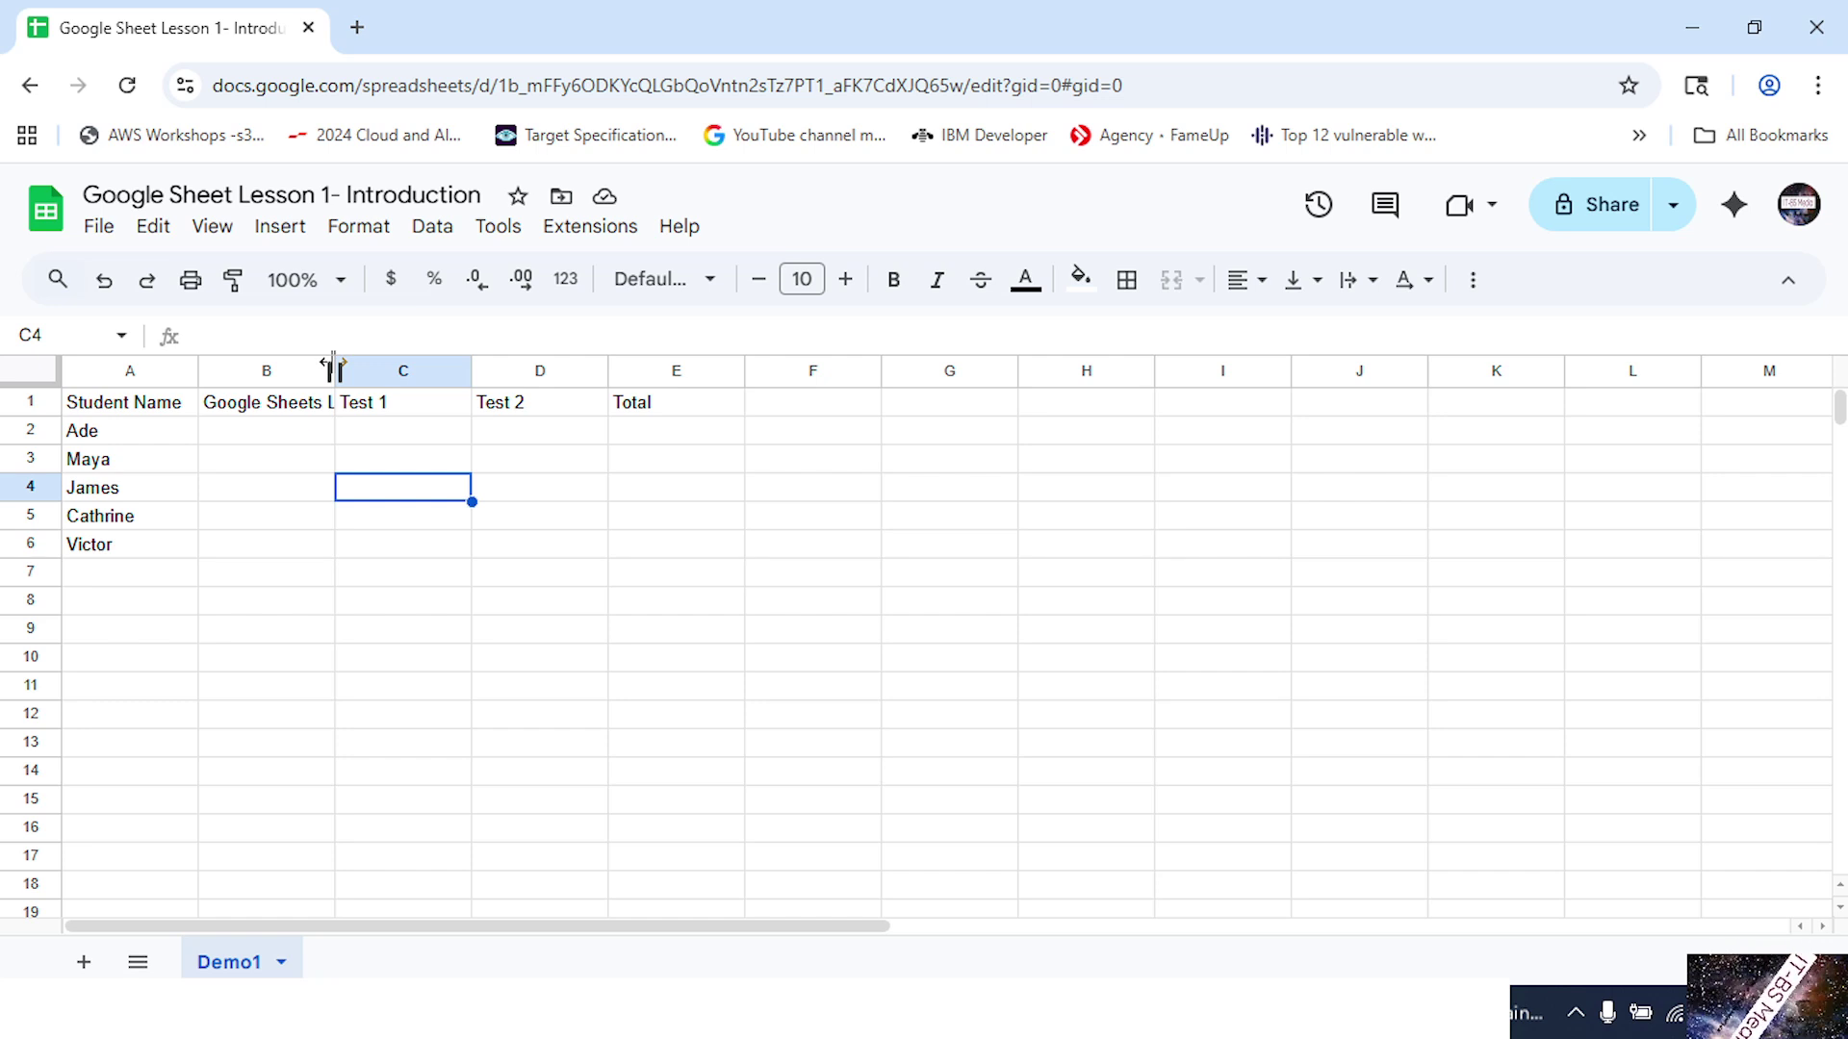
left_click_drag(334, 365, 398, 365)
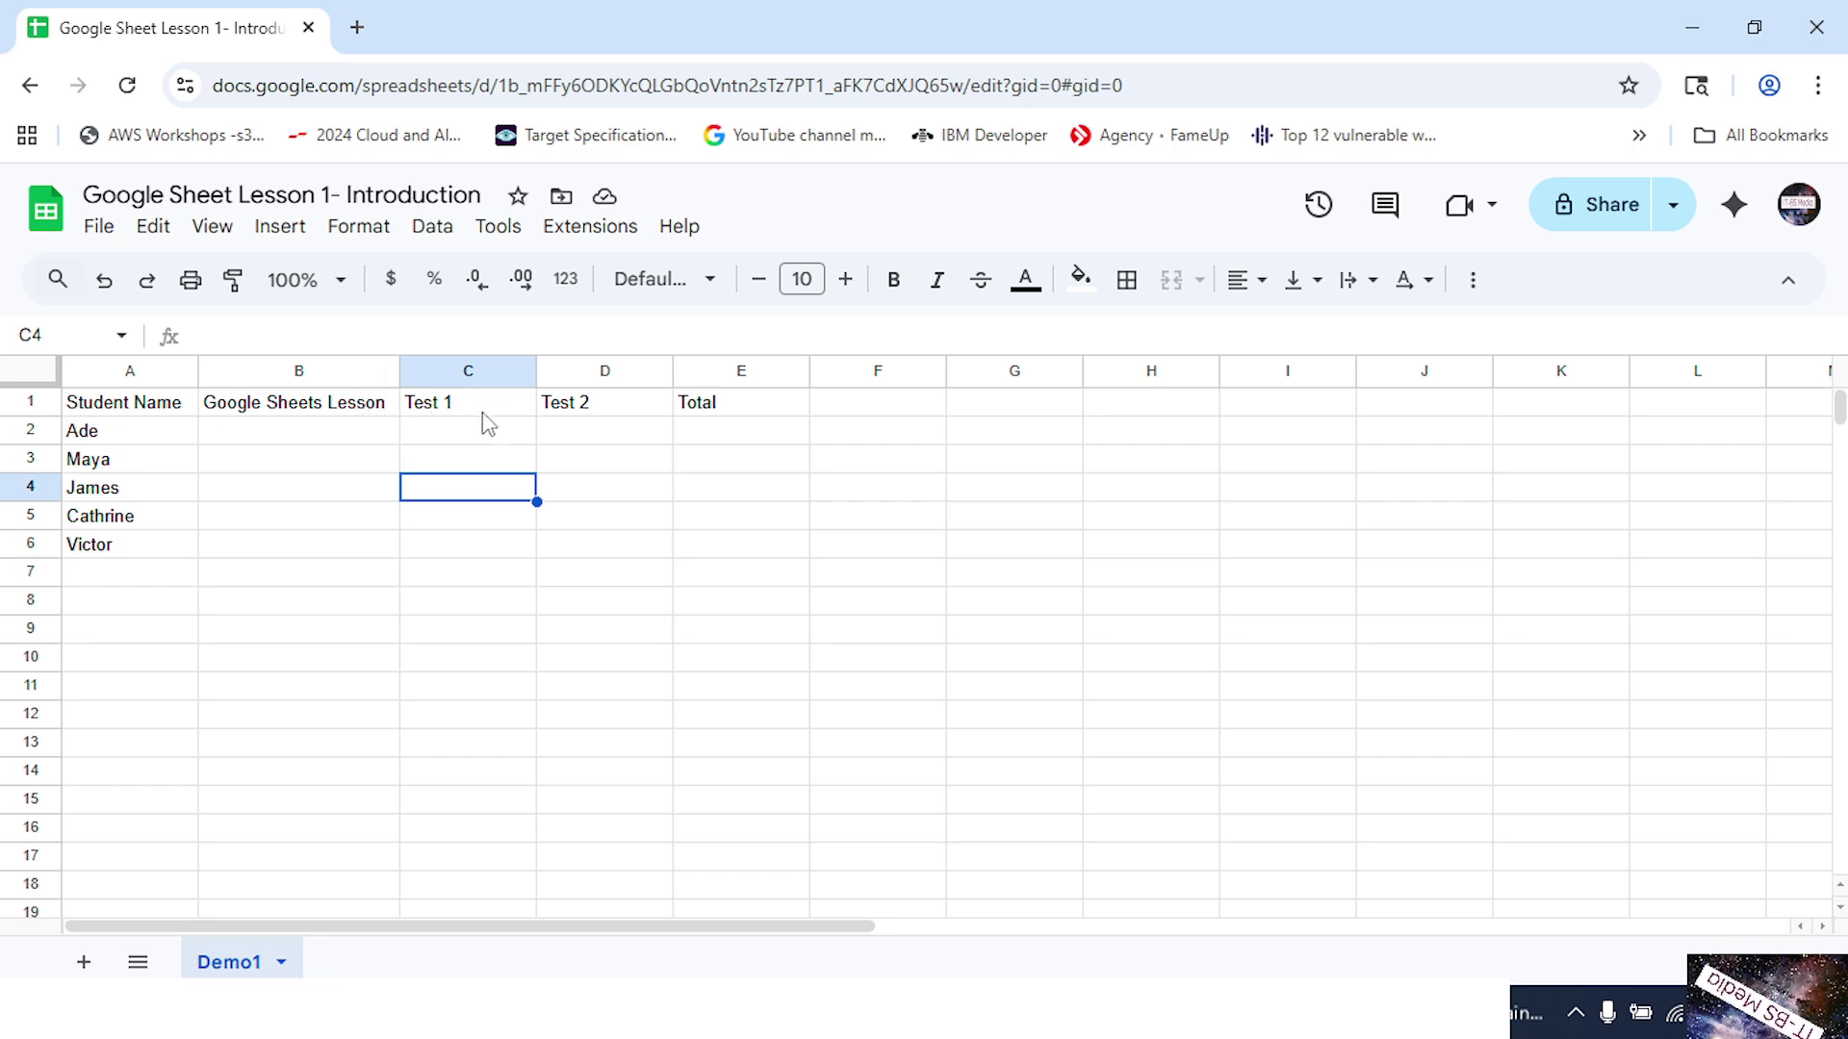
- Enter the first student's scores in row 2: 32 for Test 1 and 44 for Test 2
left_click(269, 440)
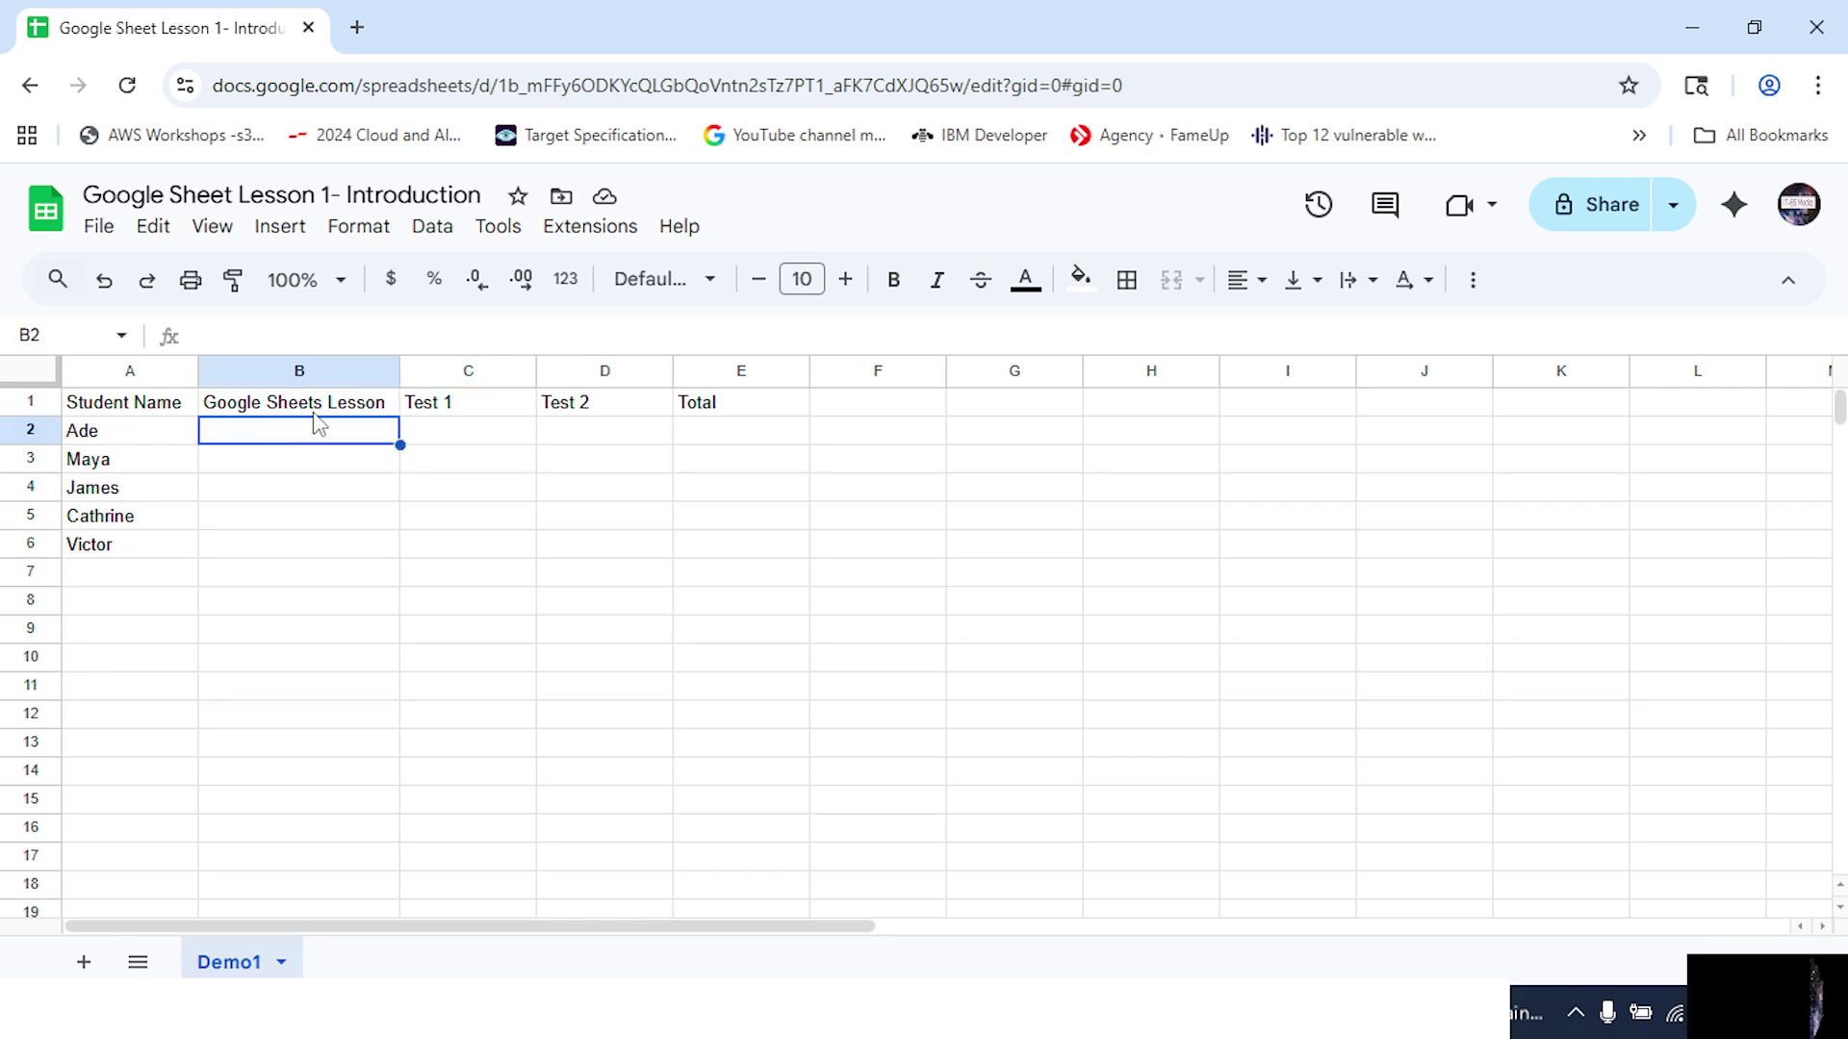
left_click(450, 437)
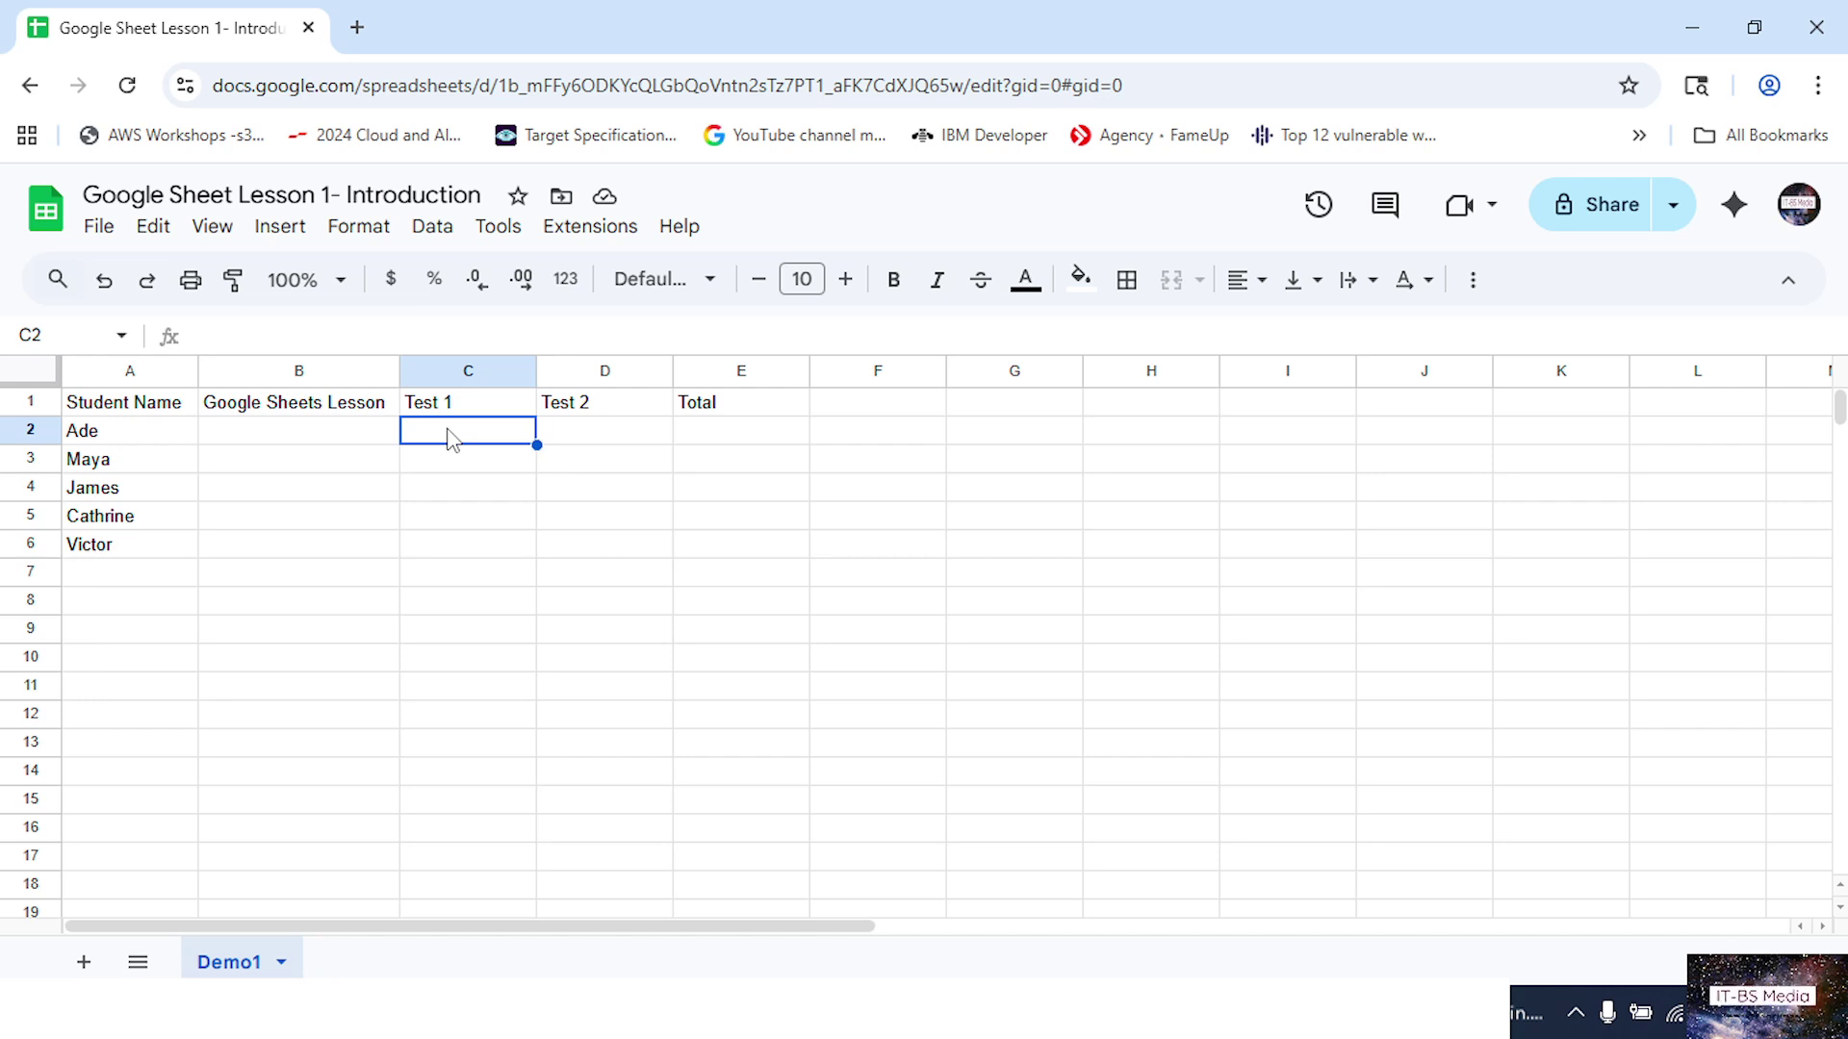
type("32")
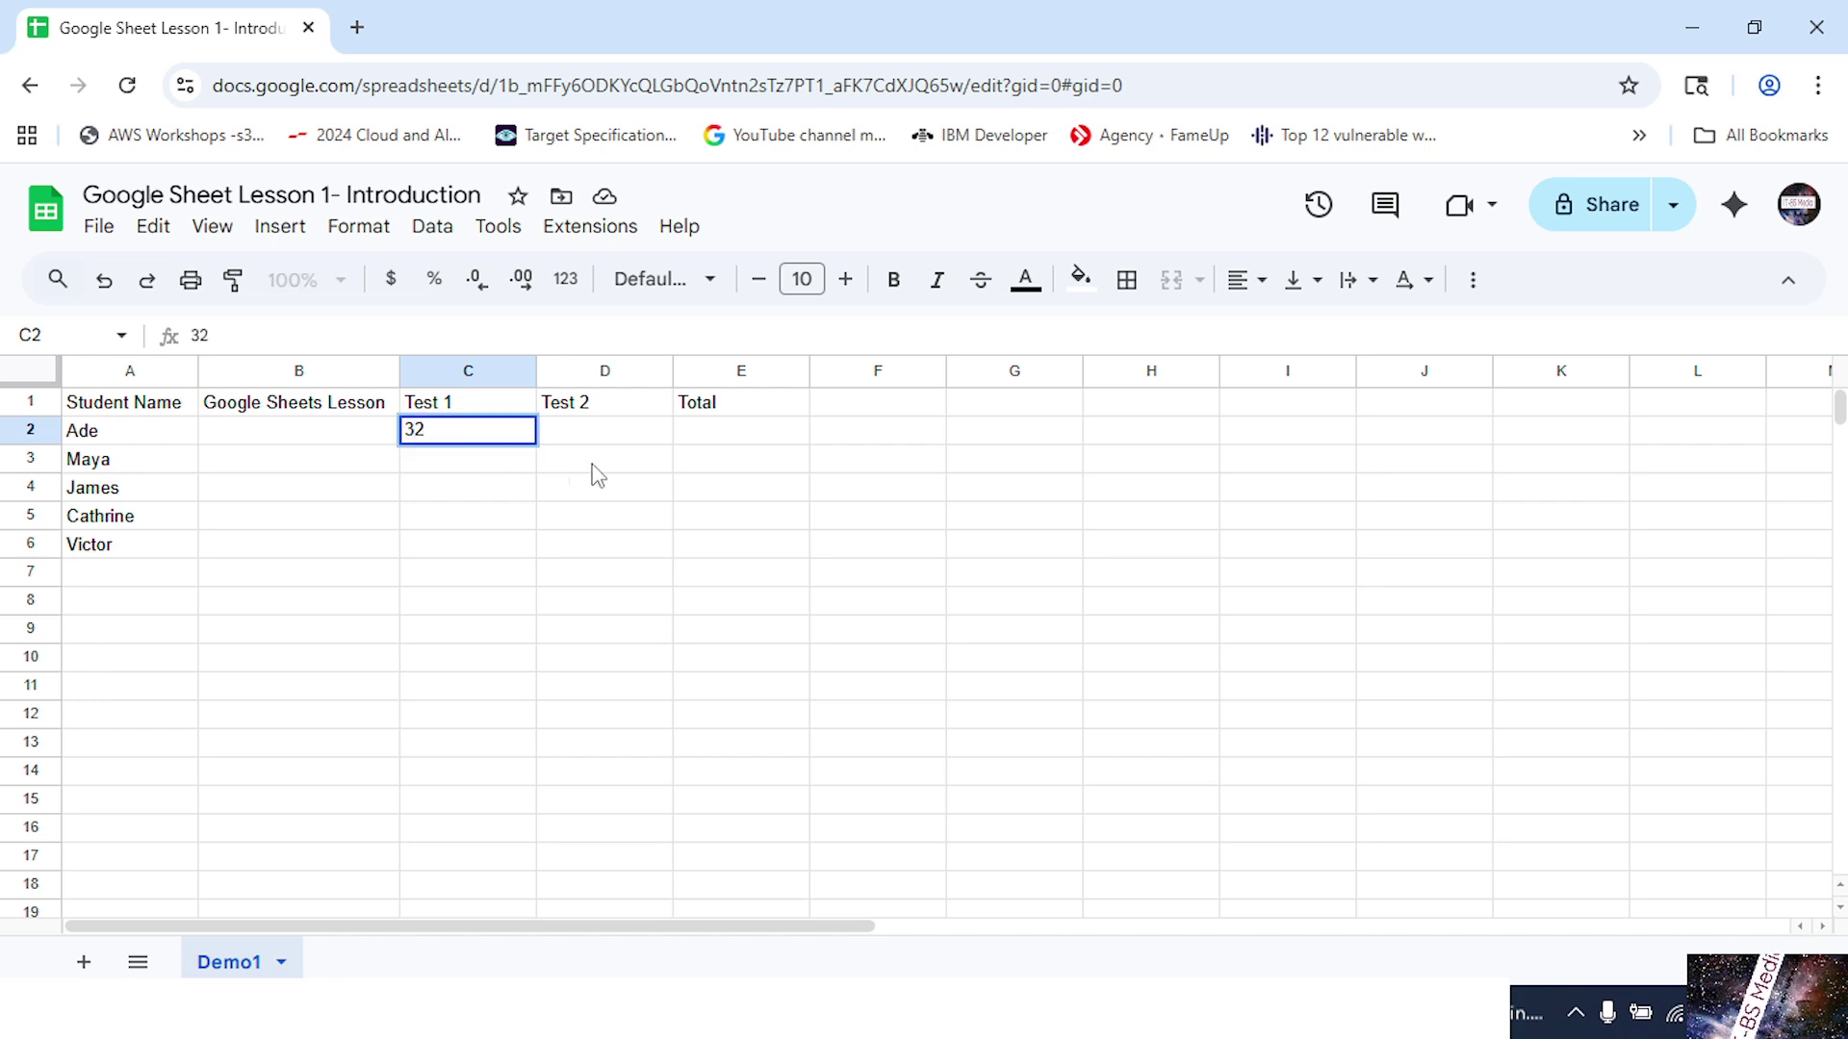
left_click(593, 433)
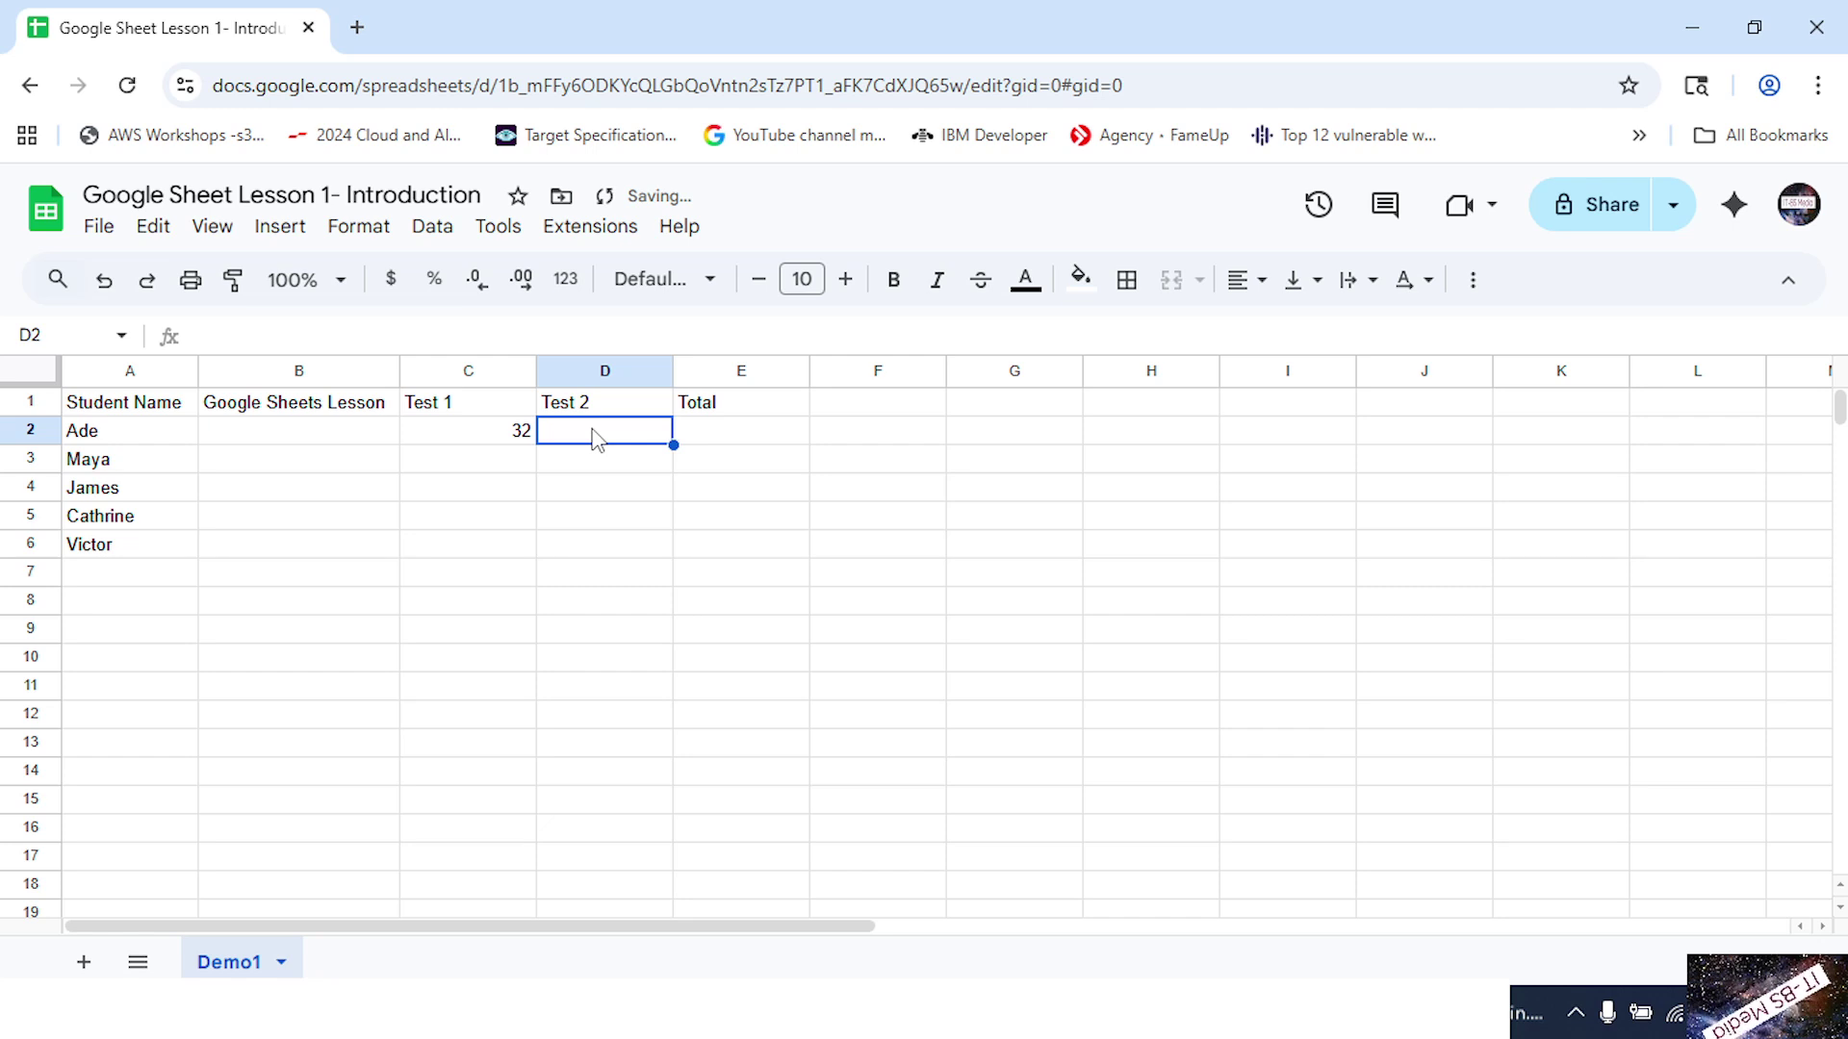
type("44")
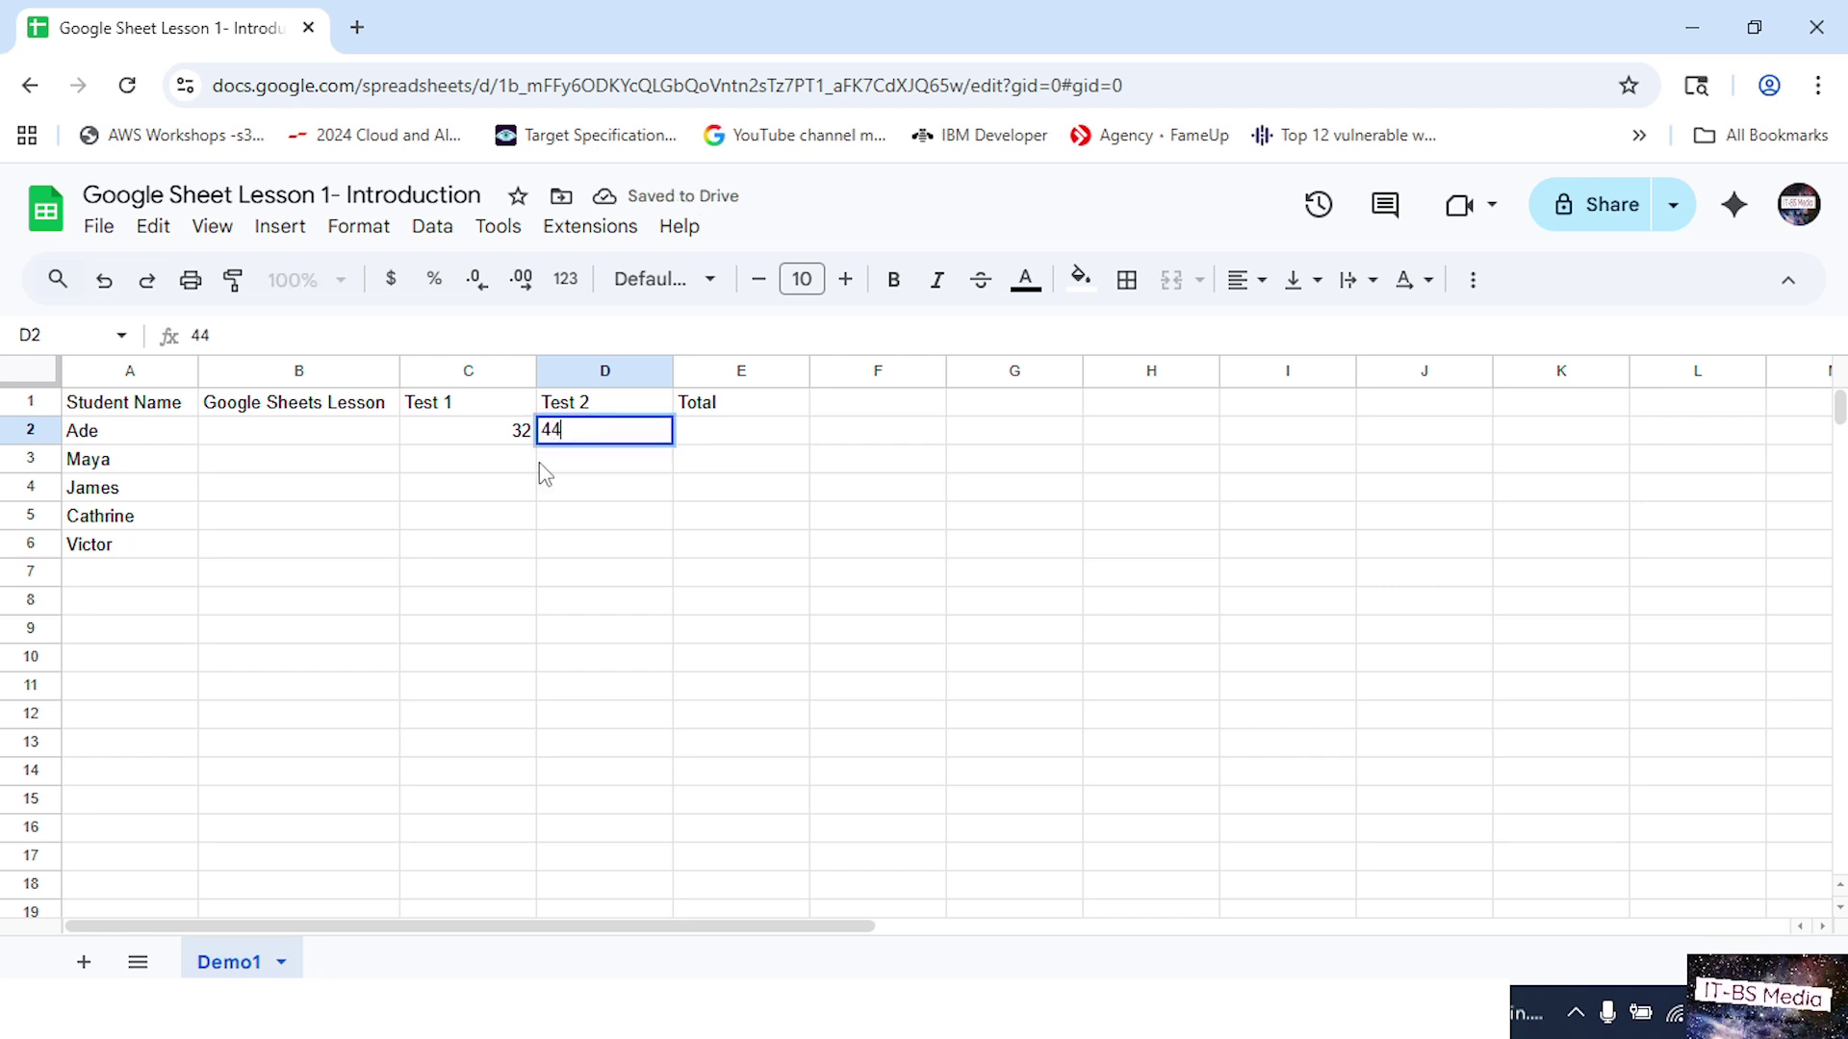
- Enter the second student's scores in row 3: 54 for Test 1 and 29 for Test 2
left_click(522, 468)
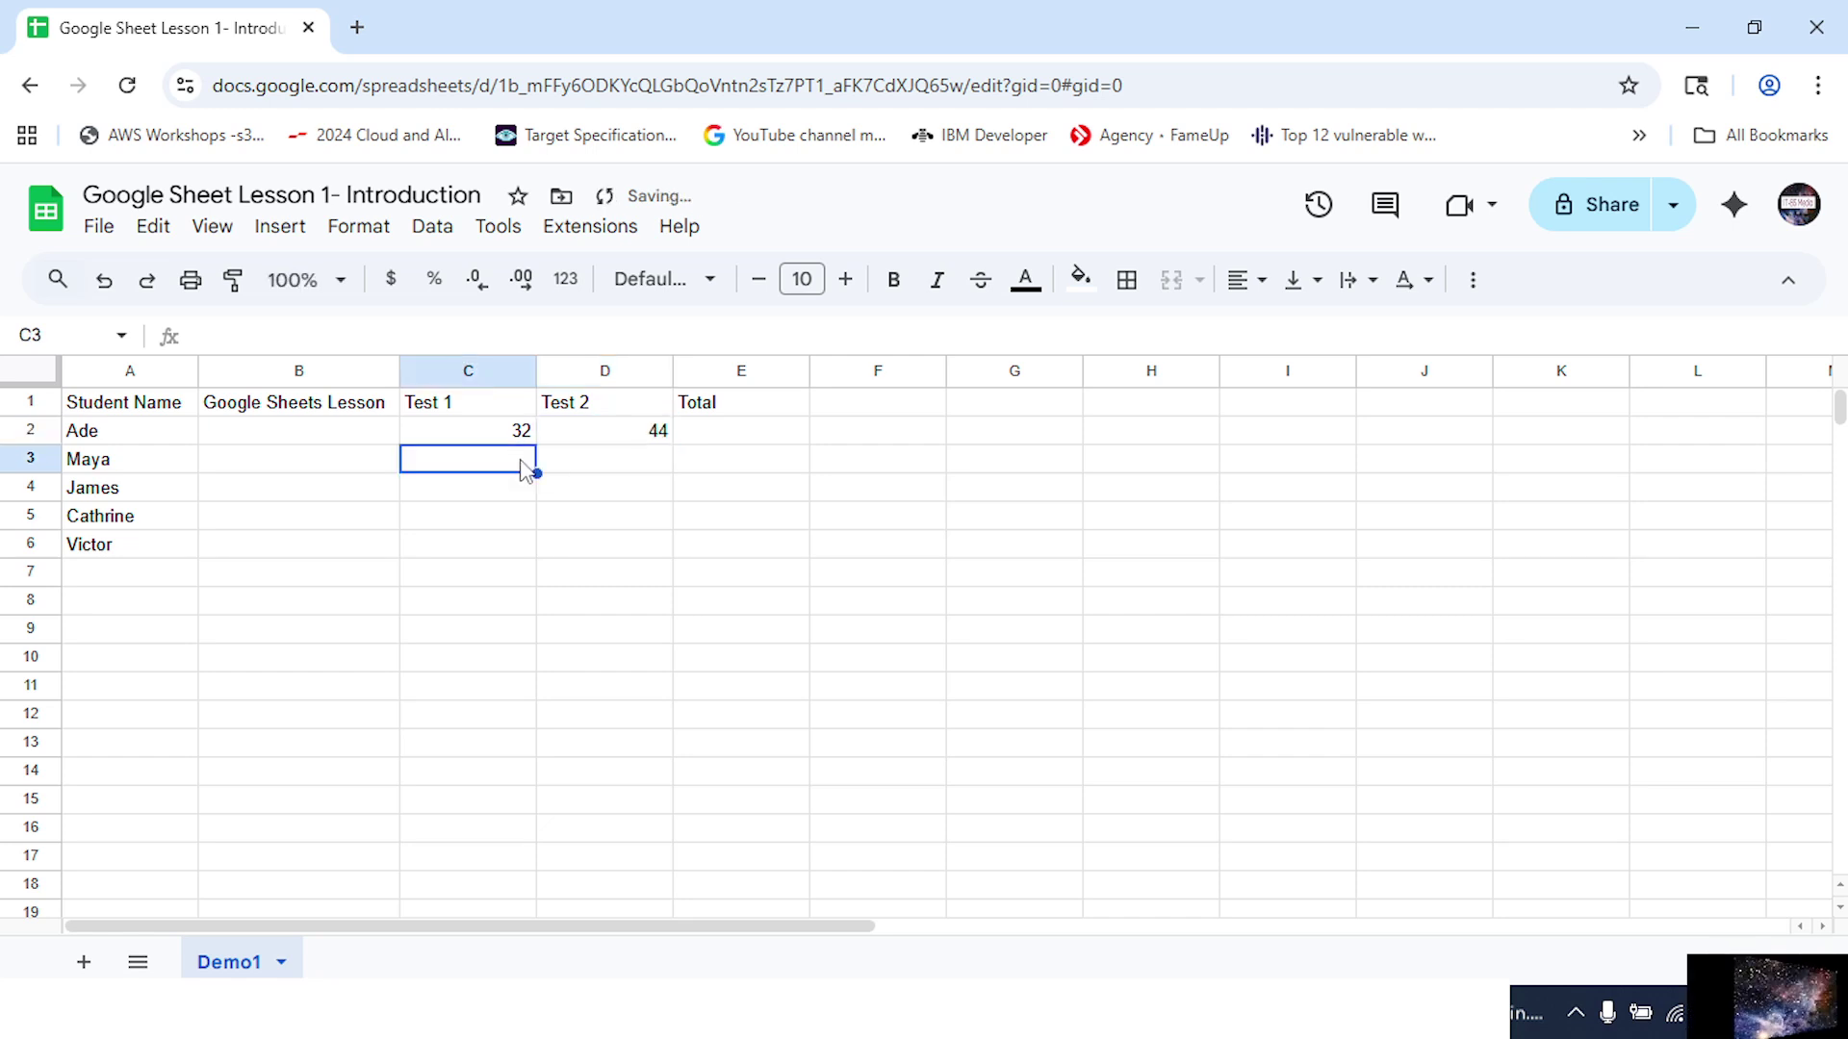
type("54")
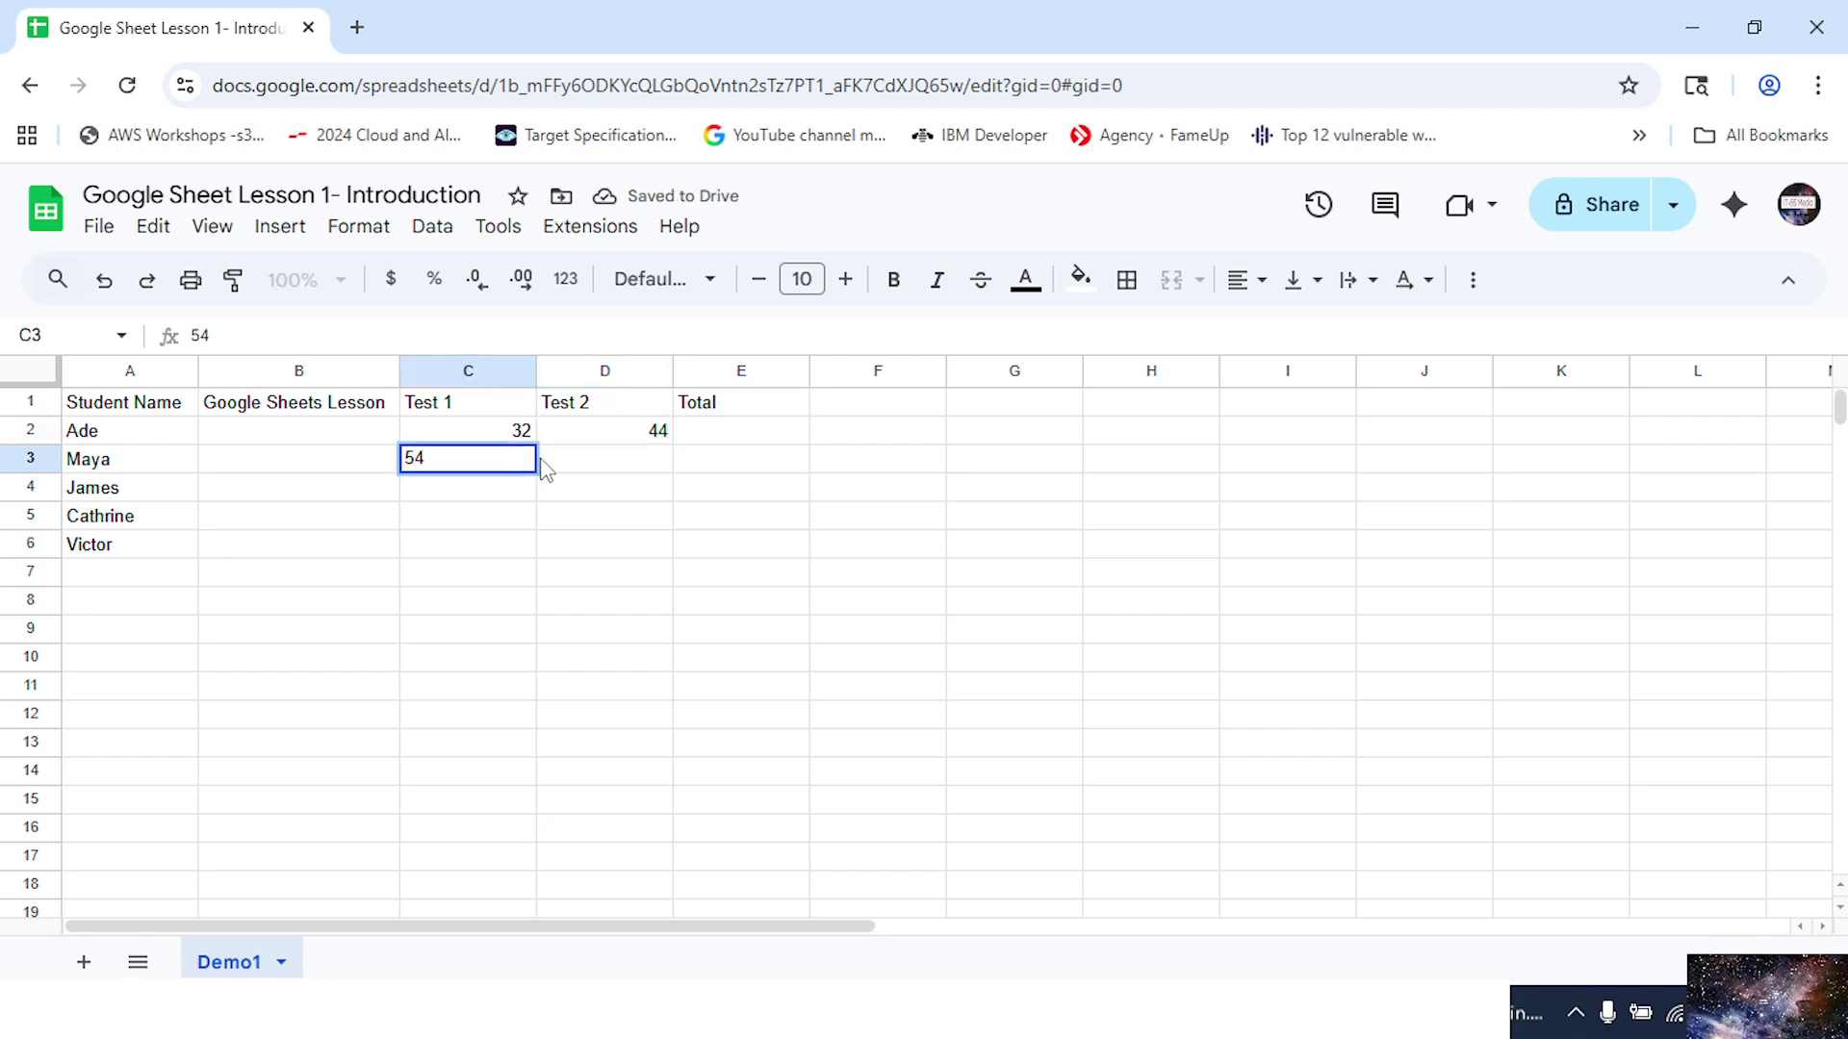
left_click(606, 465)
type("29")
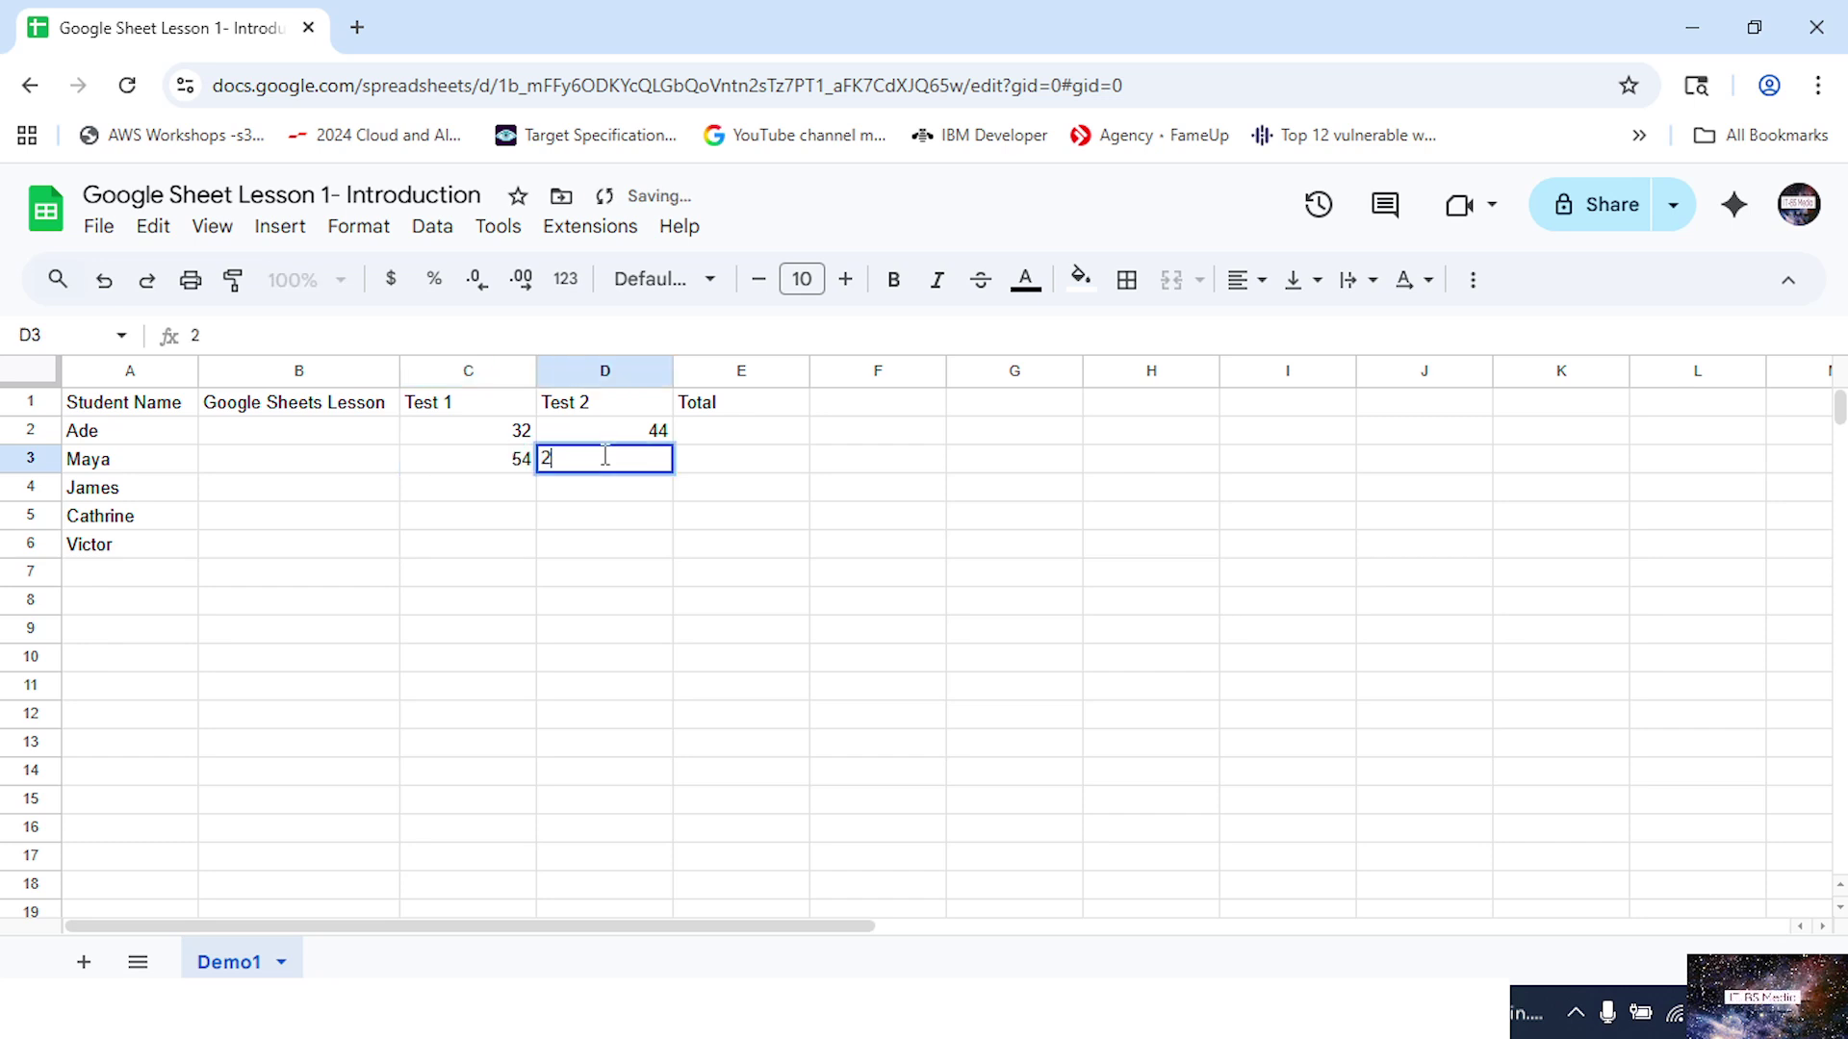
- Enter the third student's scores in row 4: 45 for Test 1 and 80 for Test 2
left_click(518, 487)
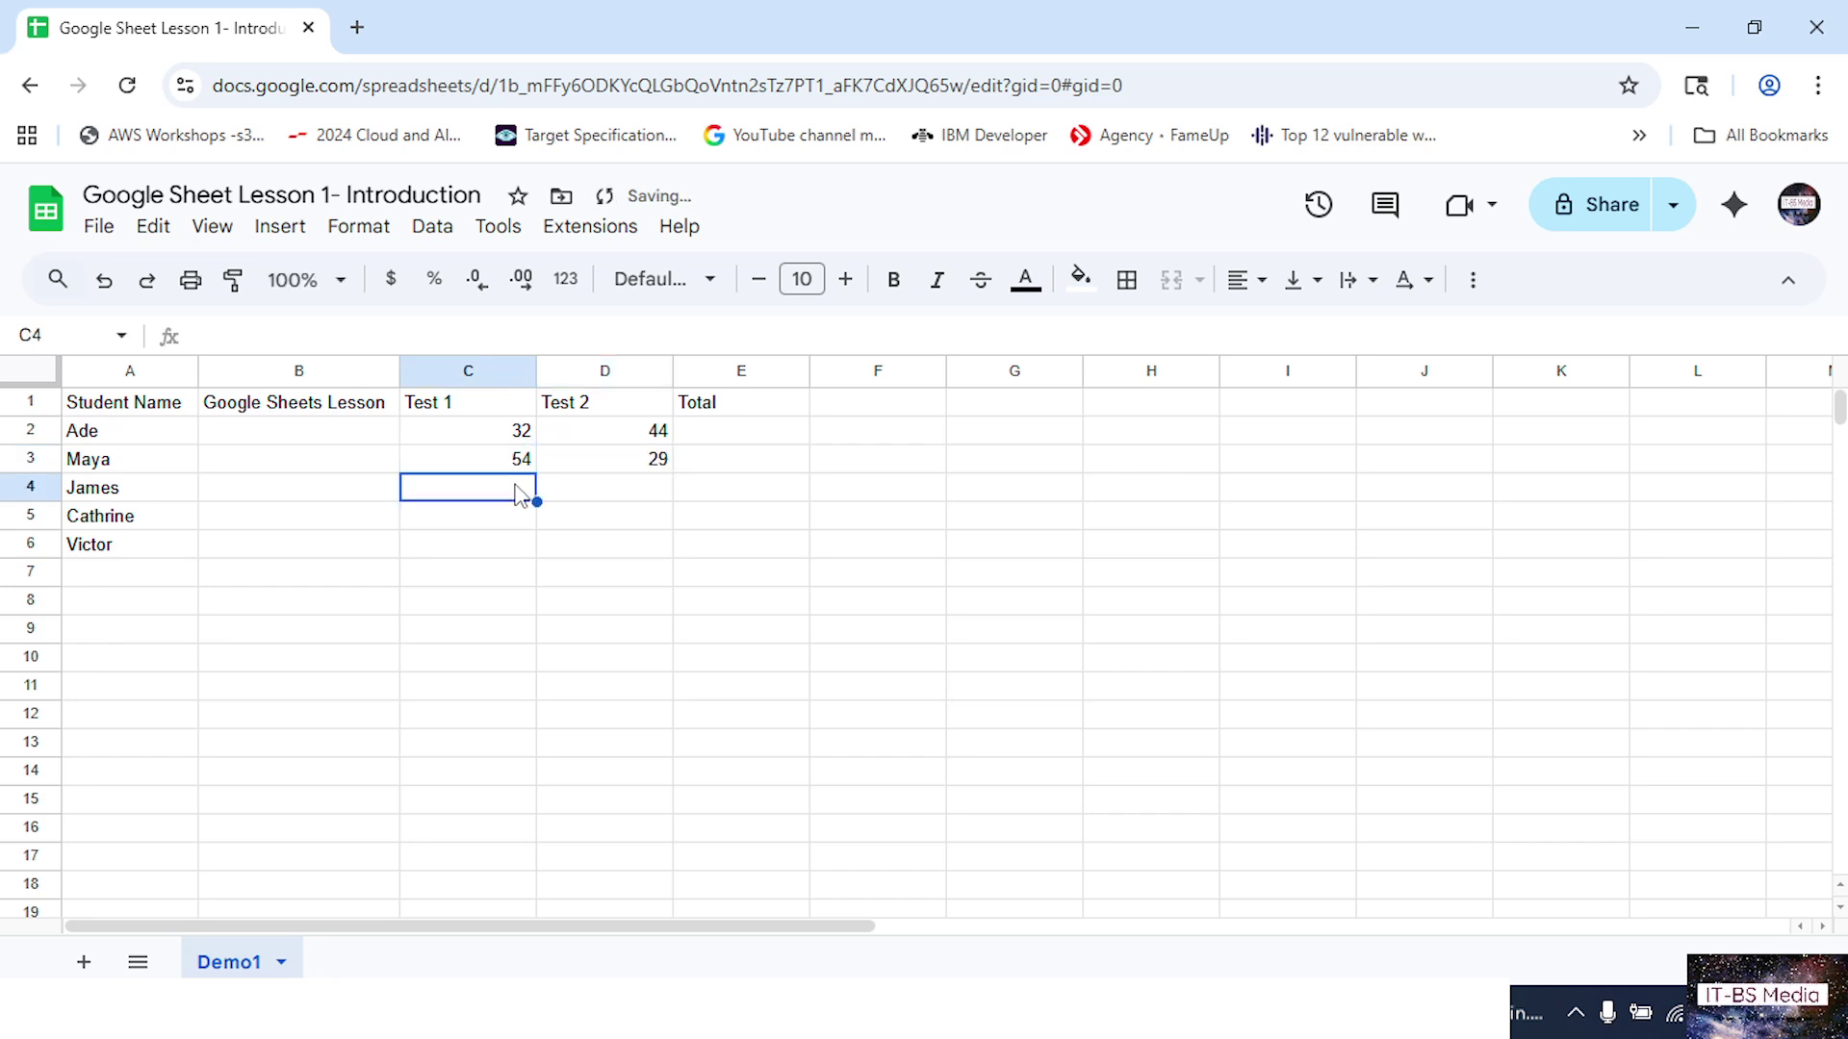
type("45")
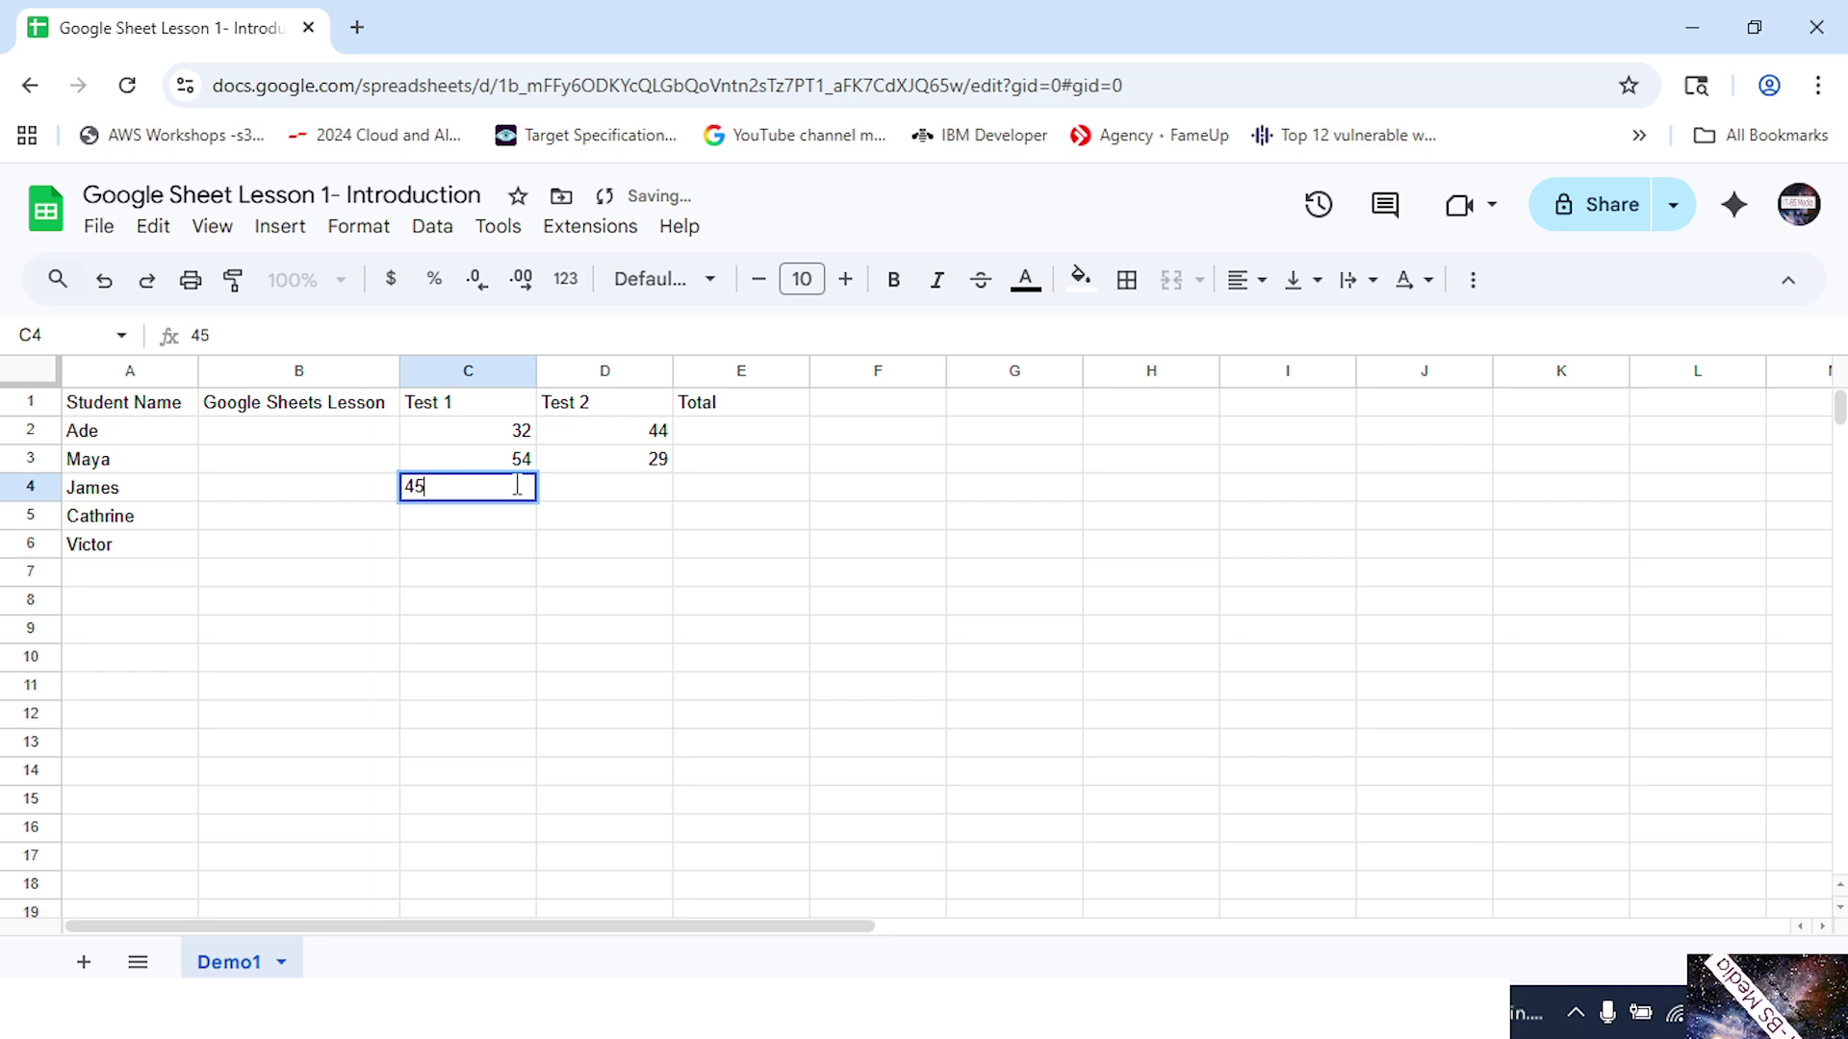
left_click(645, 491)
type("9")
key("BackSpace")
type("80")
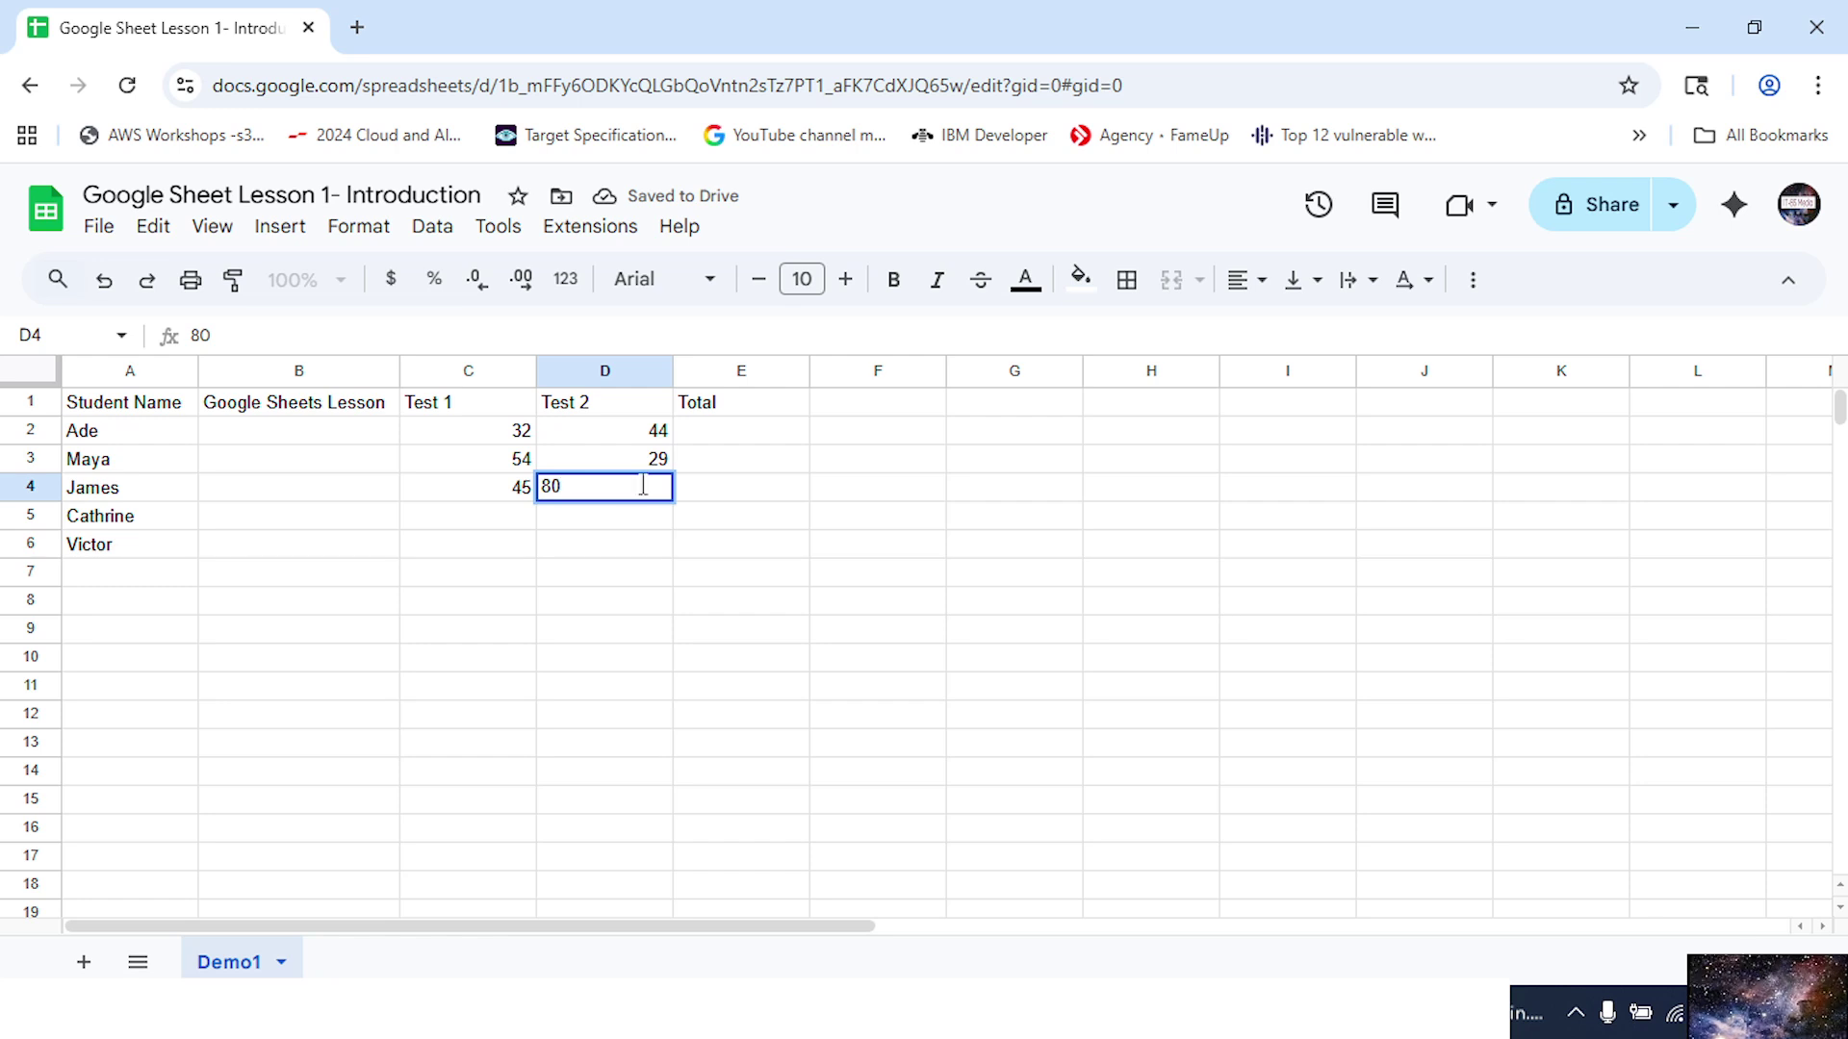
- Enter the fourth student's scores in row 5: 77 for Test 1 and 50 for Test 2
left_click(517, 525)
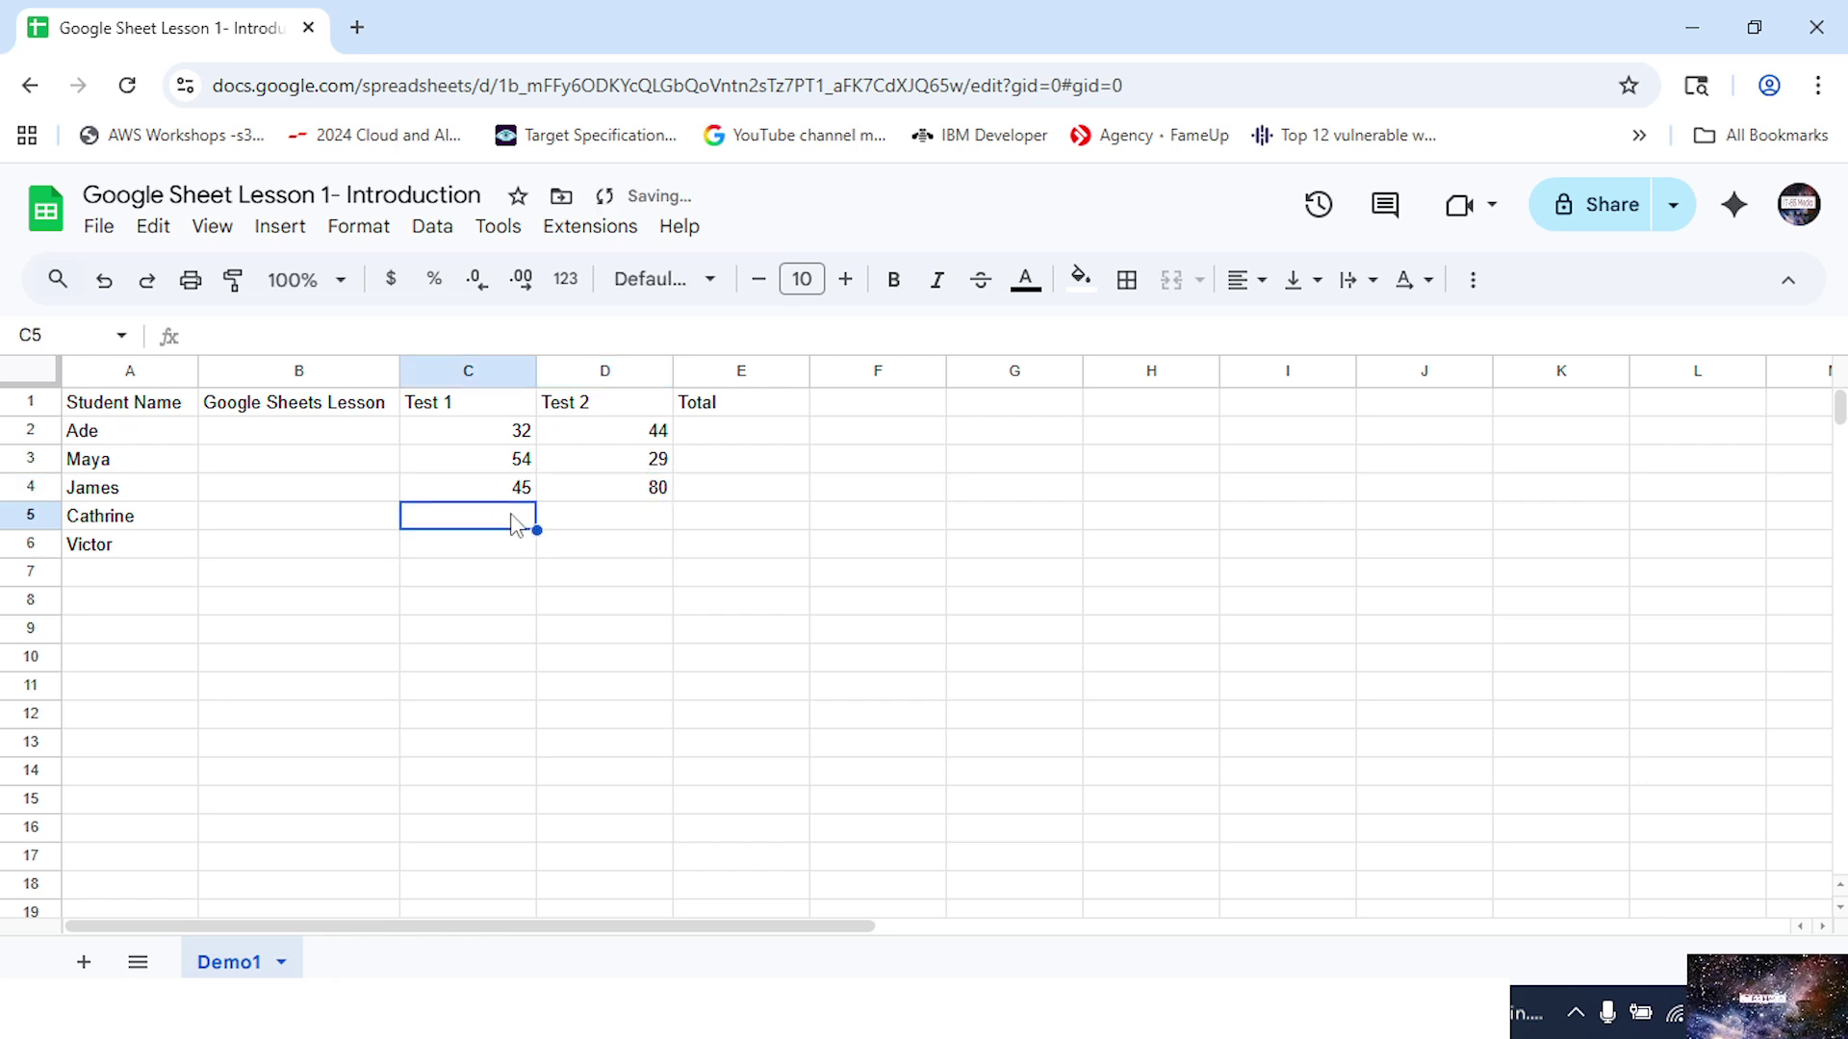
type("77")
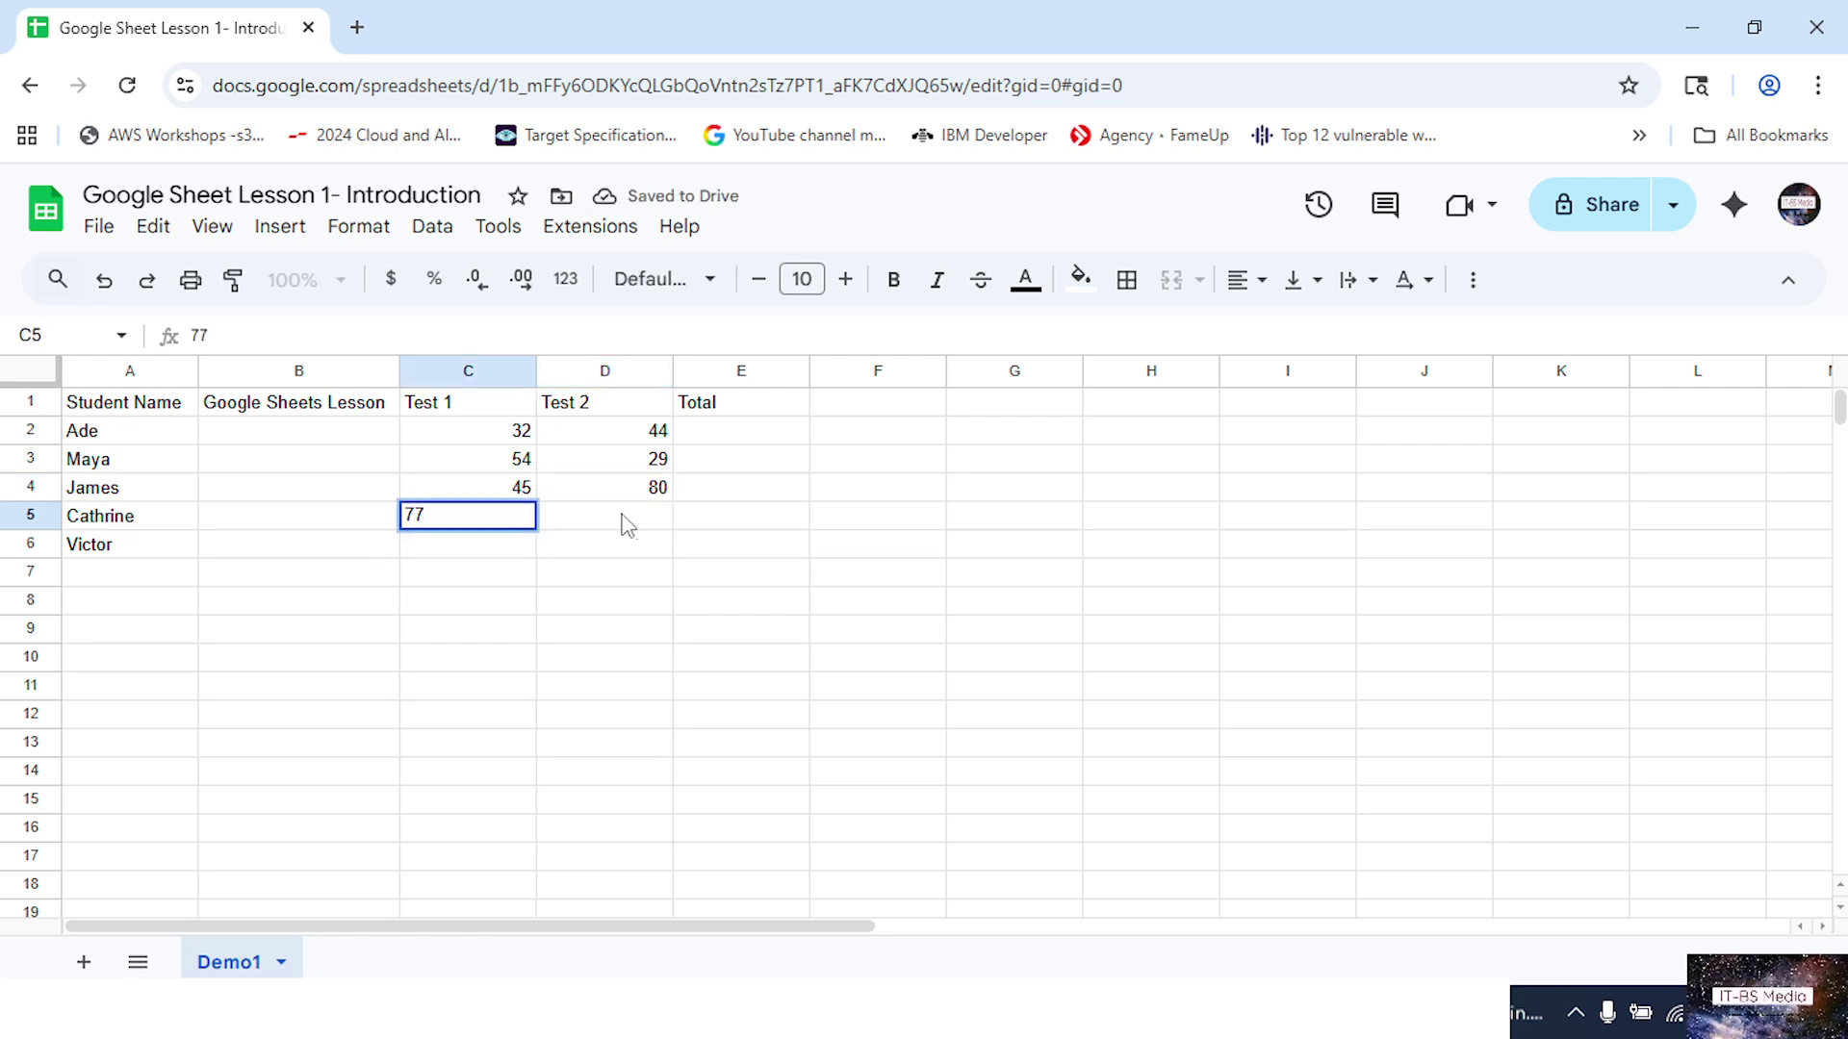
left_click(634, 526)
type("5")
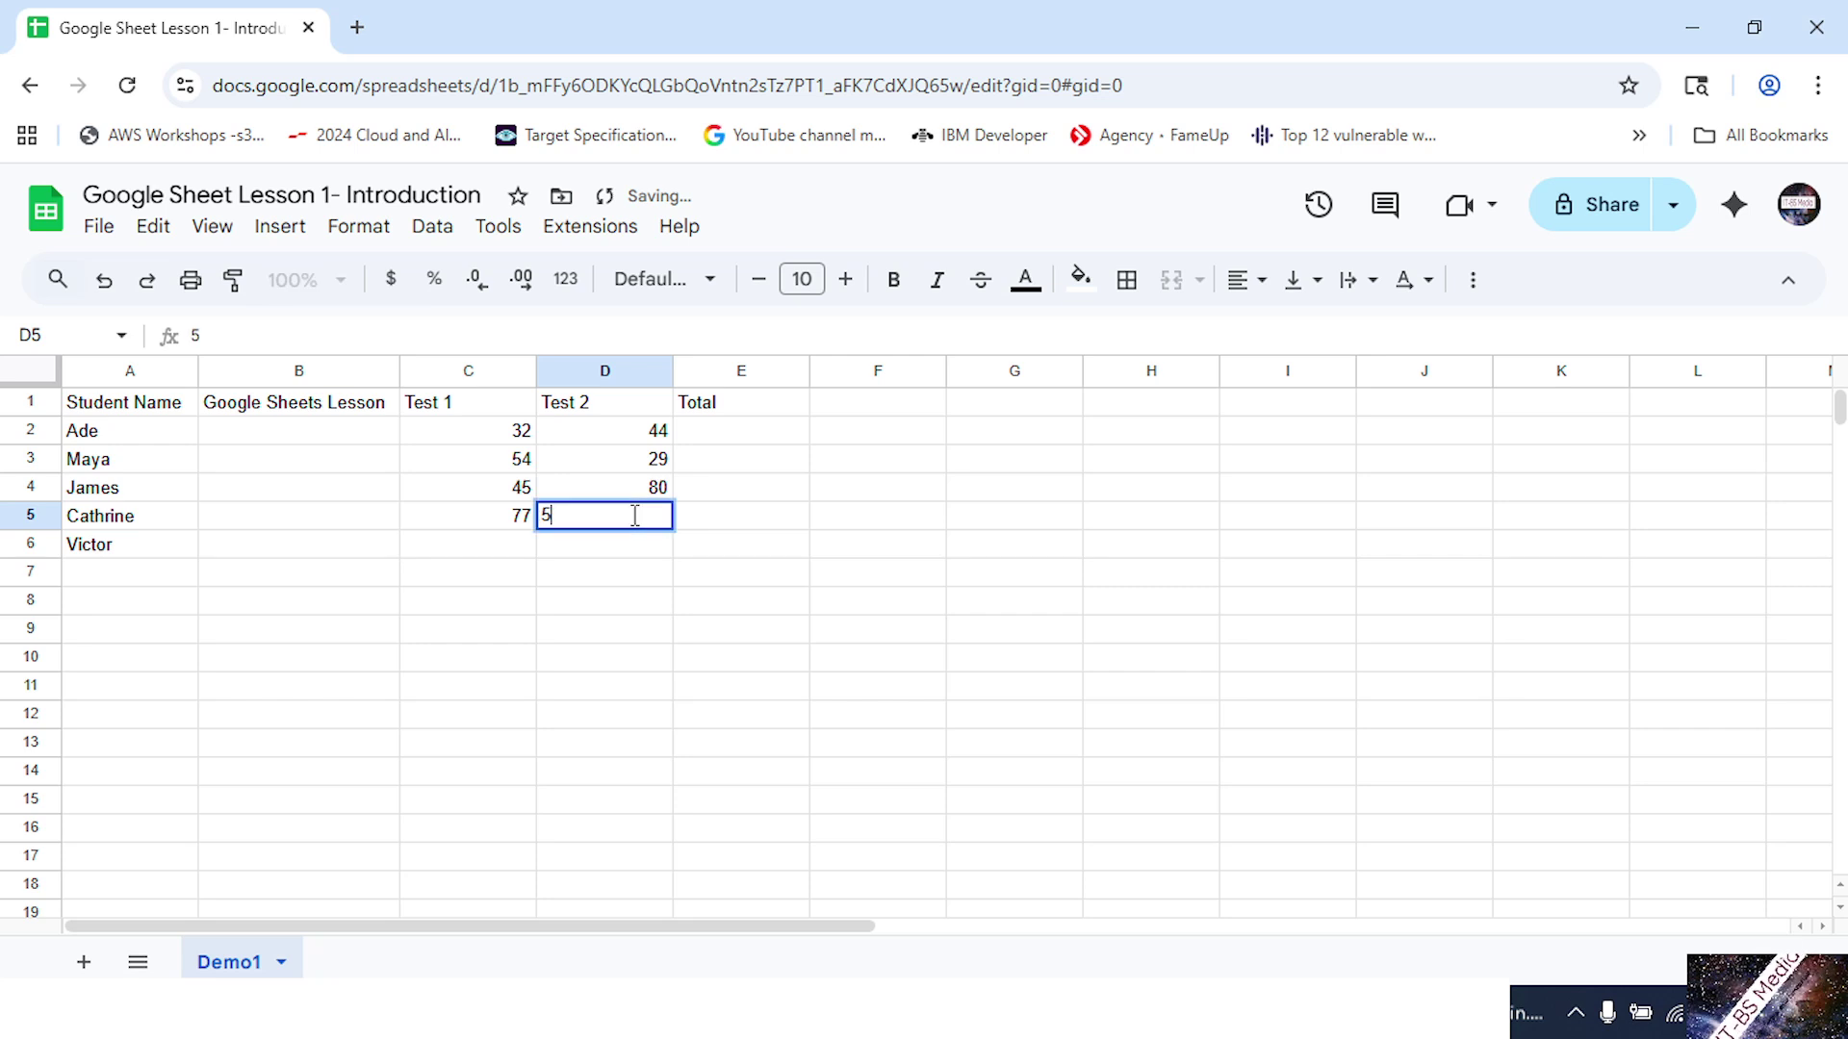
type("0")
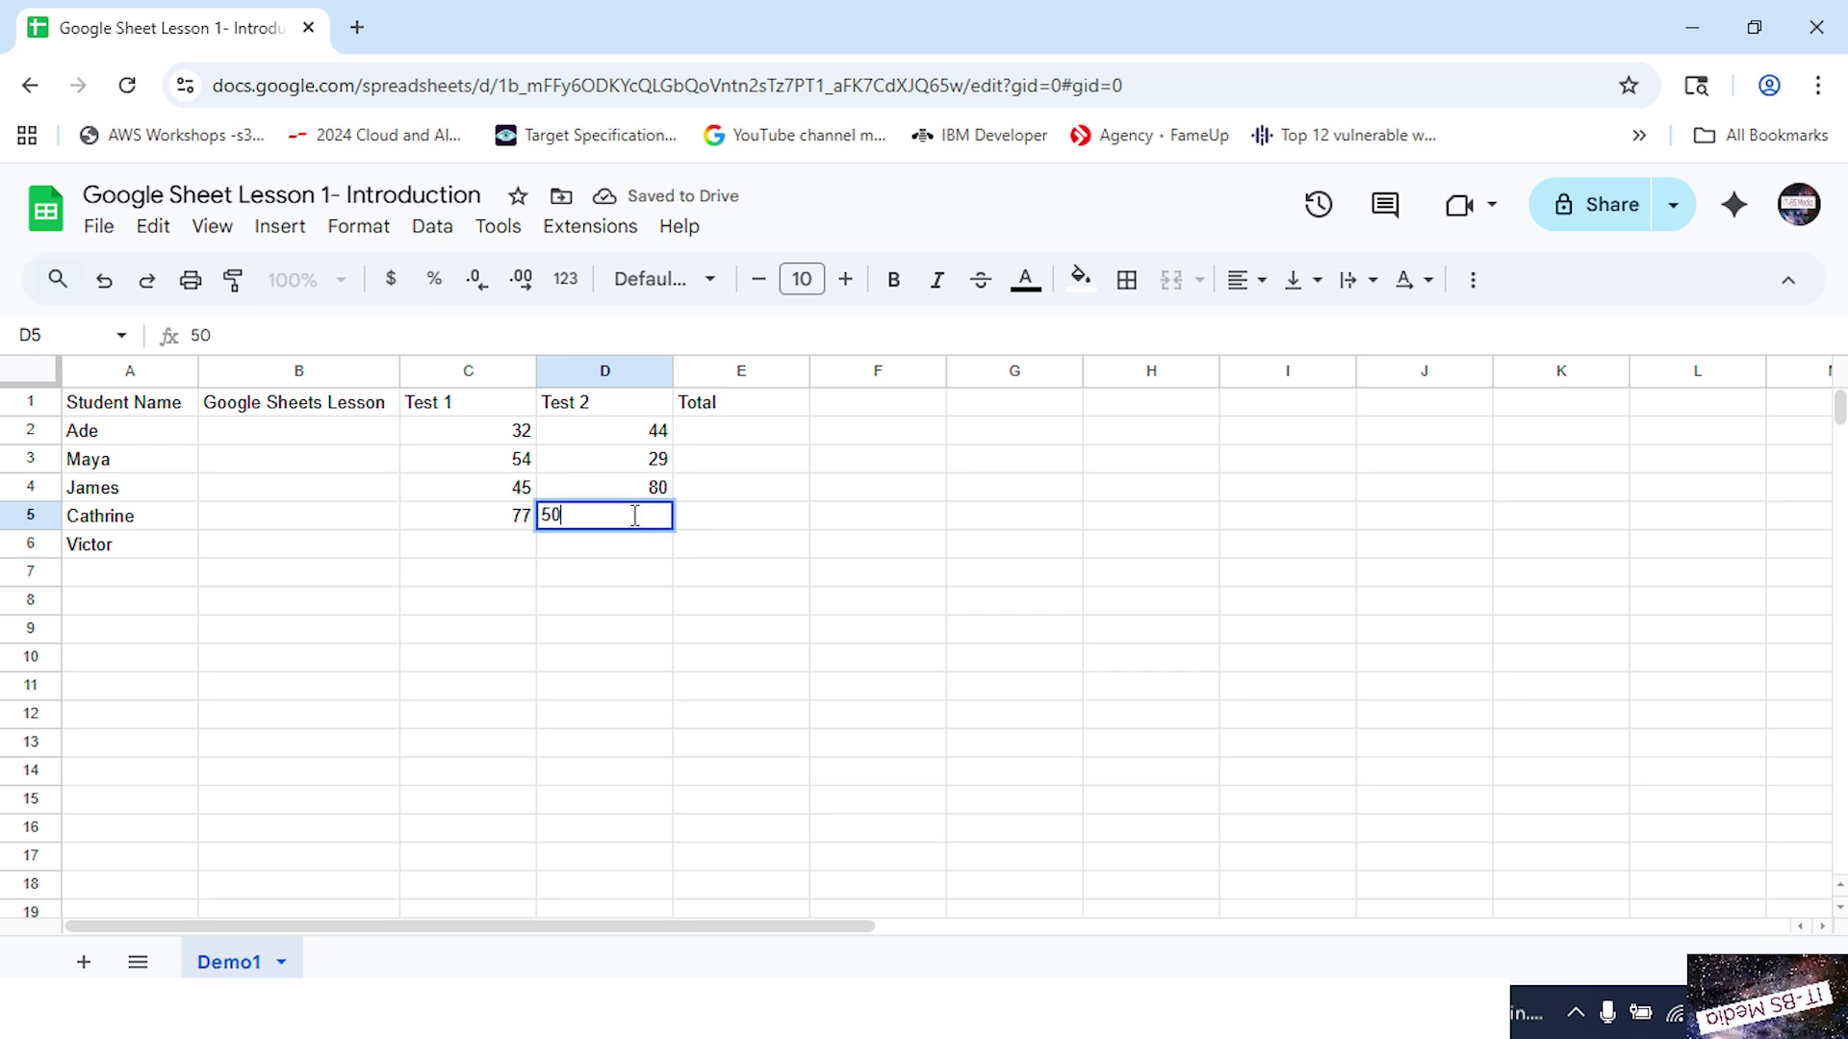
- Enter the fifth student's scores in row 6: 68 for Test 1 and 39 for Test 2
left_click(524, 548)
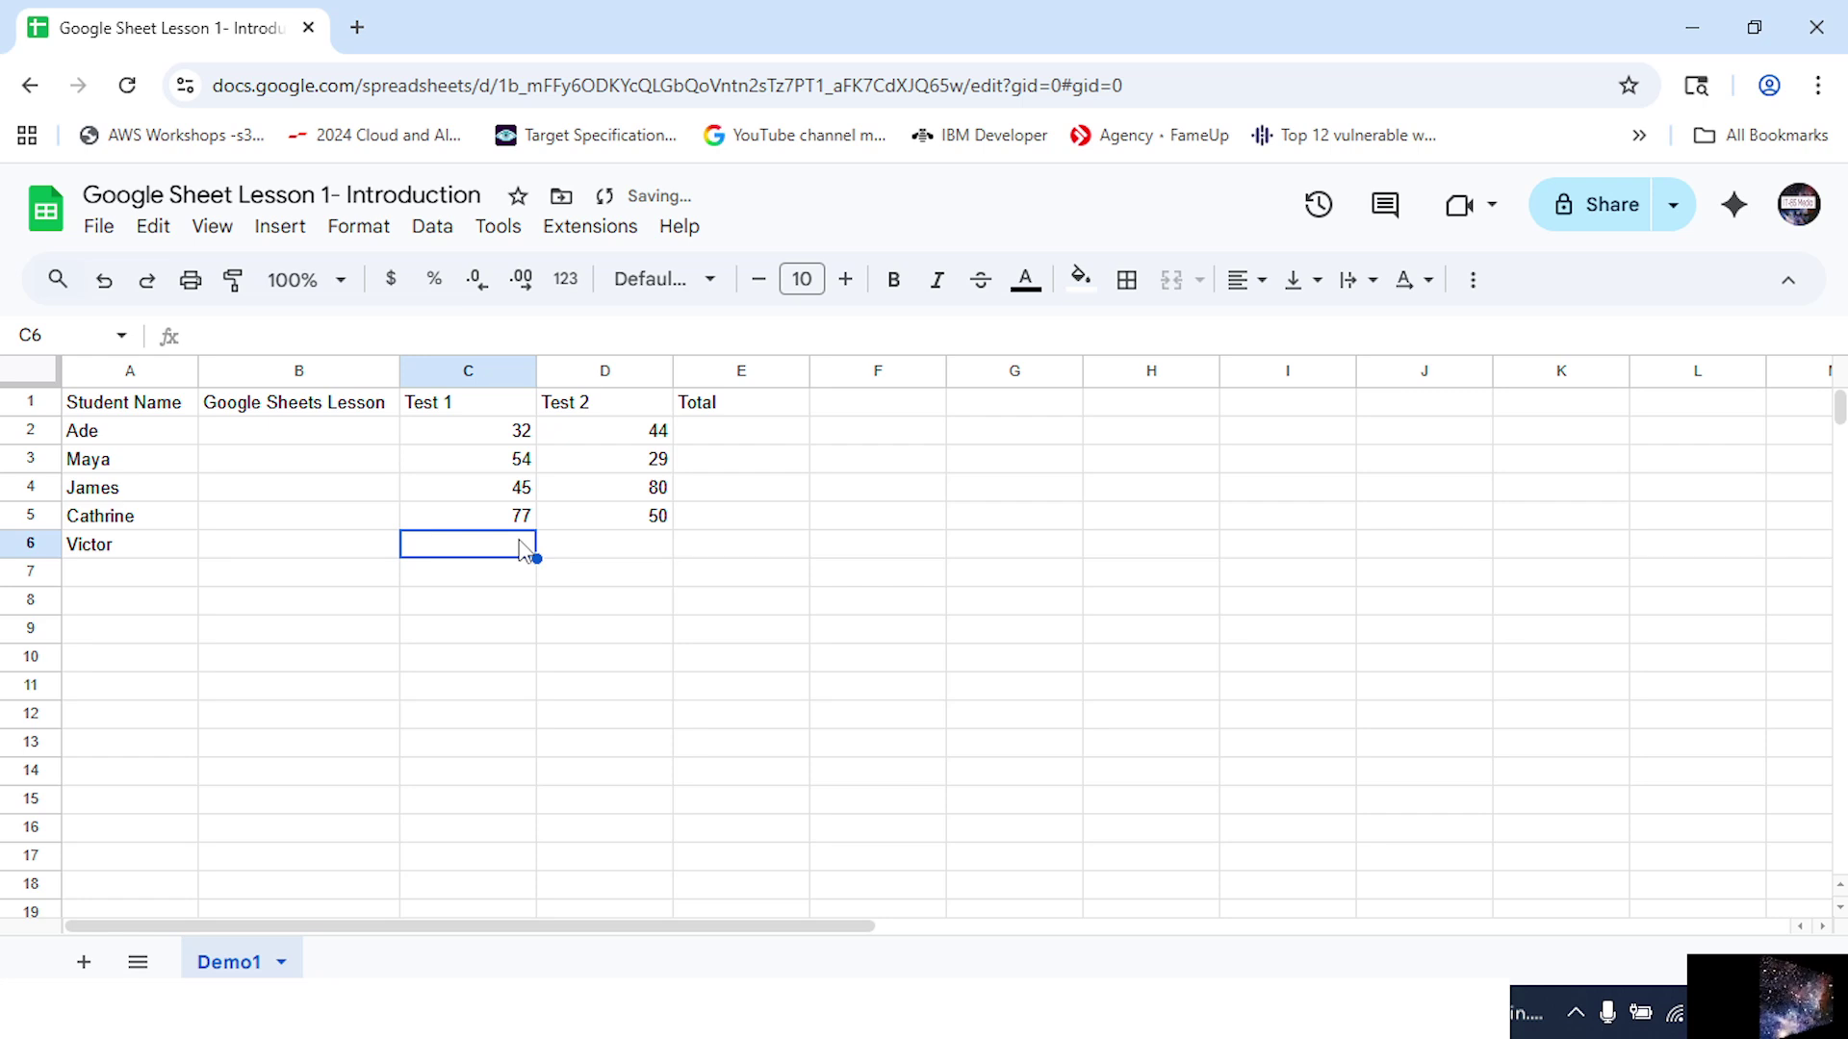
type("6")
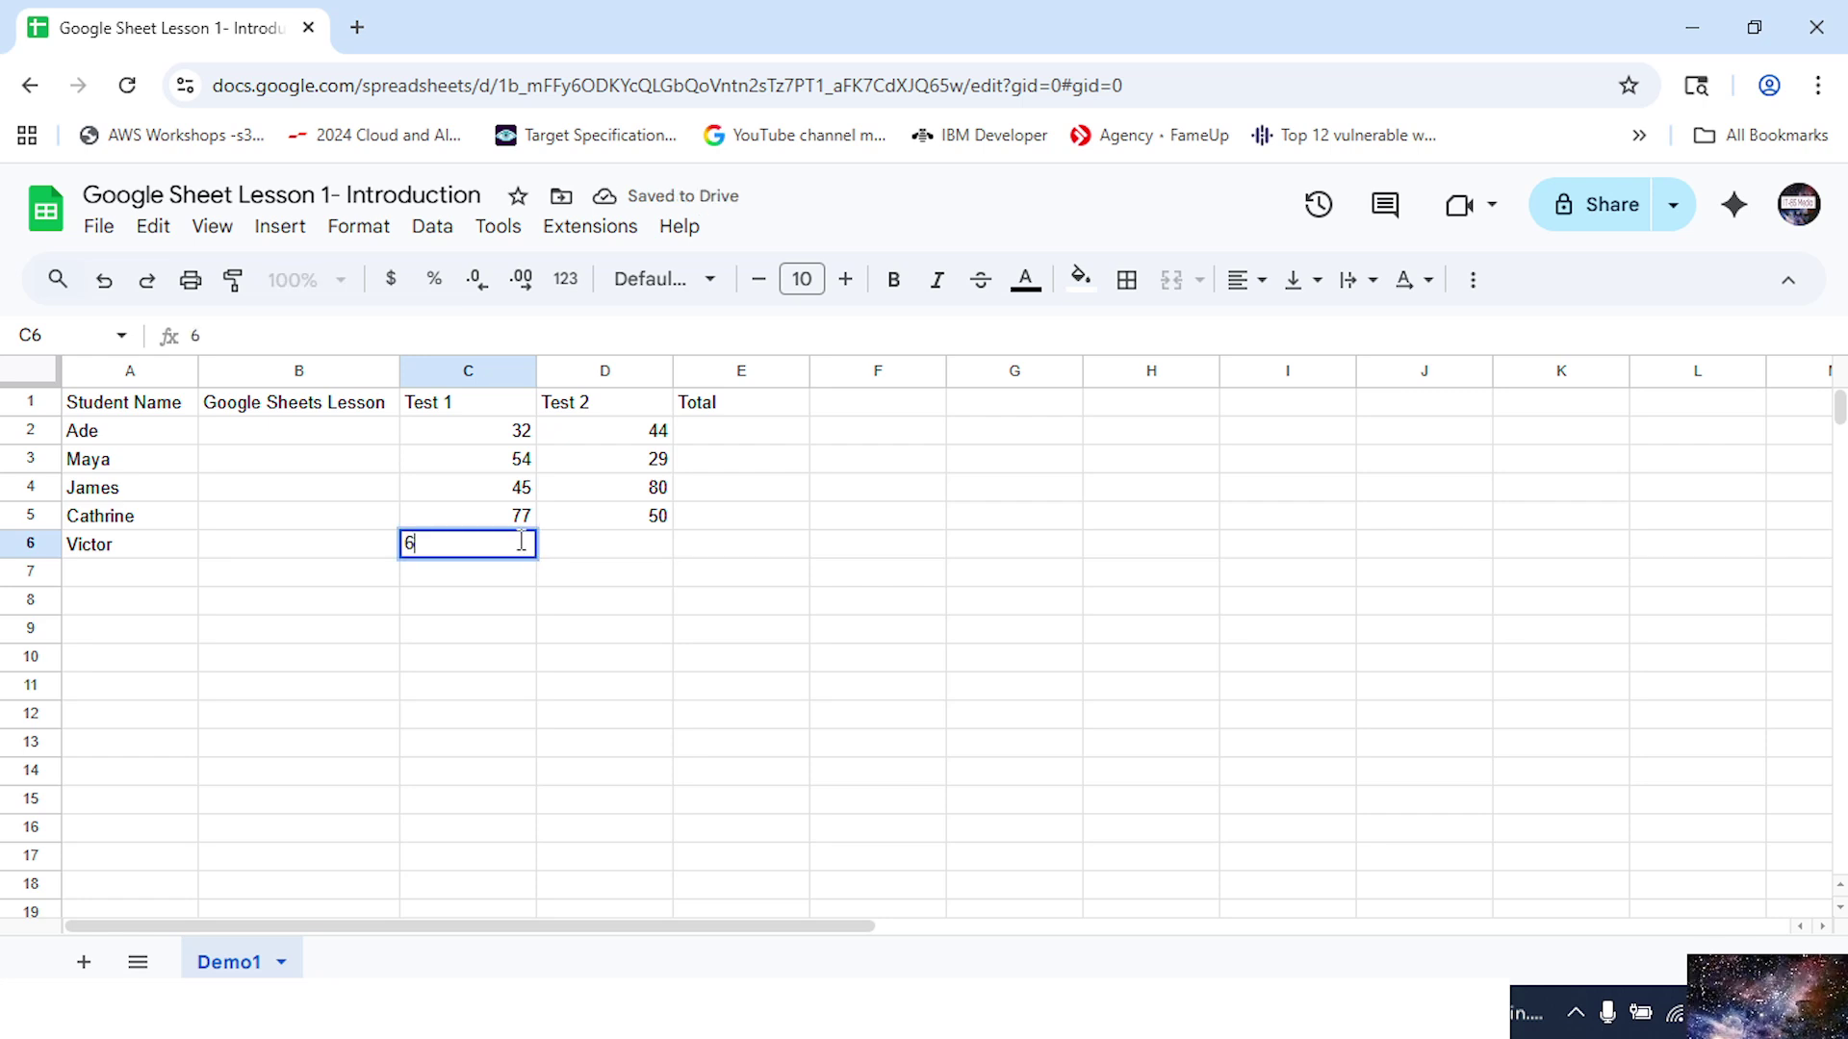
left_click(653, 545)
type("39")
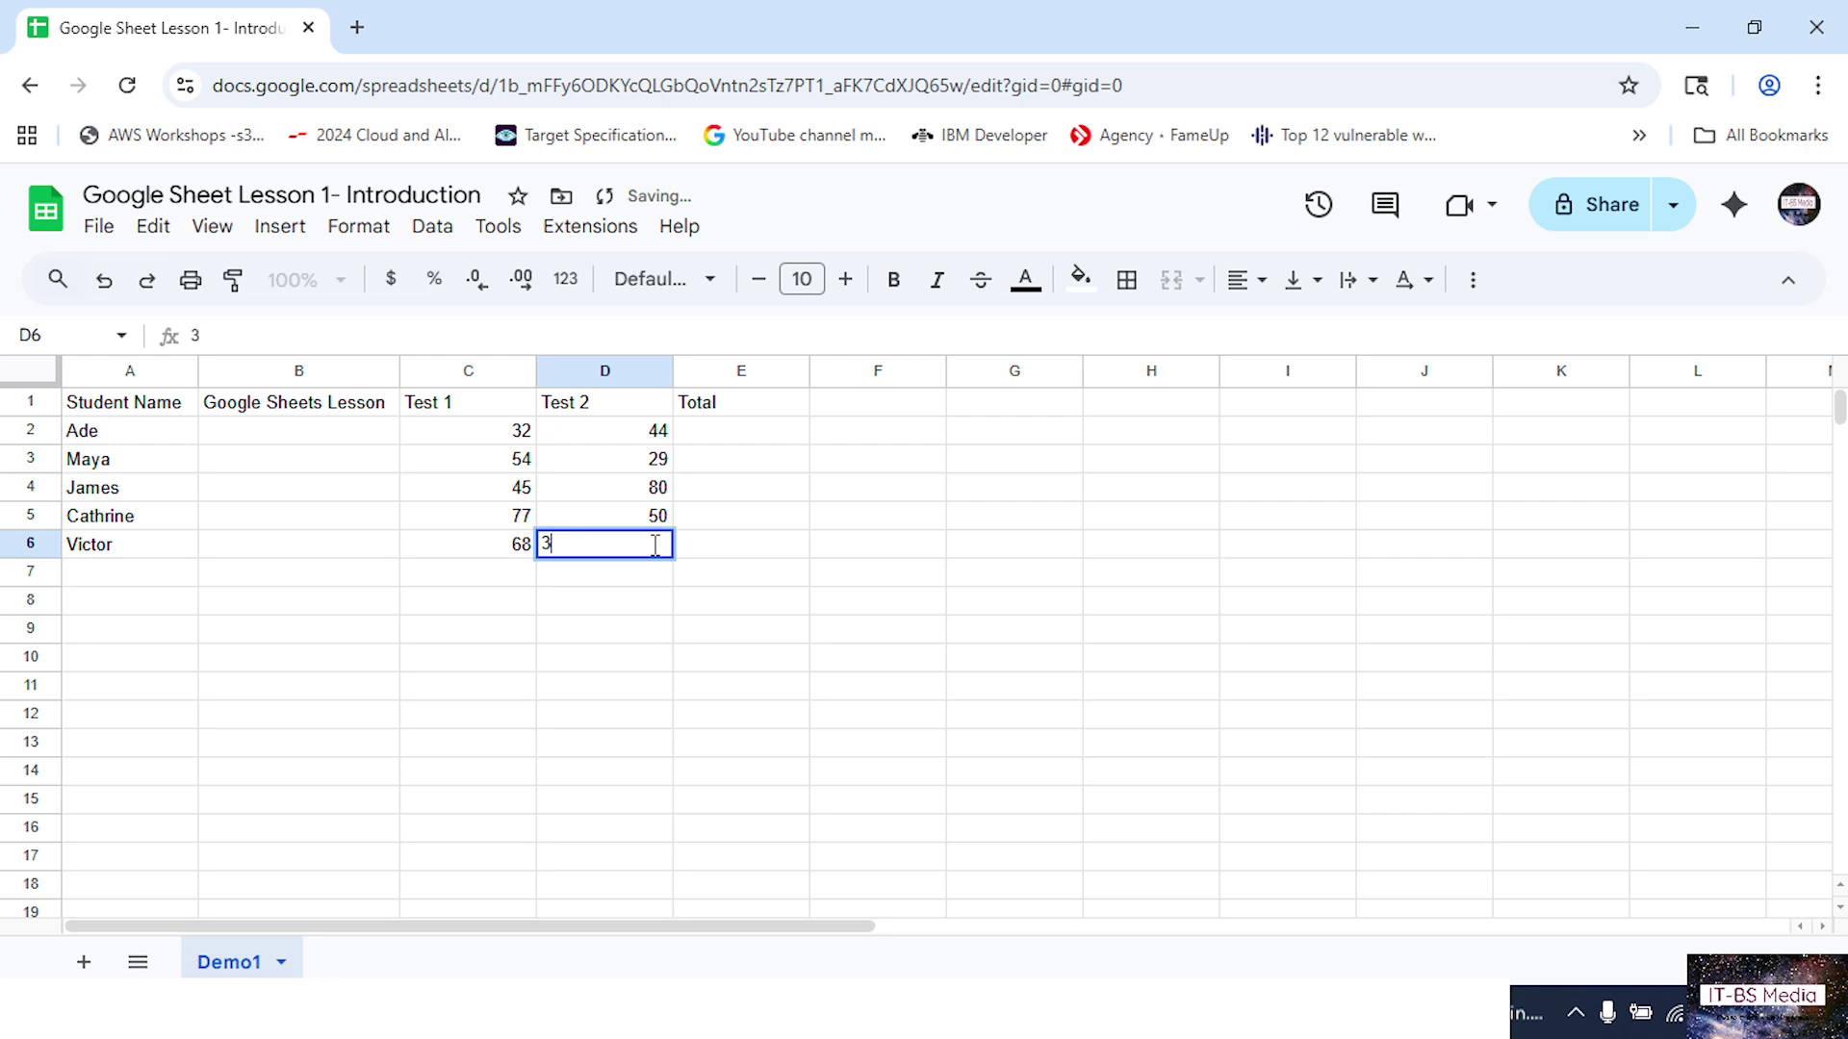
left_click(774, 556)
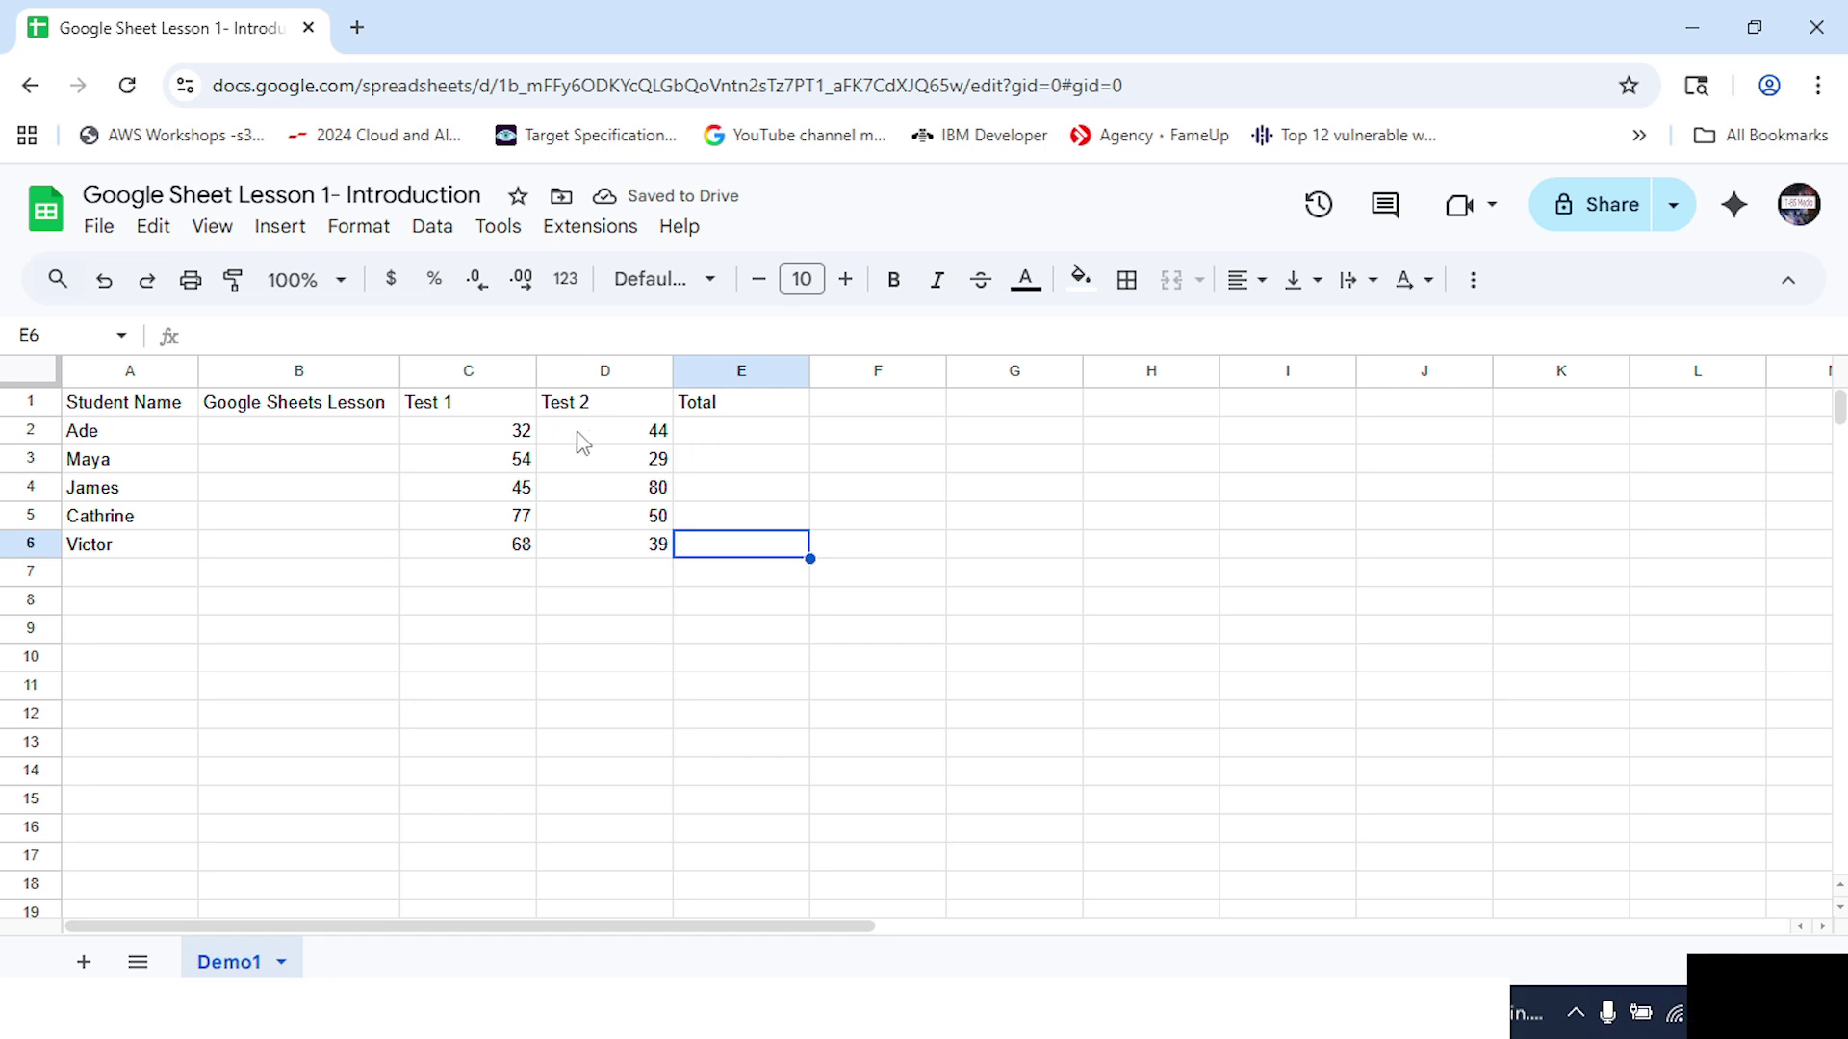
- Calculate the first student's total in E2 with =SUM(C2:D2) and fill the formula down to E6
left_click(703, 431)
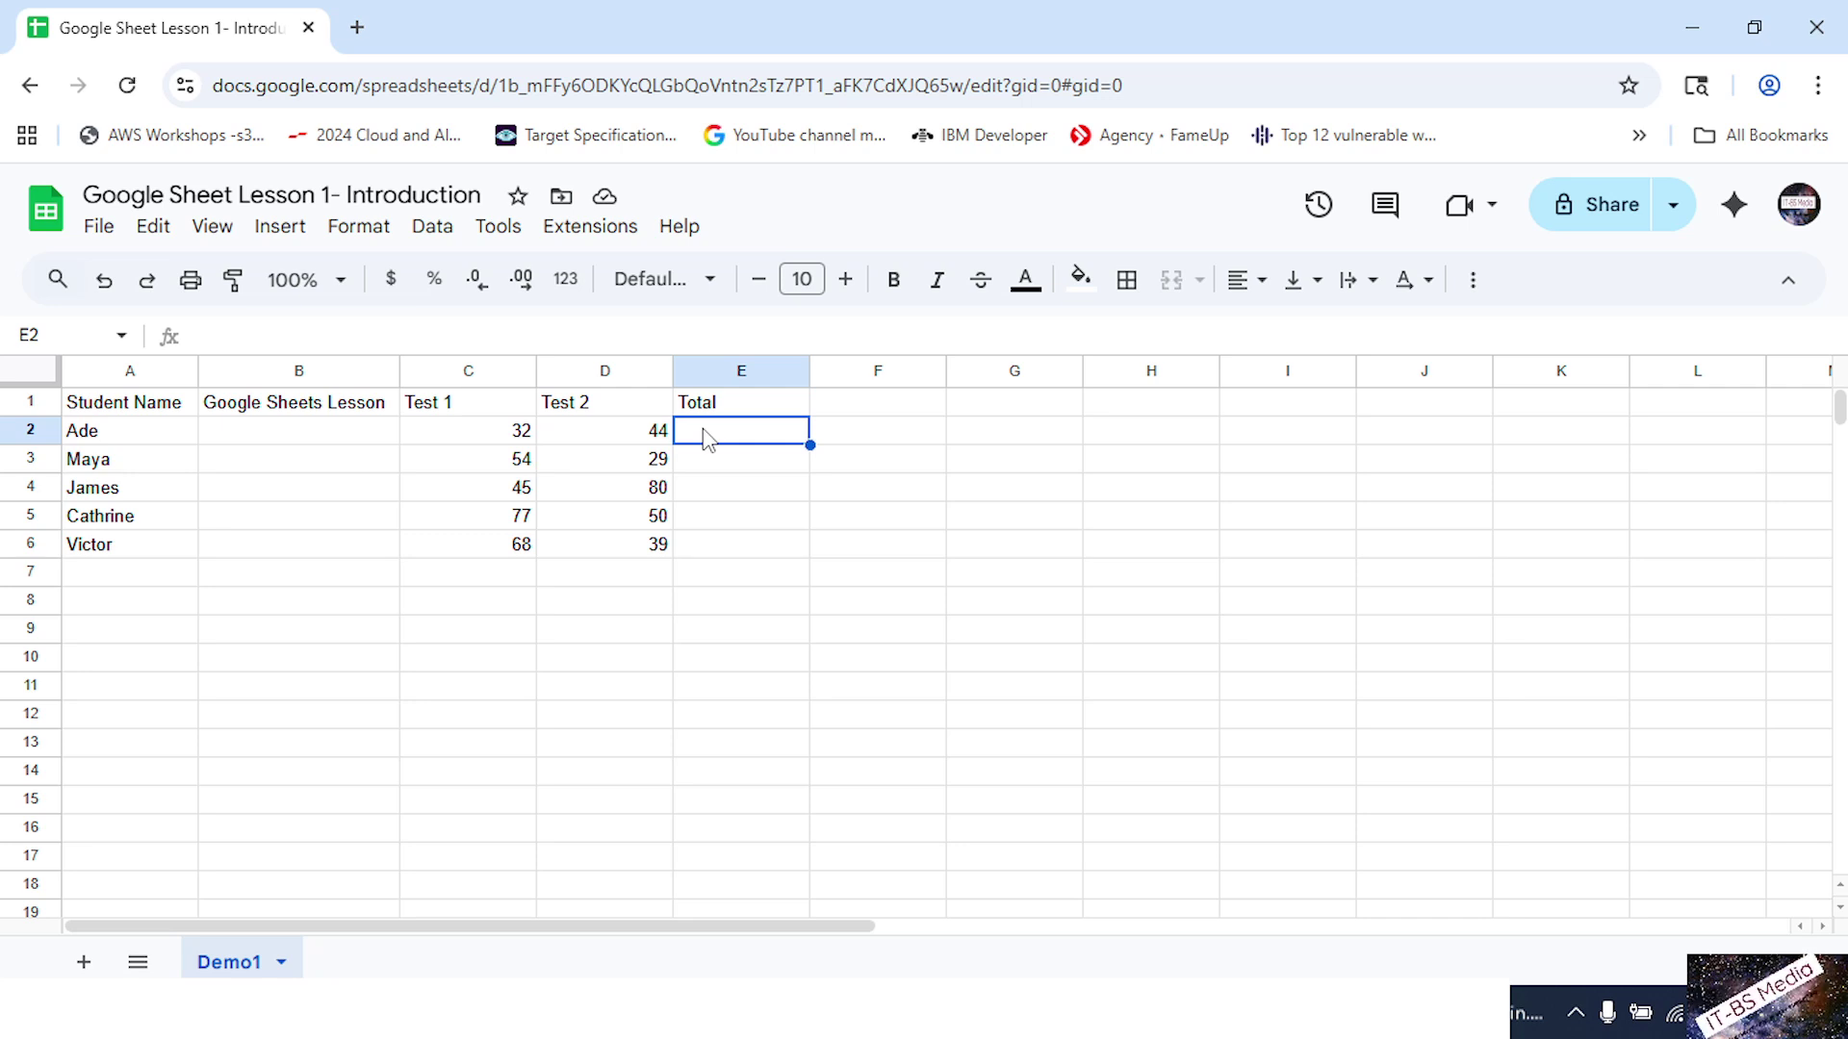
type("=")
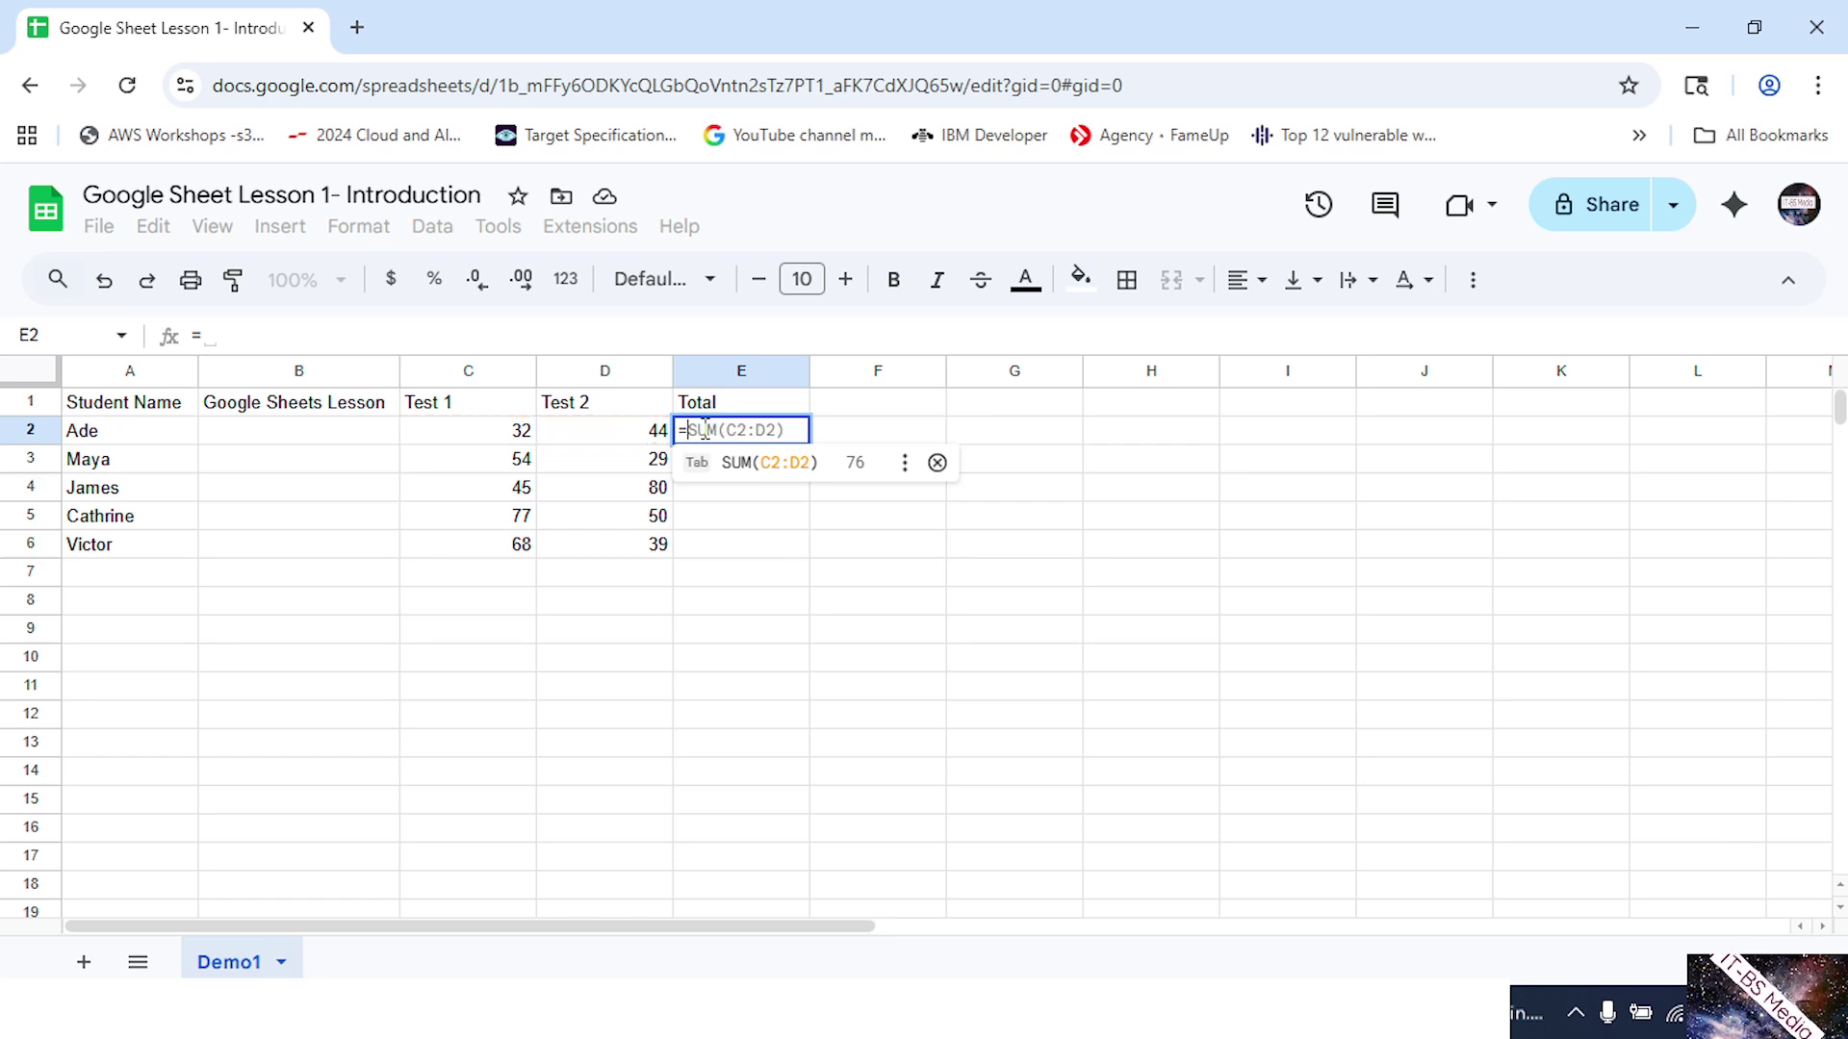
type("SUM(")
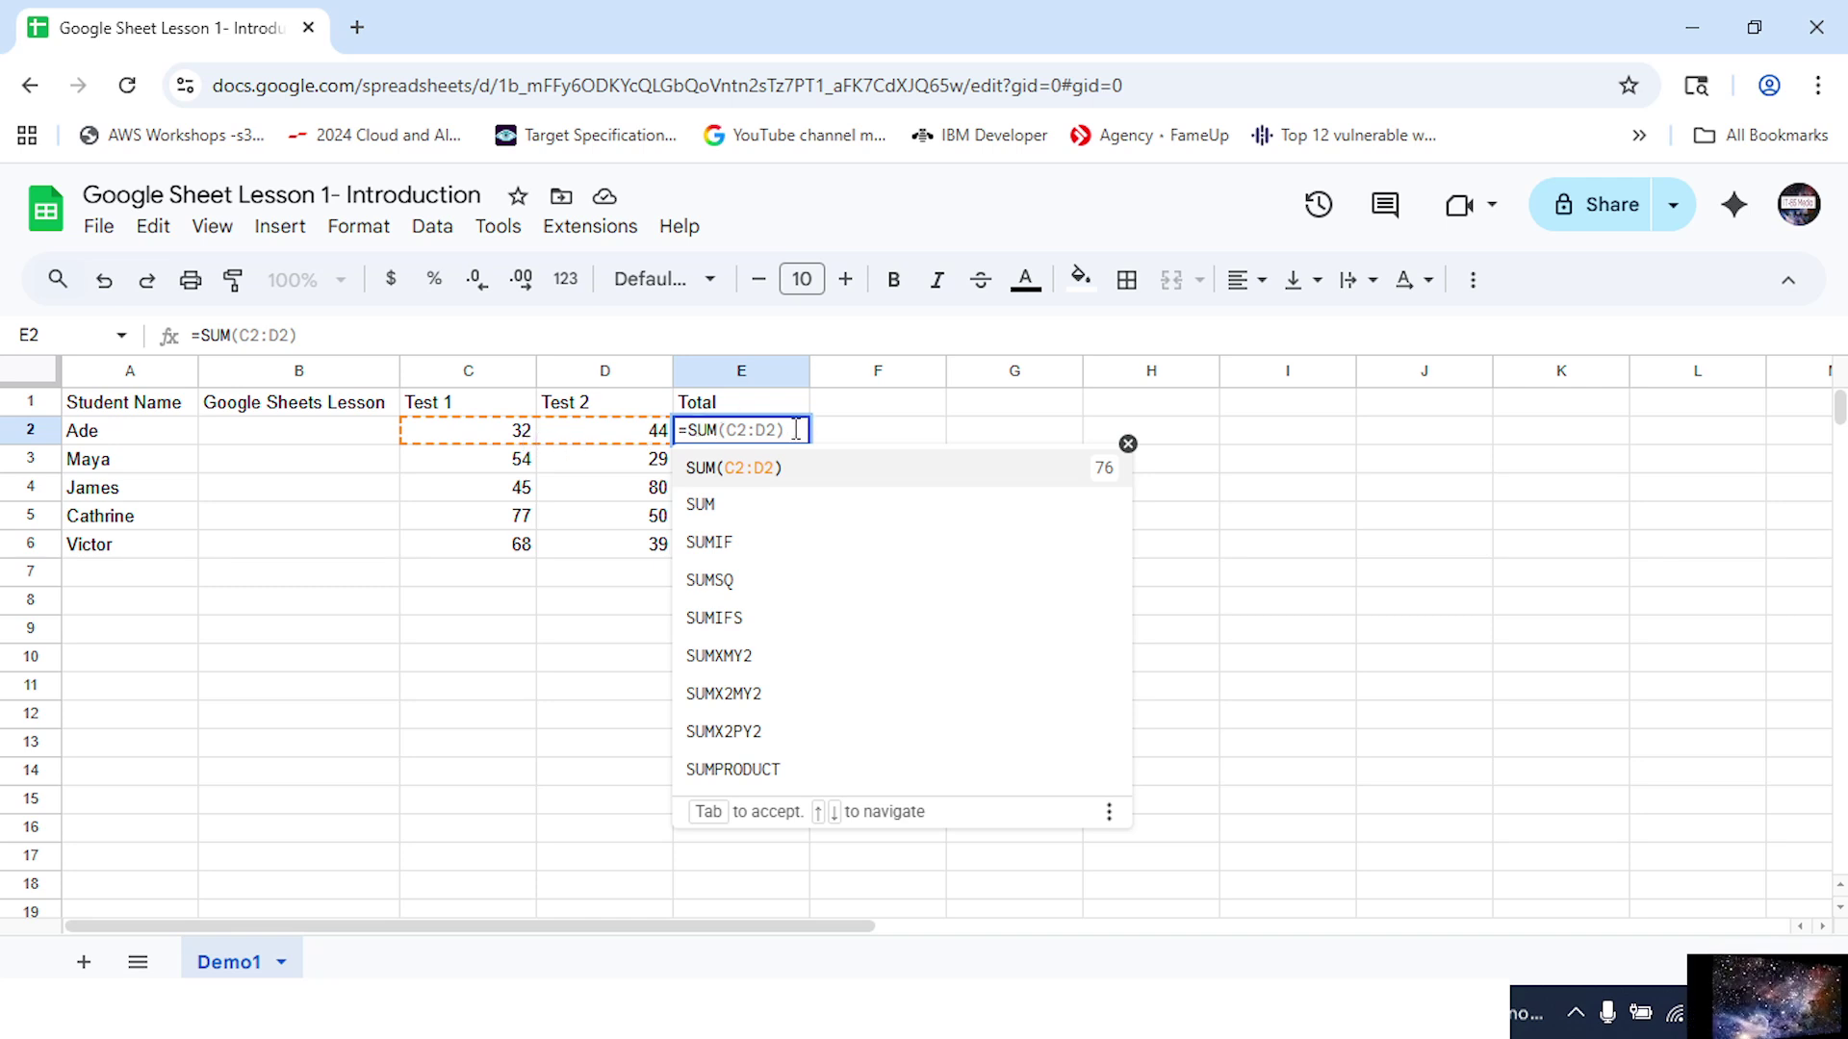
left_click(755, 469)
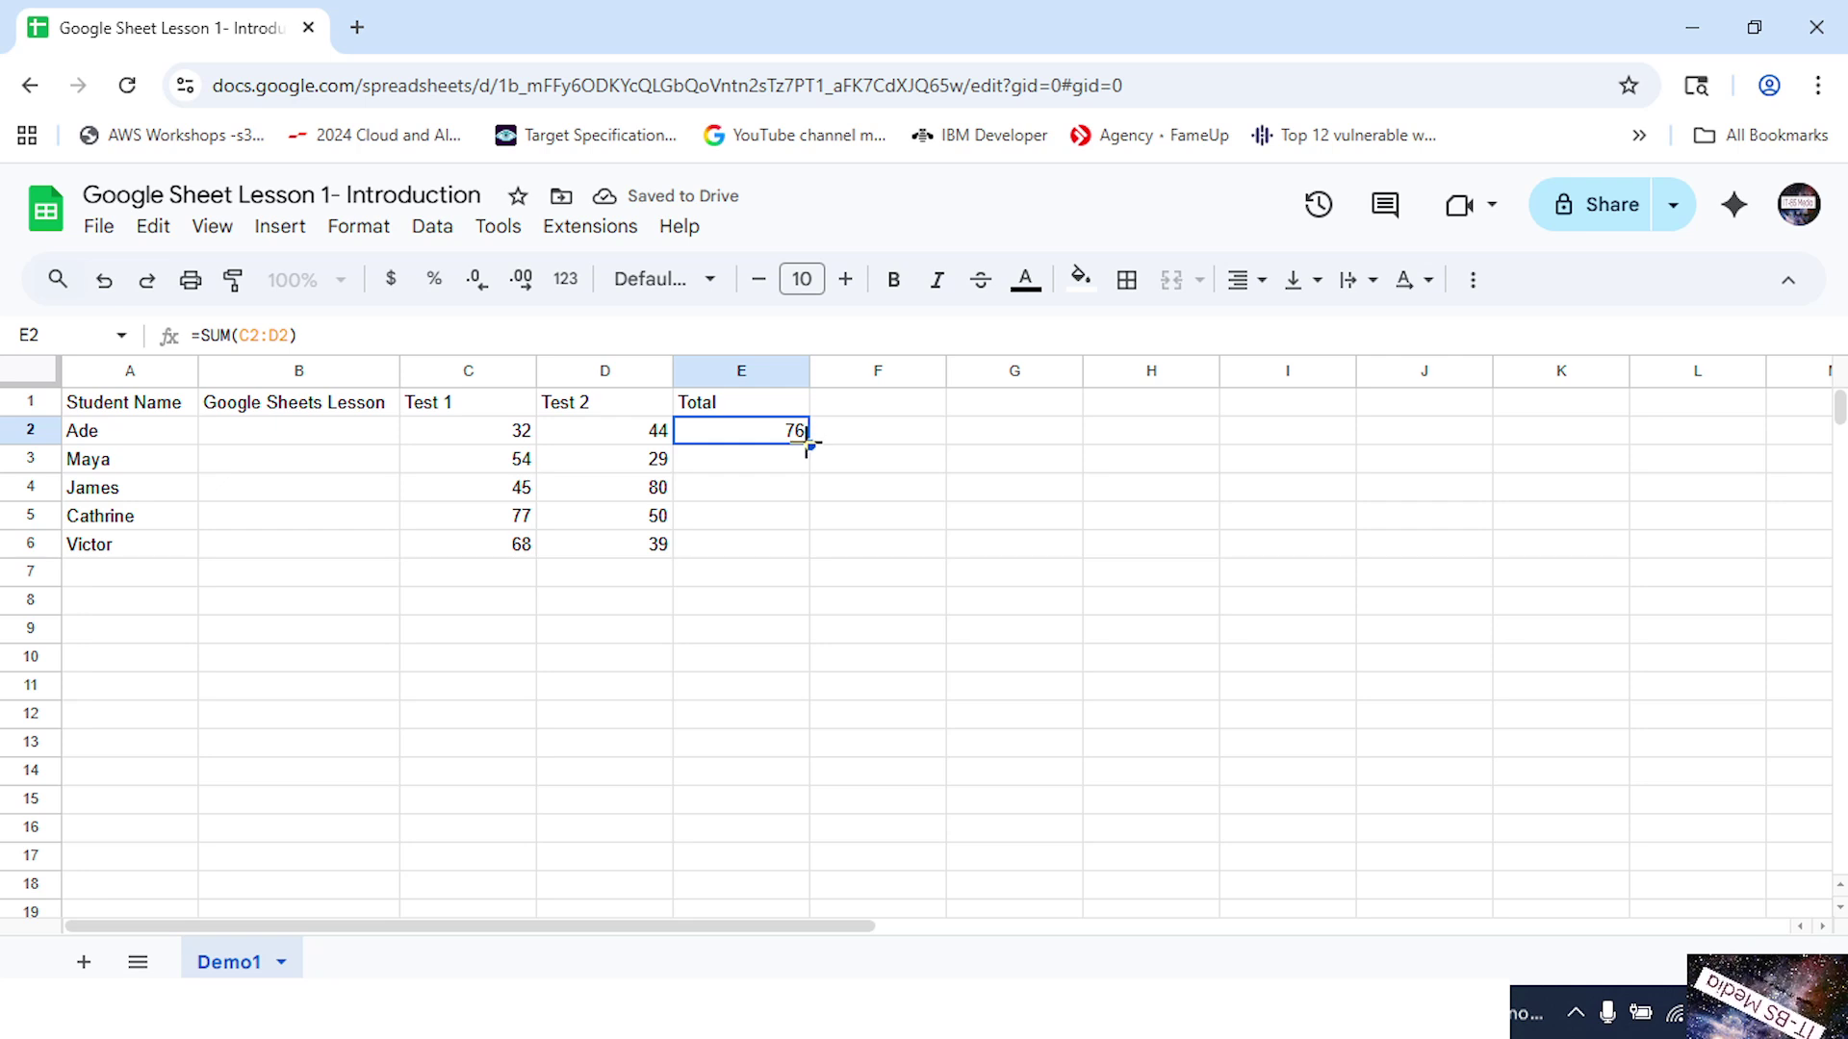
left_click_drag(811, 445, 809, 559)
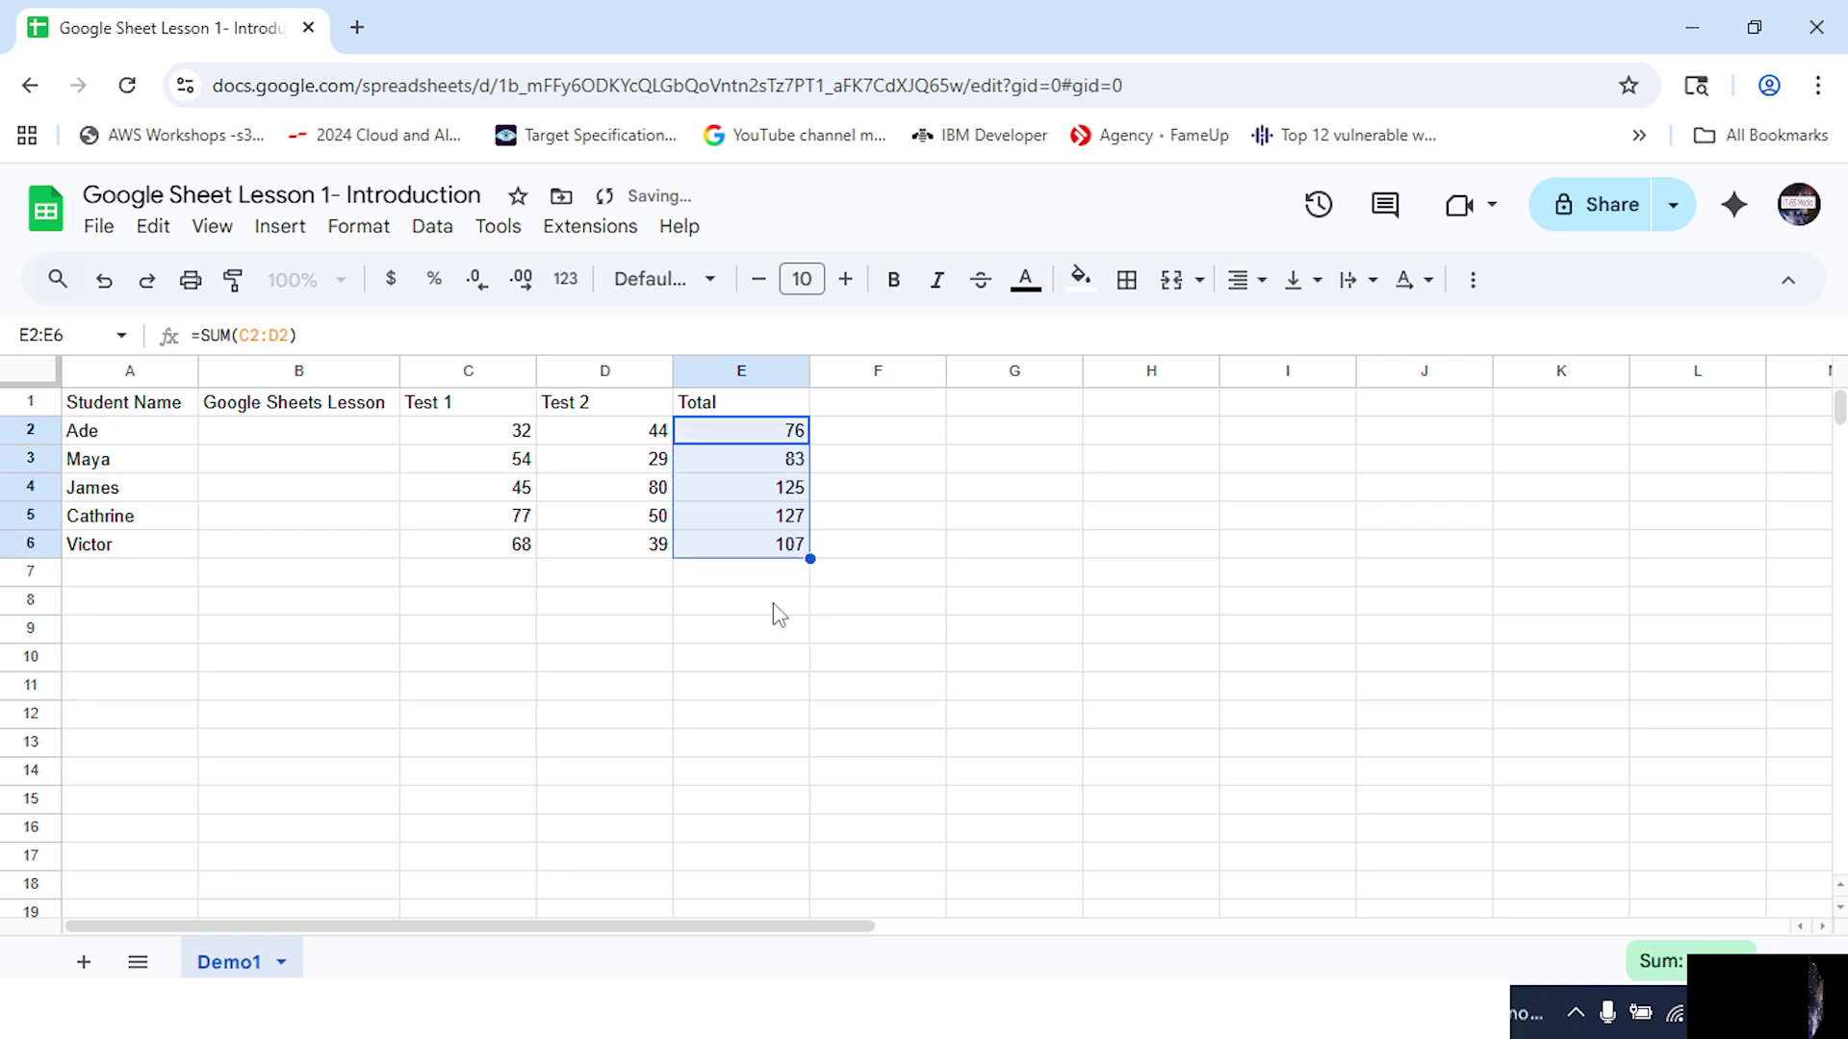
left_click(731, 624)
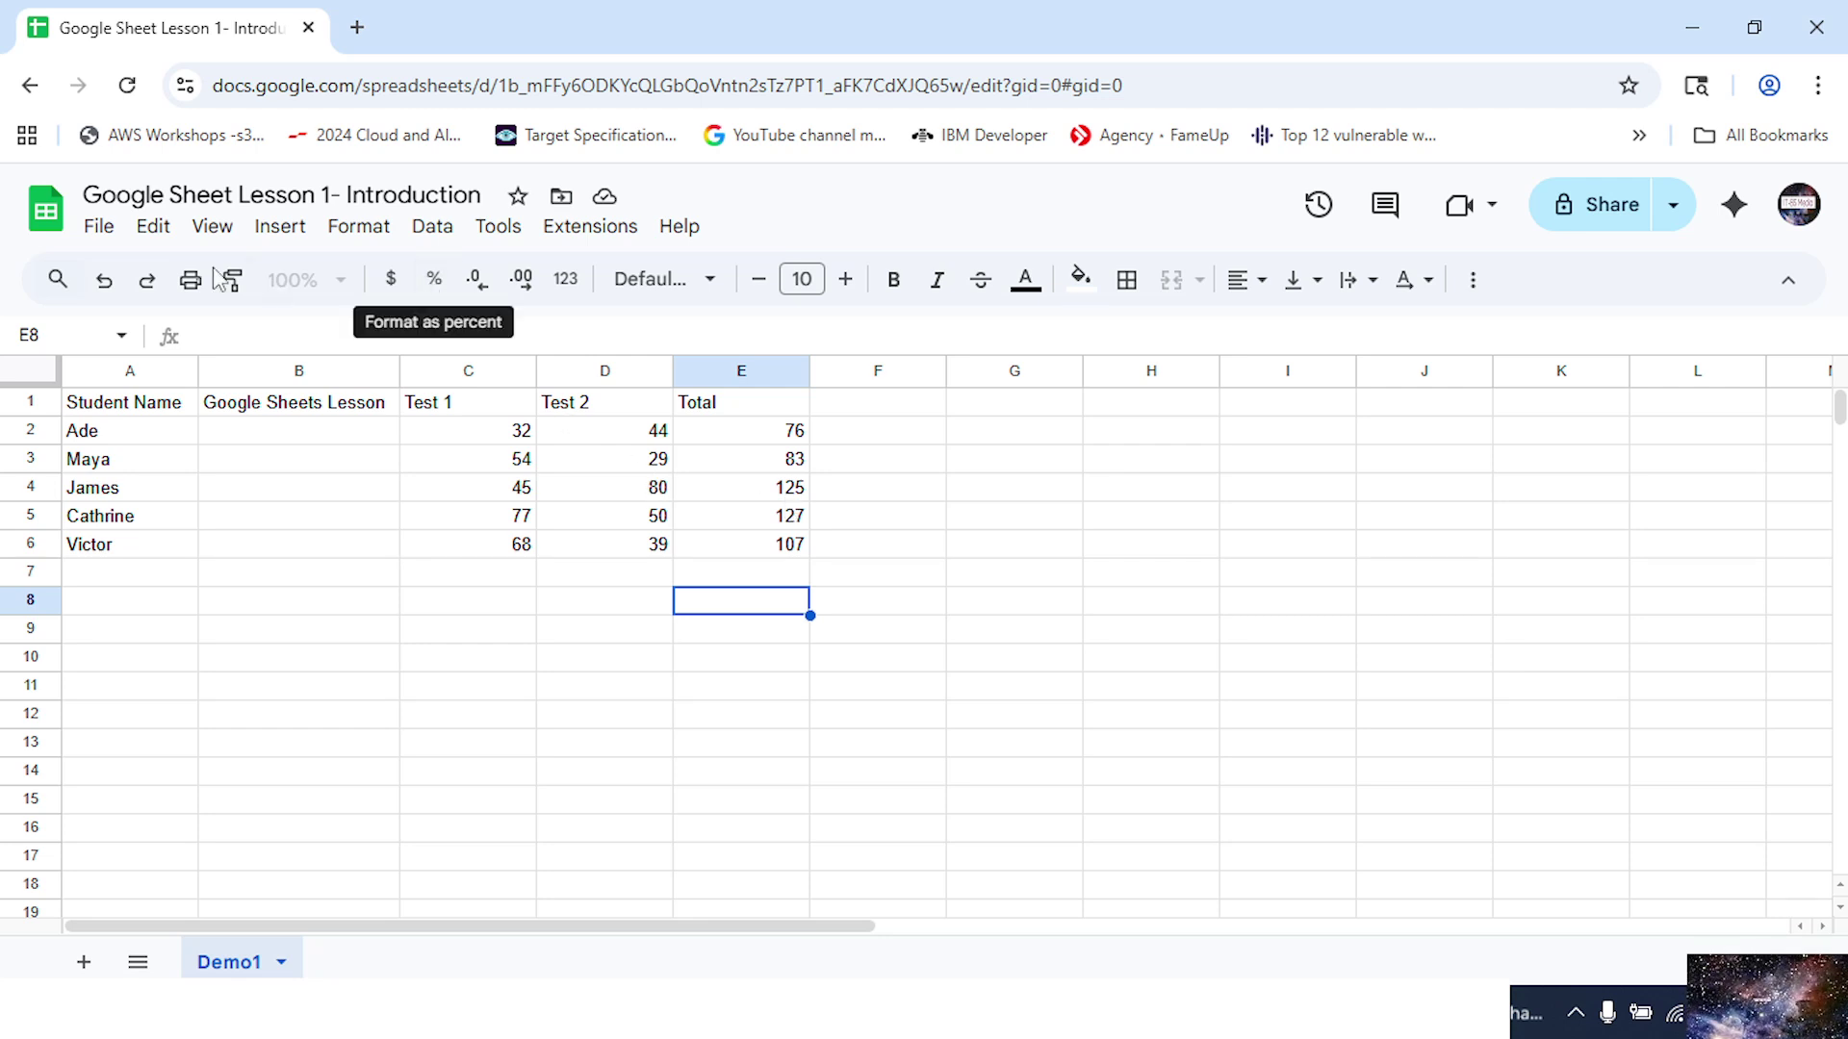
left_click(100, 228)
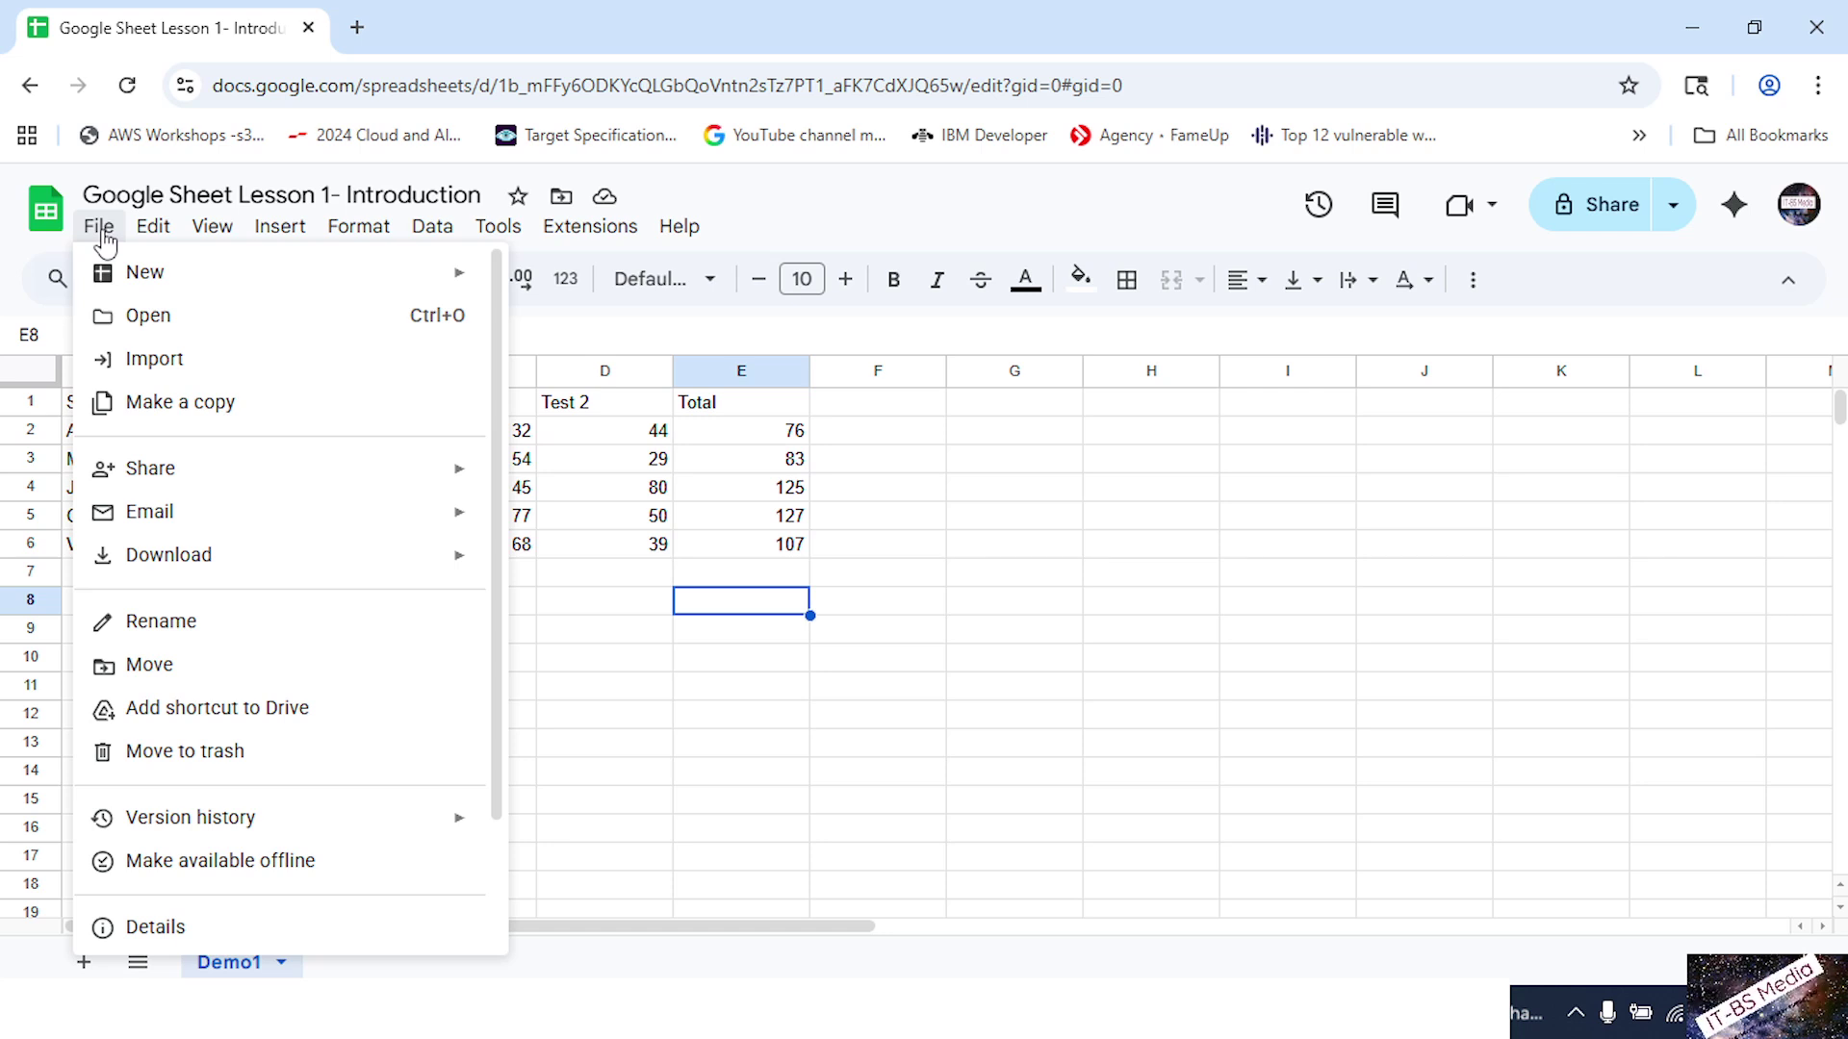
left_click(100, 228)
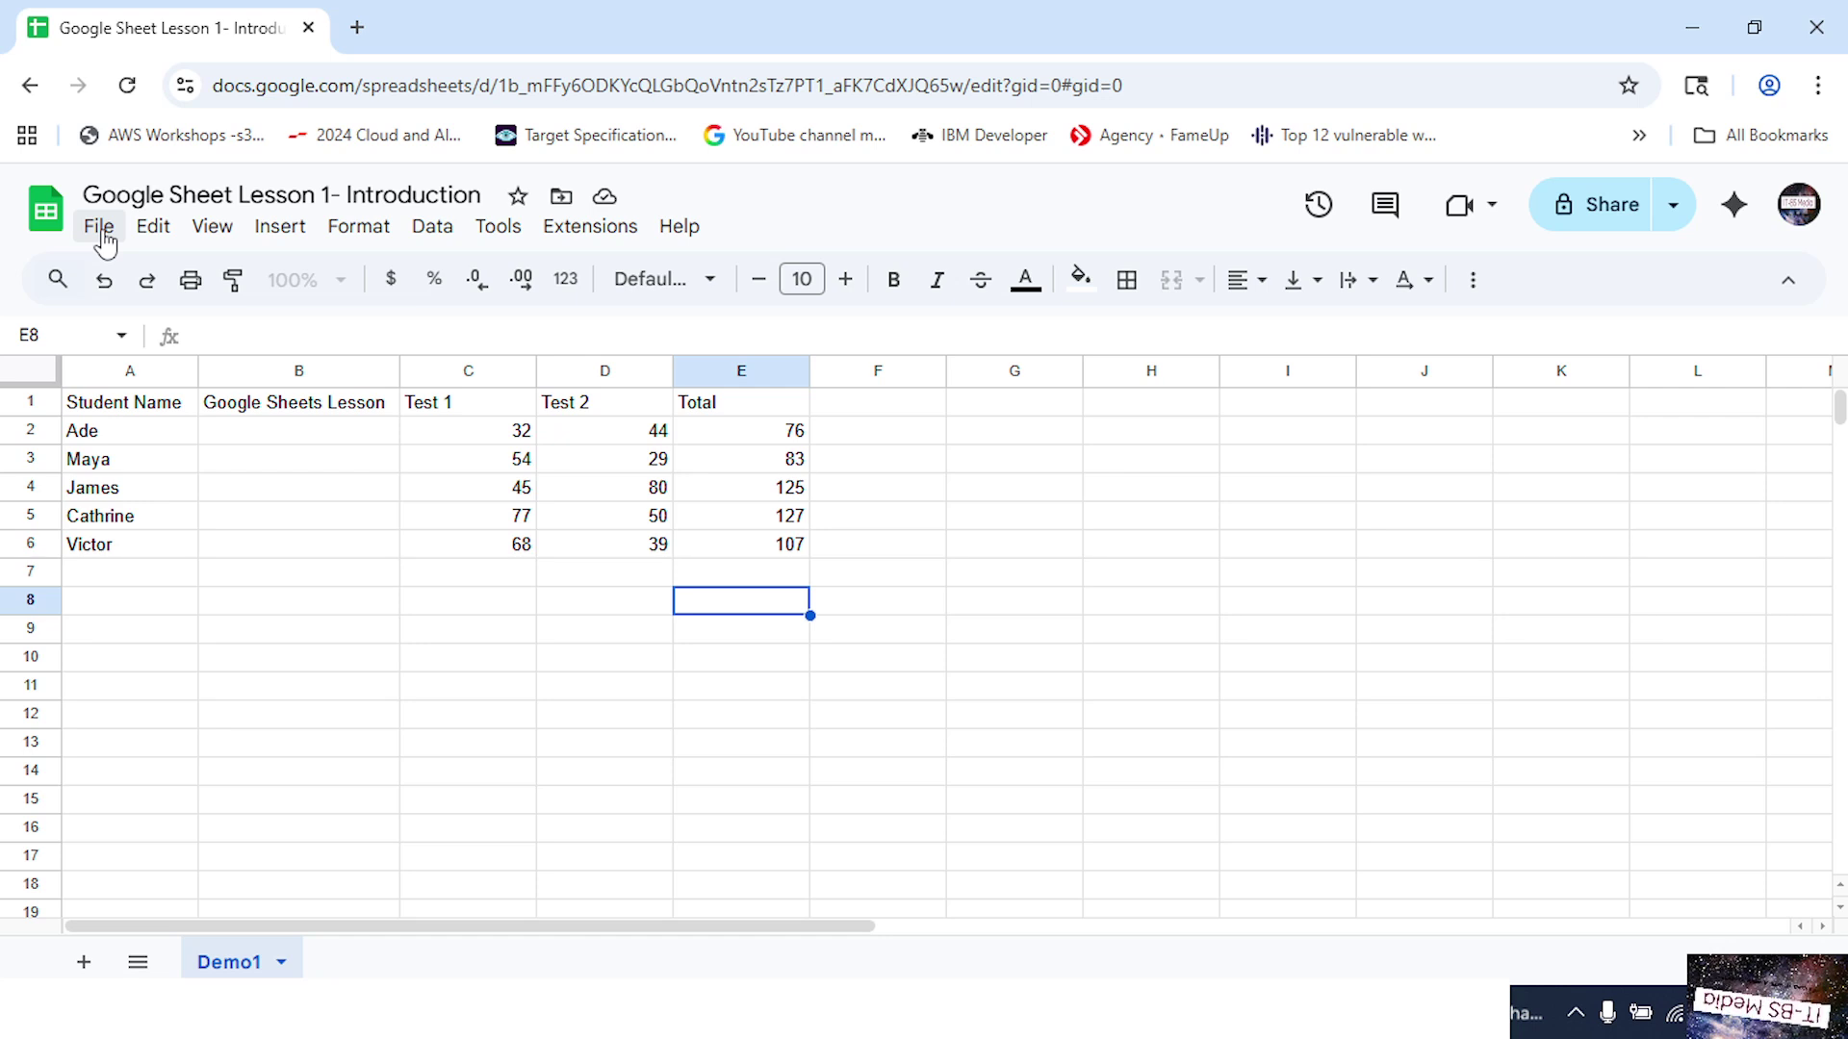